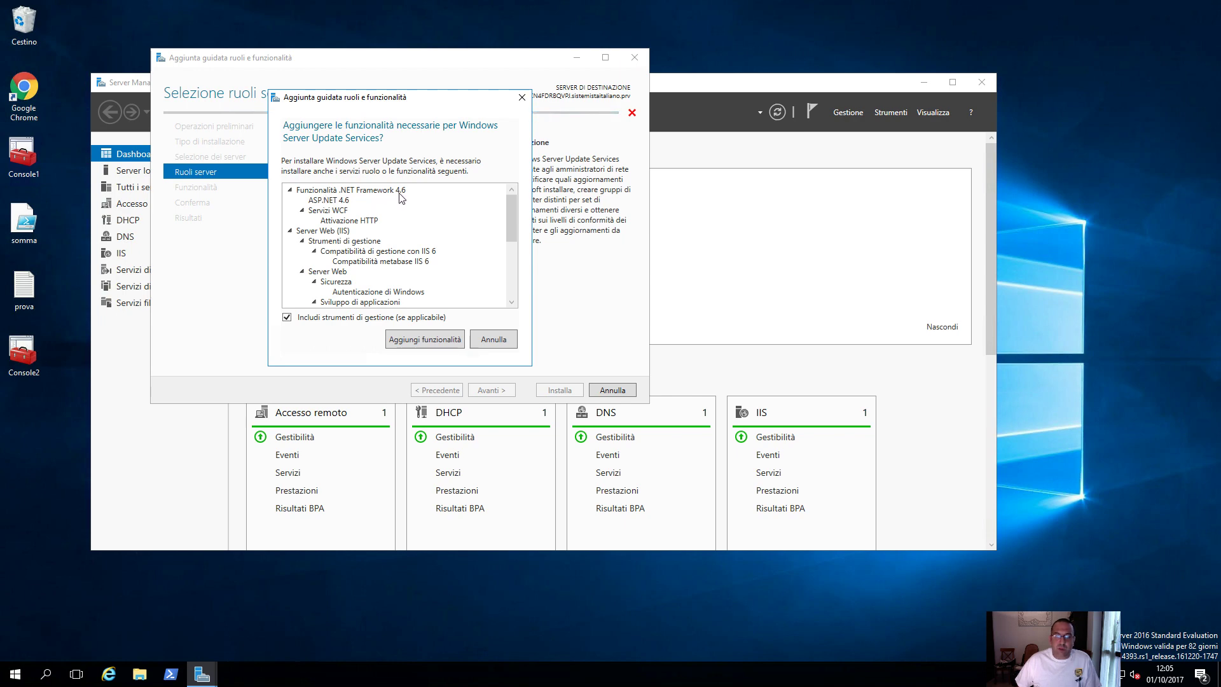
Review the list of features required by Windows Server Update Services, from .NET Framework 4.6 down to the role administration tools
{"action": "left_click", "coordinate": [337, 221]}
{"action": "left_click", "coordinate": [320, 232]}
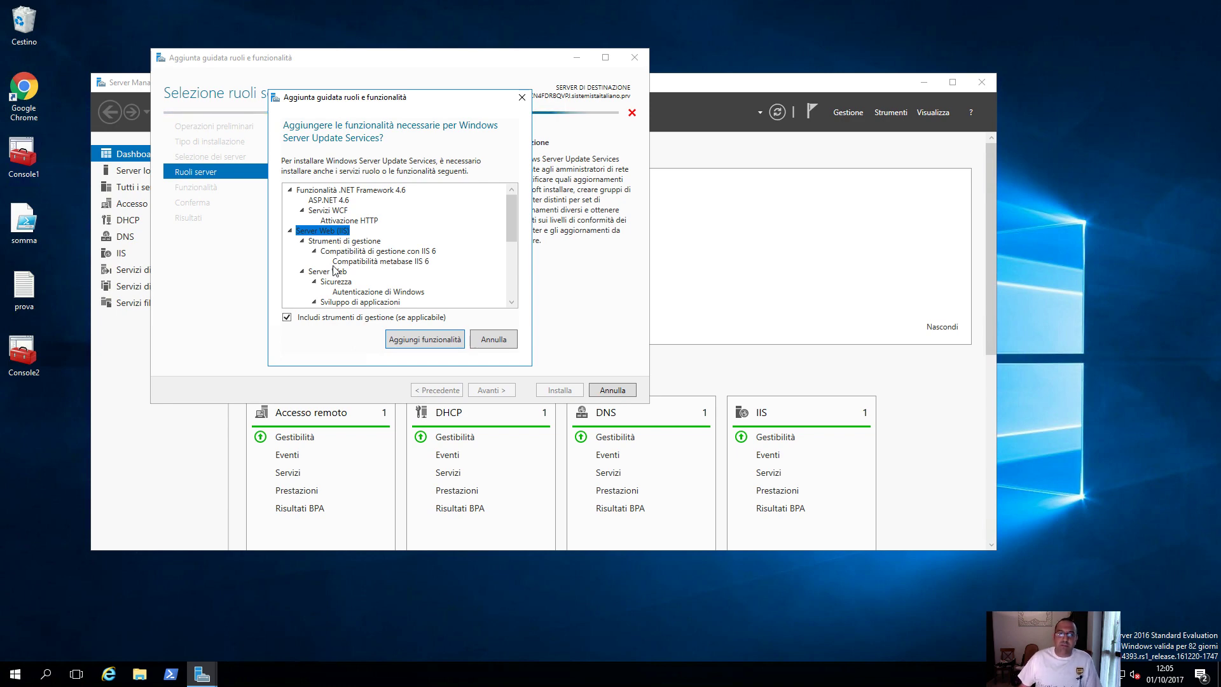
{"action": "scroll", "coordinate": [342, 272], "scroll_direction": "down", "scroll_amount": 5}
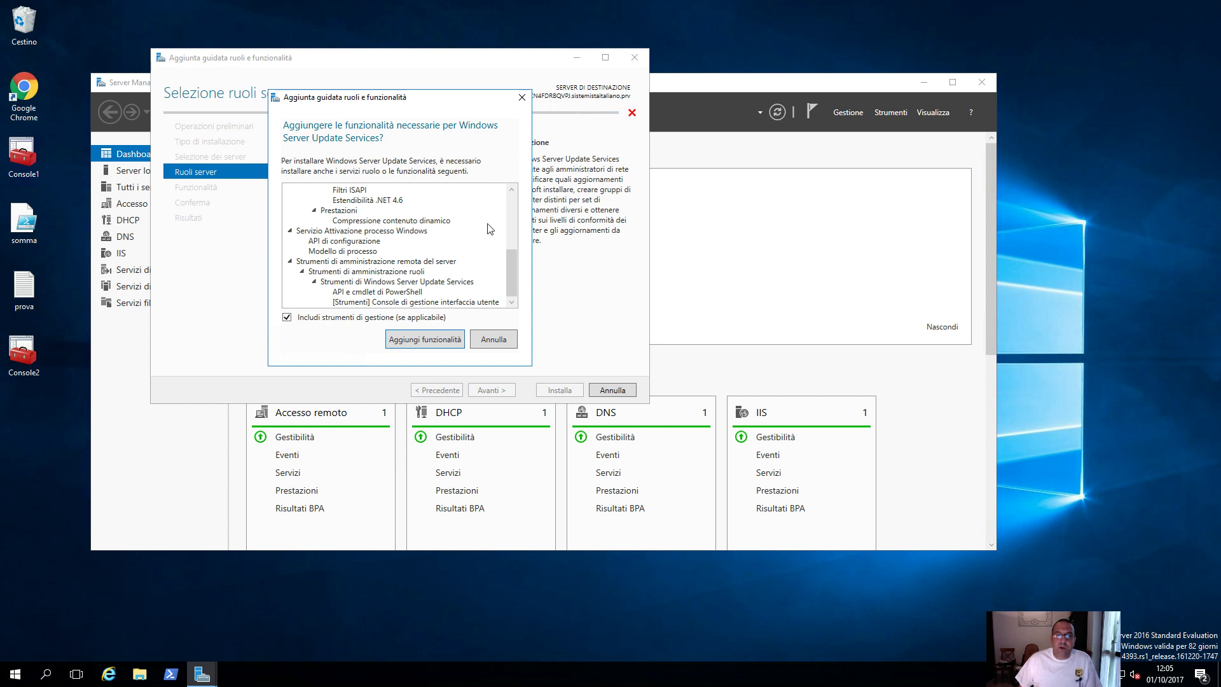
{"action": "left_click", "coordinate": [512, 190]}
{"action": "left_click", "coordinate": [511, 191]}
{"action": "left_click", "coordinate": [512, 190]}
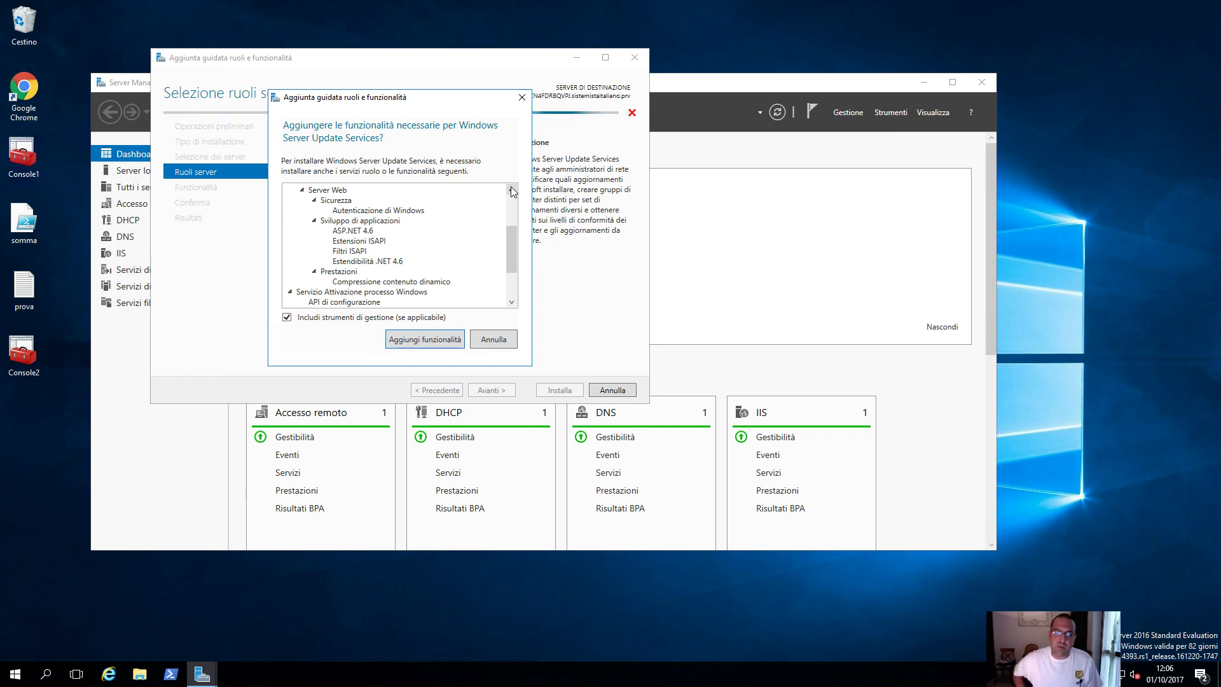
{"action": "left_click", "coordinate": [511, 301]}
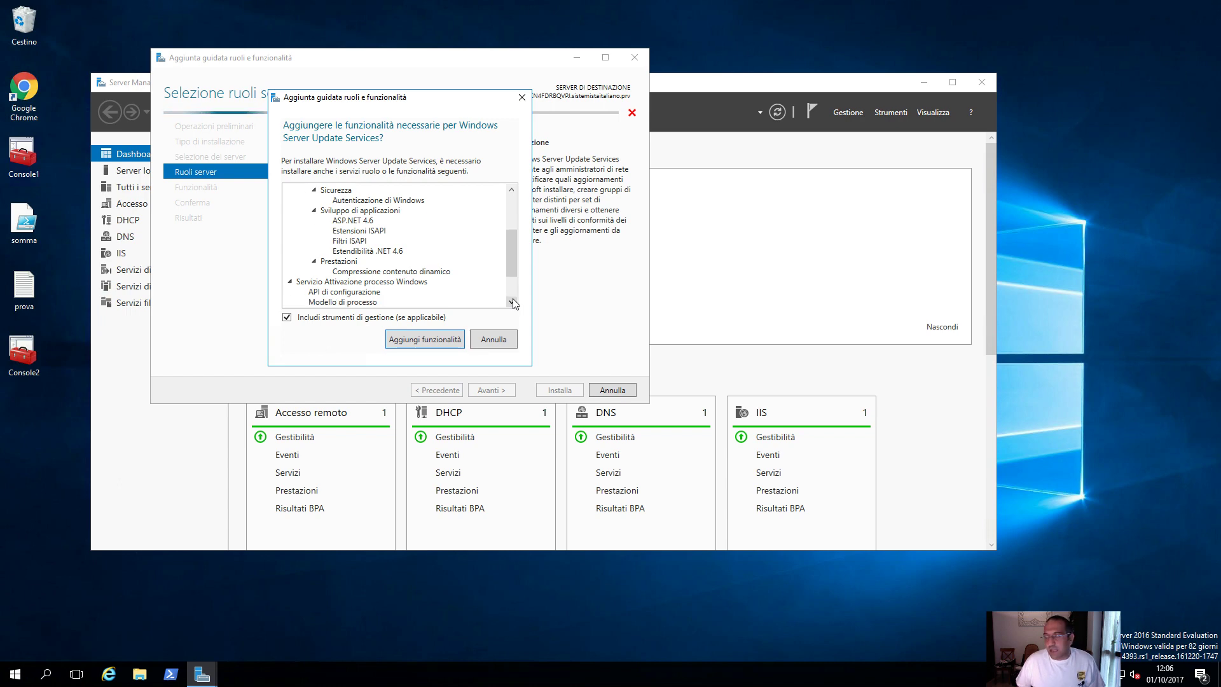
{"action": "left_click", "coordinate": [512, 302]}
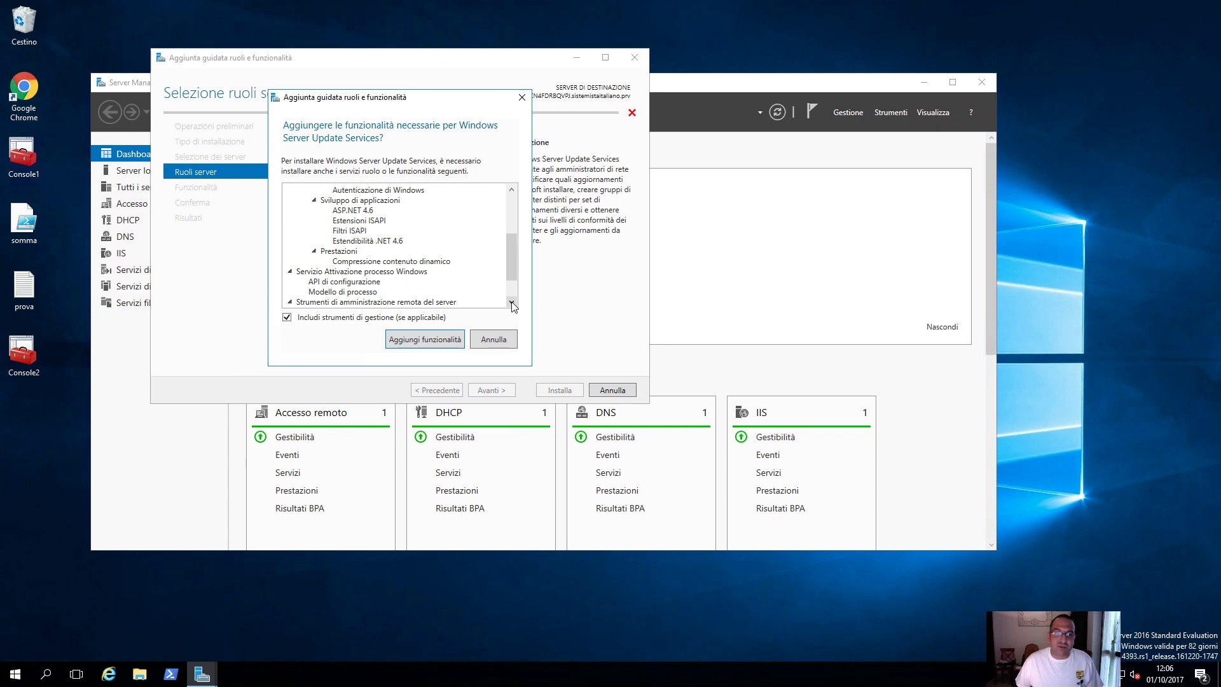
{"action": "left_click", "coordinate": [511, 303]}
{"action": "mouse_move", "coordinate": [512, 296]}
{"action": "left_mouse_down"}
{"action": "mouse_move", "coordinate": [507, 272]}
{"action": "mouse_move", "coordinate": [509, 289]}
{"action": "left_mouse_up"}
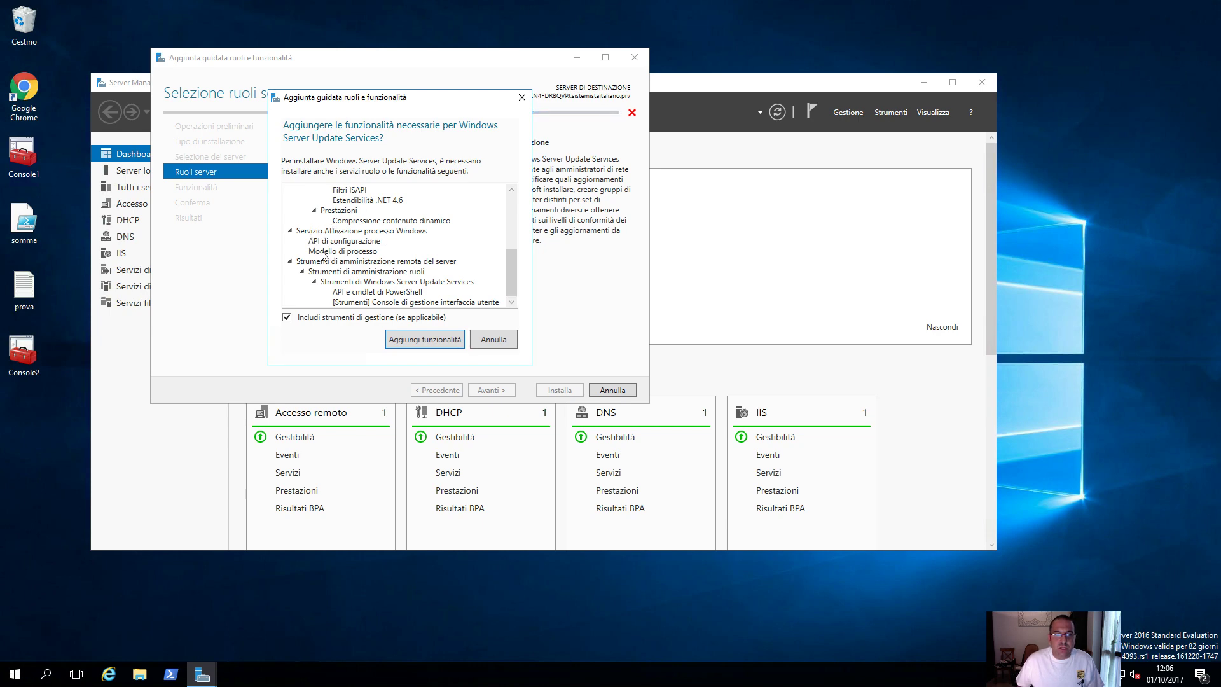
{"action": "scroll", "coordinate": [351, 257], "scroll_direction": "up", "scroll_amount": 3}
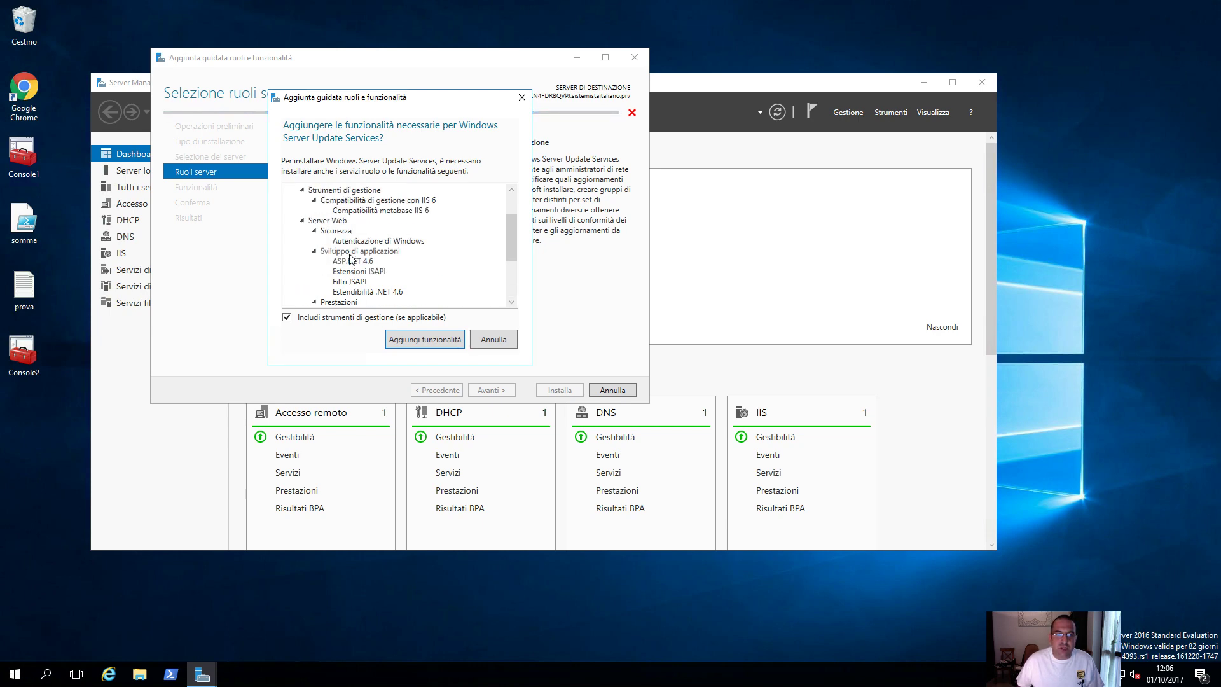
{"action": "scroll", "coordinate": [350, 257], "scroll_direction": "down", "scroll_amount": 2}
{"action": "left_click", "coordinate": [375, 270]}
{"action": "scroll", "coordinate": [438, 273], "scroll_direction": "down", "scroll_amount": 1}
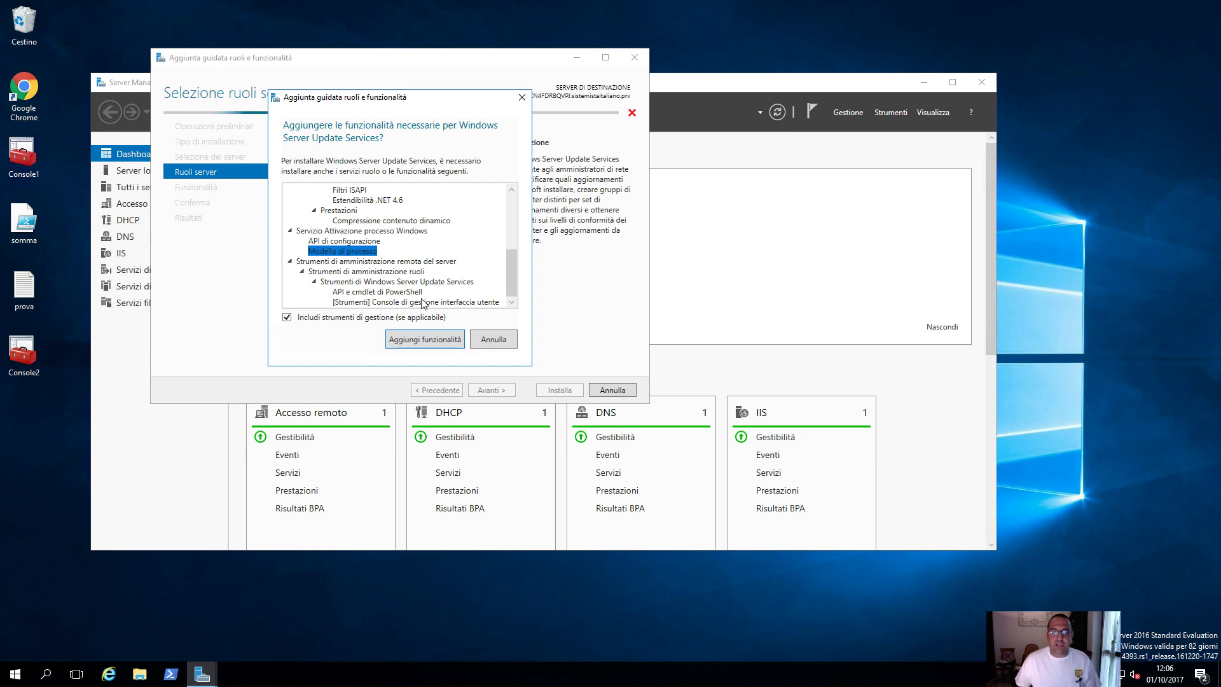
Add the required features for Windows Server Update Services and continue past the feature selection without choosing any extra ones
{"action": "left_click", "coordinate": [424, 339]}
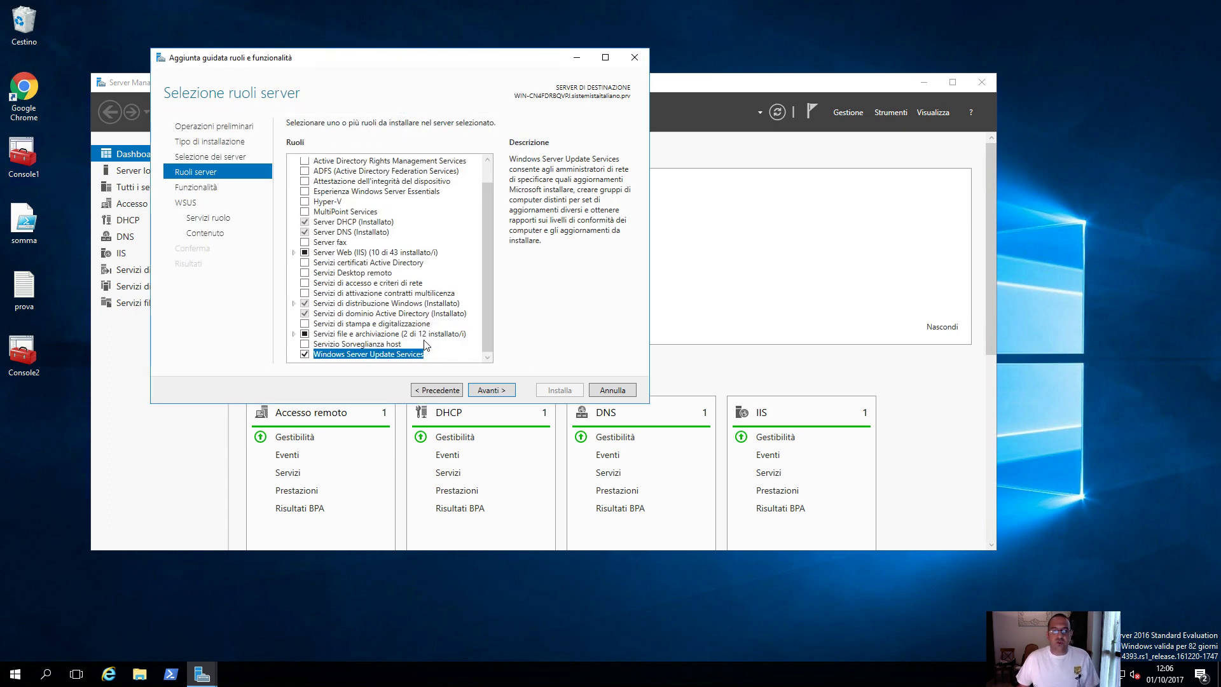
{"action": "left_click", "coordinate": [501, 390]}
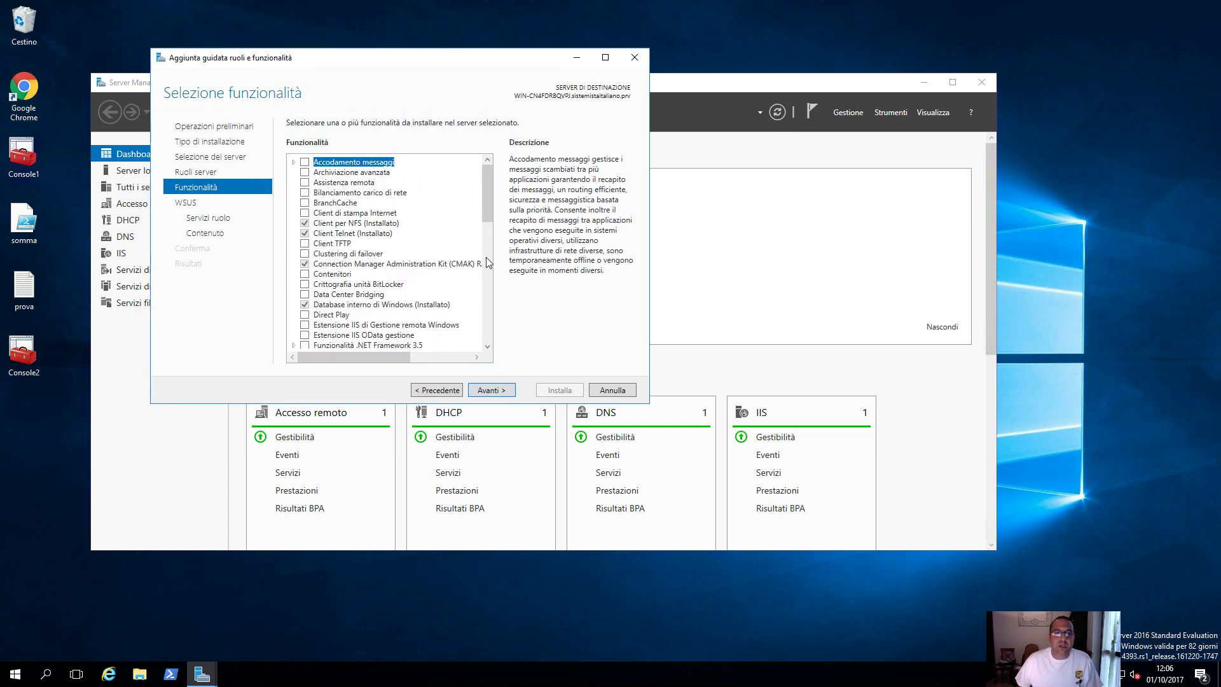
{"action": "scroll", "coordinate": [457, 285], "scroll_direction": "down", "scroll_amount": 10}
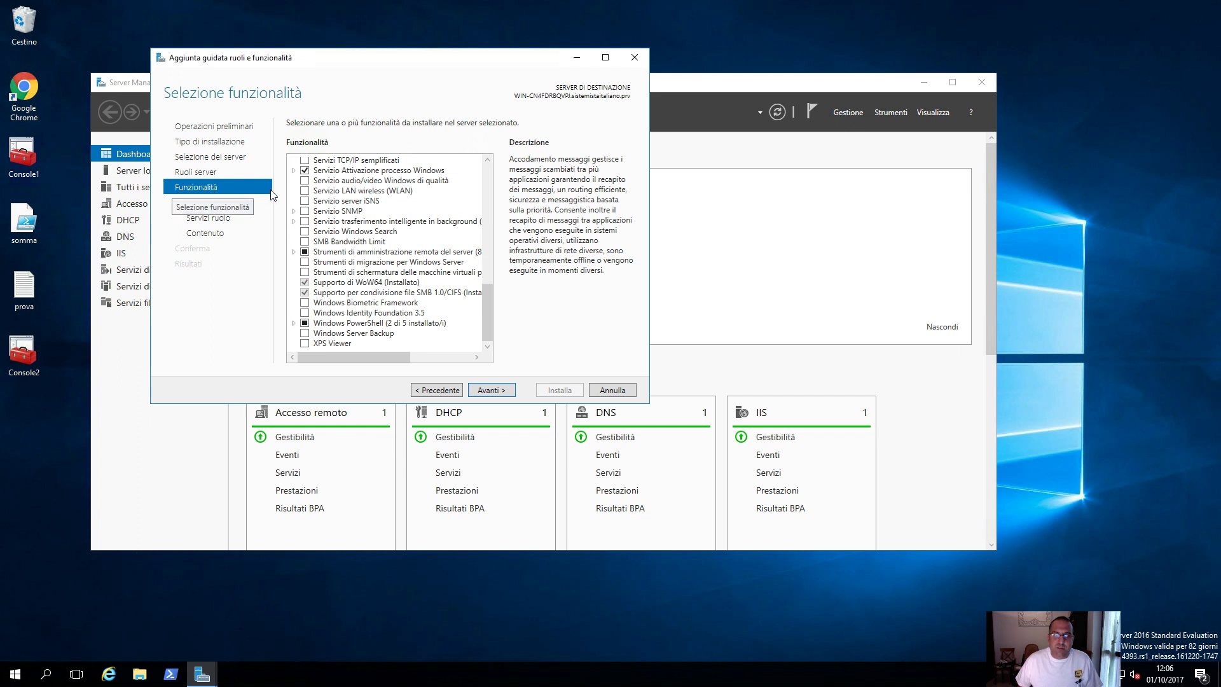
{"action": "left_click", "coordinate": [479, 391]}
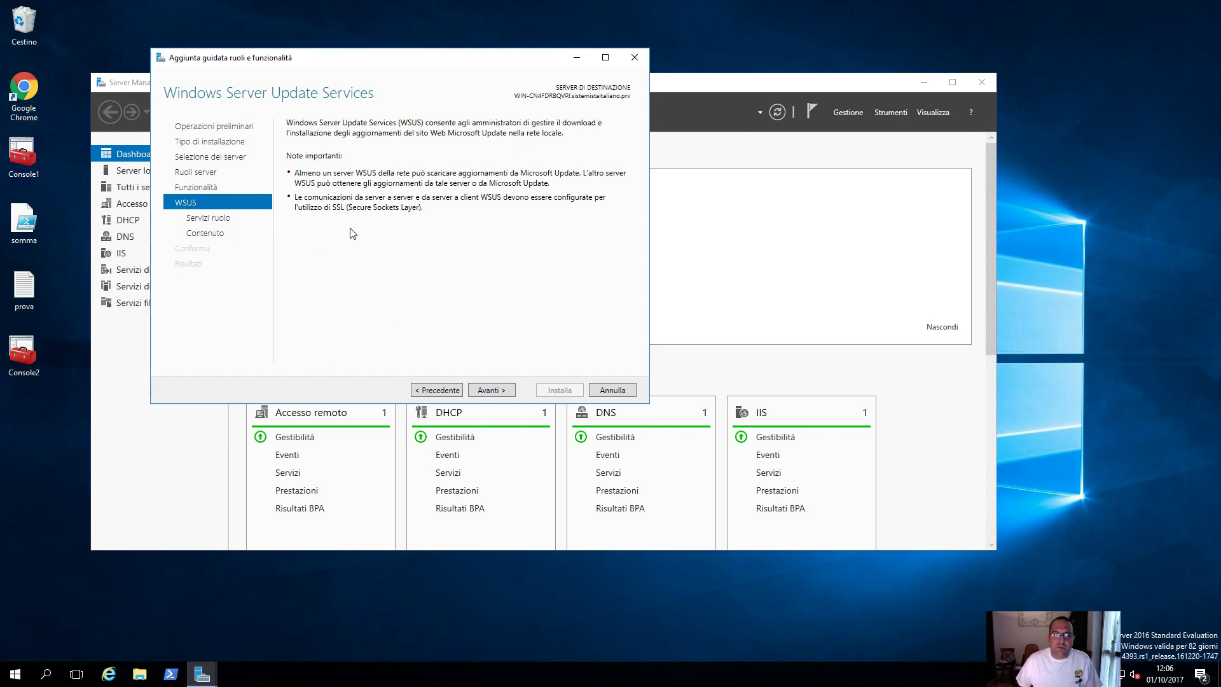
Review the WSUS role services, keep WID Connectivity and WSUS Services without SQL Server Connectivity, and continue to the content location
{"action": "left_click", "coordinate": [488, 393]}
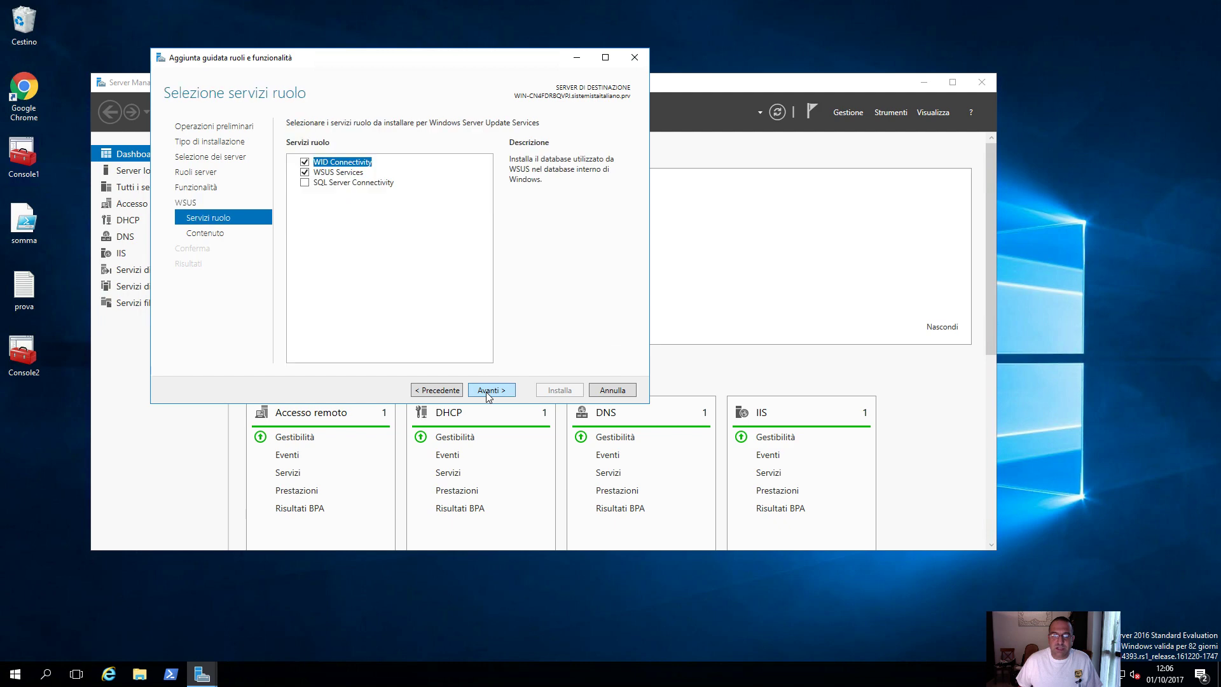
{"action": "left_click", "coordinate": [351, 173]}
{"action": "left_click", "coordinate": [353, 183]}
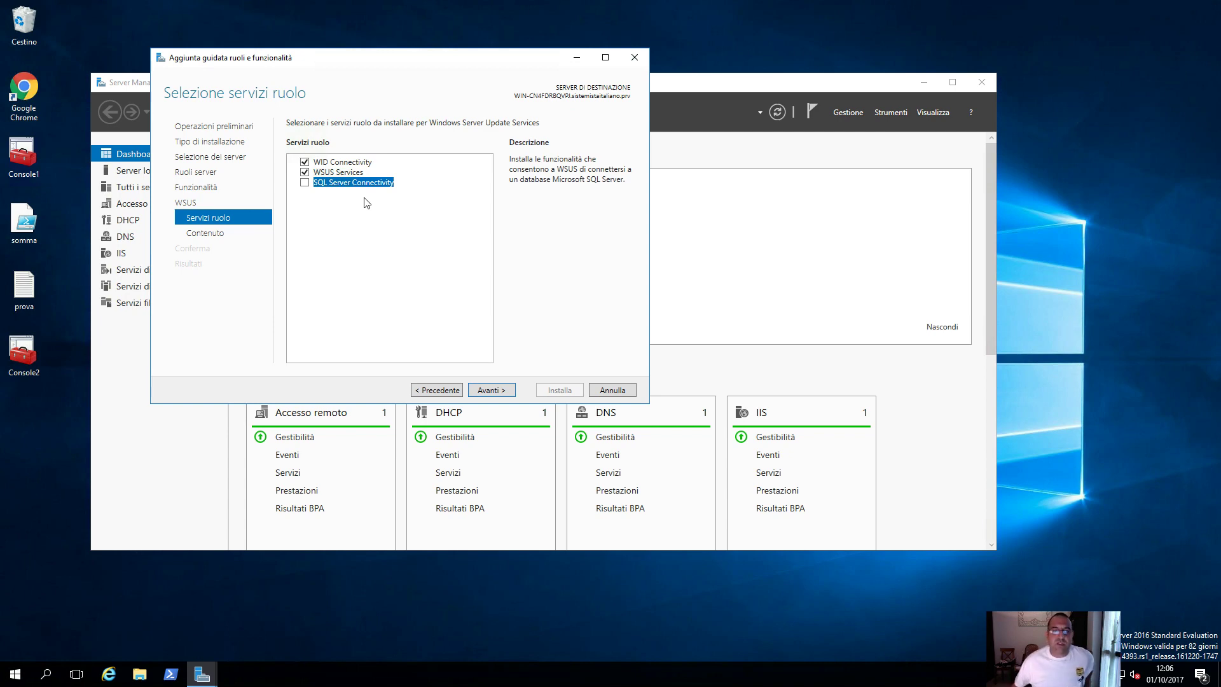
{"action": "left_click", "coordinate": [490, 391]}
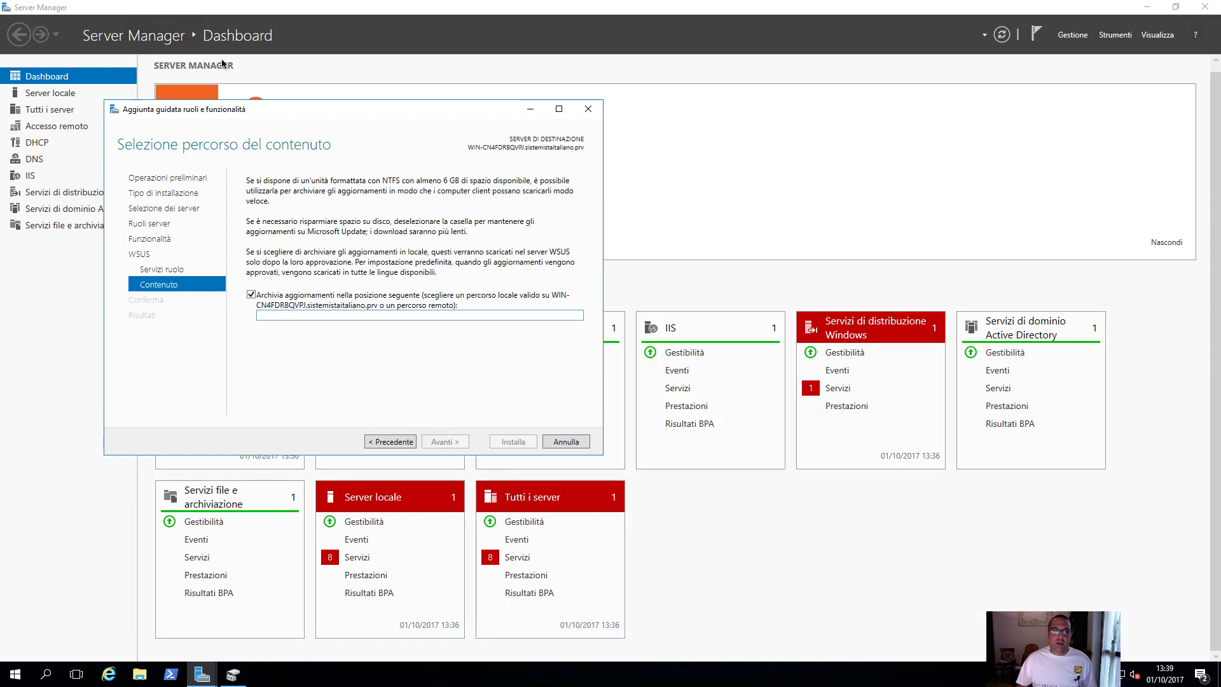
Switch to File Explorer and create a folder named wsus on the data (E:) drive
{"action": "left_click_drag", "start_coordinate": [273, 115], "coordinate": [323, 121]}
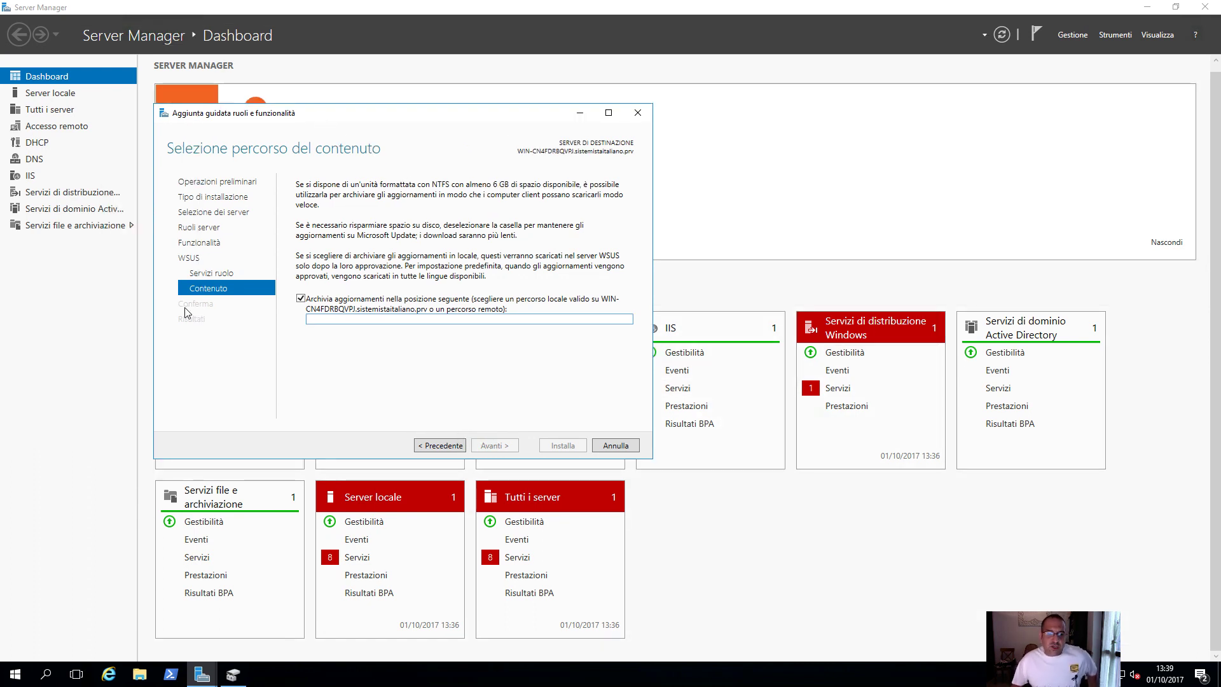
{"action": "left_click", "coordinate": [139, 674]}
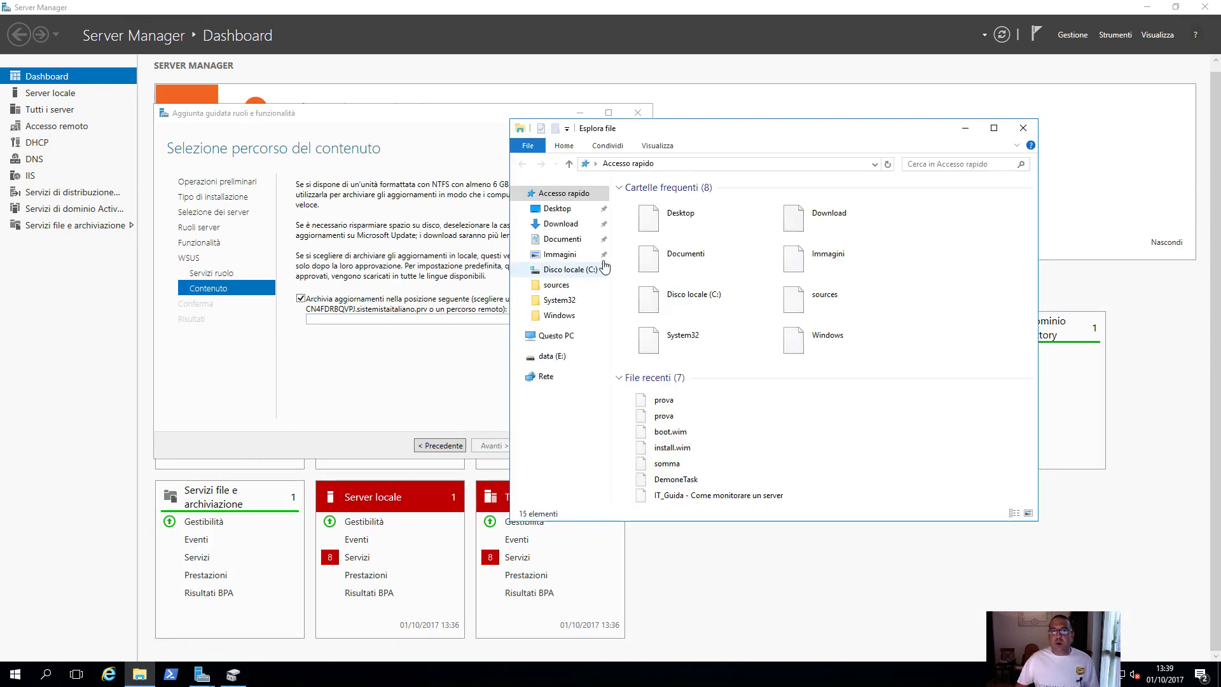
{"action": "left_click", "coordinate": [552, 335]}
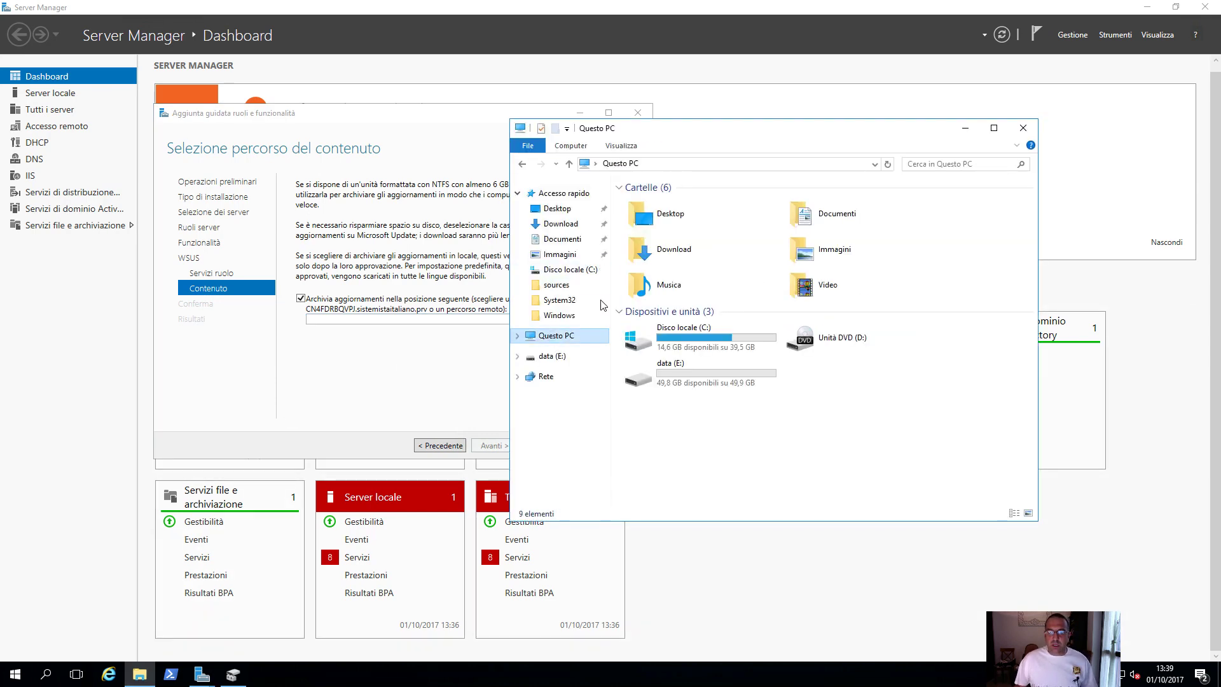
{"action": "left_click_drag", "start_coordinate": [755, 120], "coordinate": [513, 89]}
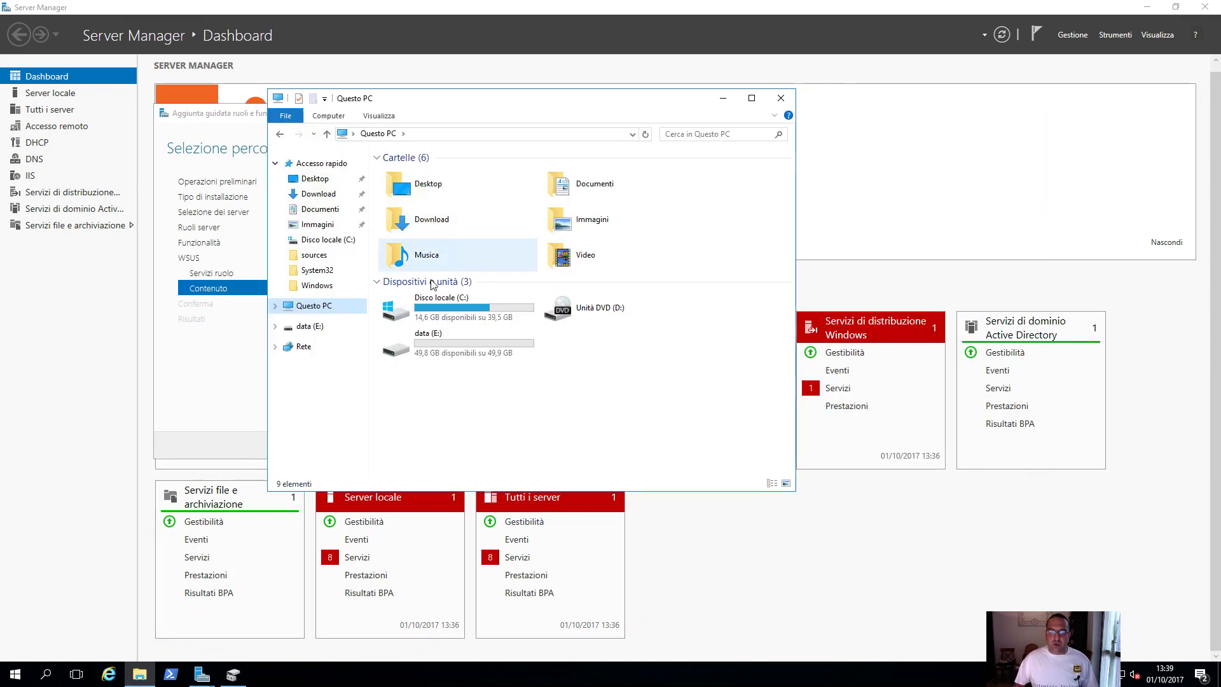
{"action": "double_click", "coordinate": [423, 339]}
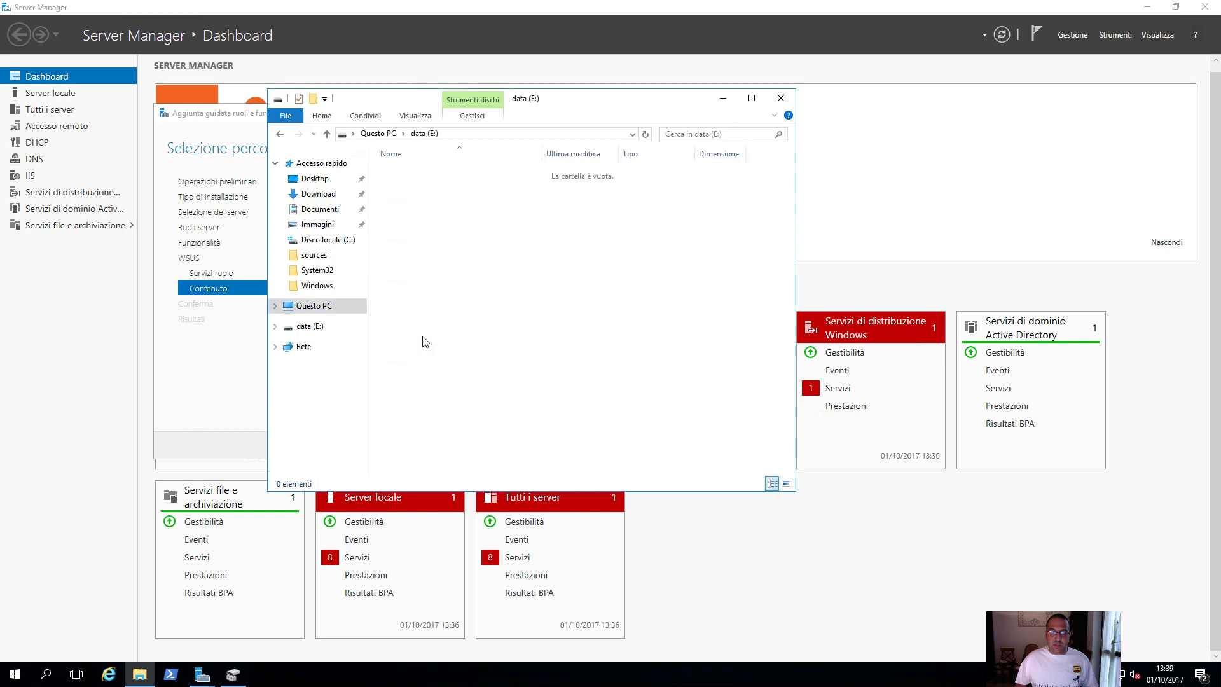
{"action": "right_click", "coordinate": [435, 265]}
{"action": "mouse_move", "coordinate": [478, 397]}
{"action": "left_click", "coordinate": [609, 400]}
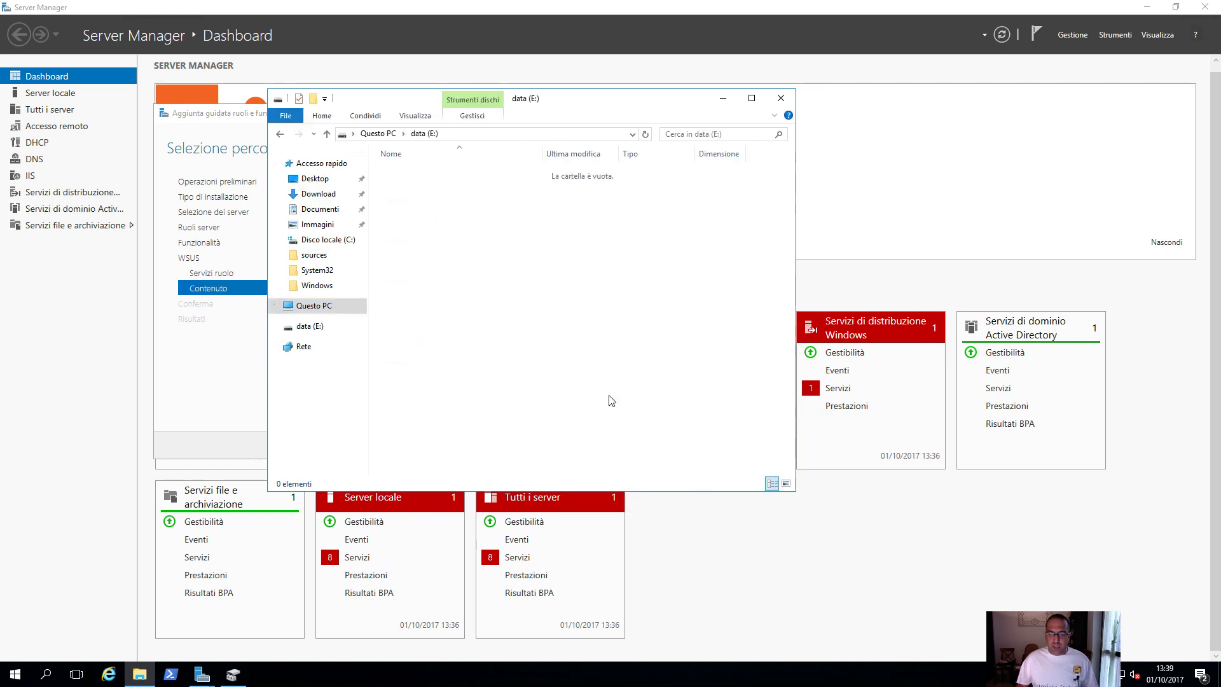
{"action": "type", "text": "wsus"}
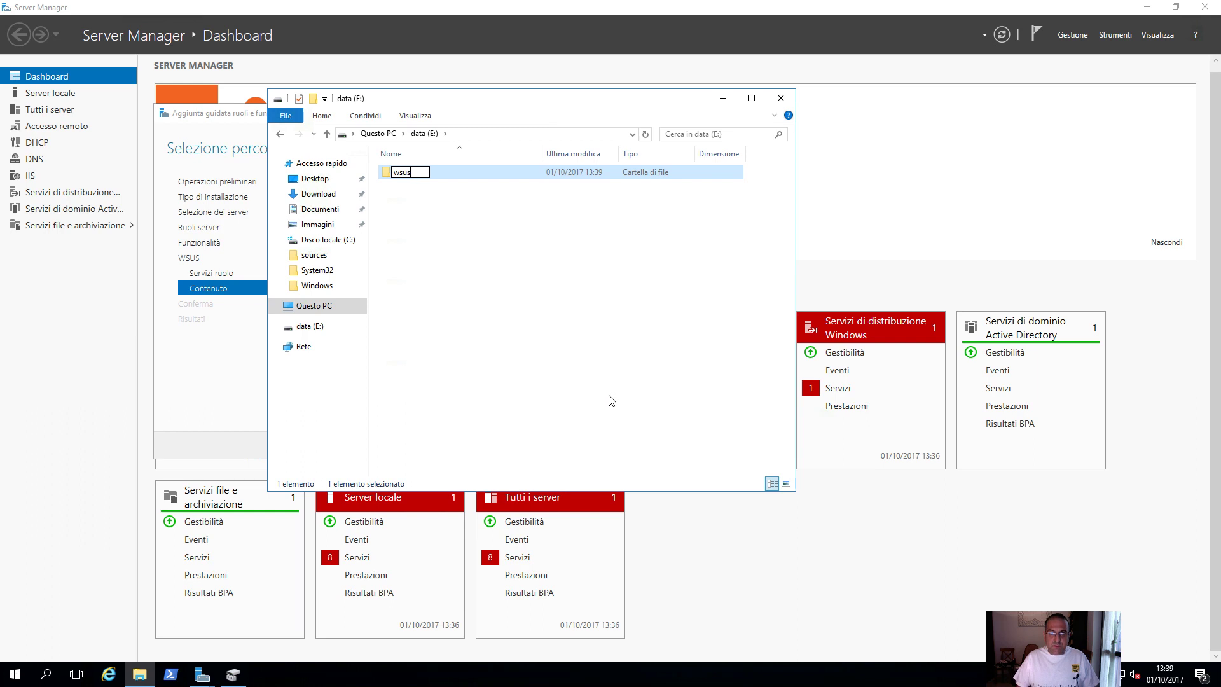
{"action": "key", "text": "Return"}
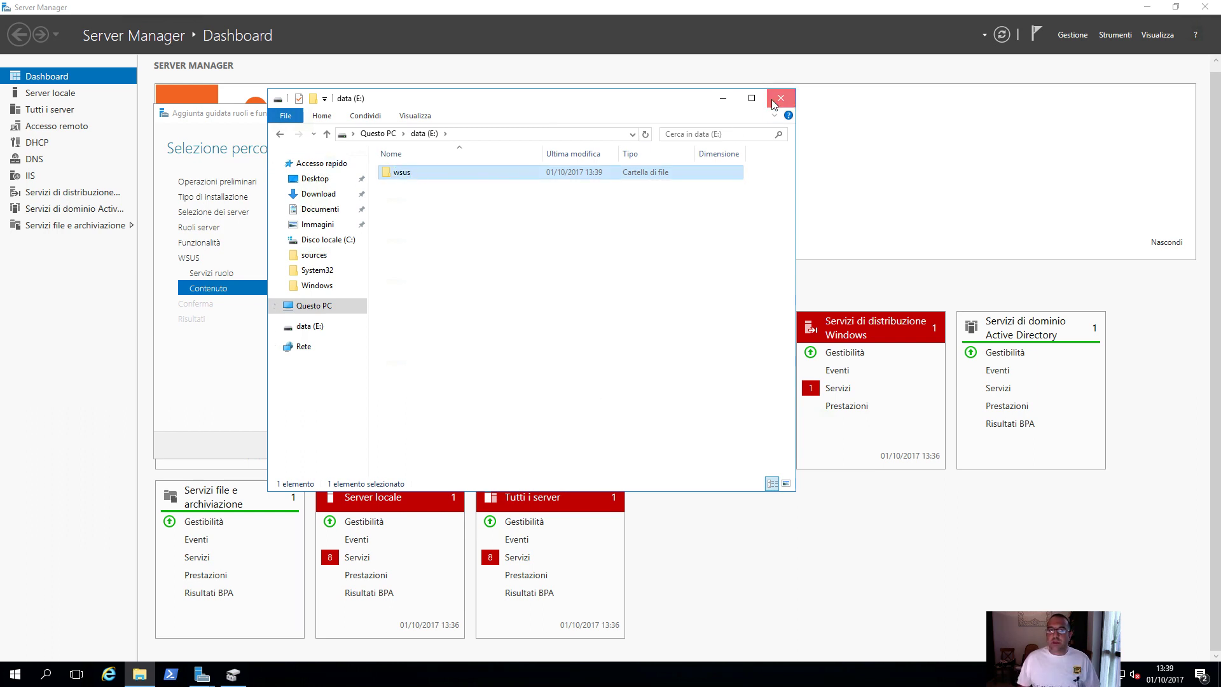
Copy the path of the wsus folder on E: into the wizard as the update storage location and start the installation
{"action": "double_click", "coordinate": [435, 176]}
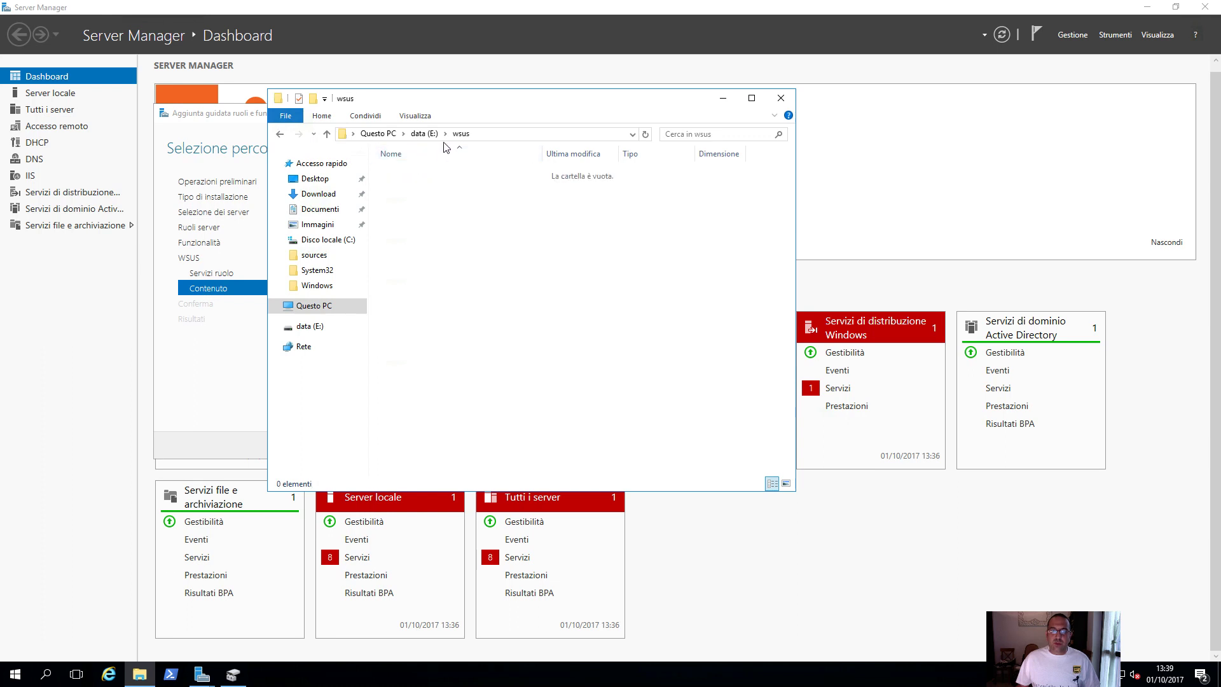
{"action": "right_click", "coordinate": [461, 133]}
{"action": "left_click", "coordinate": [502, 156]}
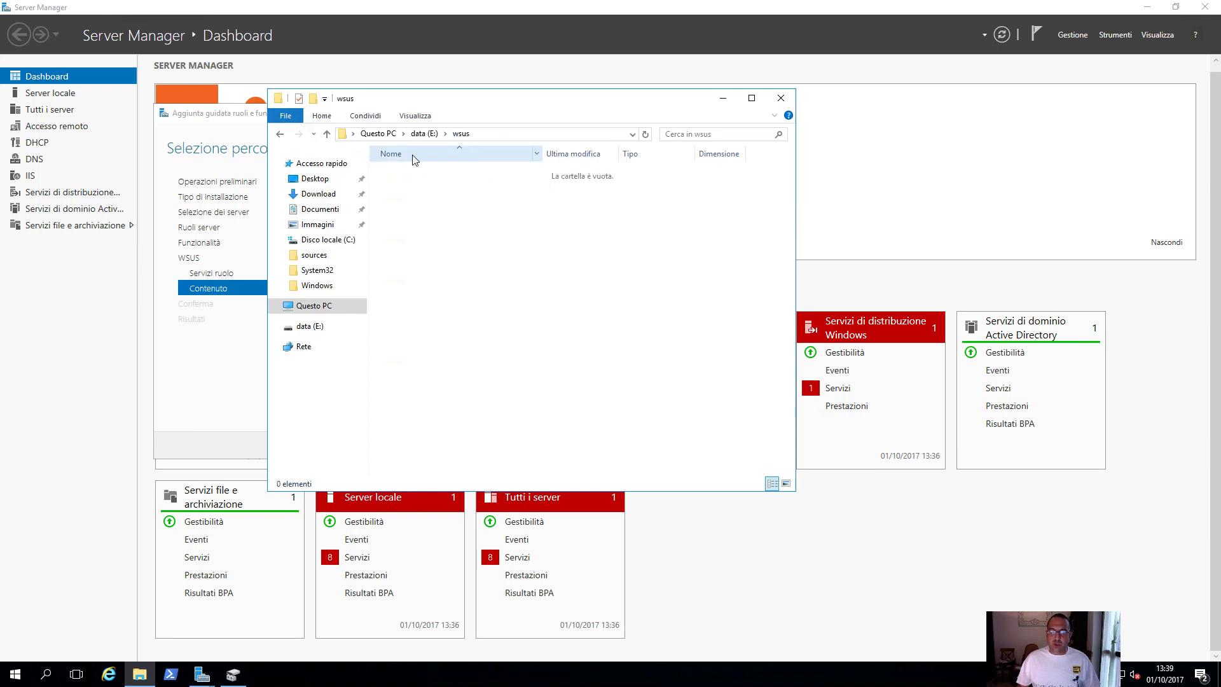
{"action": "left_click", "coordinate": [198, 162]}
{"action": "right_click", "coordinate": [382, 323]}
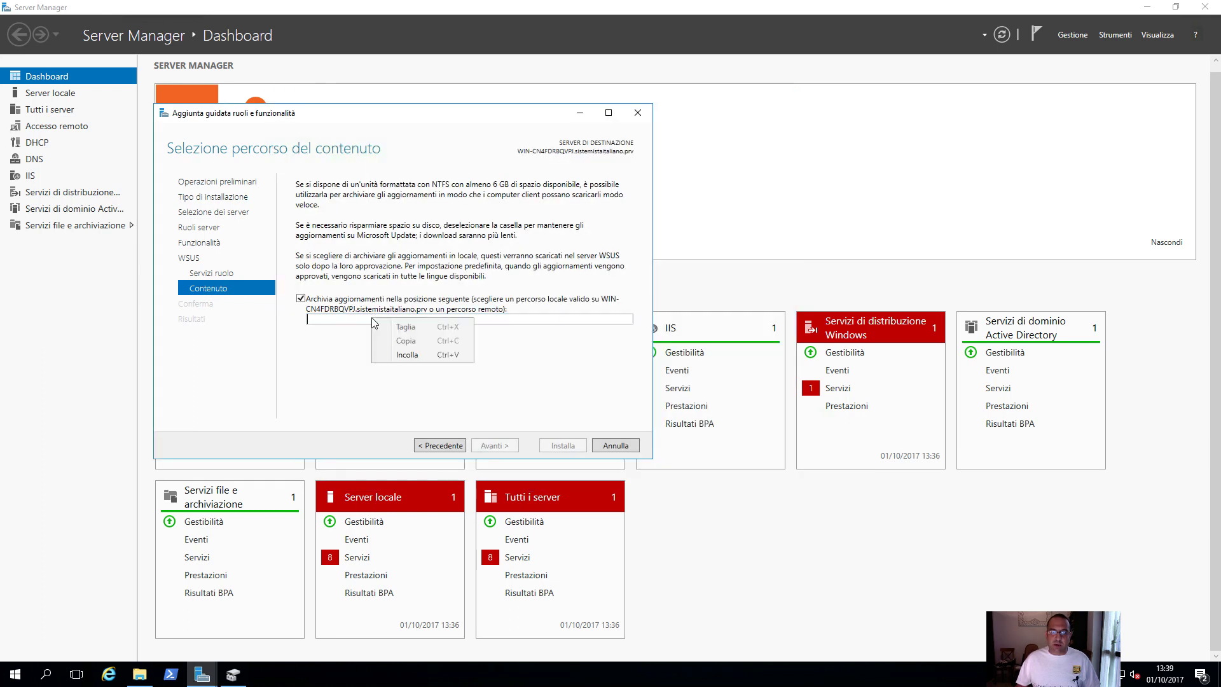
{"action": "left_click", "coordinate": [397, 354]}
{"action": "left_click", "coordinate": [494, 445]}
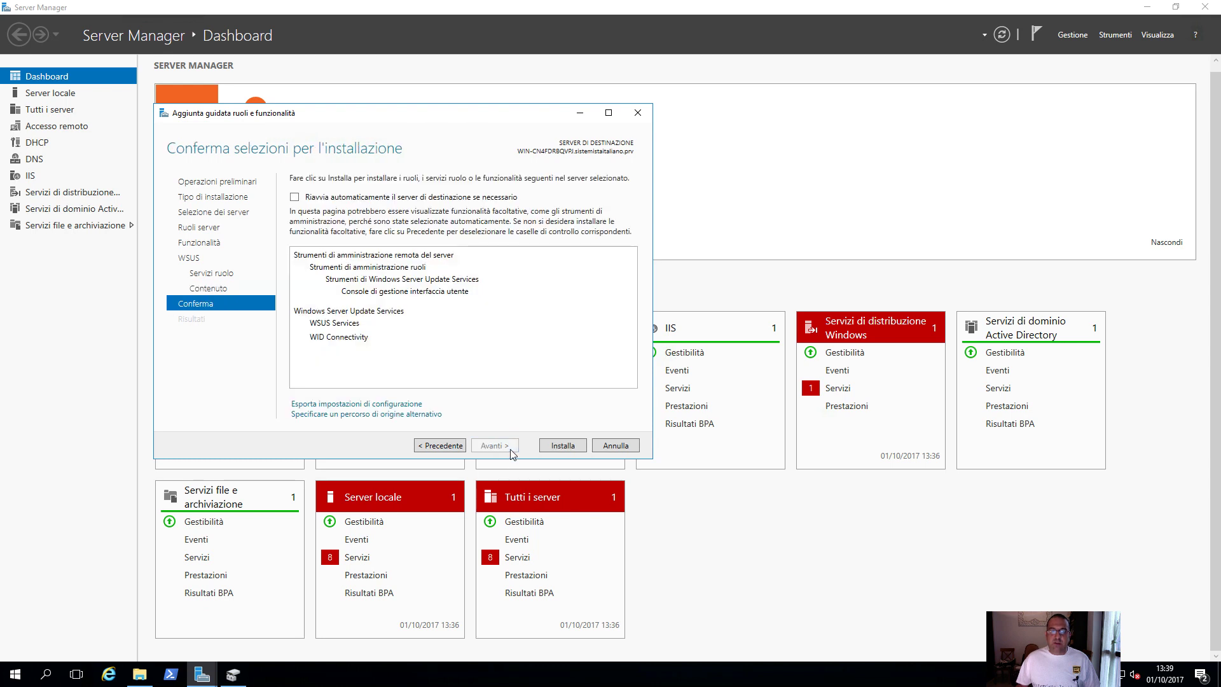
{"action": "left_click", "coordinate": [560, 446]}
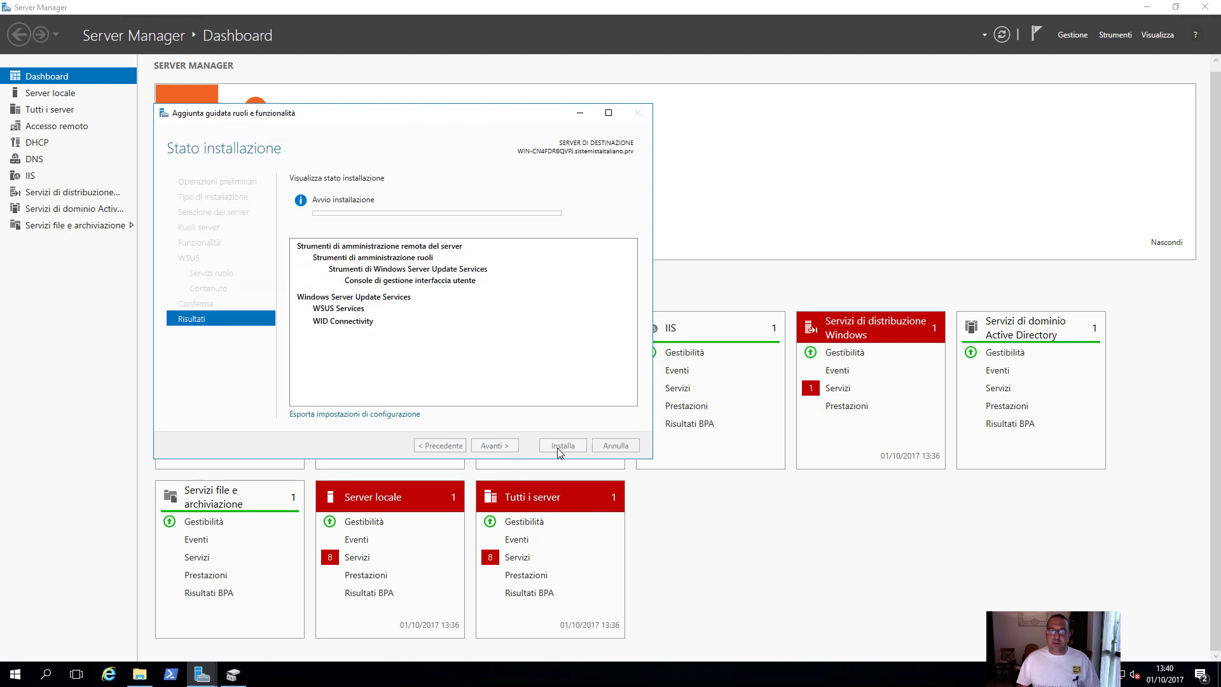
Refresh the wsus folder in File Explorer to check its contents while the installation runs
{"action": "left_click", "coordinate": [140, 674]}
{"action": "right_click", "coordinate": [476, 233]}
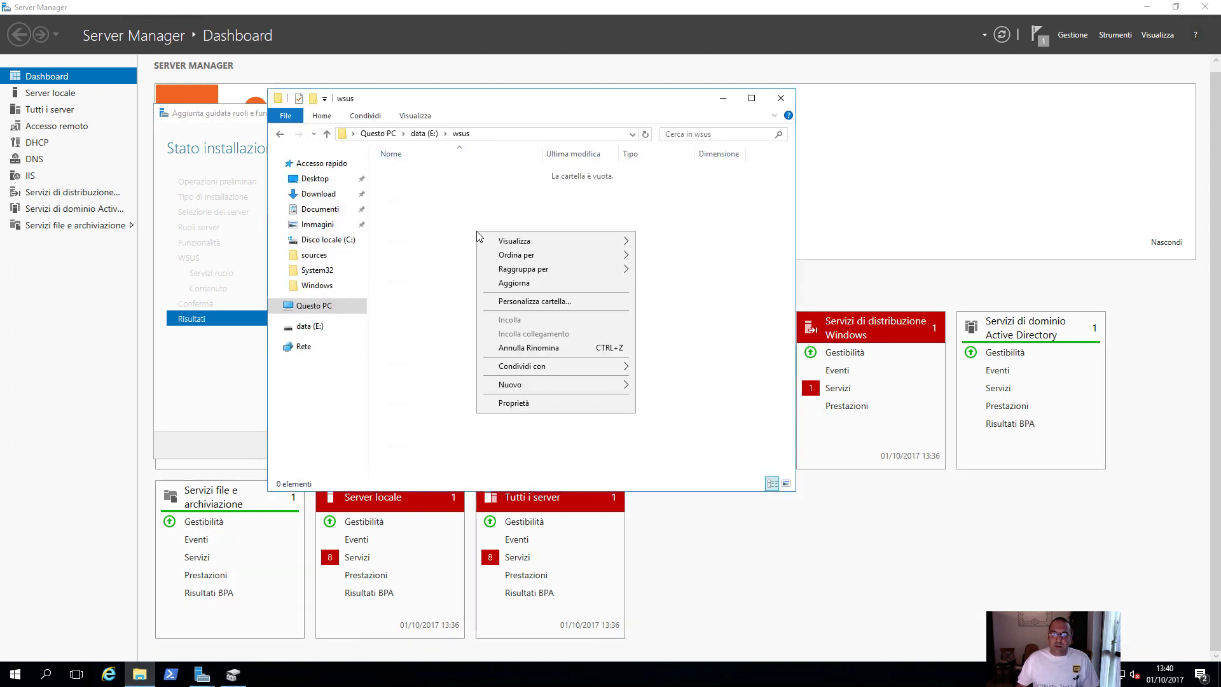
{"action": "left_click", "coordinate": [525, 286]}
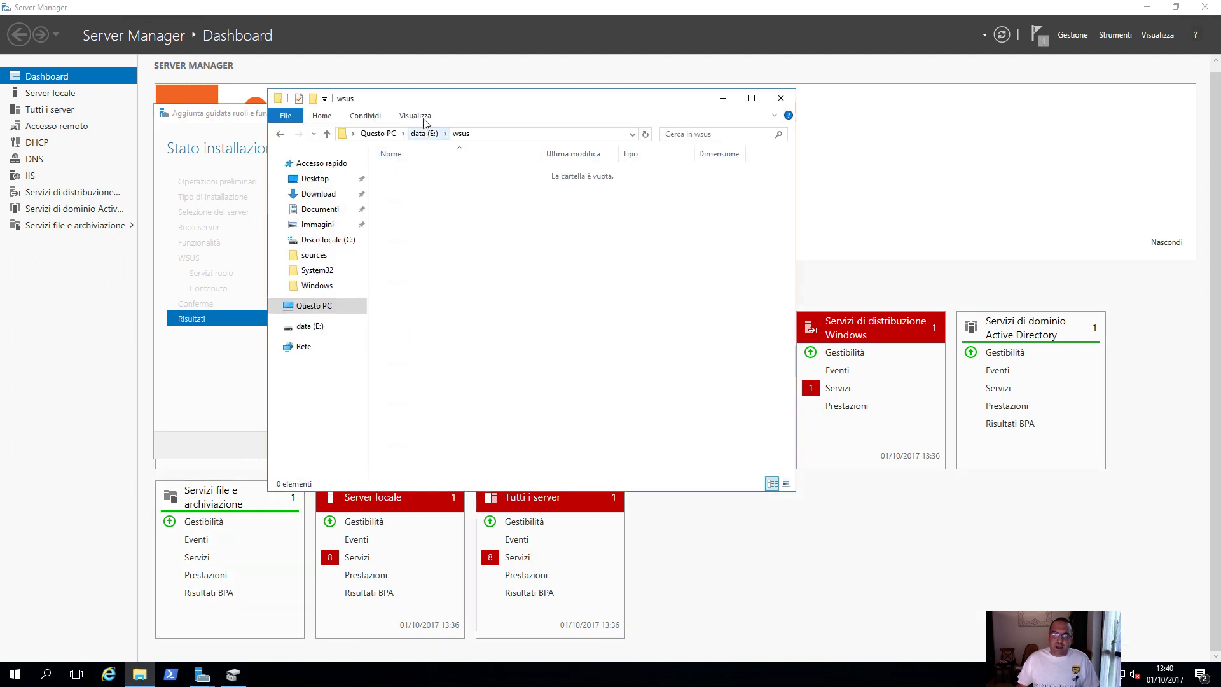
{"action": "left_click_drag", "start_coordinate": [434, 104], "coordinate": [609, 116]}
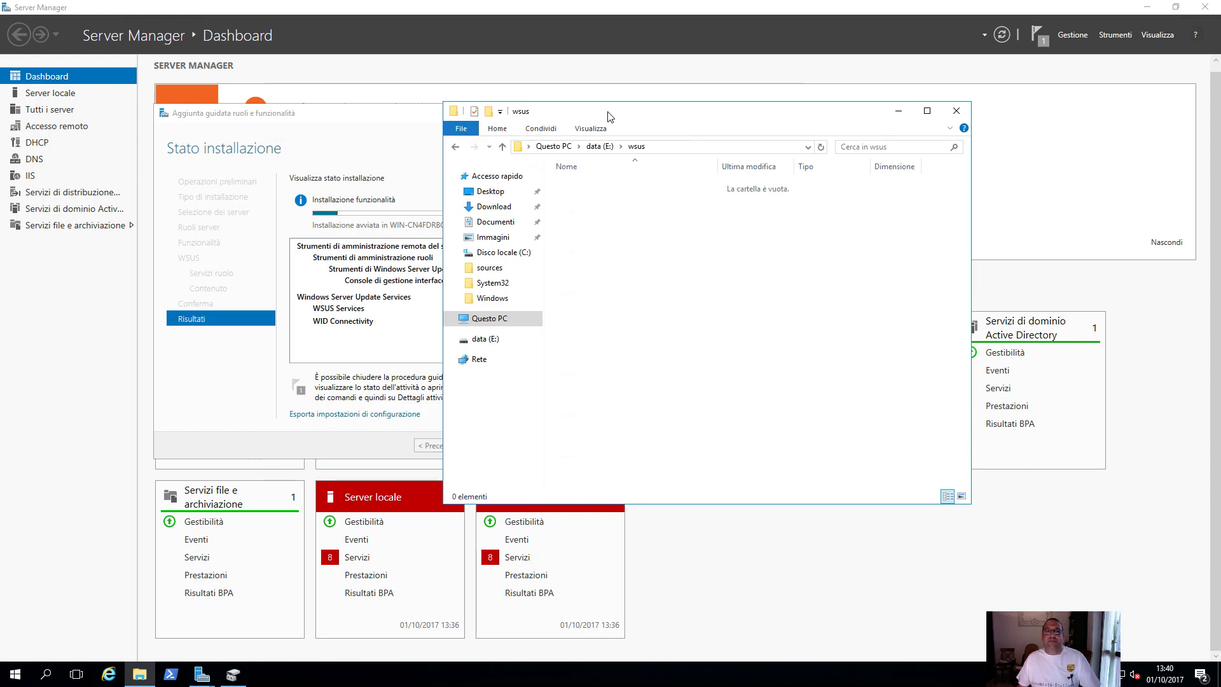
{"action": "right_click", "coordinate": [738, 245]}
{"action": "left_click", "coordinate": [782, 299]}
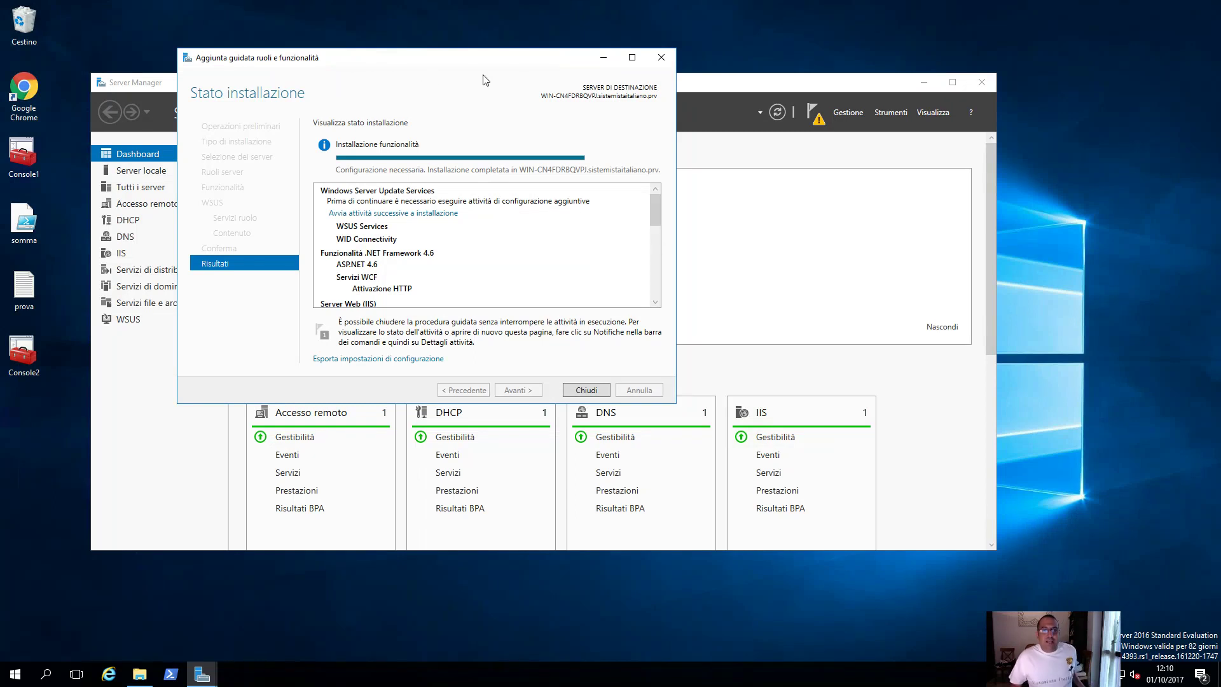
Close the finished installation wizard and start the post-installation tasks for Windows Server Update Services from the Server Manager notifications
{"action": "left_click", "coordinate": [585, 390]}
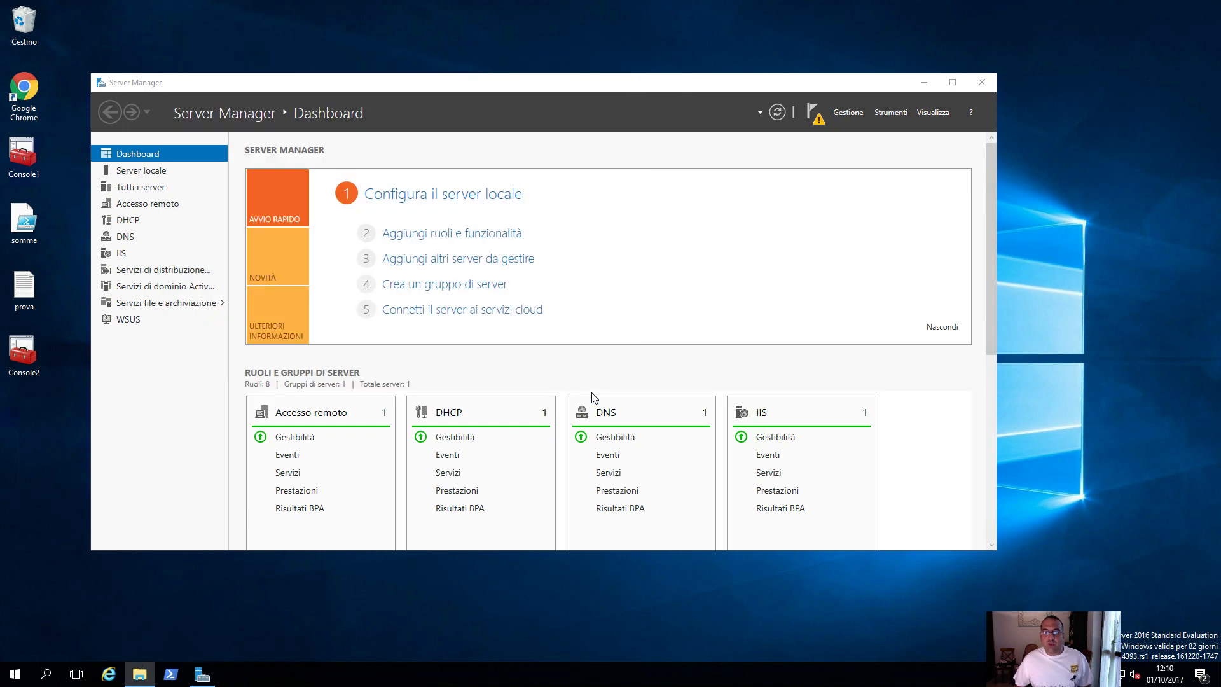
{"action": "left_click", "coordinate": [818, 126]}
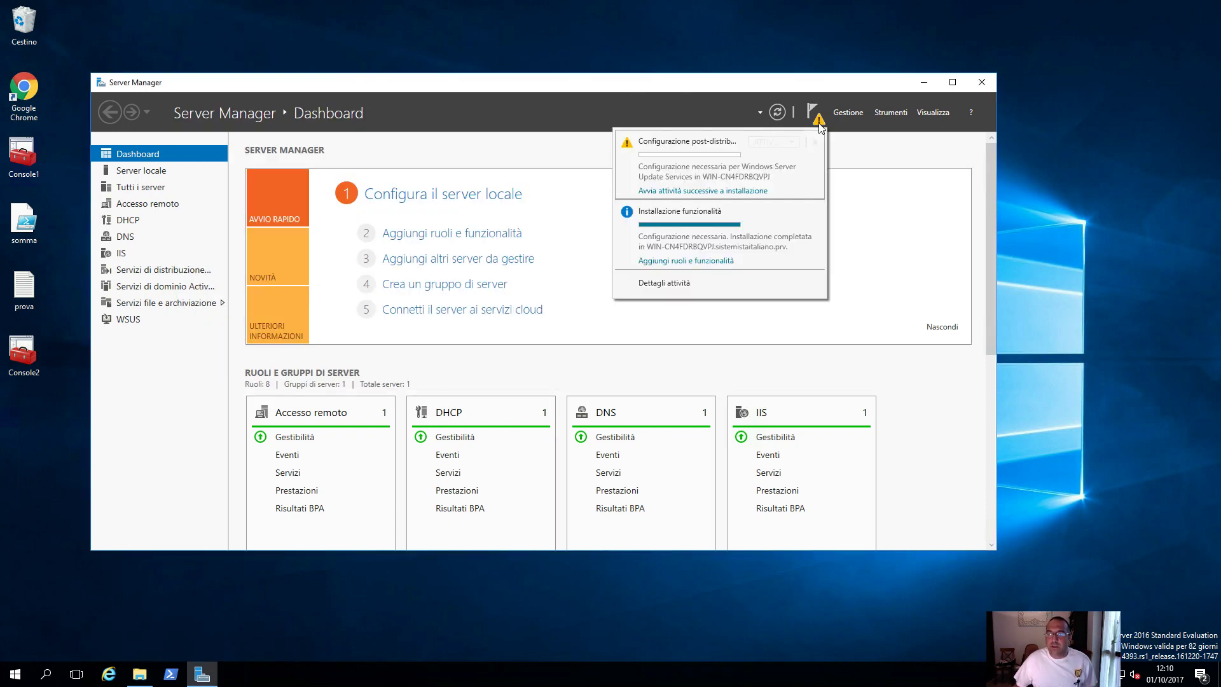
{"action": "left_click", "coordinate": [702, 192]}
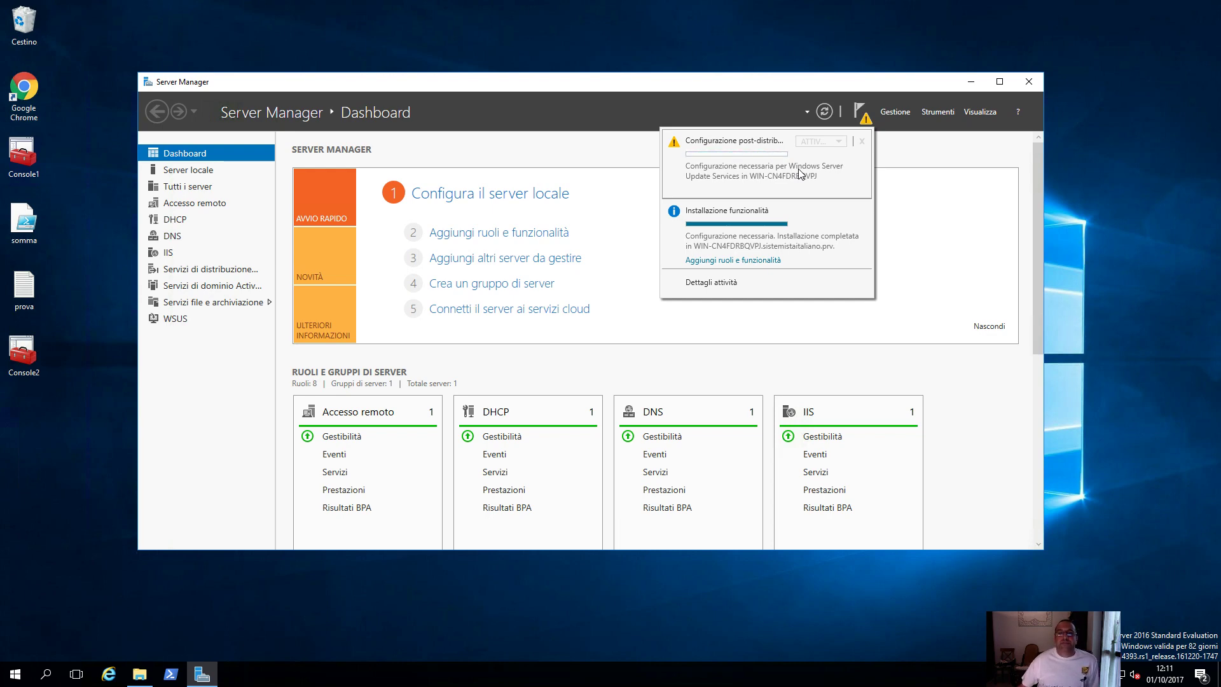
Open the task details from the notifications and examine the post-deployment configuration entry, widening the task name and phase columns to fit
{"action": "left_click", "coordinate": [734, 286]}
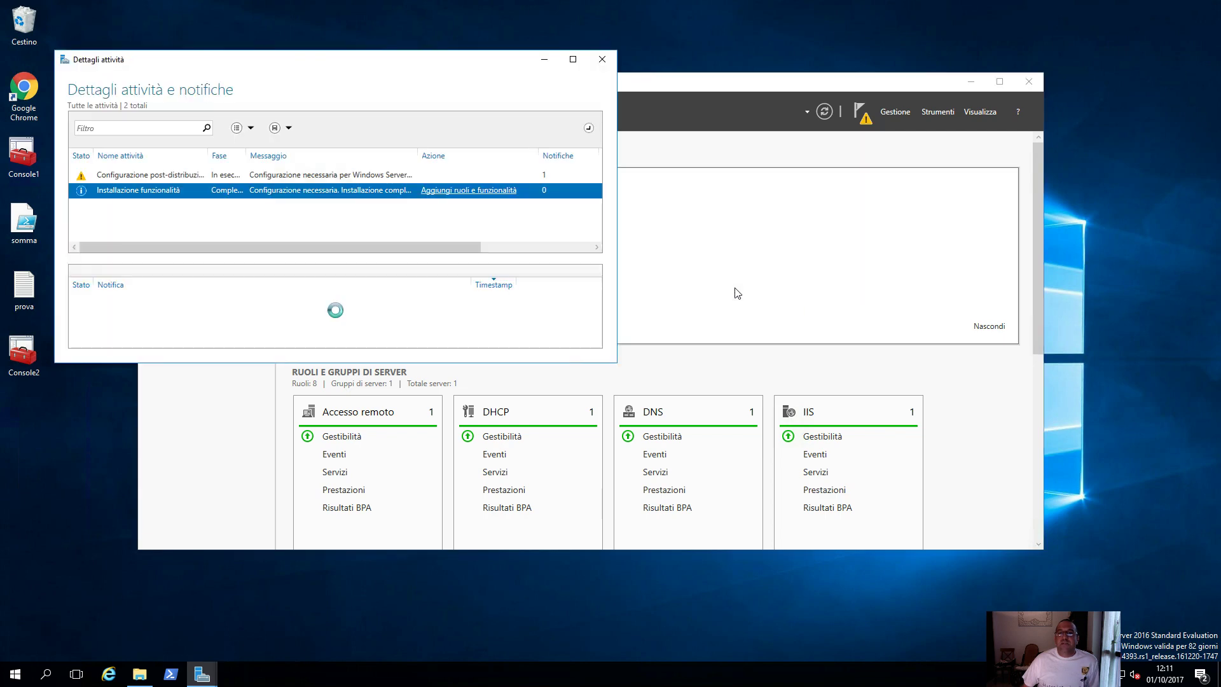
{"action": "left_click", "coordinate": [218, 175]}
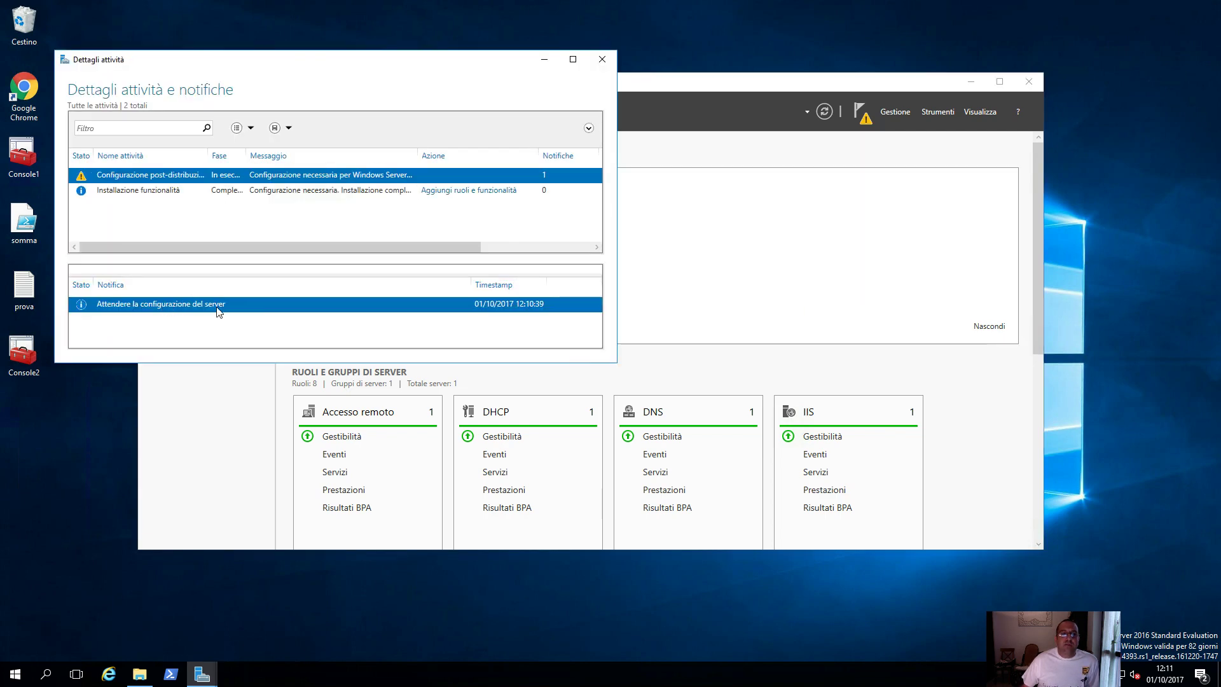
{"action": "double_click", "coordinate": [212, 156]}
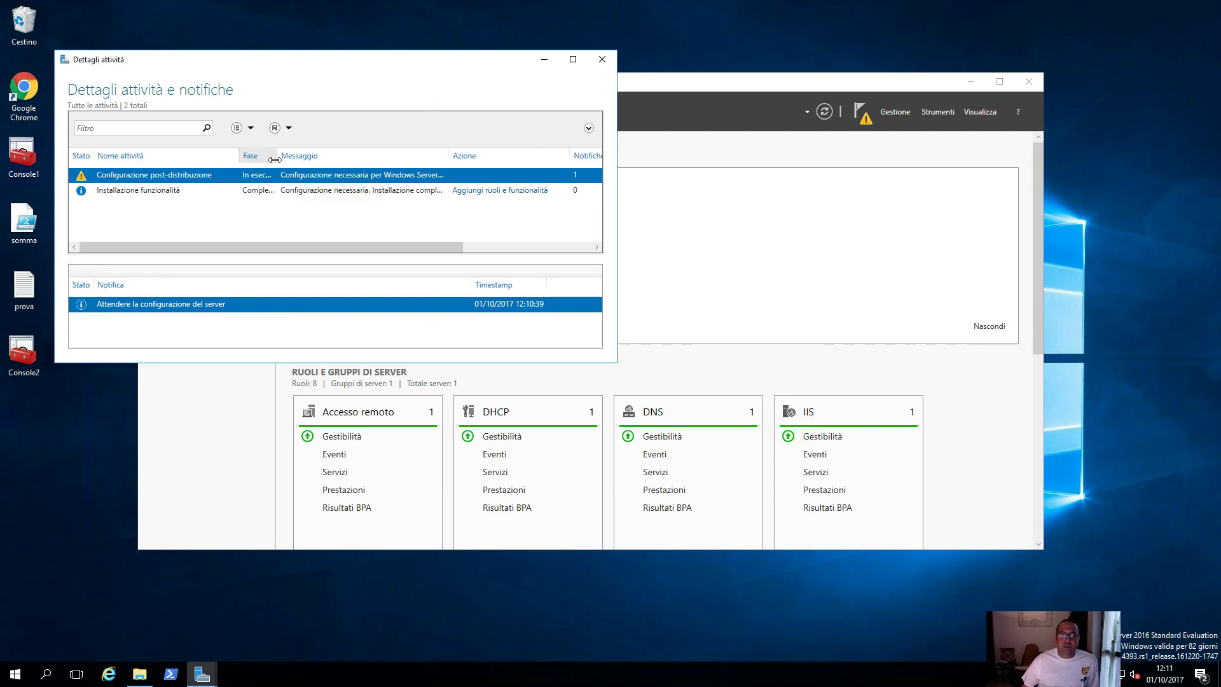
{"action": "double_click", "coordinate": [274, 155]}
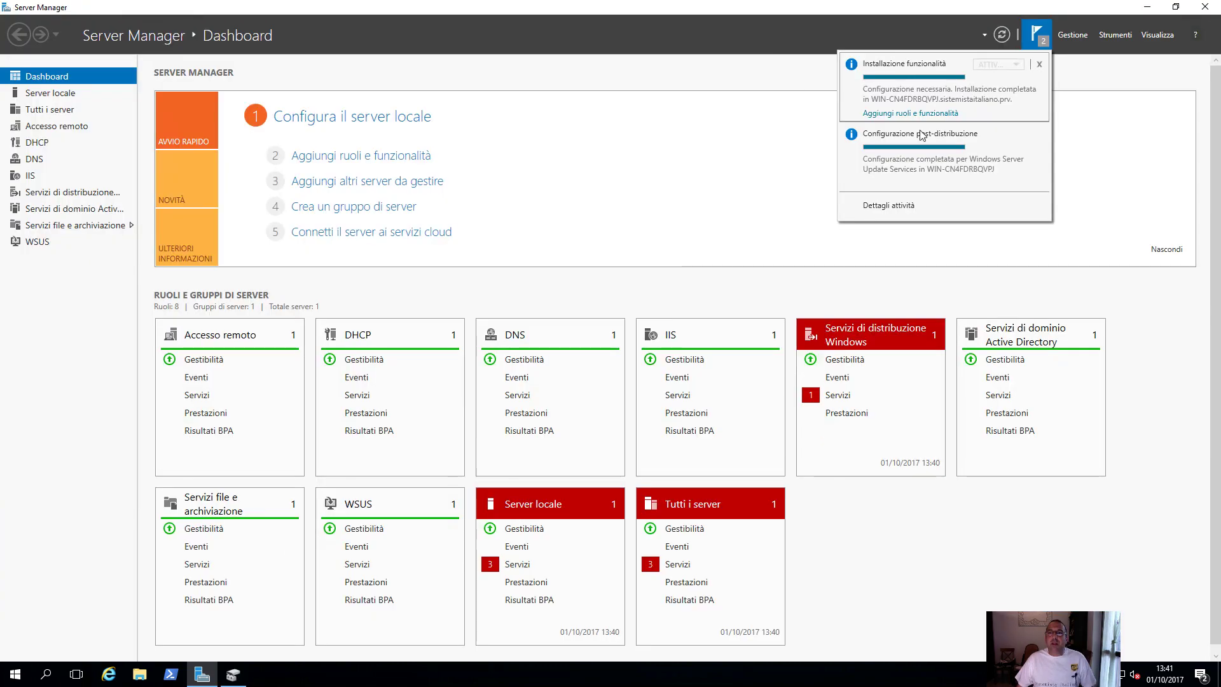
Dismiss the notifications, close the Disk Management window and launch Windows Server Update Services from the Server Manager tools
{"action": "left_click", "coordinate": [842, 42]}
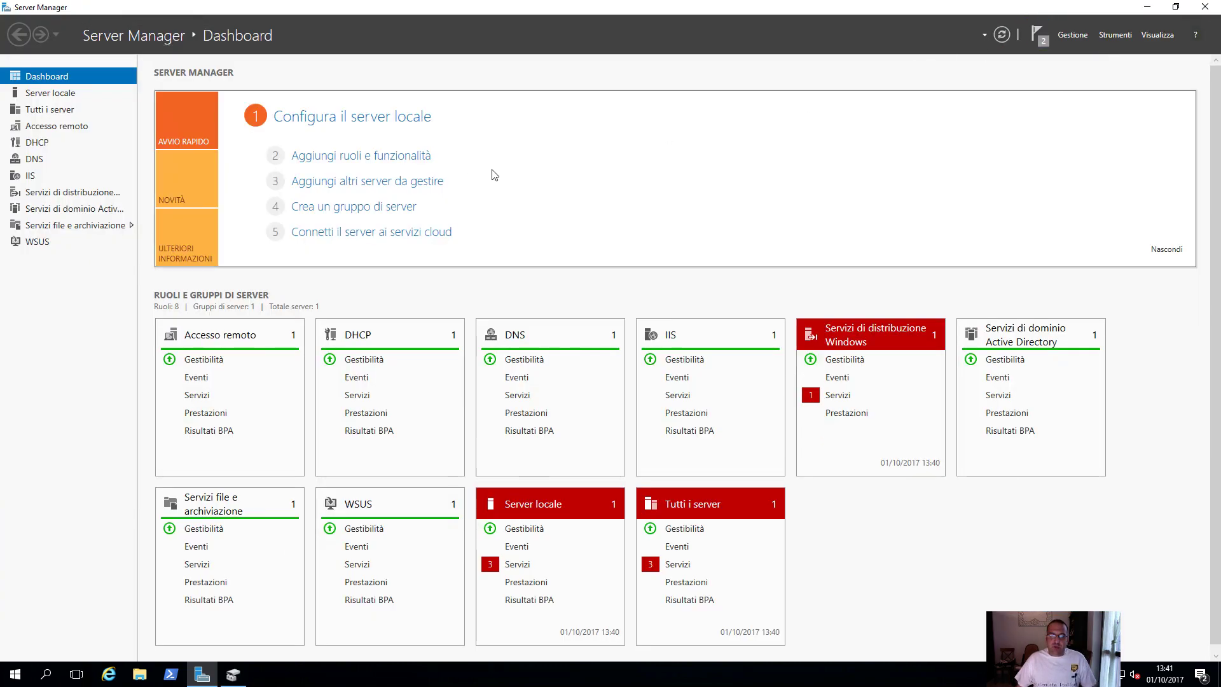
{"action": "mouse_move", "coordinate": [229, 683]}
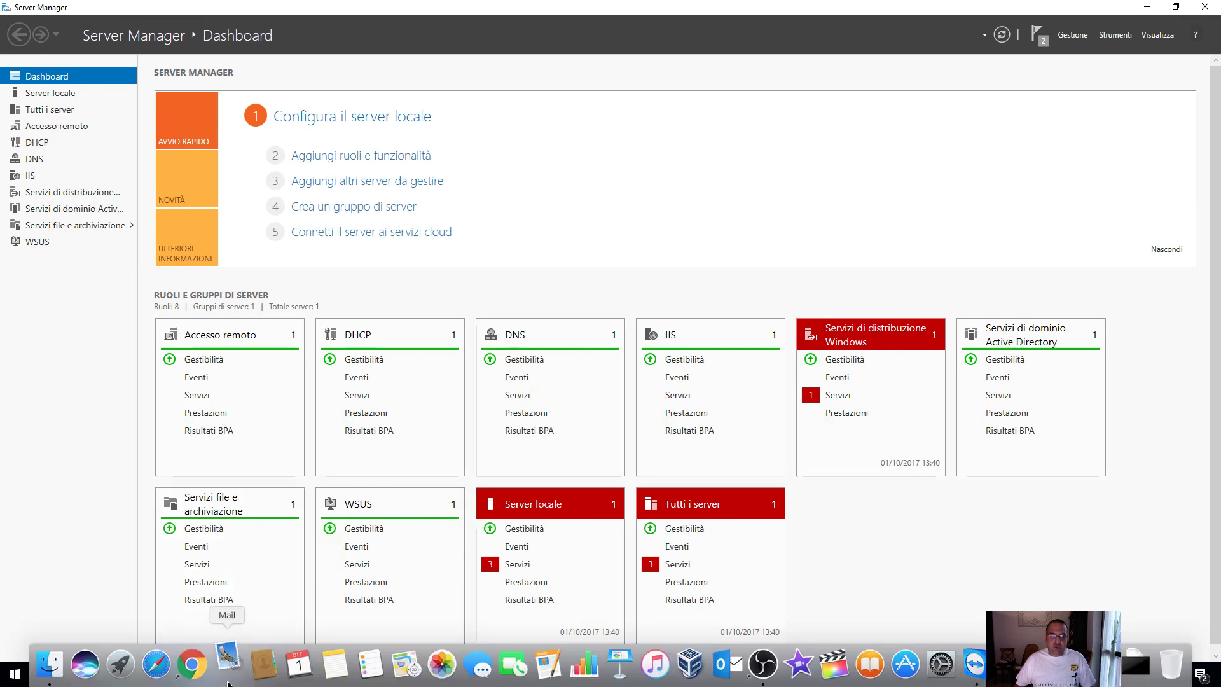
{"action": "left_click", "coordinate": [232, 675]}
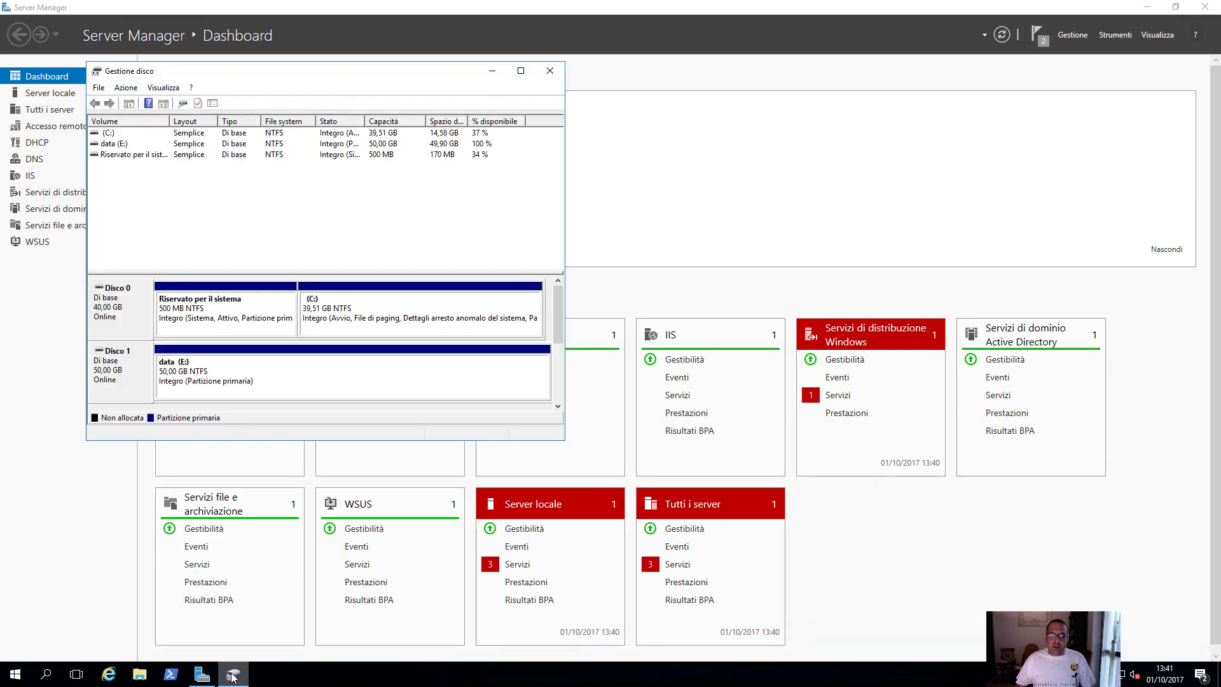
{"action": "left_click", "coordinate": [548, 66]}
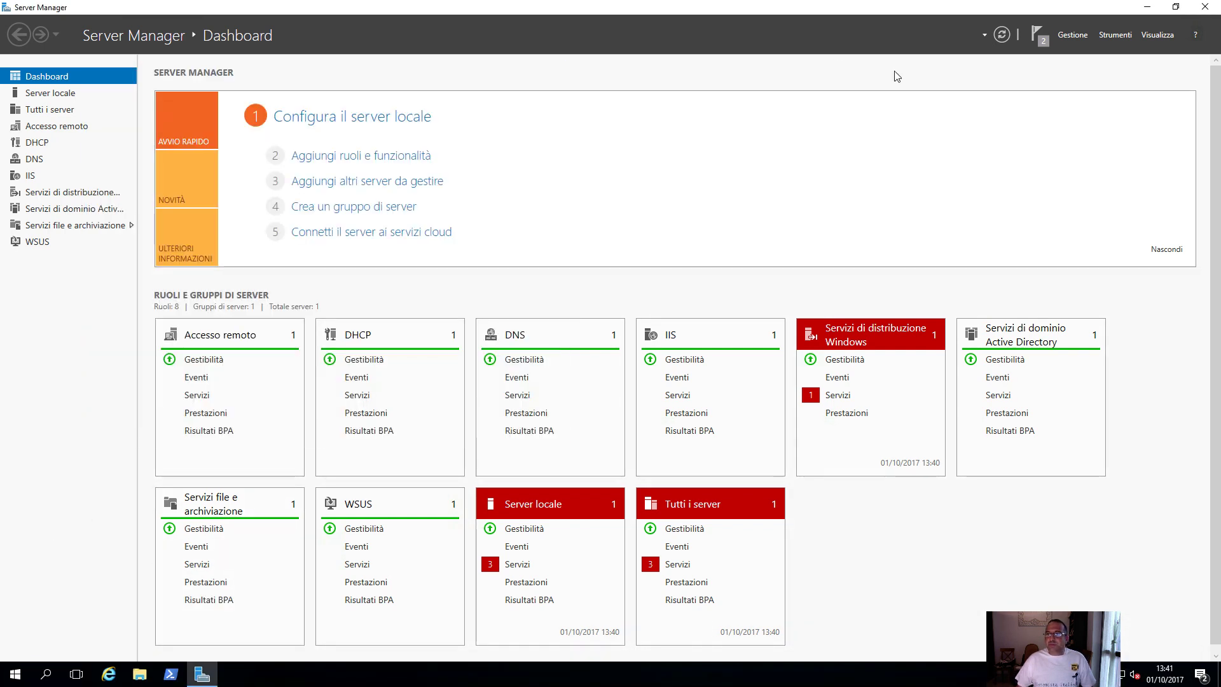
{"action": "left_click", "coordinate": [1120, 36]}
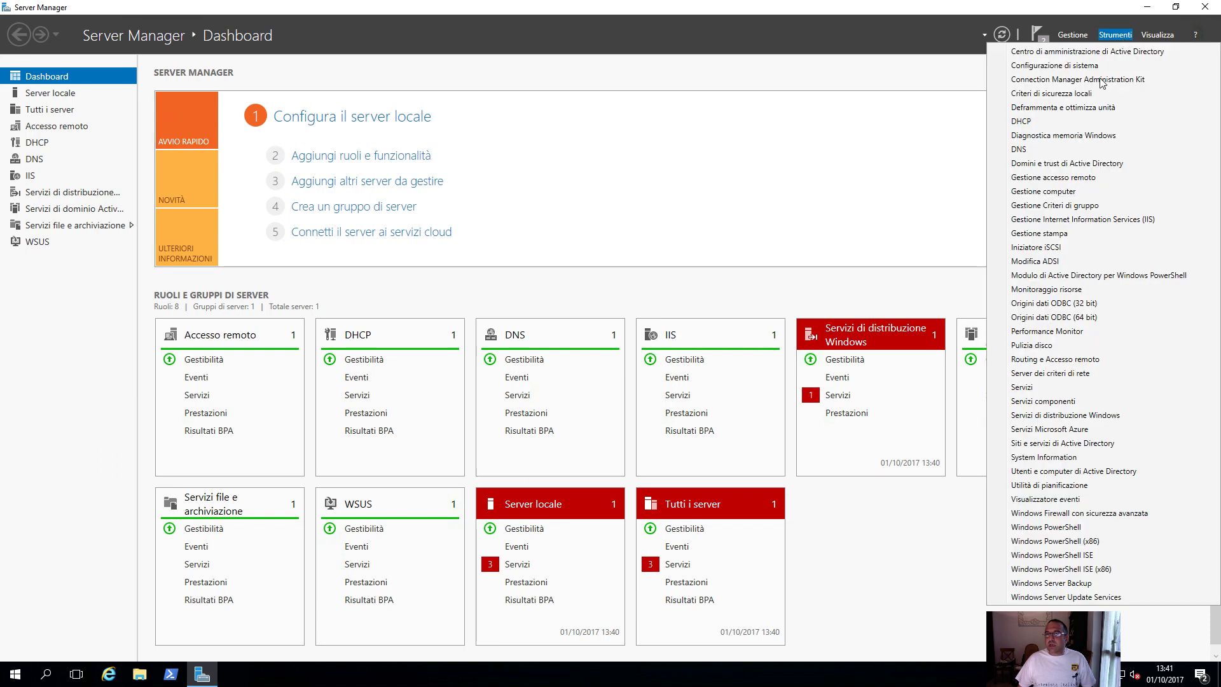
{"action": "left_click", "coordinate": [1078, 597]}
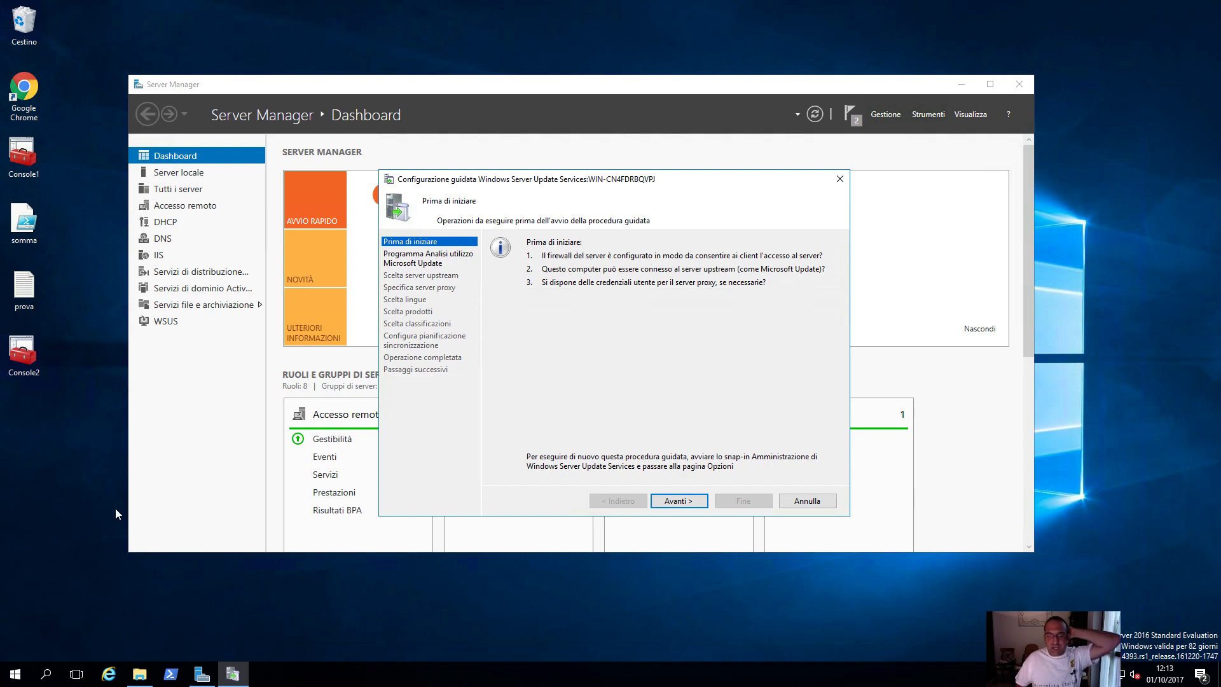
Open Windows Firewall from Control Panel and check the state of each network profile in its advanced security console
{"action": "right_click", "coordinate": [15, 675]}
{"action": "left_click", "coordinate": [60, 551]}
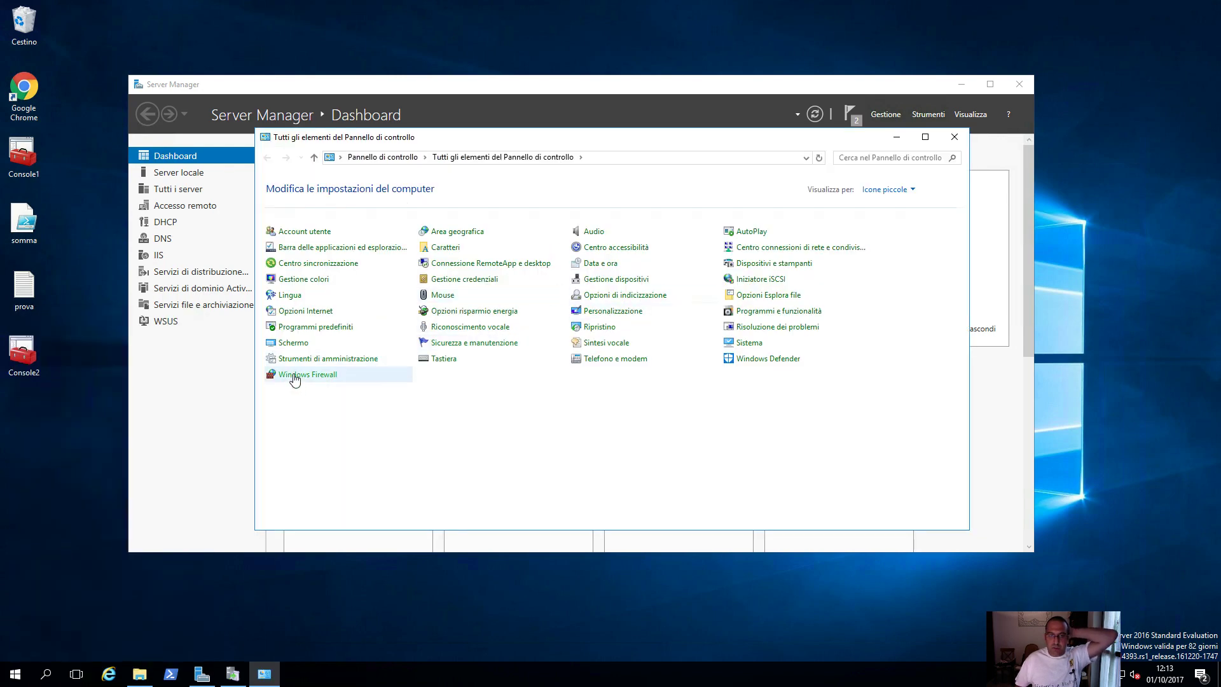
{"action": "left_click", "coordinate": [294, 376]}
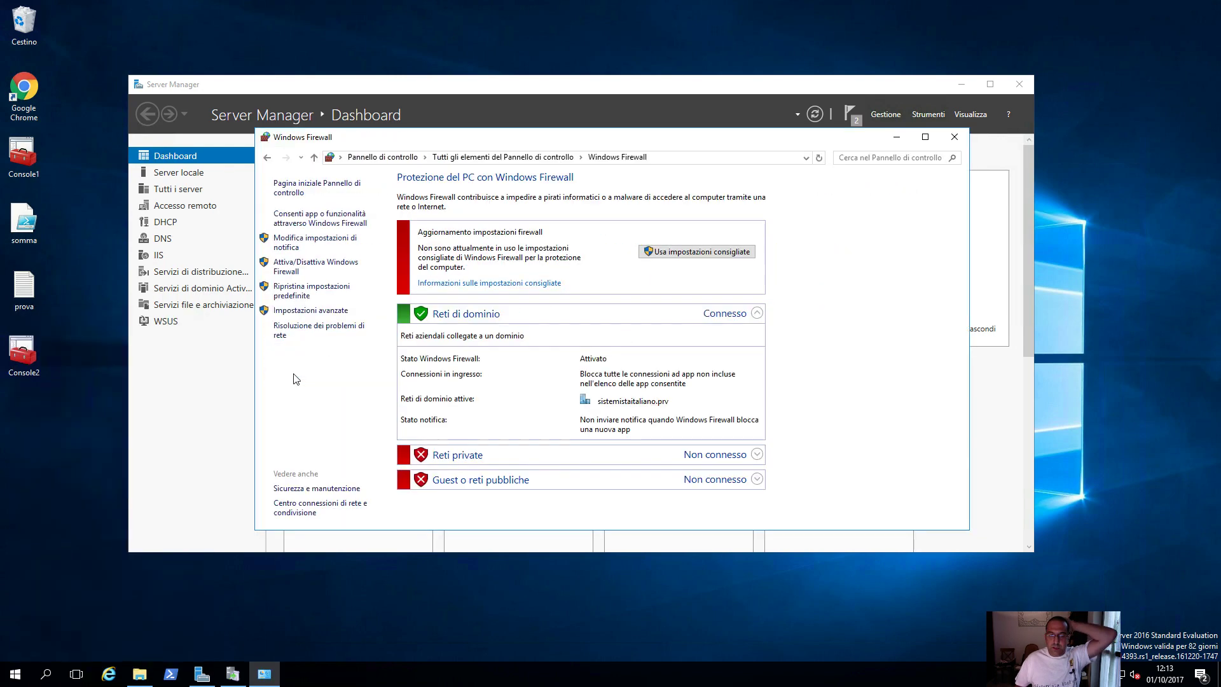
{"action": "left_click", "coordinate": [294, 311]}
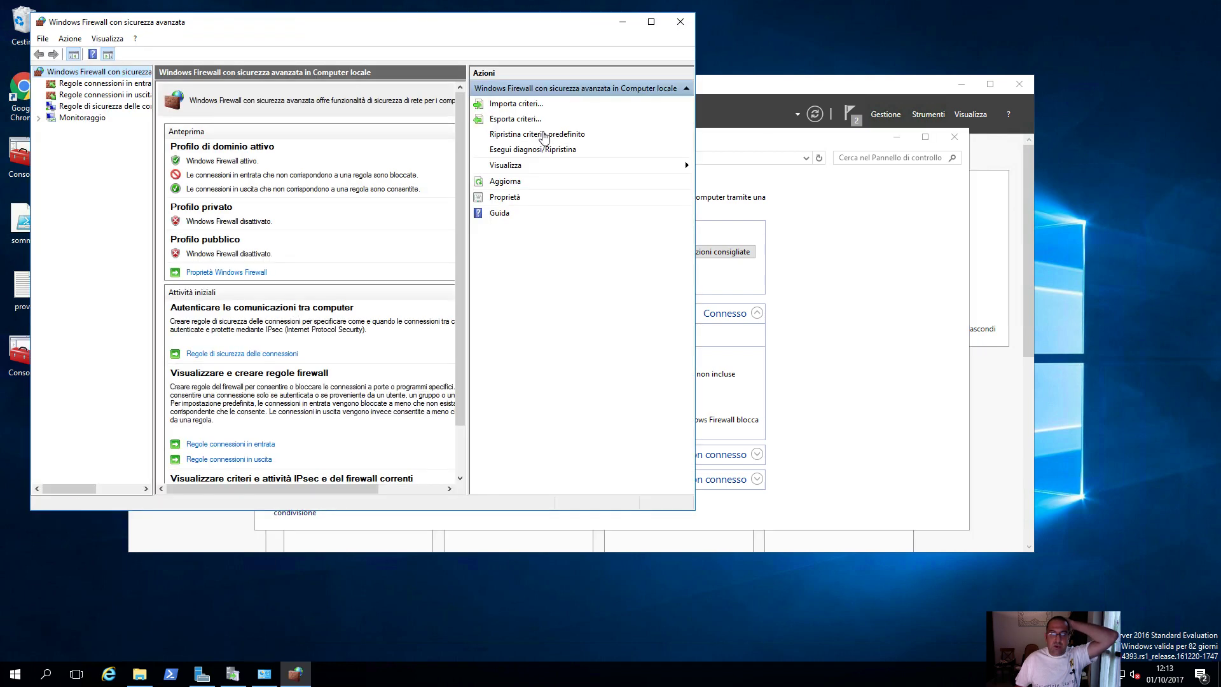
{"action": "left_click", "coordinate": [679, 24]}
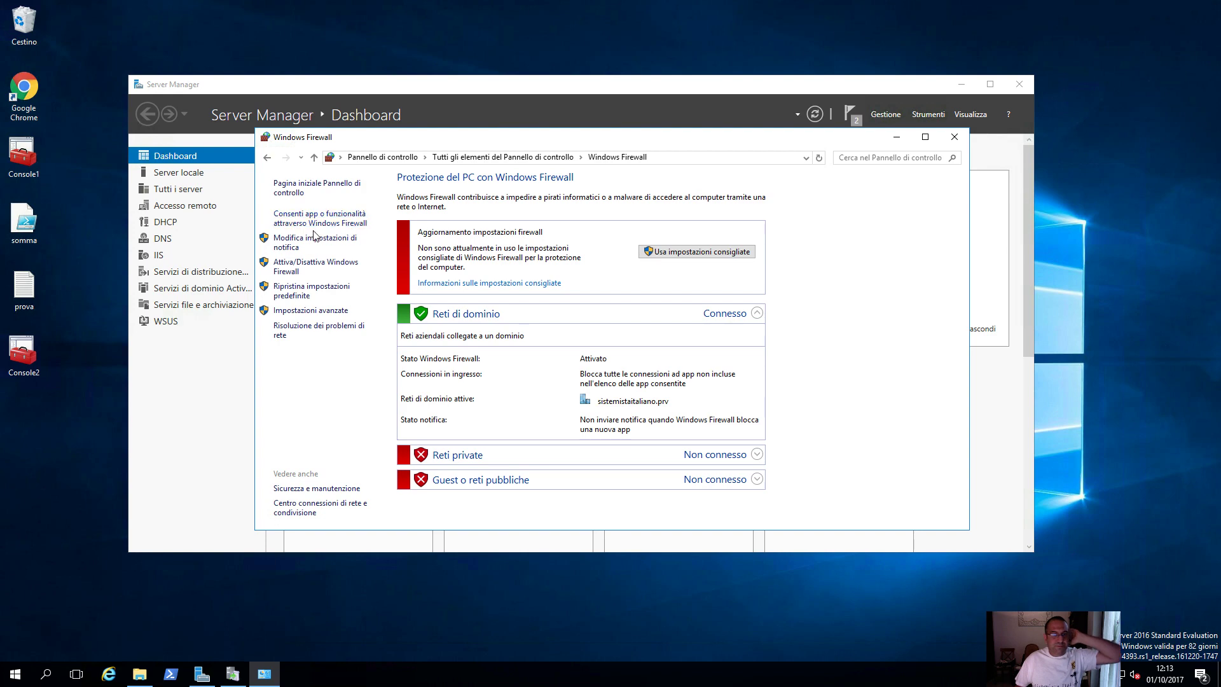
Turn off Windows Firewall for the domain network and check the profile states in the advanced security console
{"action": "left_click", "coordinate": [311, 272]}
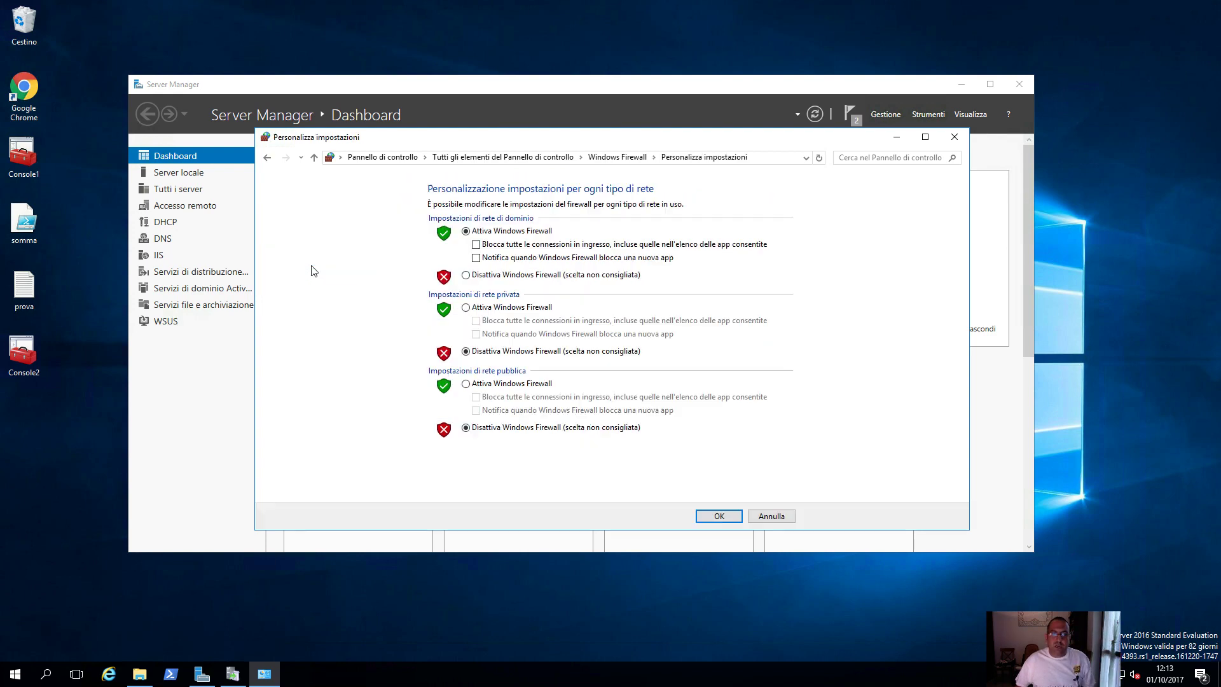
{"action": "left_click", "coordinate": [508, 276]}
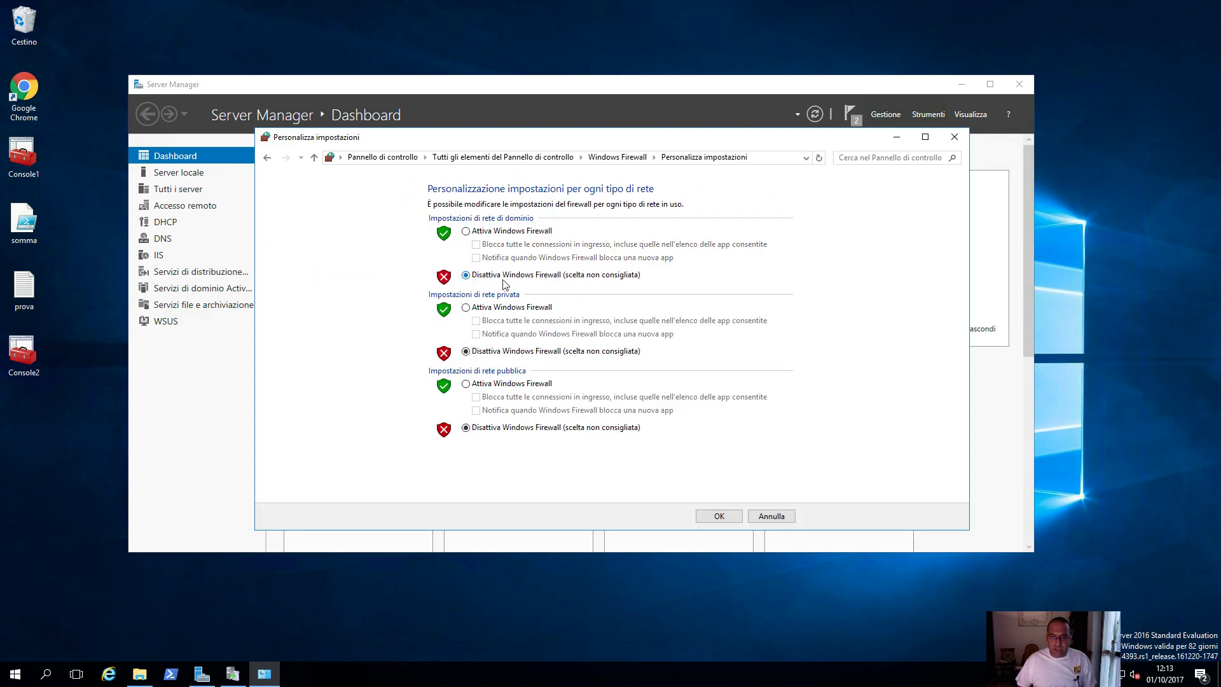
{"action": "left_click", "coordinate": [722, 516]}
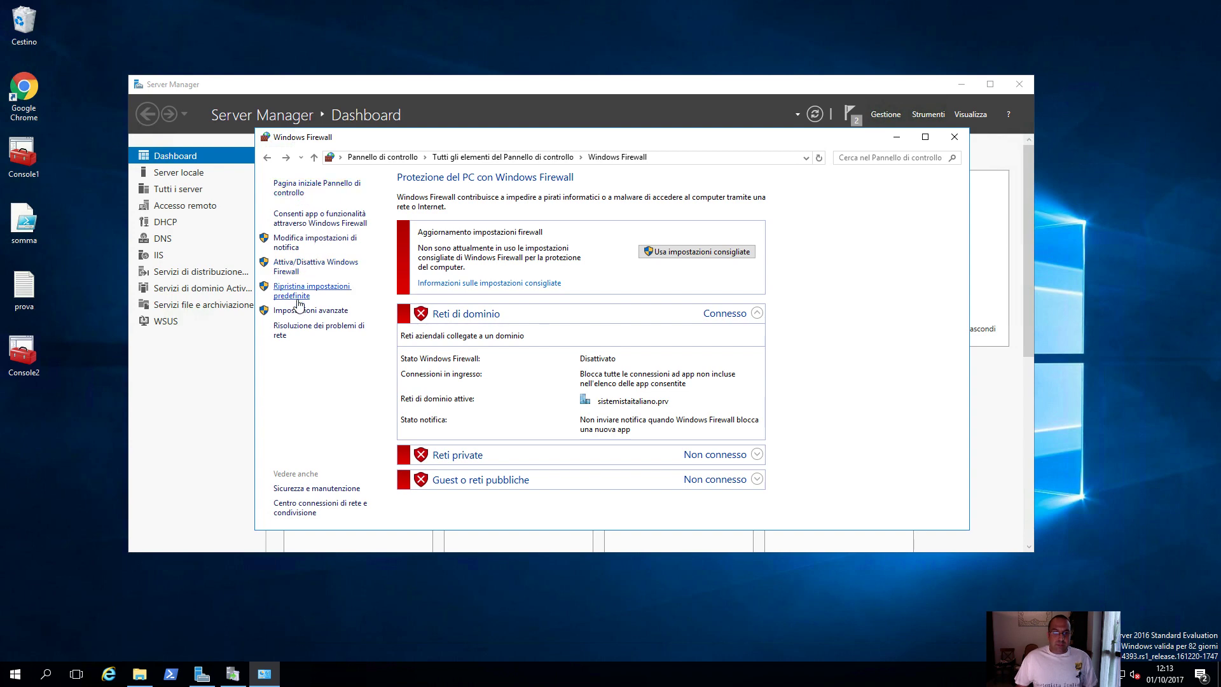
{"action": "left_click", "coordinate": [296, 311]}
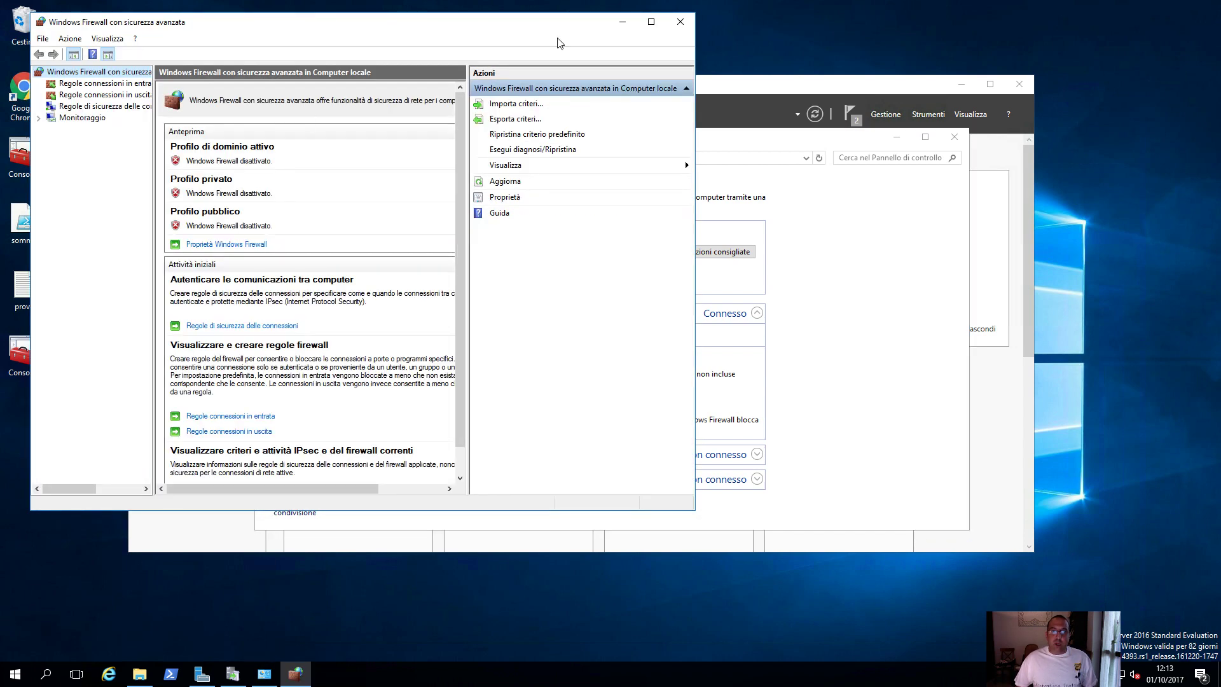
{"action": "left_click", "coordinate": [680, 22]}
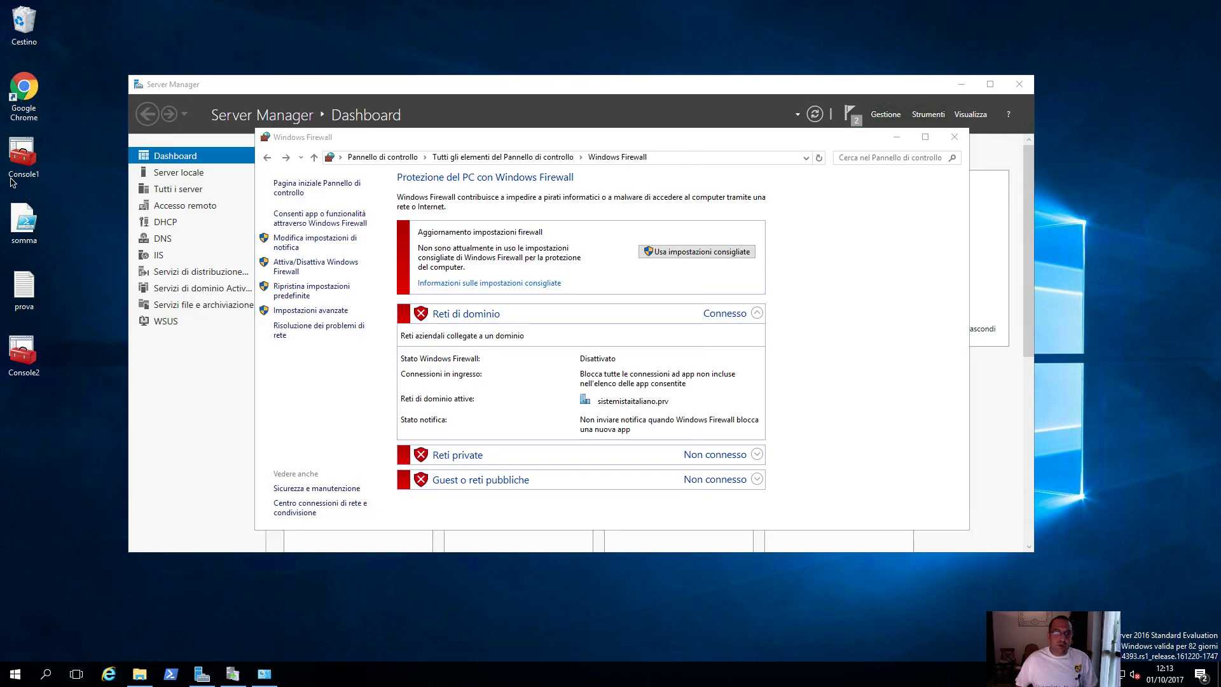
Search Google in Chrome for "firewall port wsus" and accept Google's privacy terms
{"action": "double_click", "coordinate": [25, 101]}
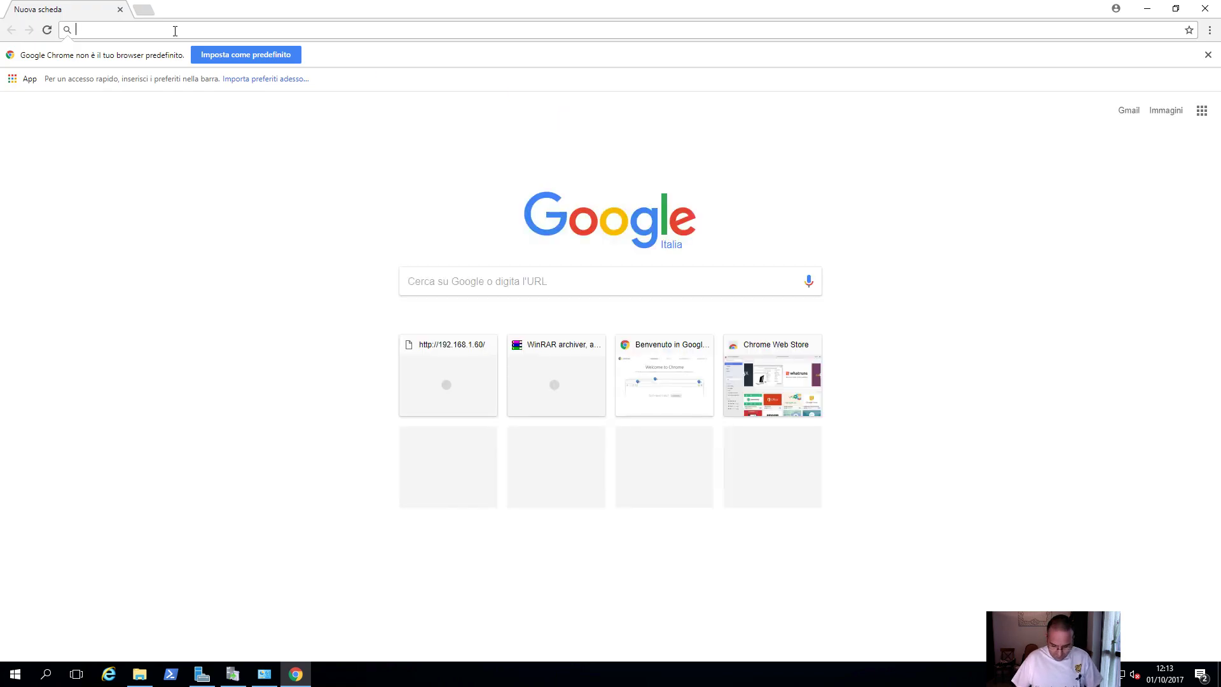
{"action": "type", "text": "firewall por"}
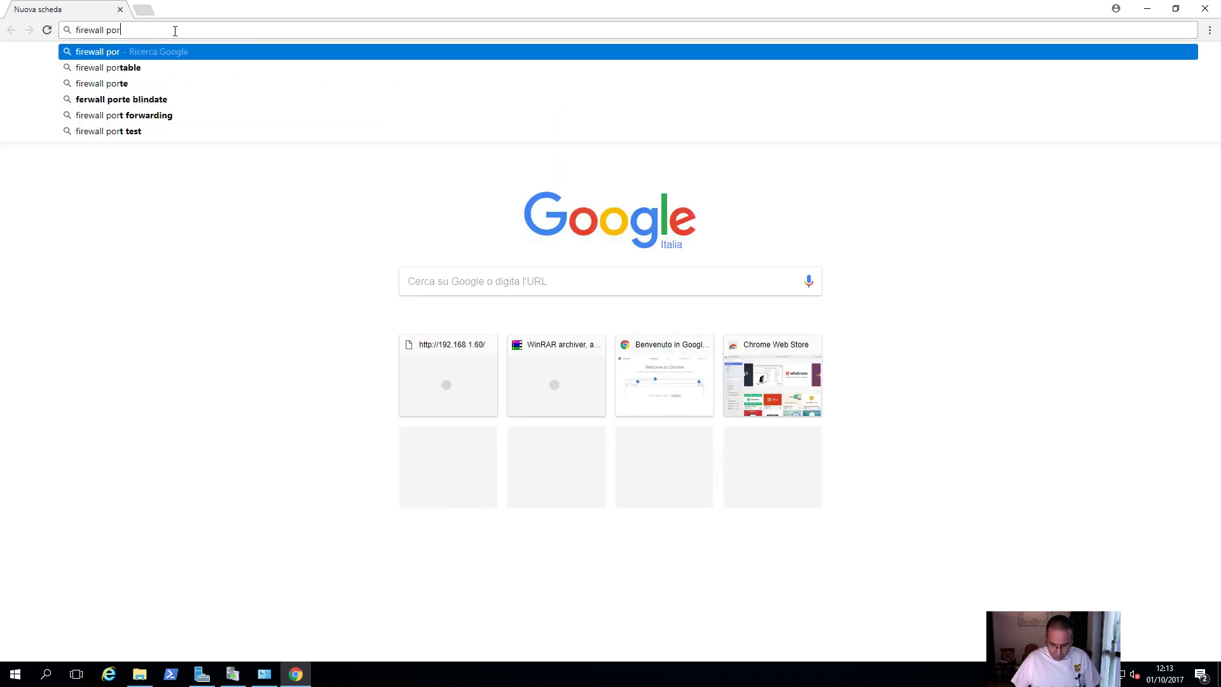
{"action": "type", "text": "t wsus"}
{"action": "key", "text": "Return"}
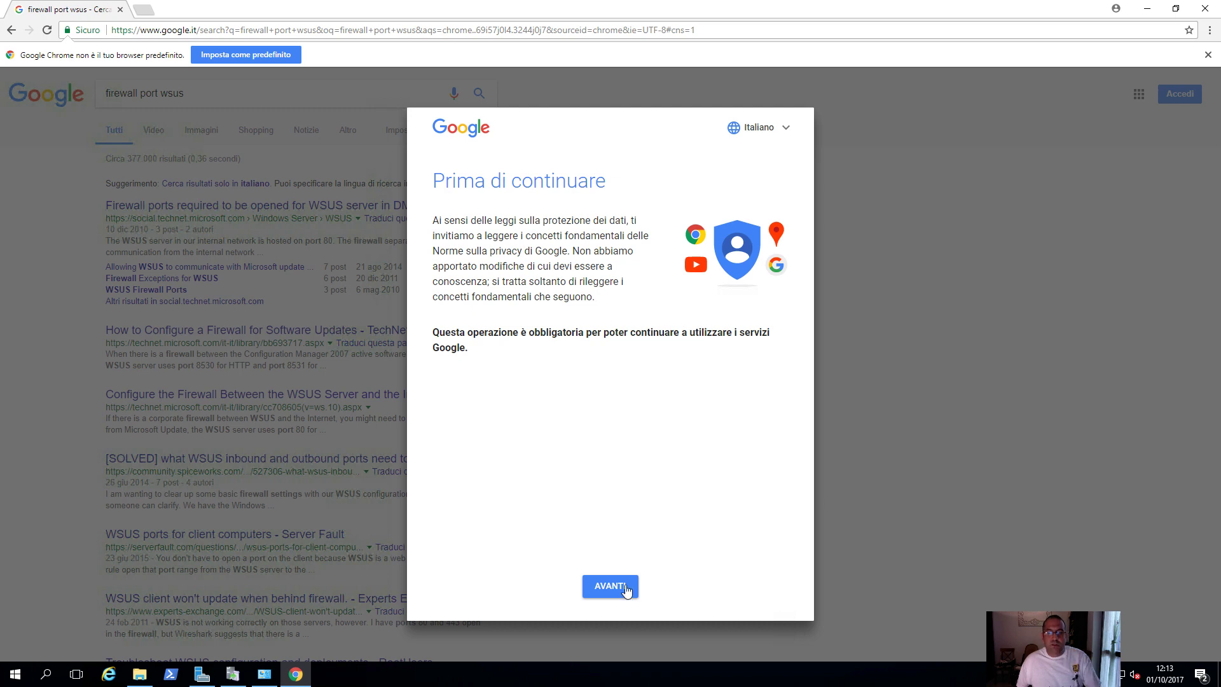
{"action": "left_click", "coordinate": [626, 590]}
{"action": "left_click", "coordinate": [612, 584]}
{"action": "double_click", "coordinate": [613, 584]}
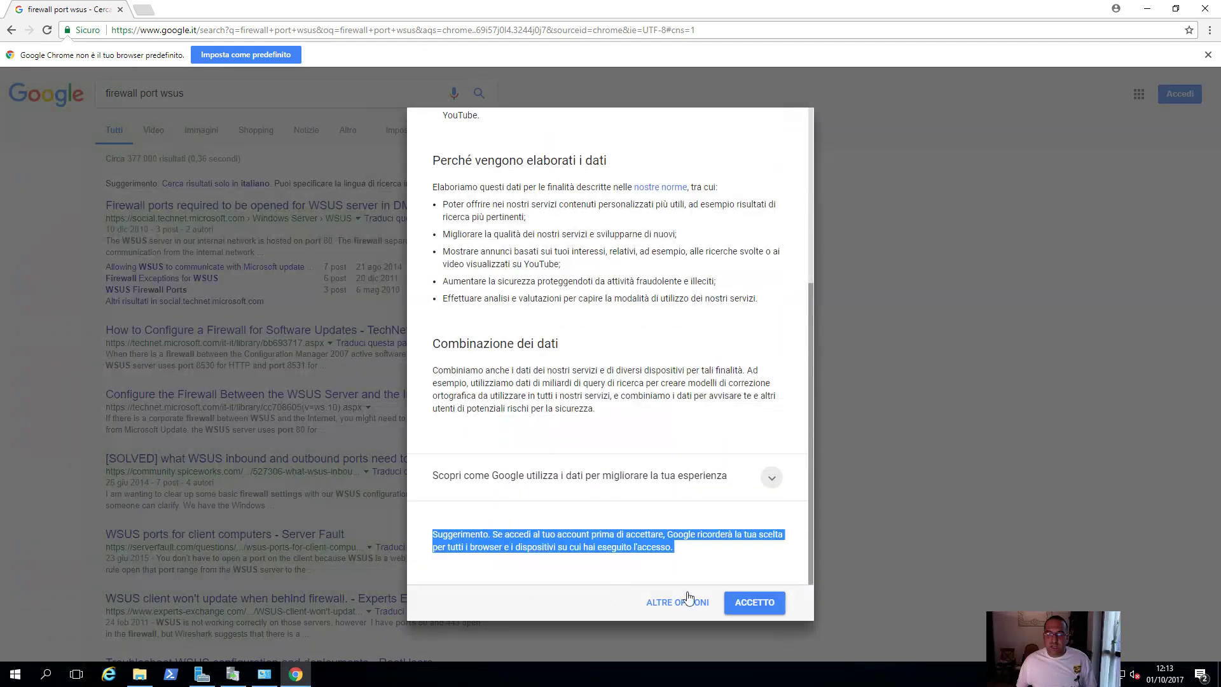
{"action": "left_click", "coordinate": [753, 603]}
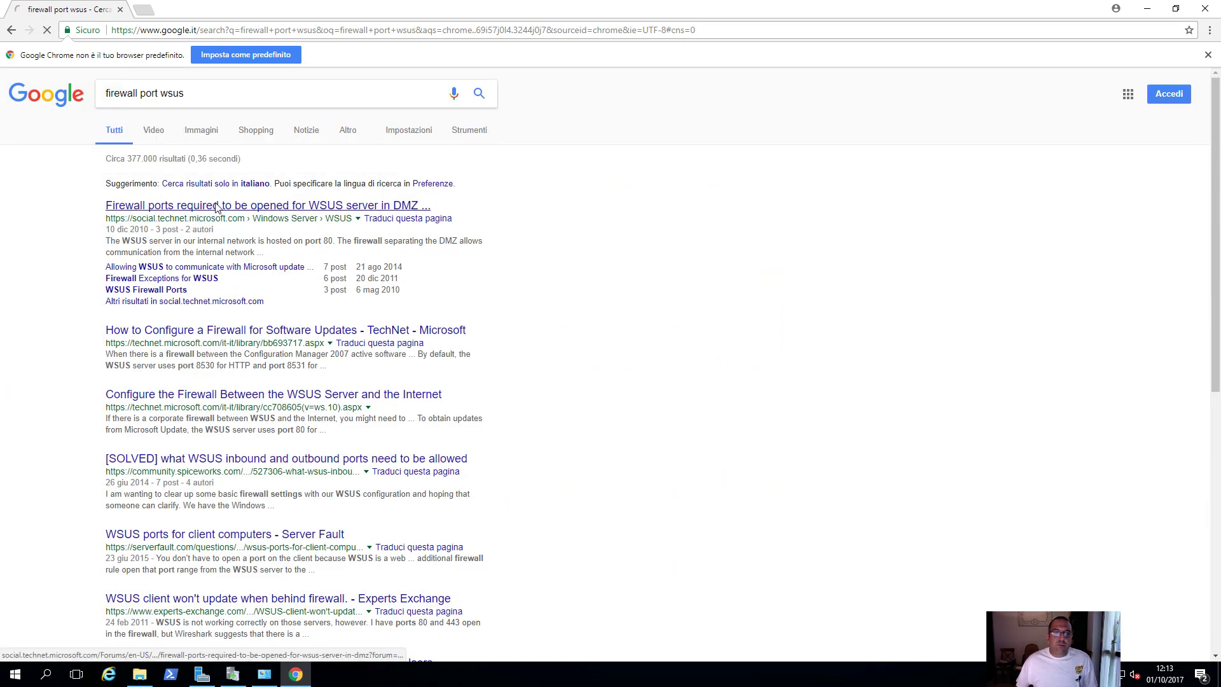
Open the TechNet thread on firewall ports for a WSUS server in a DMZ and read the ports named in the accepted answer
{"action": "left_click", "coordinate": [216, 206]}
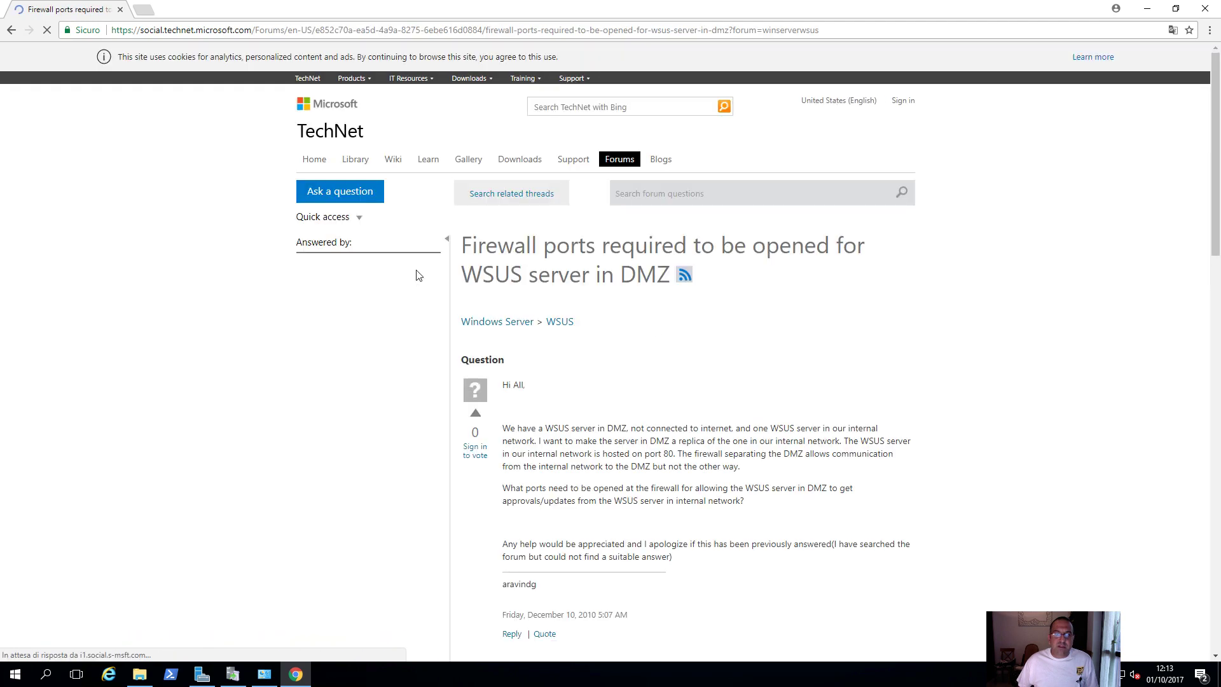
{"action": "scroll", "coordinate": [676, 384], "scroll_direction": "down", "scroll_amount": 9}
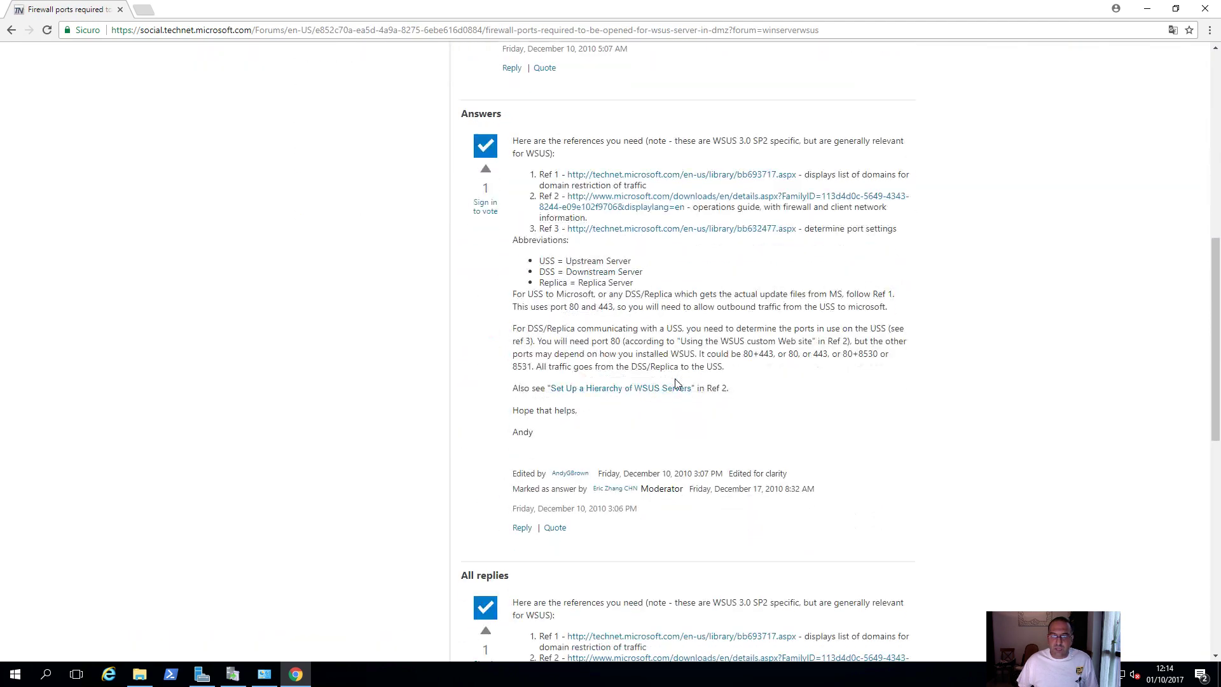
{"action": "scroll", "coordinate": [676, 383], "scroll_direction": "up", "scroll_amount": 2}
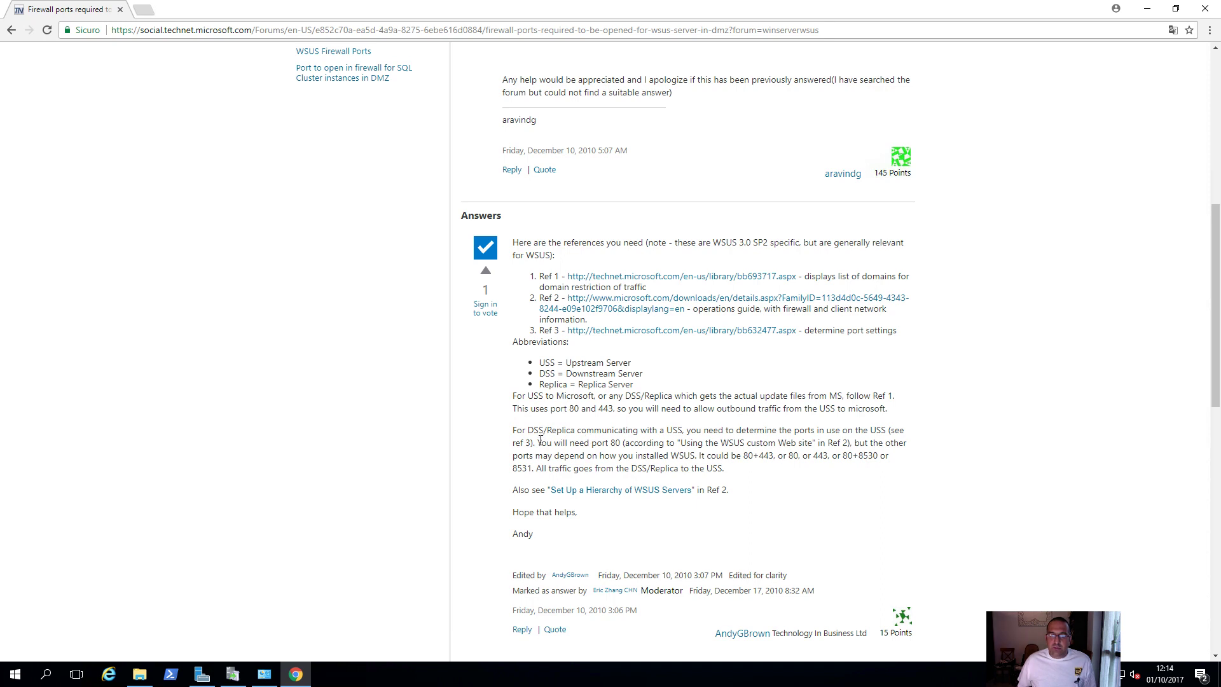
{"action": "left_click_drag", "start_coordinate": [539, 441], "coordinate": [852, 444]}
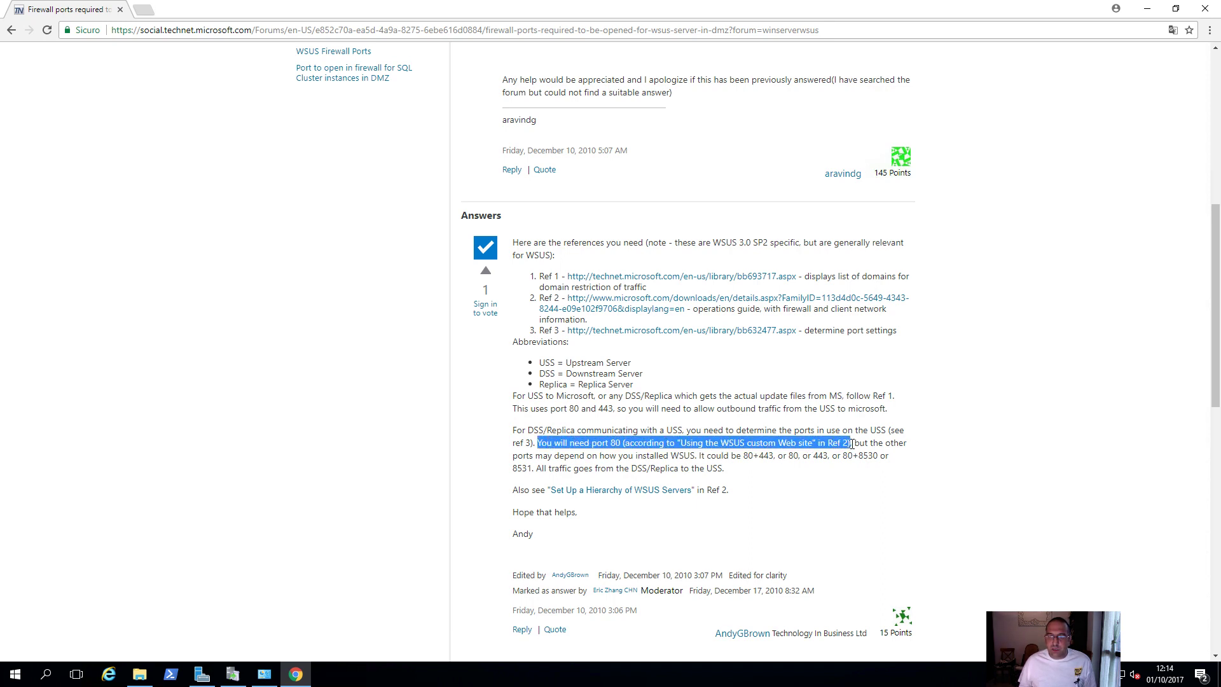
{"action": "left_click", "coordinate": [627, 449]}
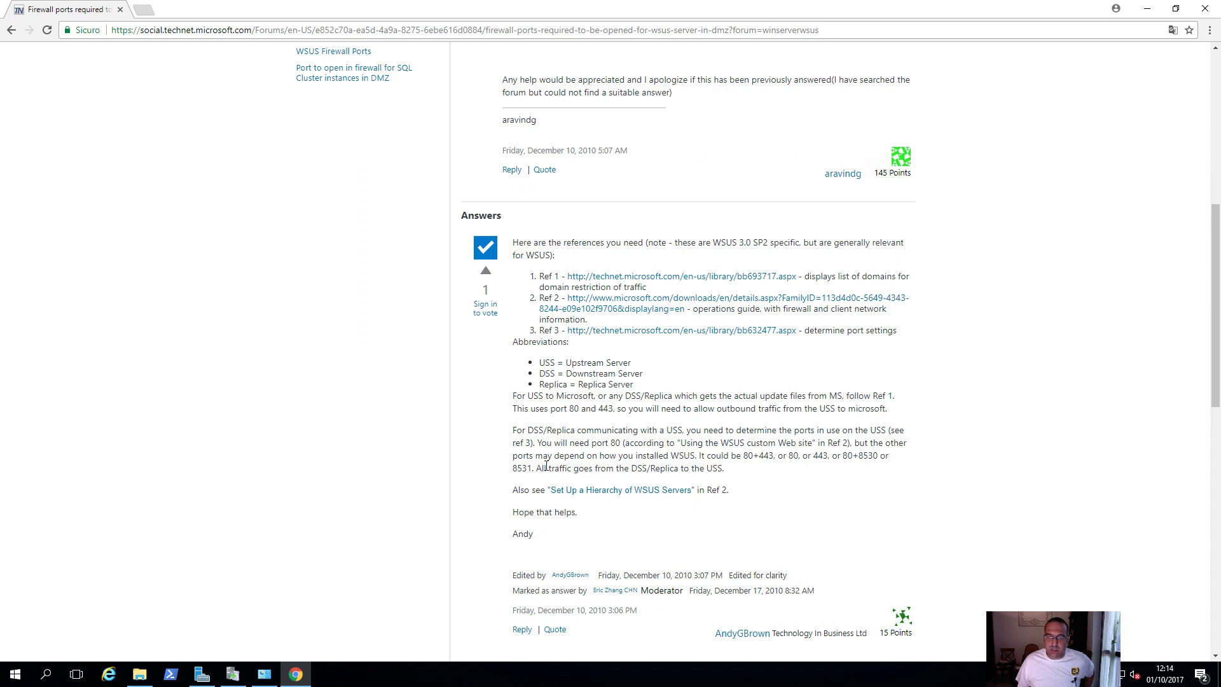
{"action": "left_click_drag", "start_coordinate": [637, 468], "coordinate": [731, 471]}
{"action": "left_click", "coordinate": [732, 471]}
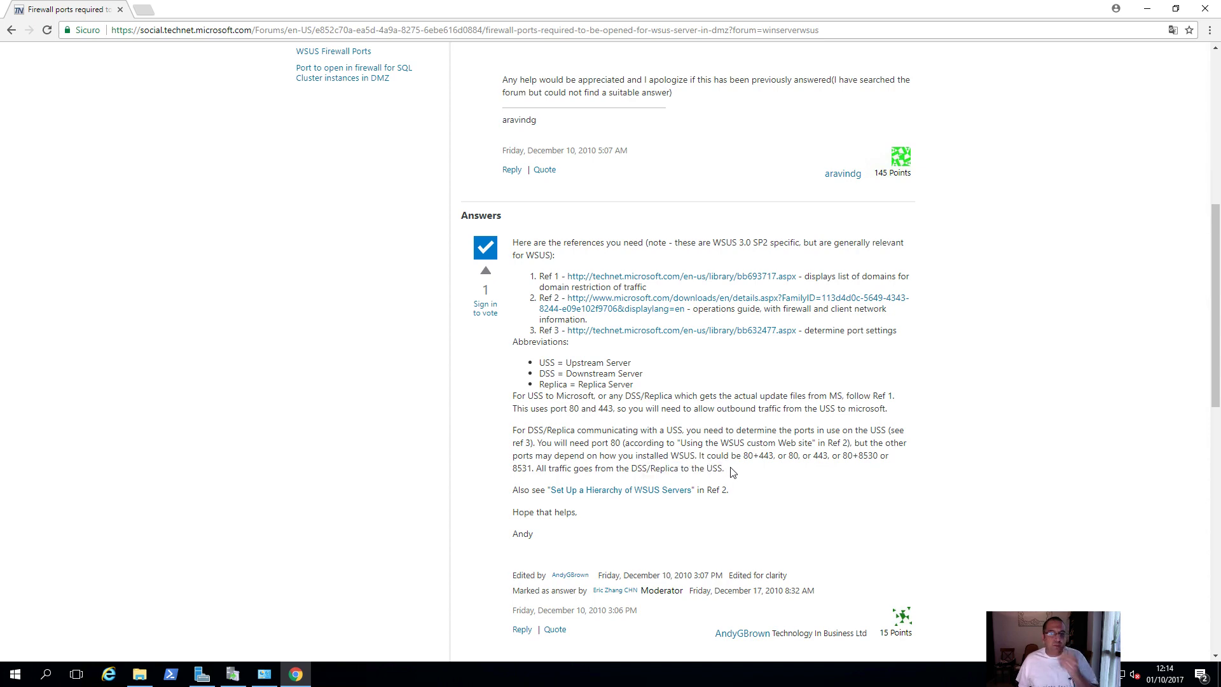
Read the remaining replies of the thread, highlight the ports "80 and 443" in the last one, and close the browser
{"action": "scroll", "coordinate": [731, 471], "scroll_direction": "down", "scroll_amount": 6}
{"action": "scroll", "coordinate": [731, 470], "scroll_direction": "down", "scroll_amount": 1}
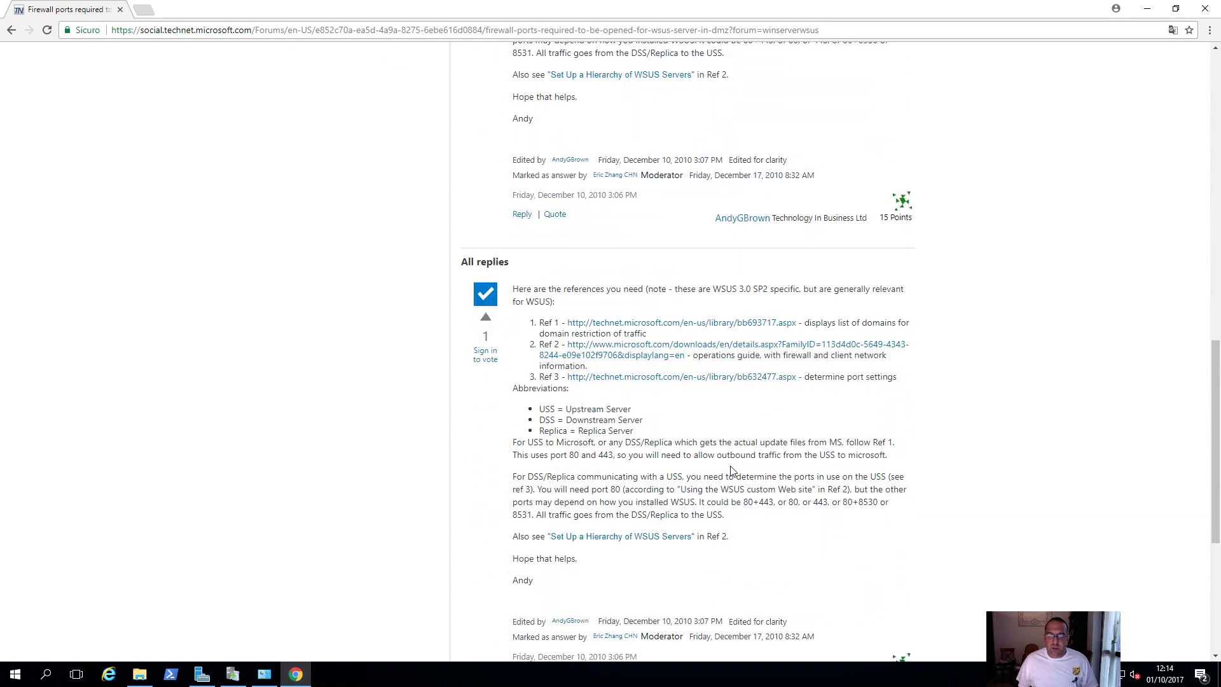
{"action": "scroll", "coordinate": [731, 470], "scroll_direction": "down", "scroll_amount": 1}
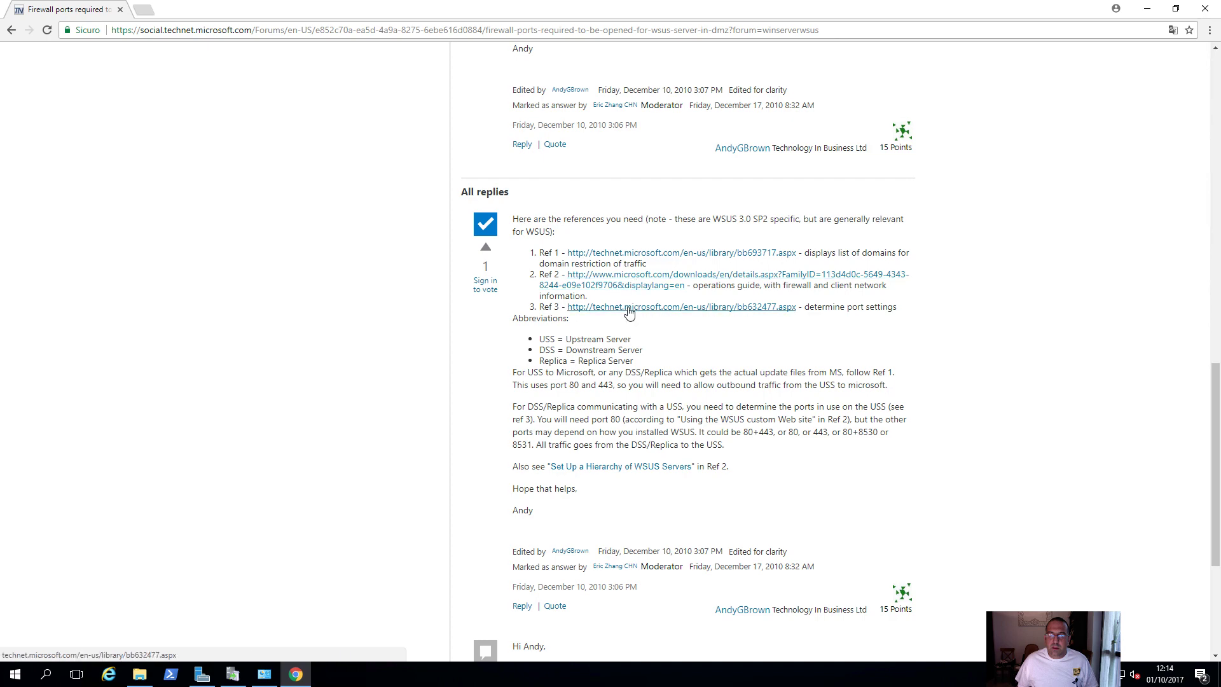
{"action": "scroll", "coordinate": [627, 310], "scroll_direction": "down", "scroll_amount": 1}
{"action": "scroll", "coordinate": [655, 345], "scroll_direction": "down", "scroll_amount": 4}
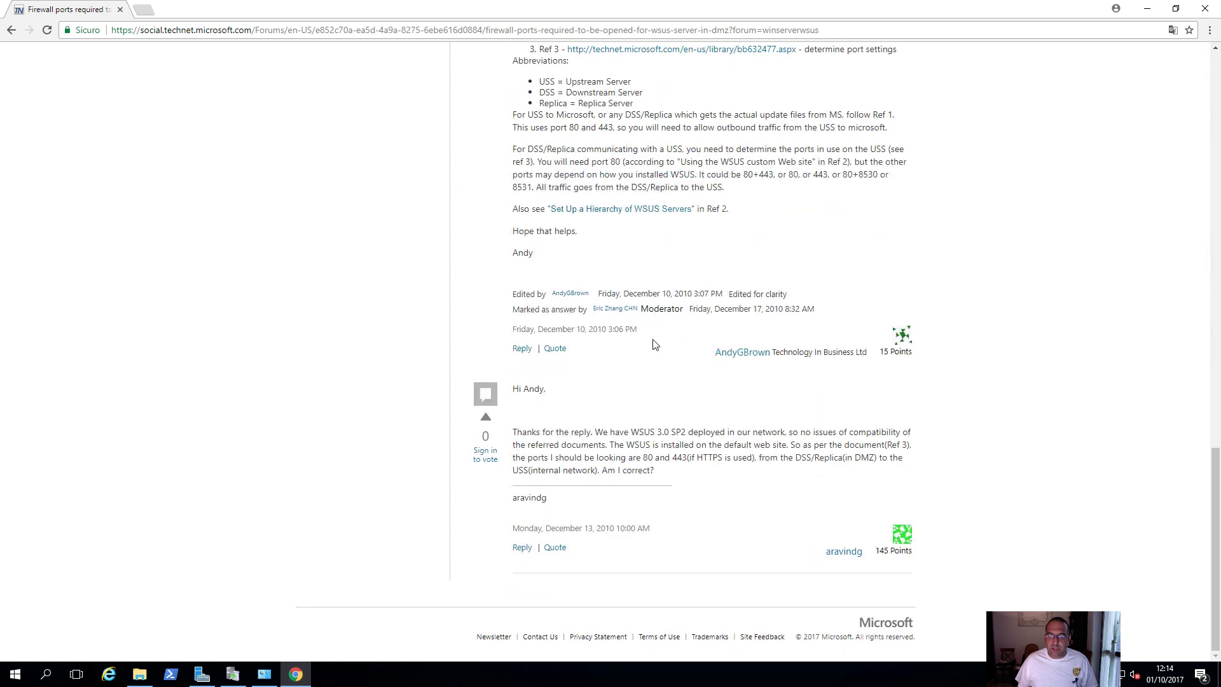
{"action": "left_click_drag", "start_coordinate": [642, 457], "coordinate": [689, 457]}
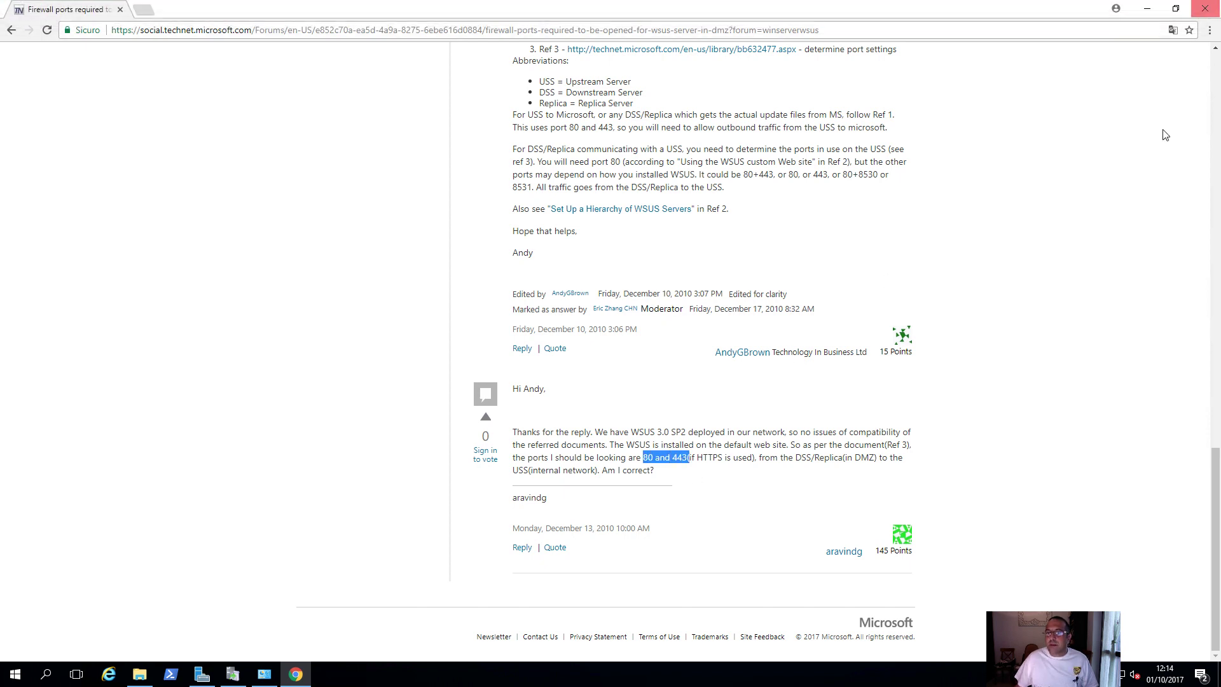
{"action": "left_click", "coordinate": [1204, 14]}
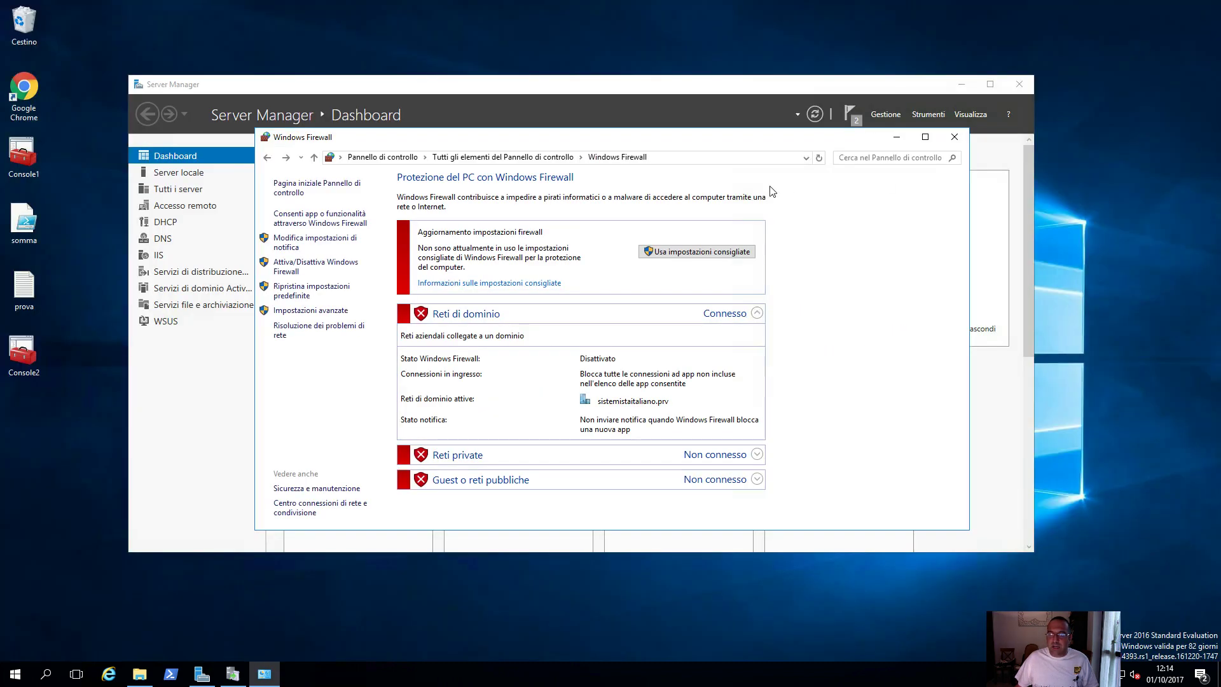
Return to the WSUS configuration wizard and advance to the upstream server choice without joining the Microsoft Update improvement program
{"action": "left_click", "coordinate": [955, 138]}
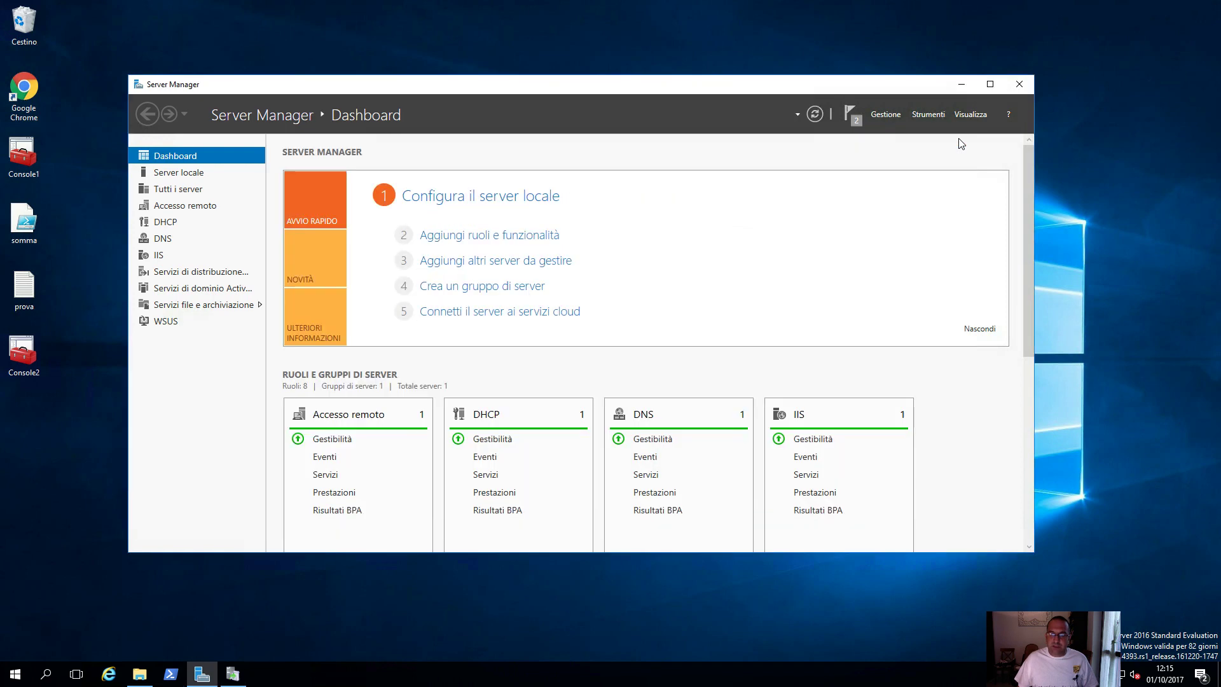
{"action": "left_click", "coordinate": [961, 84]}
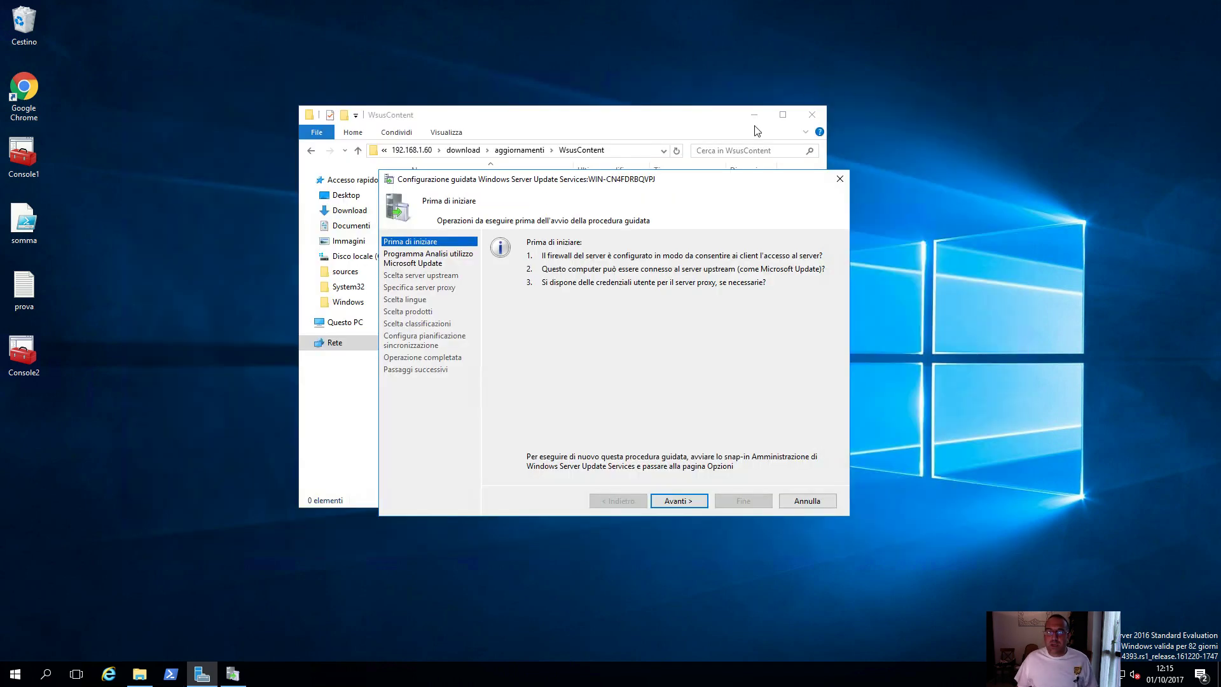
{"action": "left_click", "coordinate": [674, 502]}
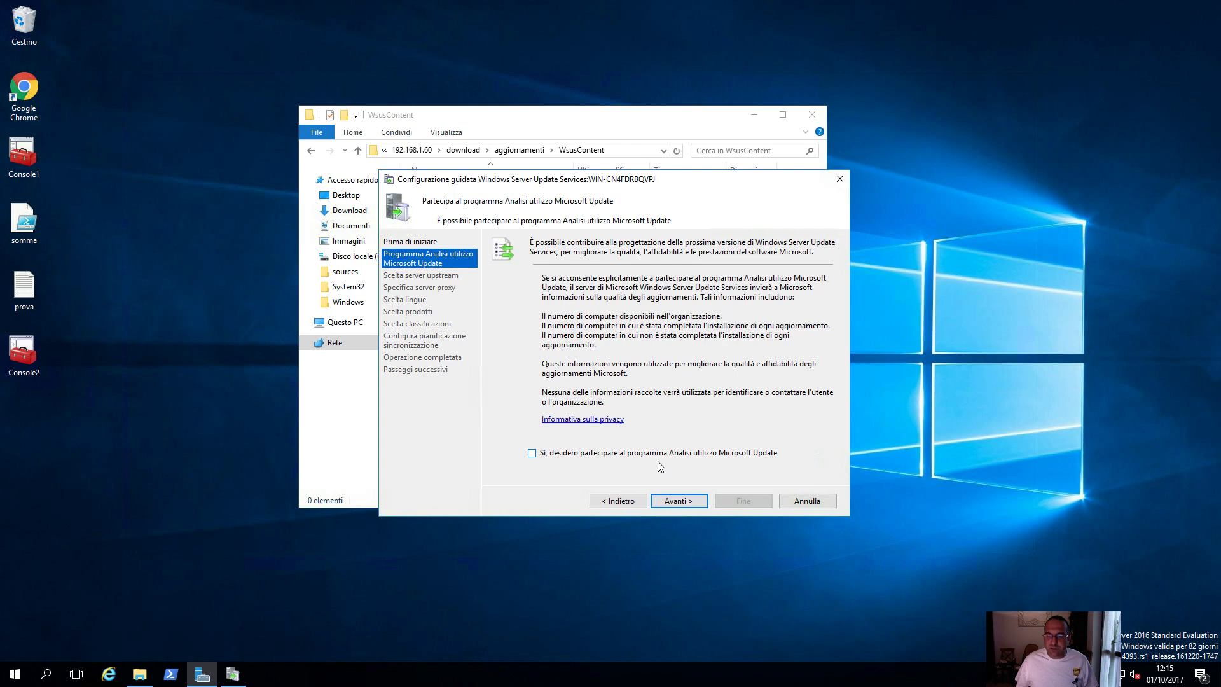
{"action": "left_click", "coordinate": [678, 501]}
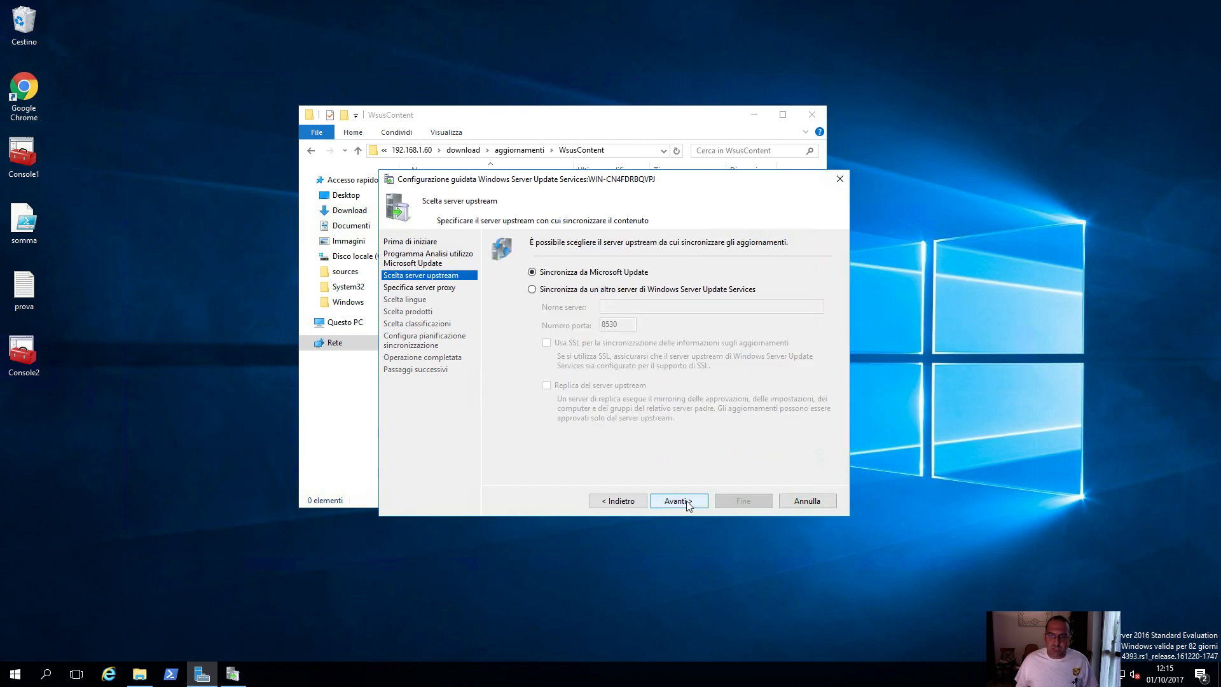
{"action": "left_click_drag", "start_coordinate": [598, 184], "coordinate": [531, 162]}
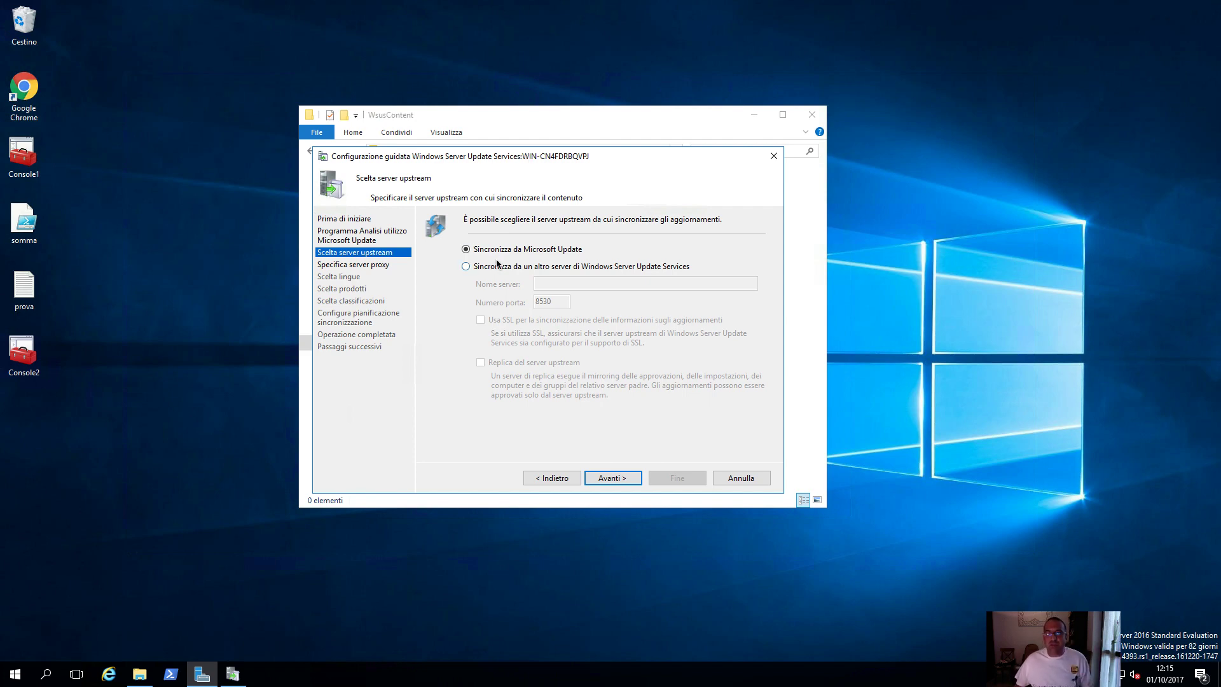
Try synchronization from another Windows Server Update Services server and look over its port, SSL and replica options
{"action": "left_click", "coordinate": [481, 272]}
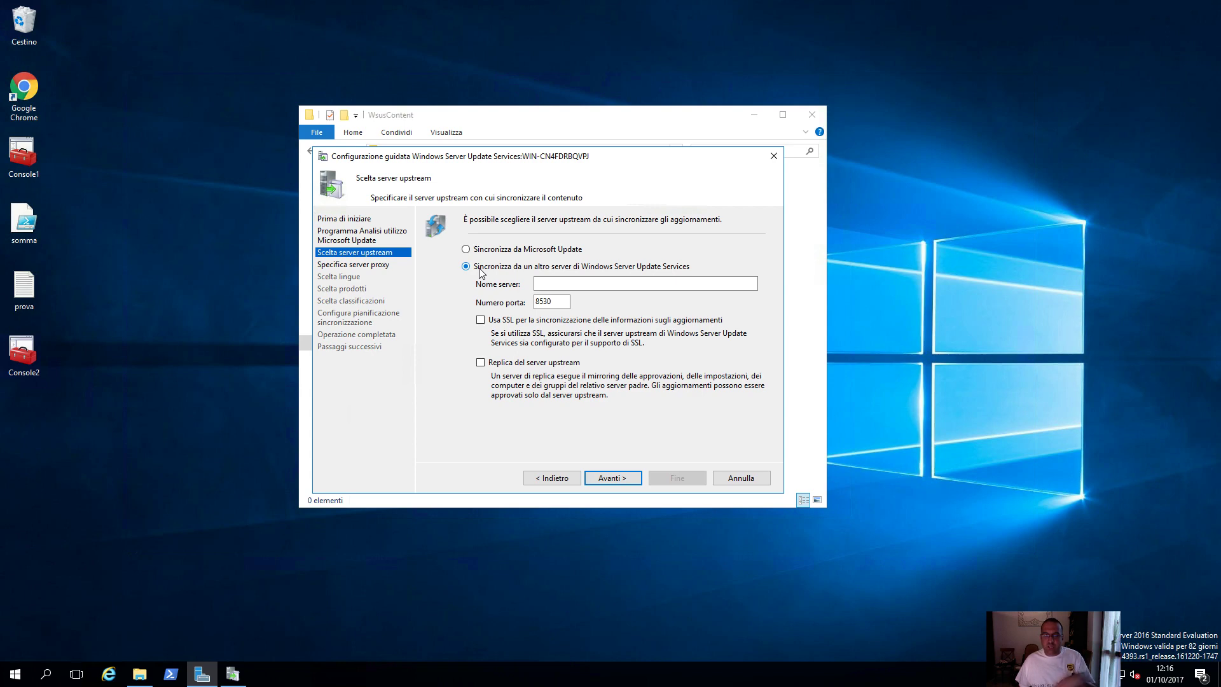
{"action": "left_click", "coordinate": [556, 300]}
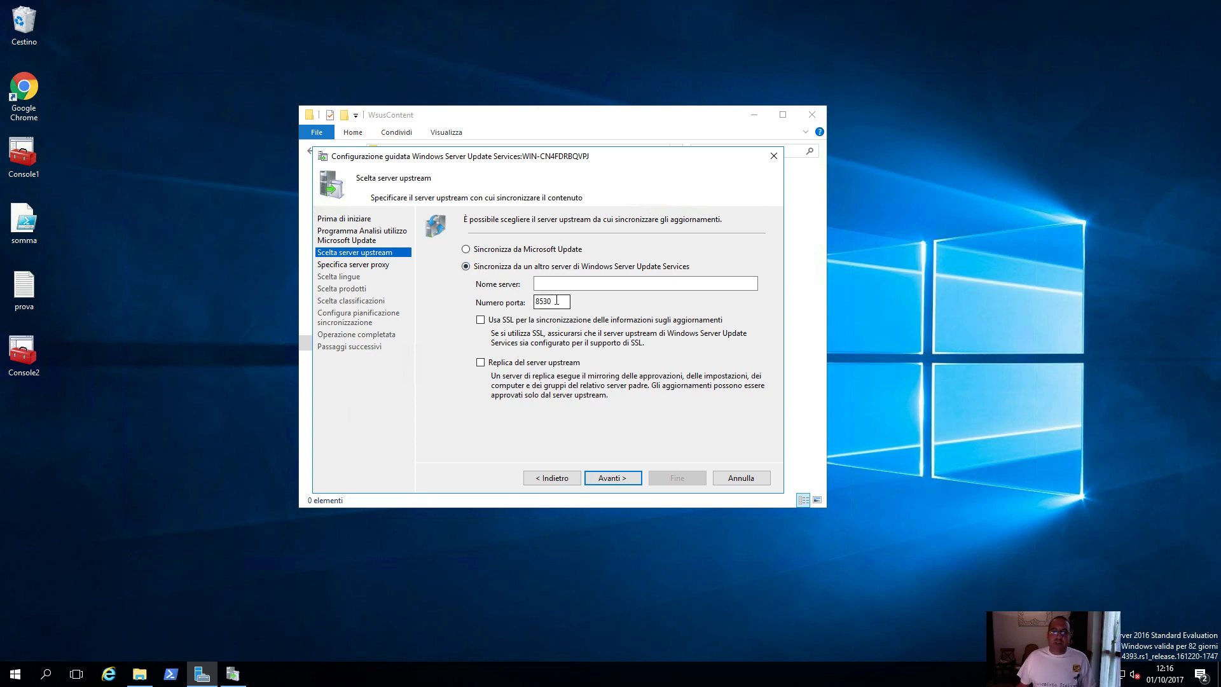
{"action": "double_click", "coordinate": [556, 301]}
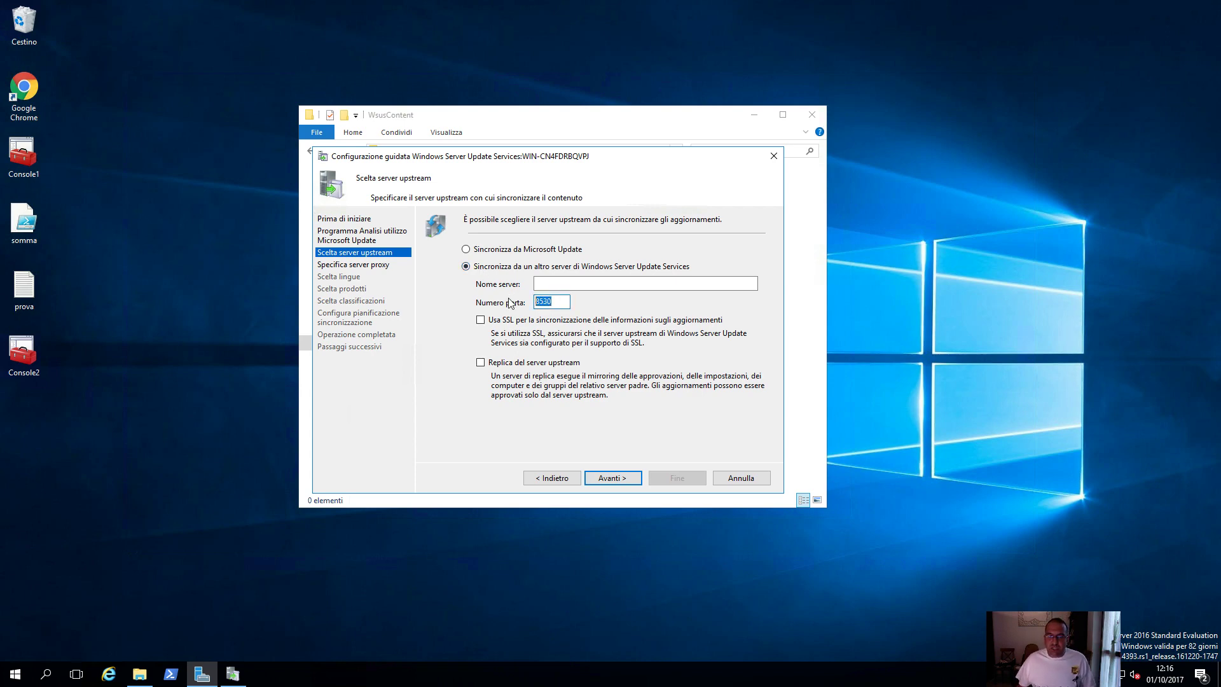
{"action": "left_click", "coordinate": [499, 323]}
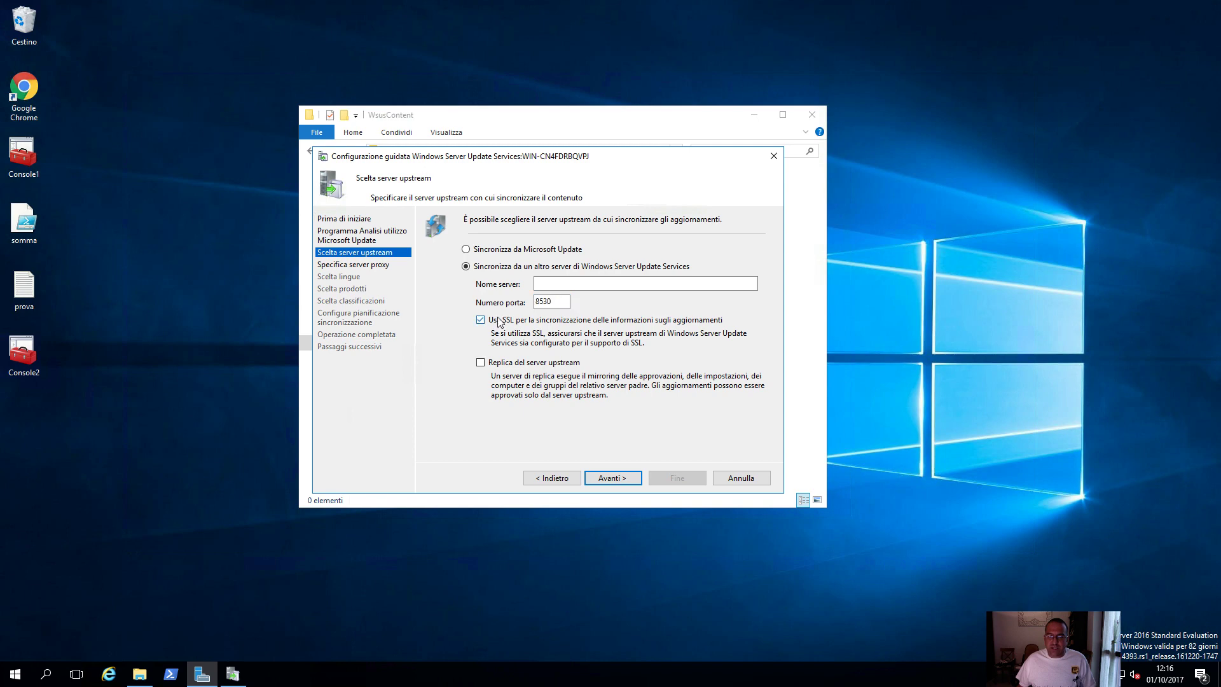
{"action": "left_click", "coordinate": [502, 366]}
{"action": "left_click", "coordinate": [502, 367]}
{"action": "left_click_drag", "start_coordinate": [552, 301], "coordinate": [523, 298]}
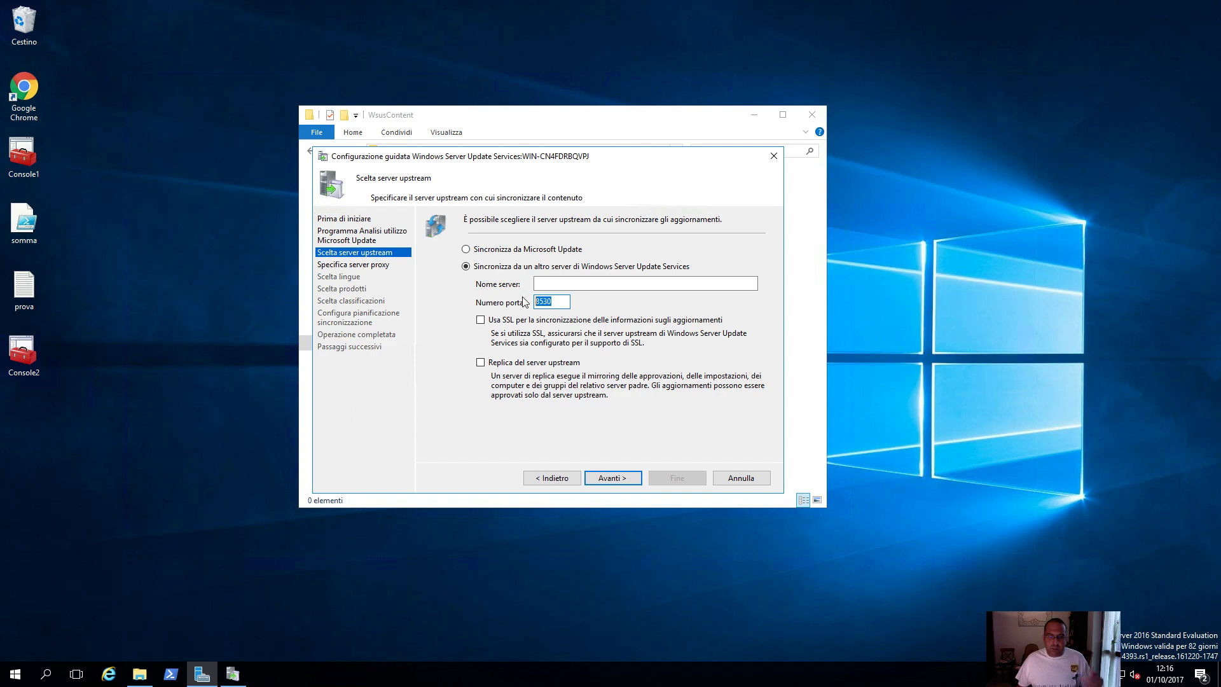
{"action": "left_click", "coordinate": [564, 300]}
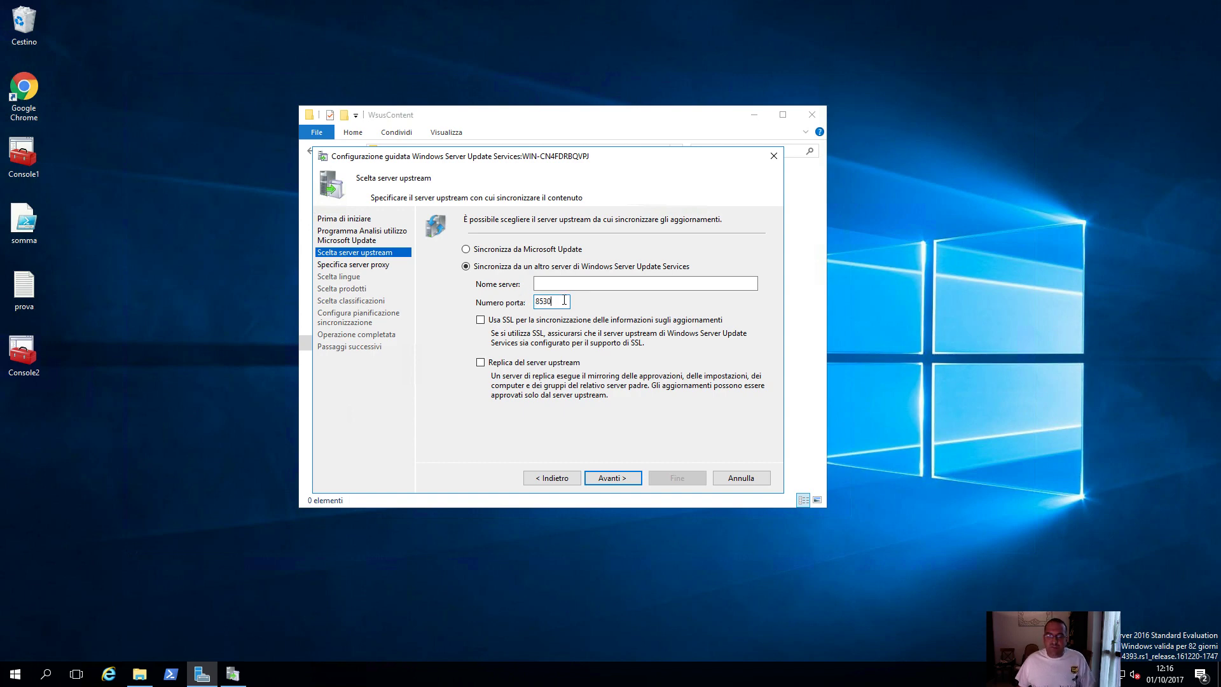
Choose synchronization from Microsoft Update without a proxy server and start the connection to the upstream server
{"action": "left_click", "coordinate": [504, 250]}
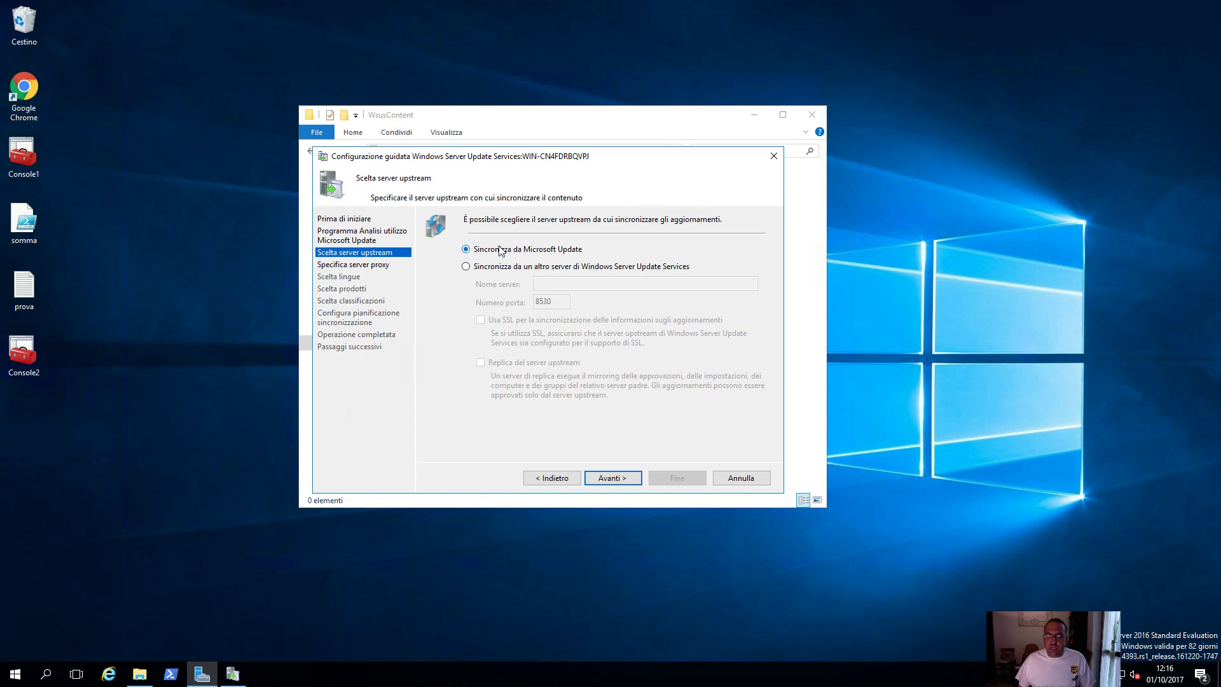
{"action": "left_click", "coordinate": [600, 476]}
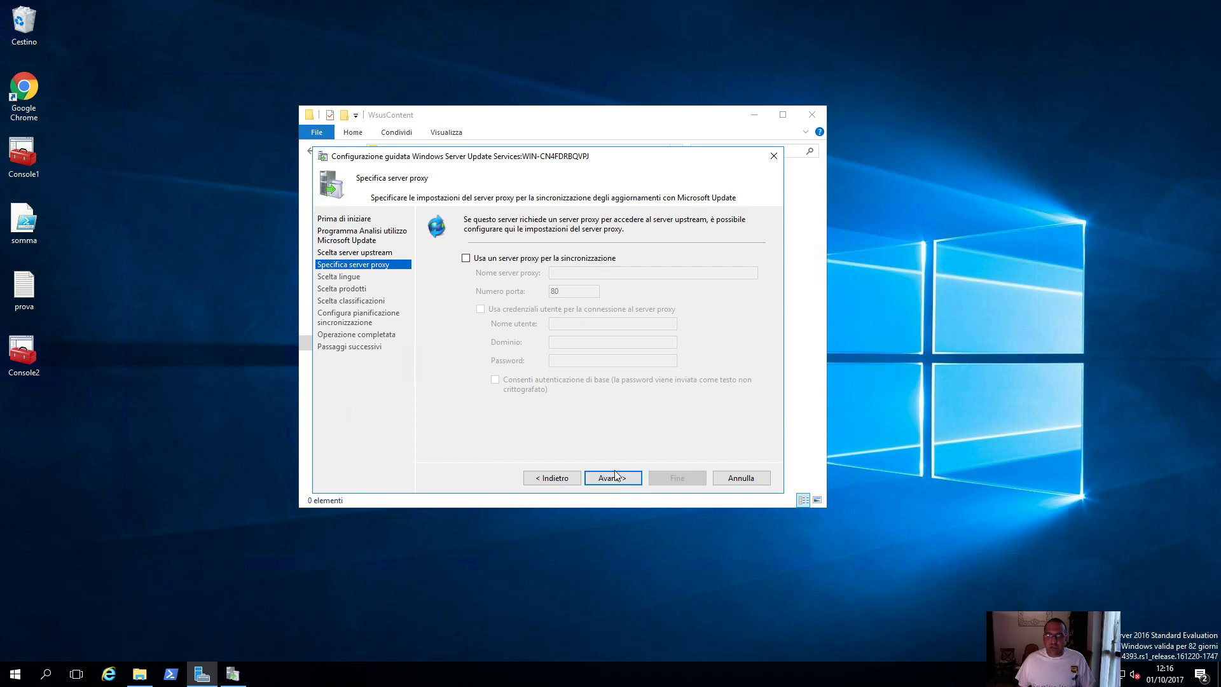
{"action": "left_click", "coordinate": [614, 477]}
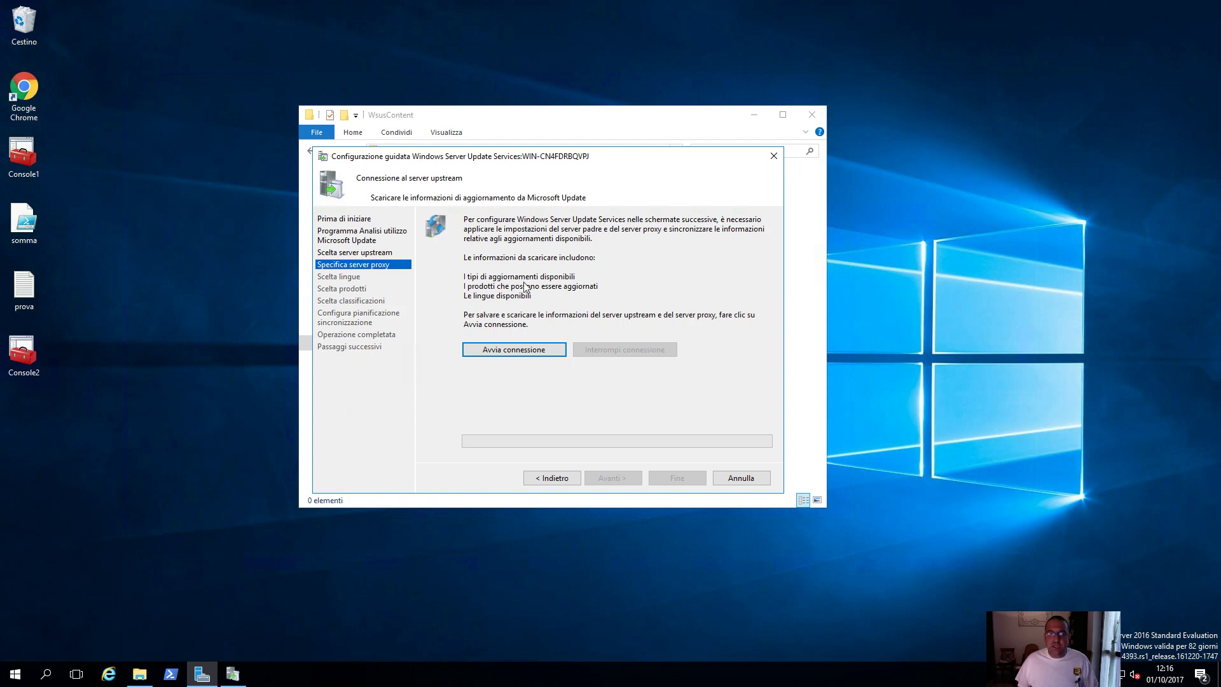
{"action": "left_click", "coordinate": [523, 350]}
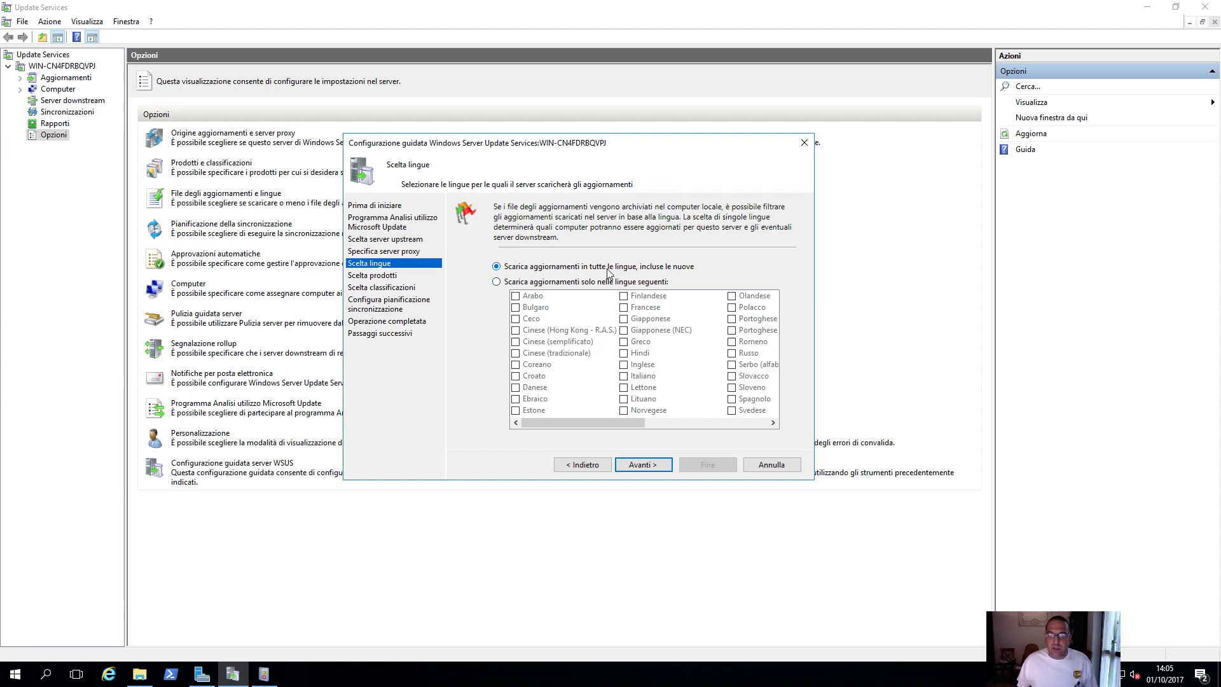
Limit update downloads to selected languages, with only Italiano chosen, and continue to the product choice
{"action": "left_click", "coordinate": [562, 285]}
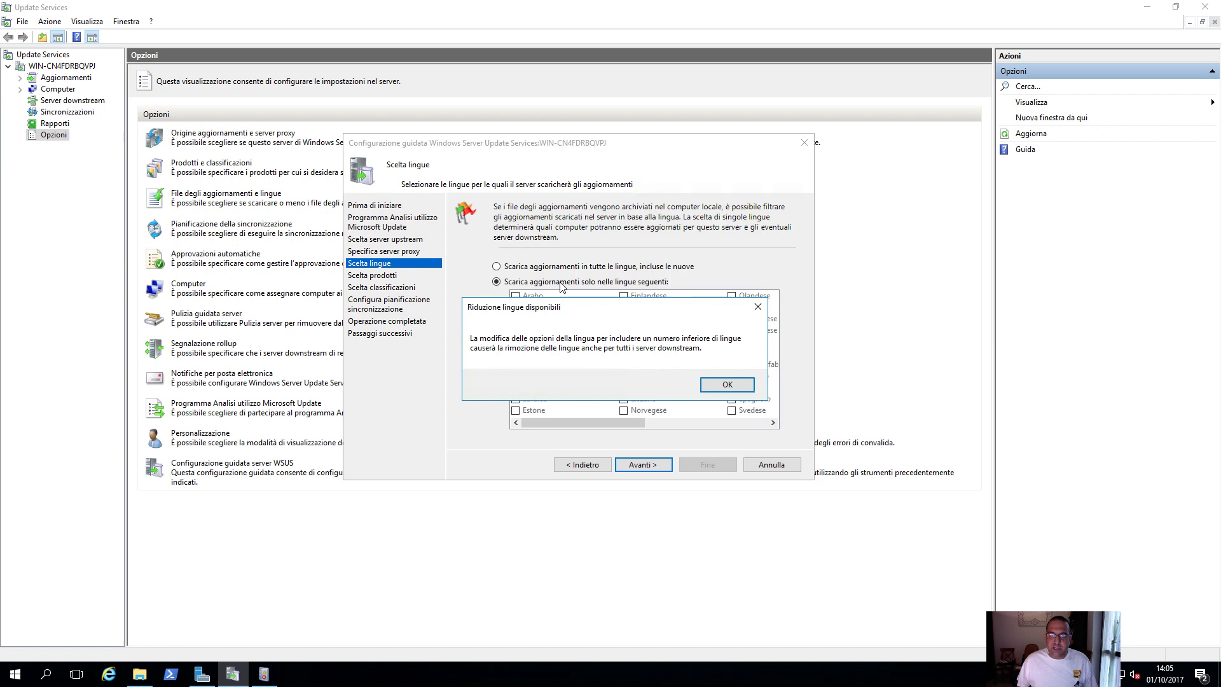
{"action": "left_click", "coordinate": [708, 396]}
{"action": "left_click", "coordinate": [623, 376]}
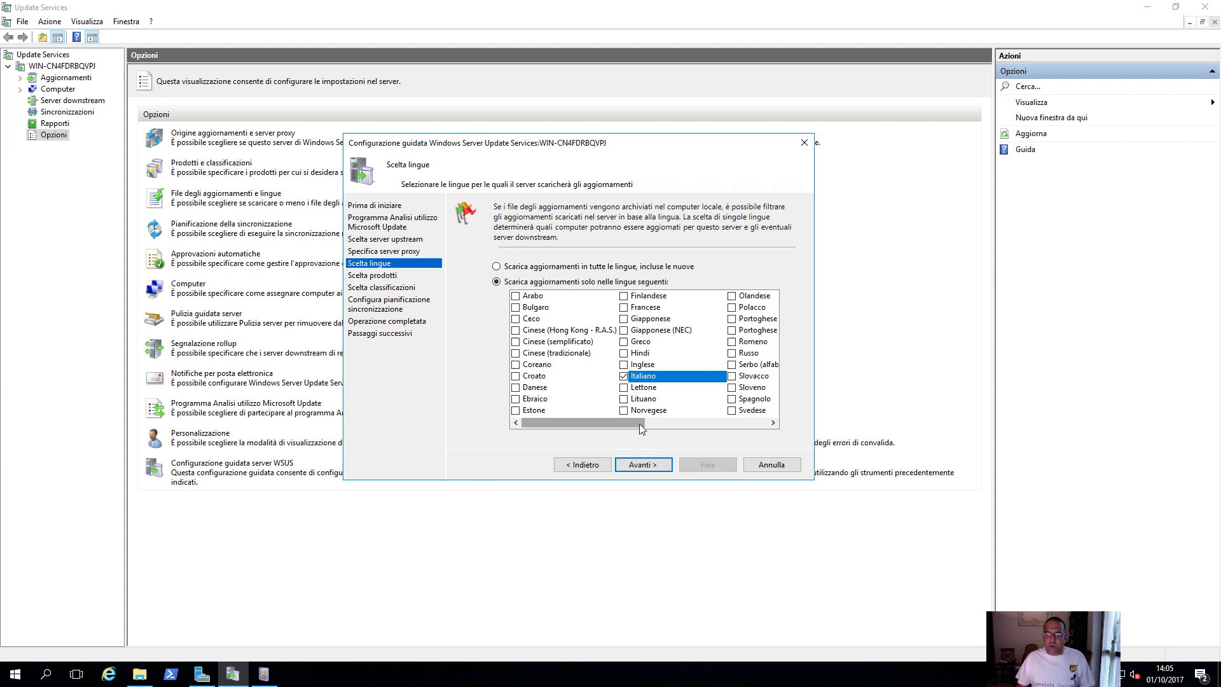
{"action": "left_click_drag", "start_coordinate": [639, 423], "coordinate": [594, 426]}
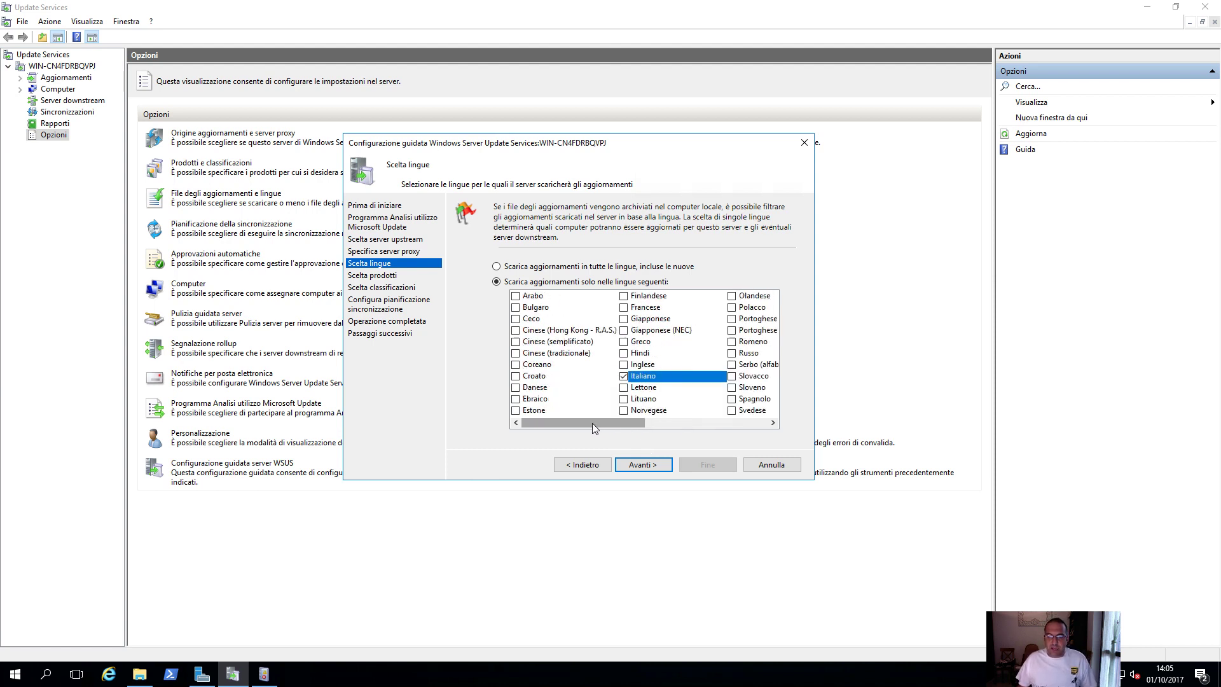
{"action": "left_click", "coordinate": [632, 464]}
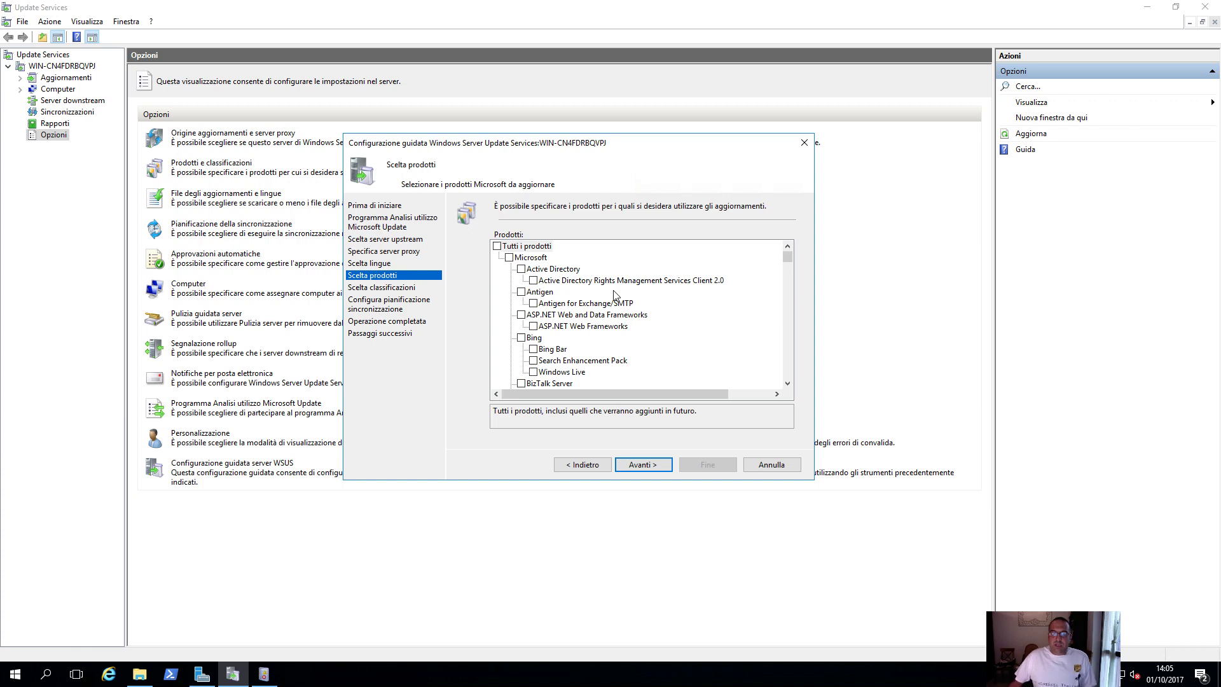
Look through the product list from Active Directory past Office and SQL Server to the Windows products
{"action": "scroll", "coordinate": [586, 336], "scroll_direction": "down", "scroll_amount": 1}
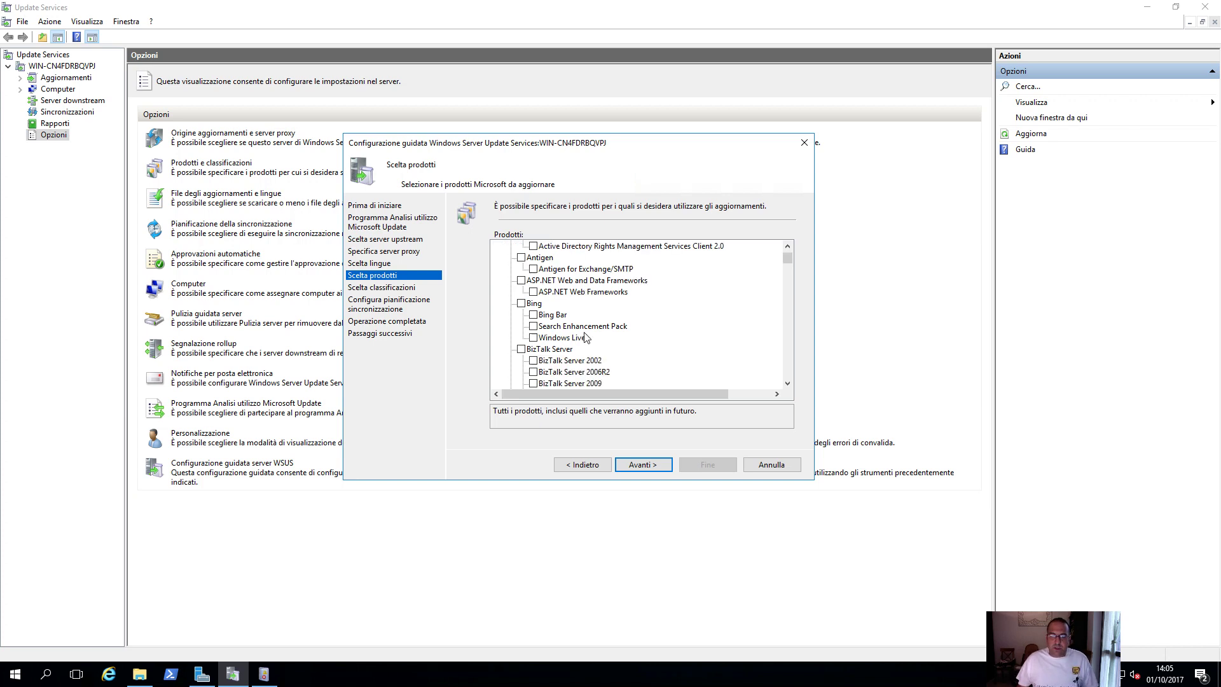
{"action": "scroll", "coordinate": [585, 337], "scroll_direction": "down", "scroll_amount": 5}
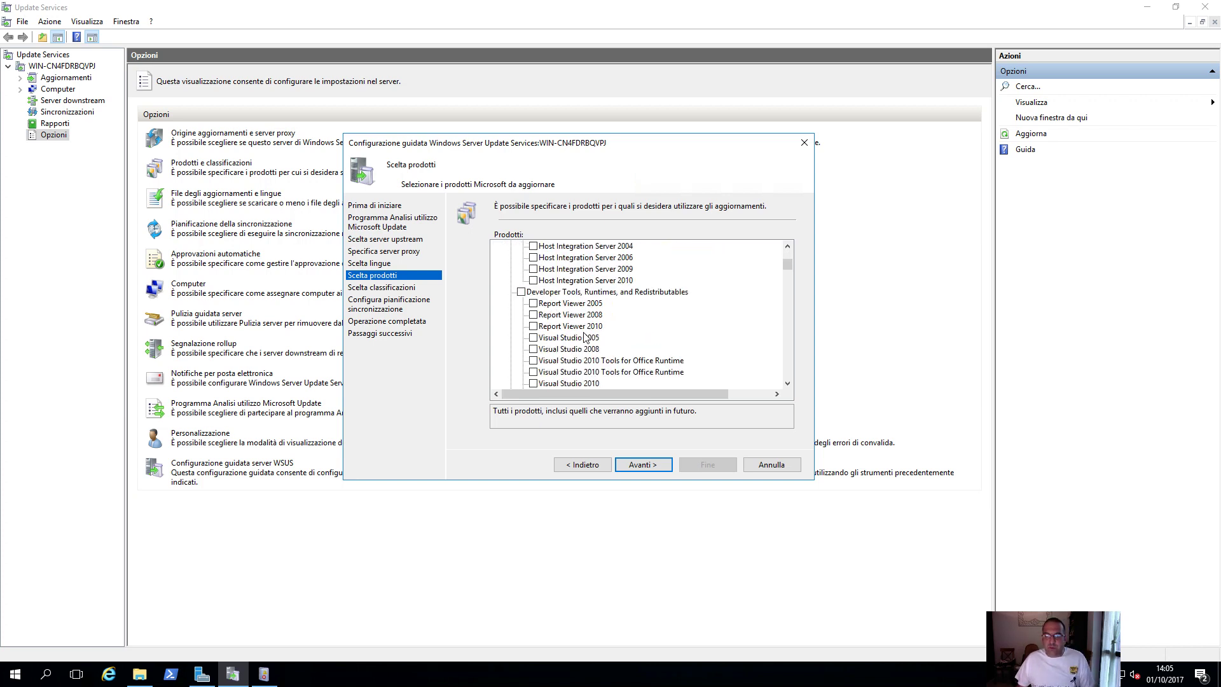
{"action": "scroll", "coordinate": [586, 337], "scroll_direction": "down", "scroll_amount": 12}
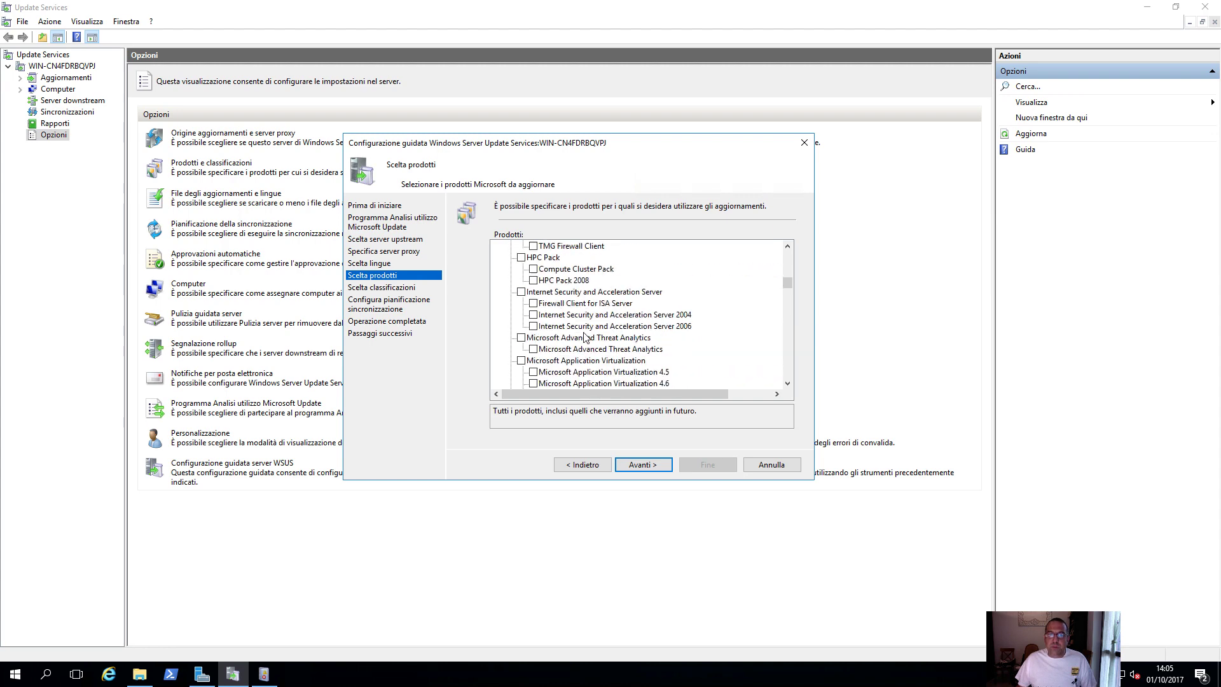
{"action": "scroll", "coordinate": [585, 337], "scroll_direction": "down", "scroll_amount": 4}
{"action": "scroll", "coordinate": [586, 337], "scroll_direction": "down", "scroll_amount": 14}
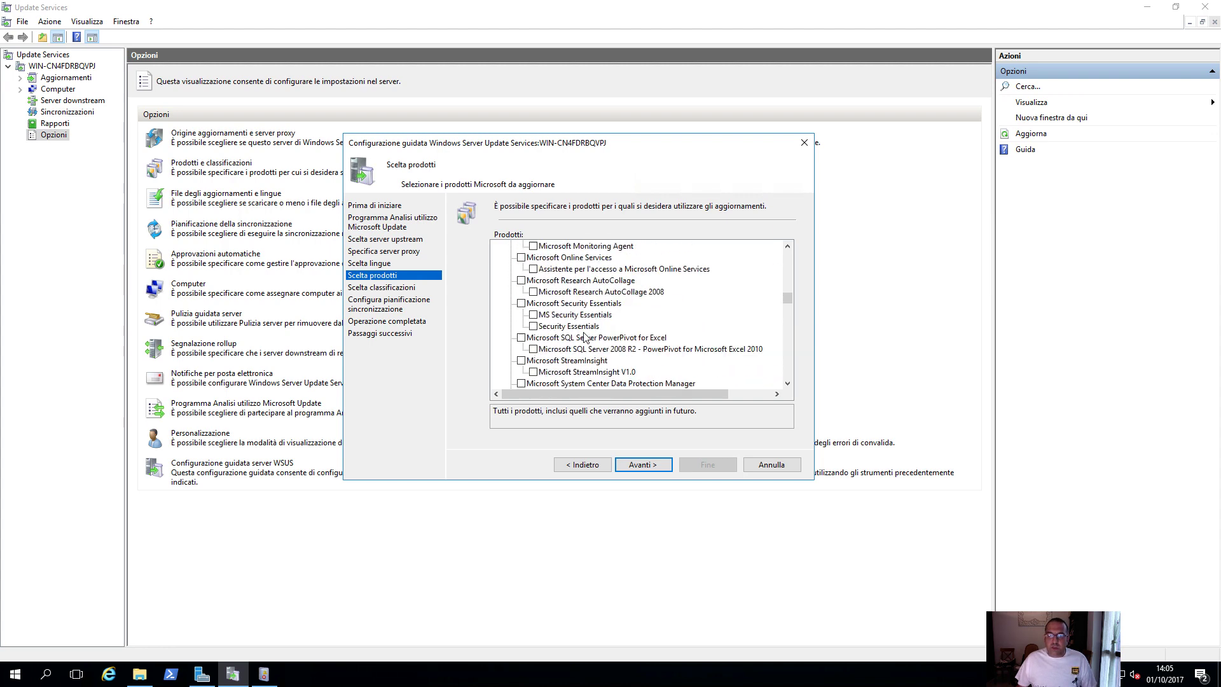
{"action": "scroll", "coordinate": [585, 337], "scroll_direction": "down", "scroll_amount": 1}
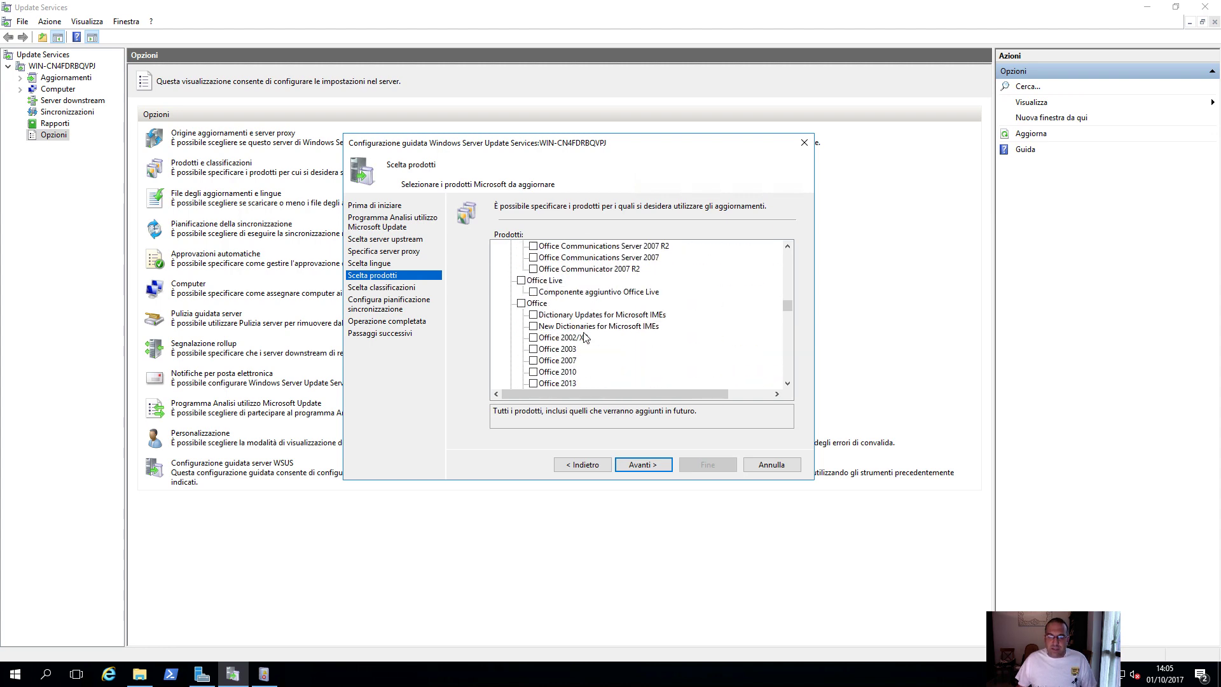
{"action": "scroll", "coordinate": [586, 337], "scroll_direction": "down", "scroll_amount": 1}
{"action": "scroll", "coordinate": [585, 337], "scroll_direction": "up", "scroll_amount": 2}
{"action": "scroll", "coordinate": [585, 337], "scroll_direction": "down", "scroll_amount": 3}
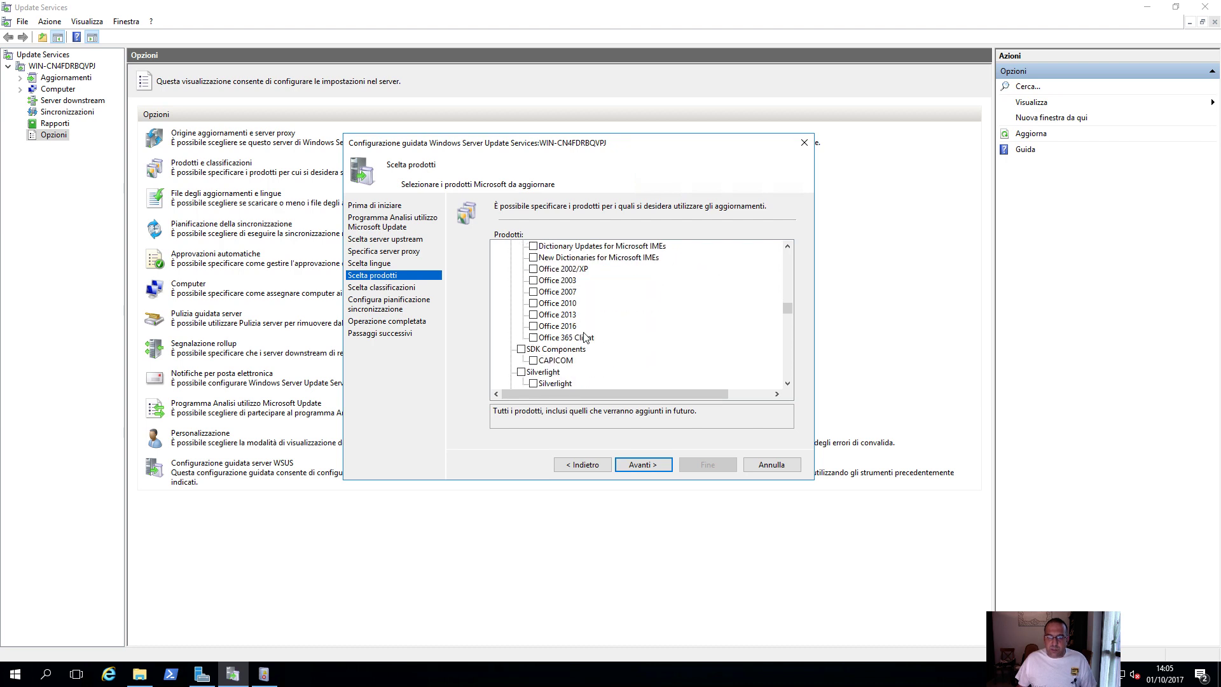
{"action": "scroll", "coordinate": [585, 337], "scroll_direction": "down", "scroll_amount": 5}
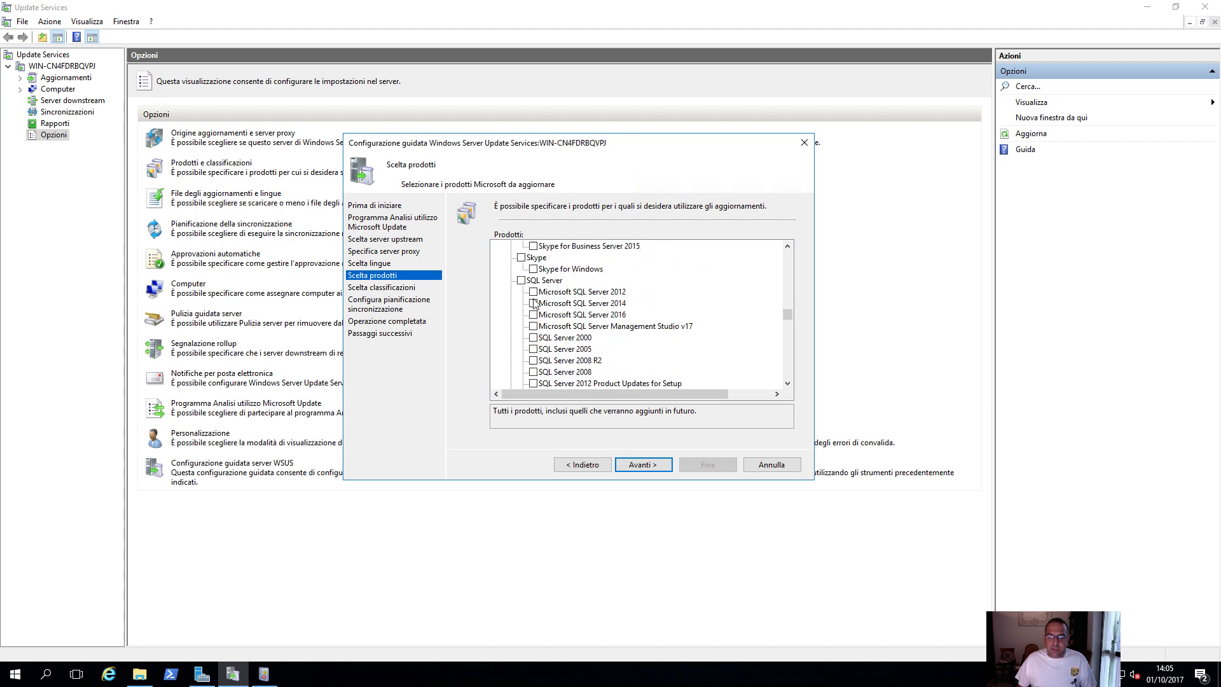
{"action": "scroll", "coordinate": [534, 304], "scroll_direction": "down", "scroll_amount": 10}
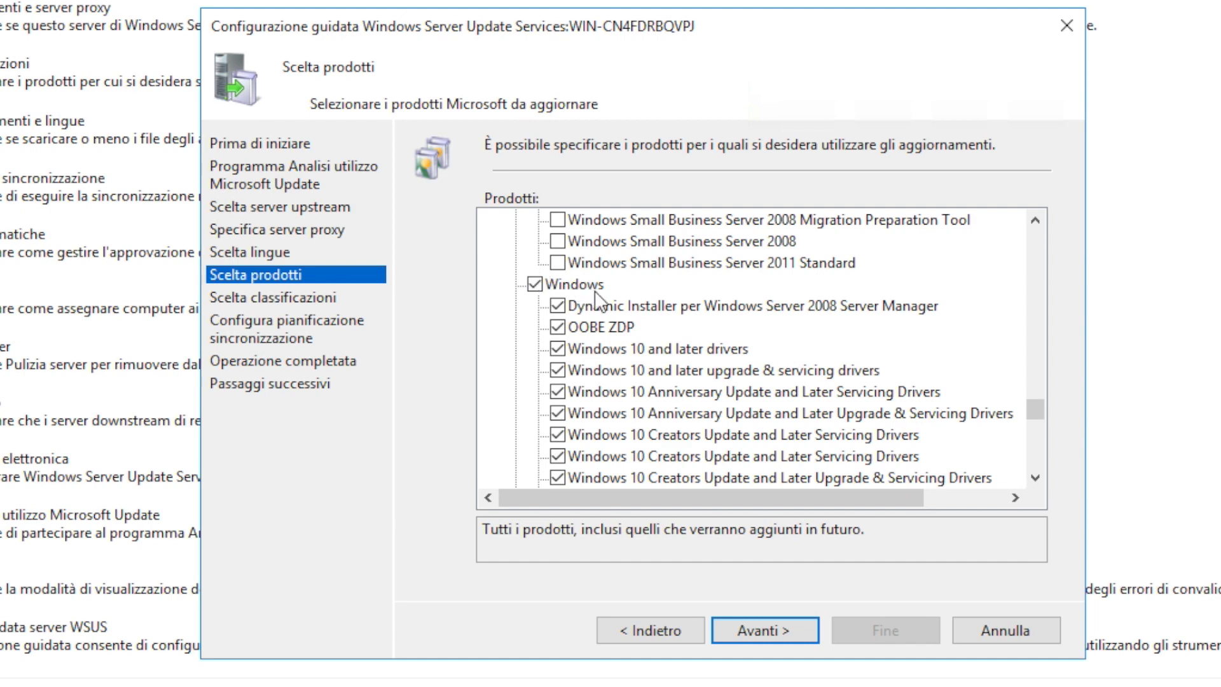
{"action": "scroll", "coordinate": [634, 351], "scroll_direction": "down", "scroll_amount": 5}
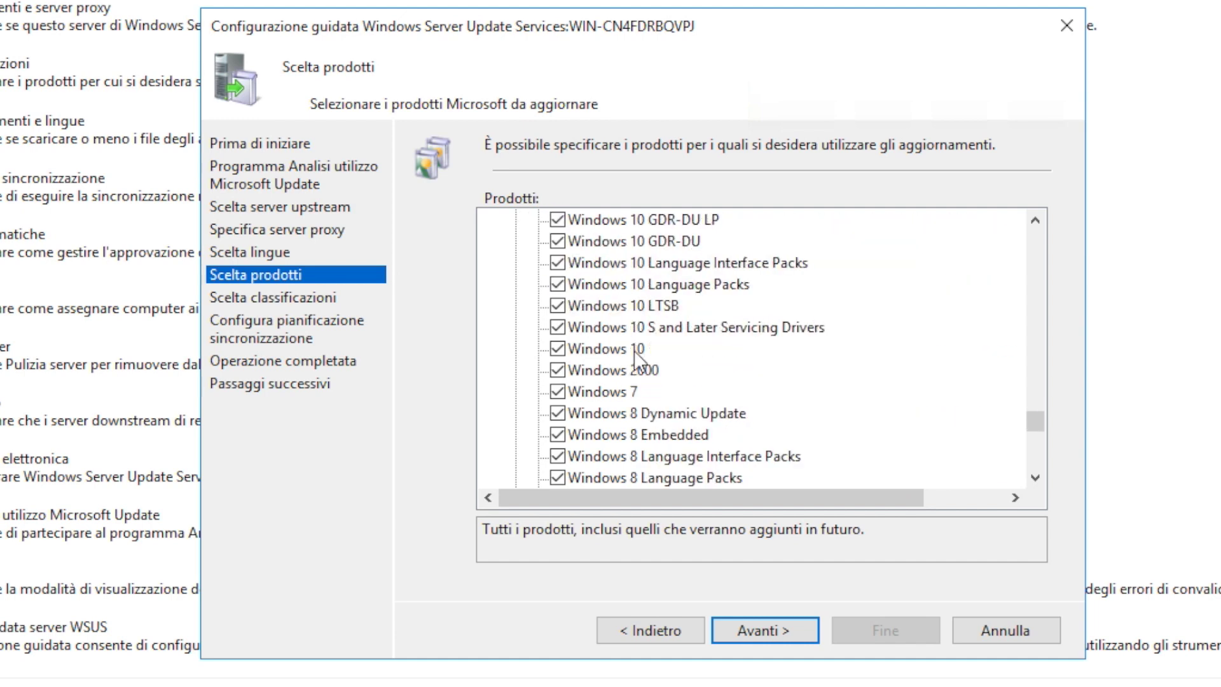
{"action": "scroll", "coordinate": [635, 349], "scroll_direction": "up", "scroll_amount": 7}
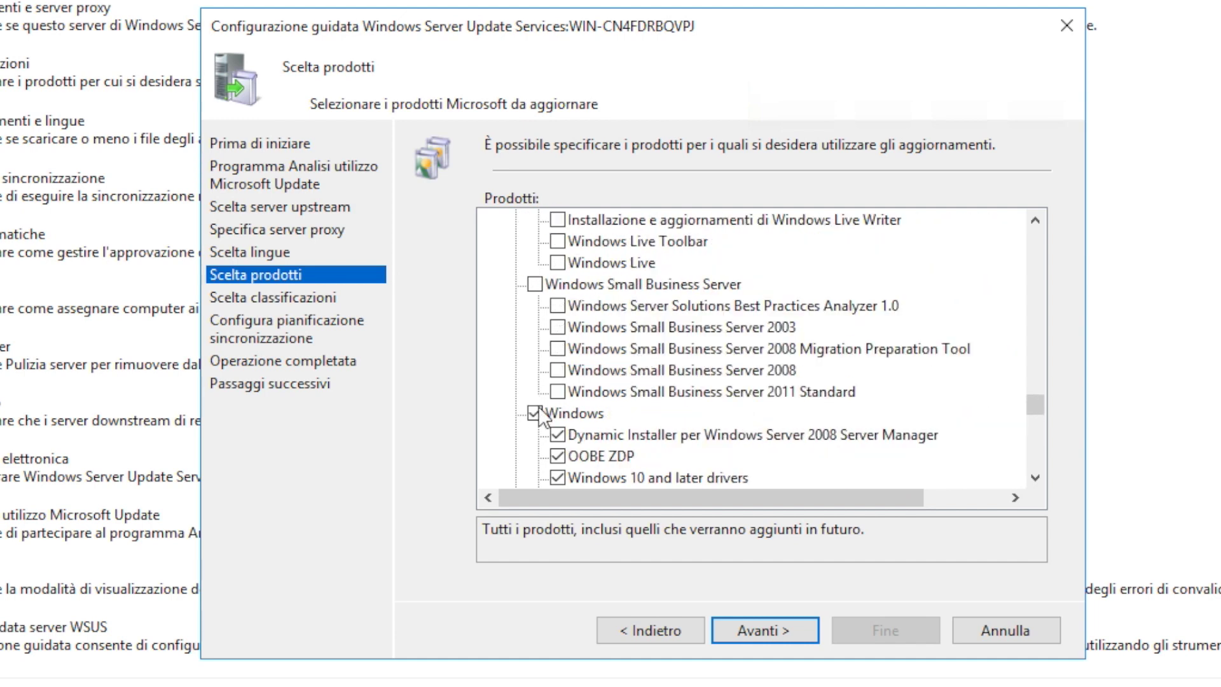
Deselect the whole Windows category and select only Dynamic Installer, OOBE ZDP and the Windows 10 driver products through Creators Update and Later Servicing Drivers
{"action": "left_click", "coordinate": [534, 413]}
{"action": "scroll", "coordinate": [546, 414], "scroll_direction": "down", "scroll_amount": 1}
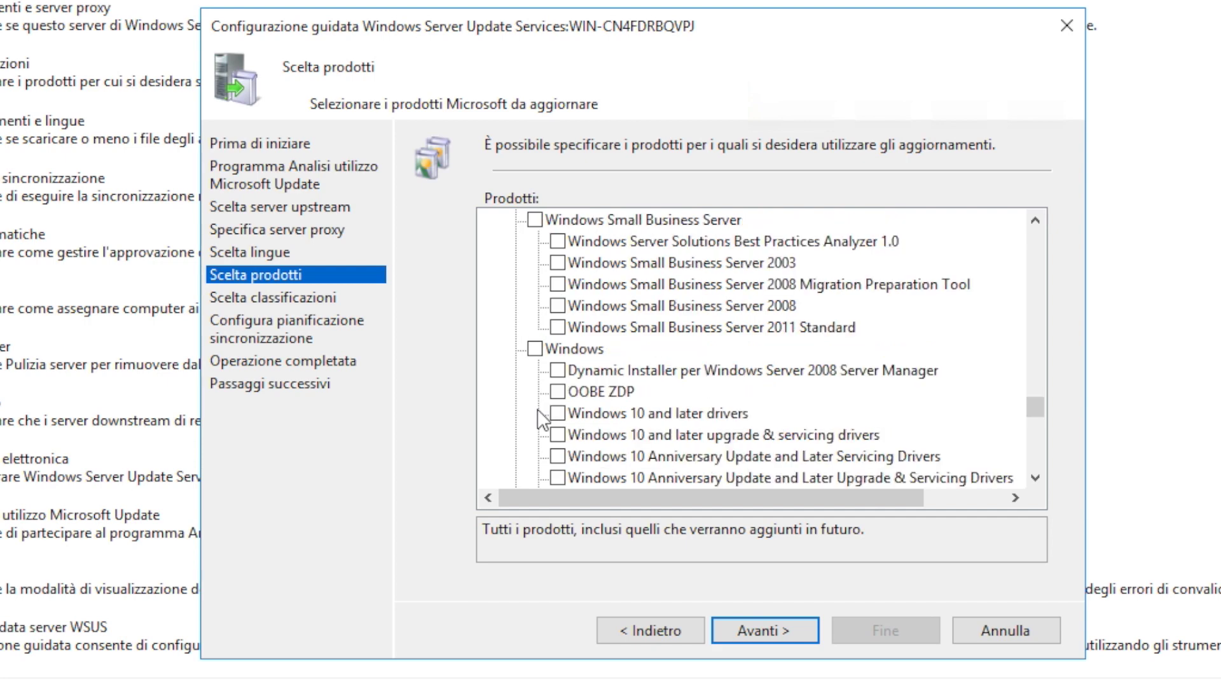
{"action": "left_click", "coordinate": [558, 391]}
{"action": "left_click", "coordinate": [558, 370]}
{"action": "scroll", "coordinate": [559, 396], "scroll_direction": "down", "scroll_amount": 1}
{"action": "left_click", "coordinate": [557, 348]}
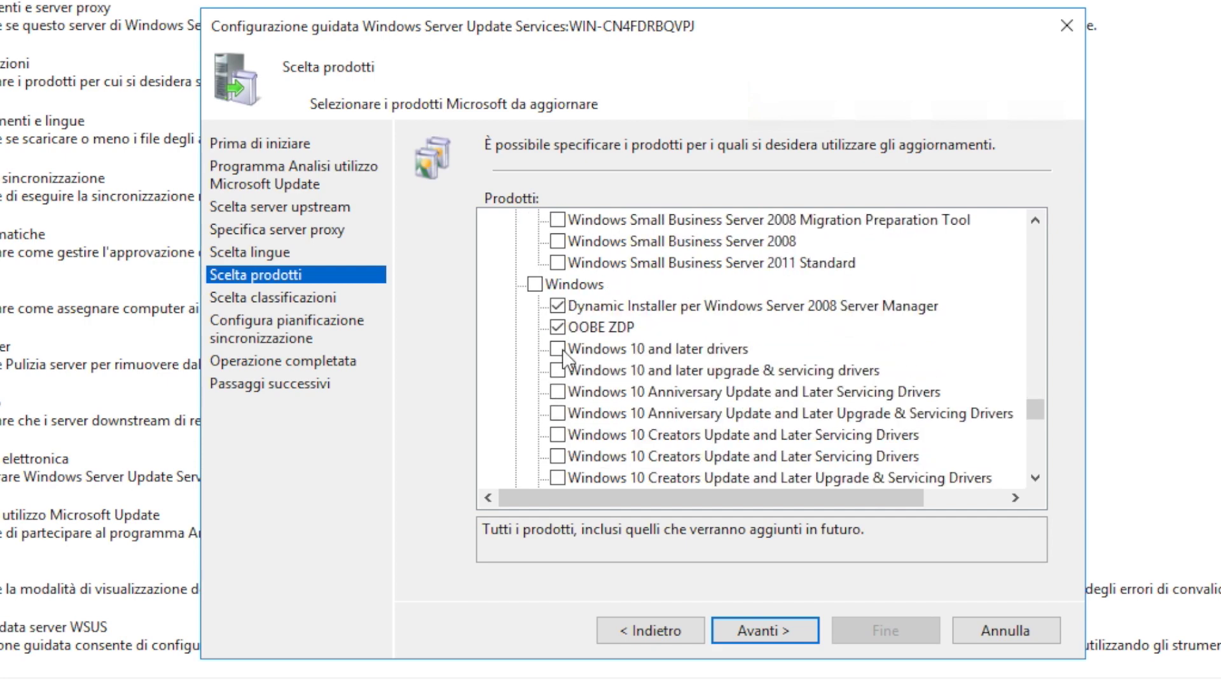
{"action": "left_click", "coordinate": [557, 370]}
{"action": "left_click", "coordinate": [557, 391]}
{"action": "left_click", "coordinate": [558, 413]}
{"action": "left_click", "coordinate": [558, 435]}
{"action": "left_click", "coordinate": [557, 455]}
Select the remaining Windows 10 products, from Creators Update and Later Upgrade & Servicing Drivers through Windows 10
{"action": "scroll", "coordinate": [552, 437], "scroll_direction": "down", "scroll_amount": 3}
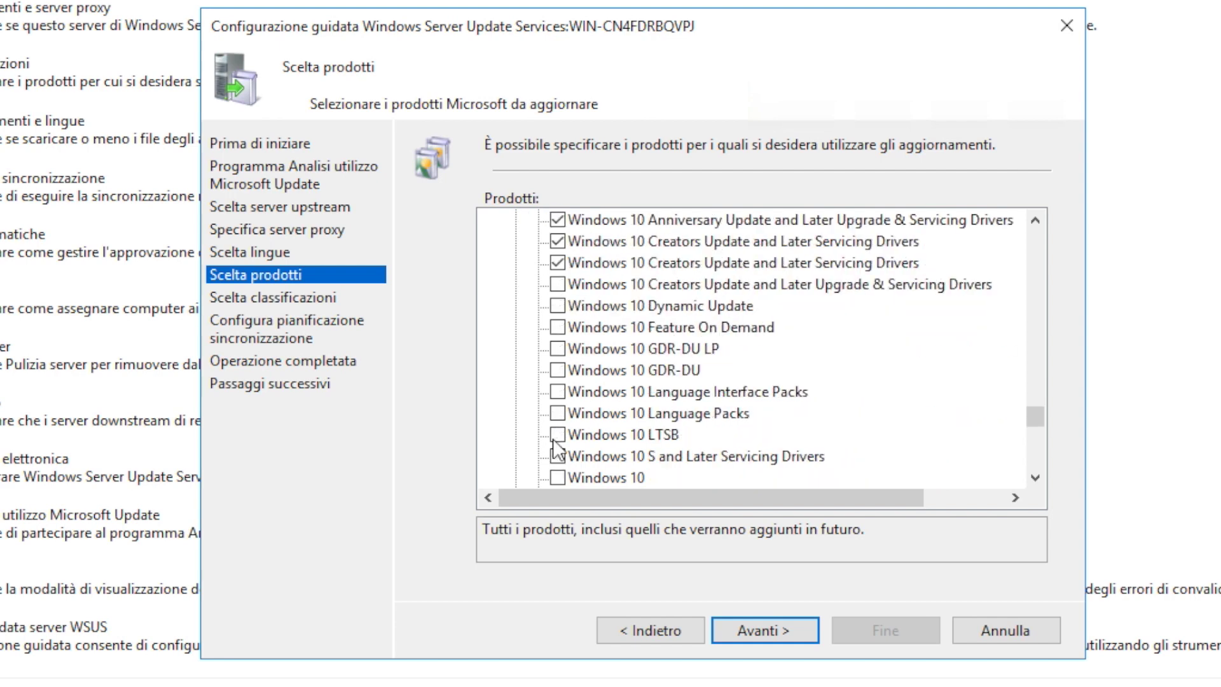
{"action": "left_click", "coordinate": [557, 284]}
{"action": "left_click", "coordinate": [558, 305]}
{"action": "left_click", "coordinate": [558, 327]}
{"action": "left_click", "coordinate": [557, 348]}
{"action": "left_click", "coordinate": [557, 370]}
{"action": "left_click", "coordinate": [558, 392]}
{"action": "left_click", "coordinate": [558, 413]}
{"action": "left_click", "coordinate": [557, 434]}
{"action": "left_click", "coordinate": [557, 456]}
{"action": "left_click", "coordinate": [556, 477]}
{"action": "scroll", "coordinate": [555, 452], "scroll_direction": "down", "scroll_amount": 2}
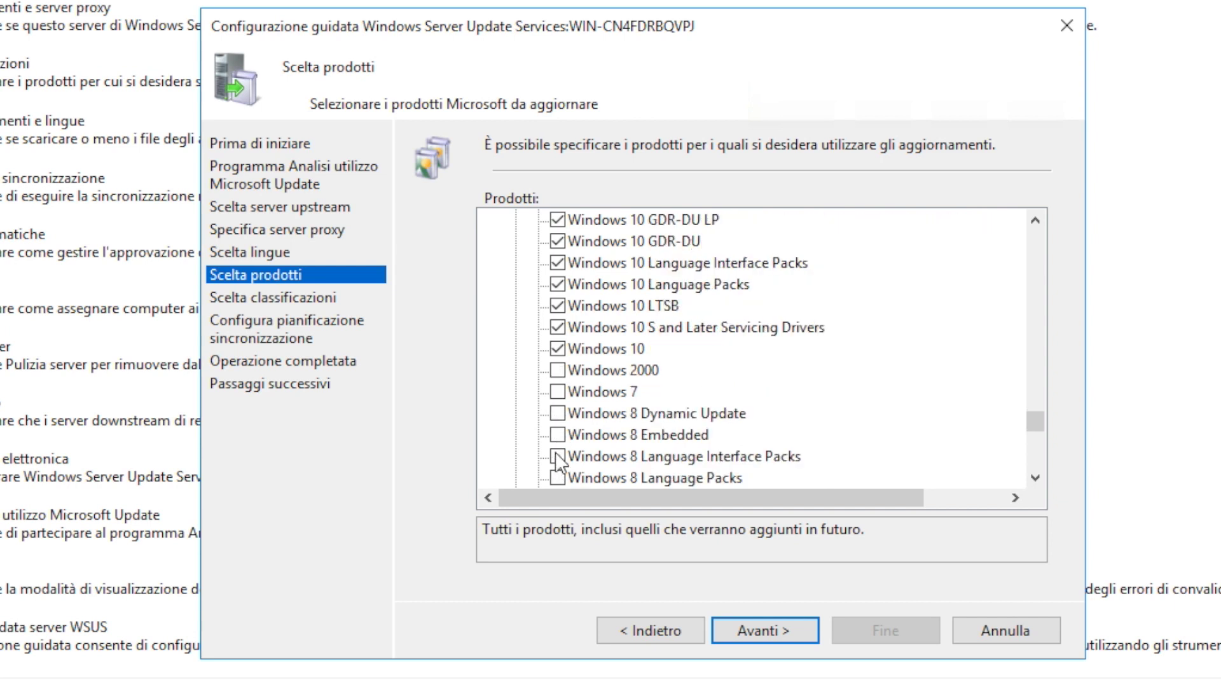
Continue to the classifications, keep only Aggiornamenti critici and Aggiornamenti della protezione selected, and proceed to the synchronization schedule
{"action": "left_click", "coordinate": [747, 626]}
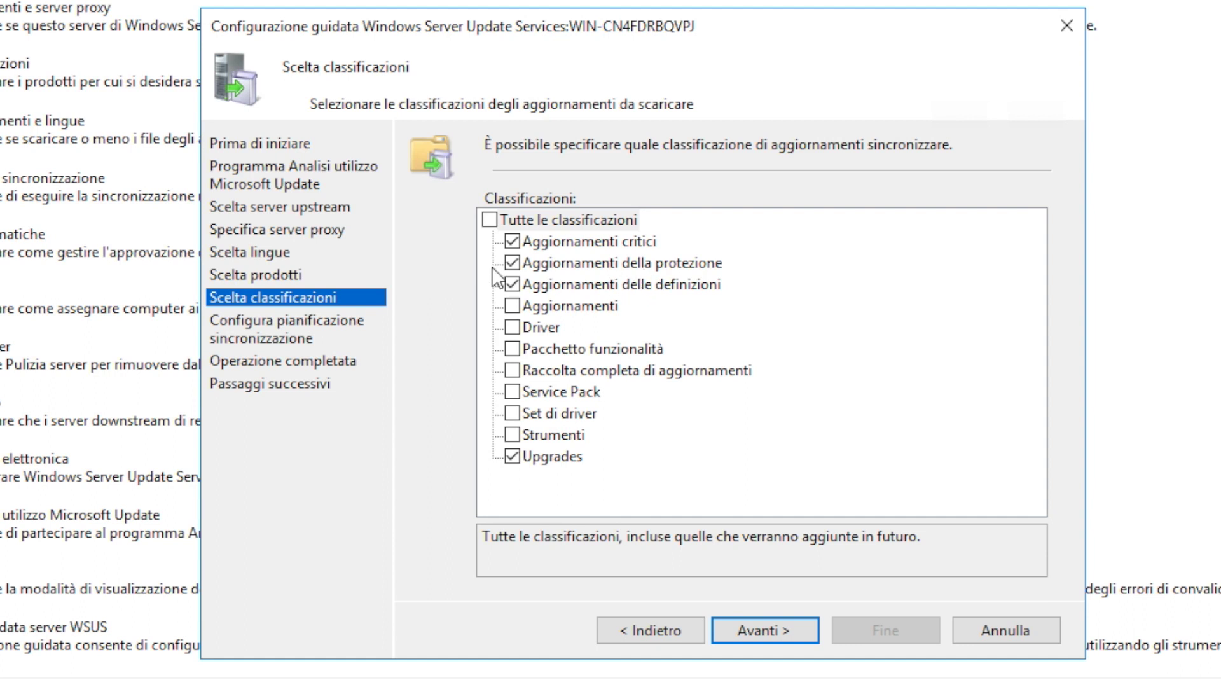
{"action": "left_click", "coordinate": [512, 455]}
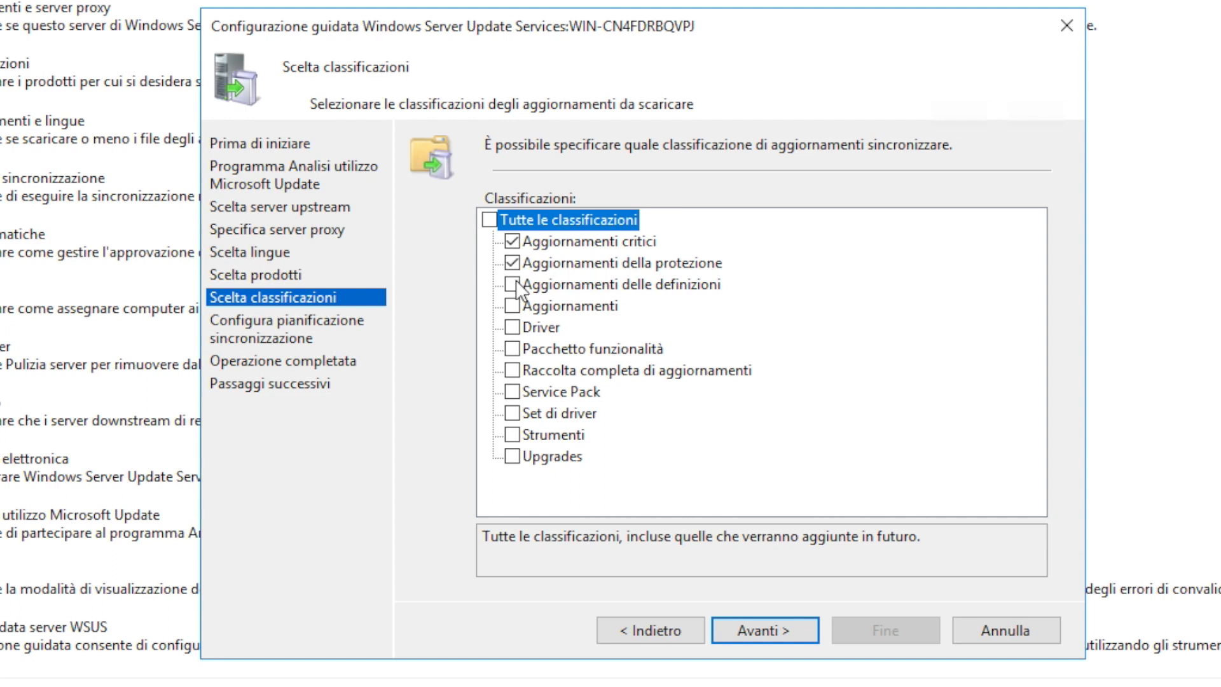
{"action": "left_click", "coordinate": [747, 628]}
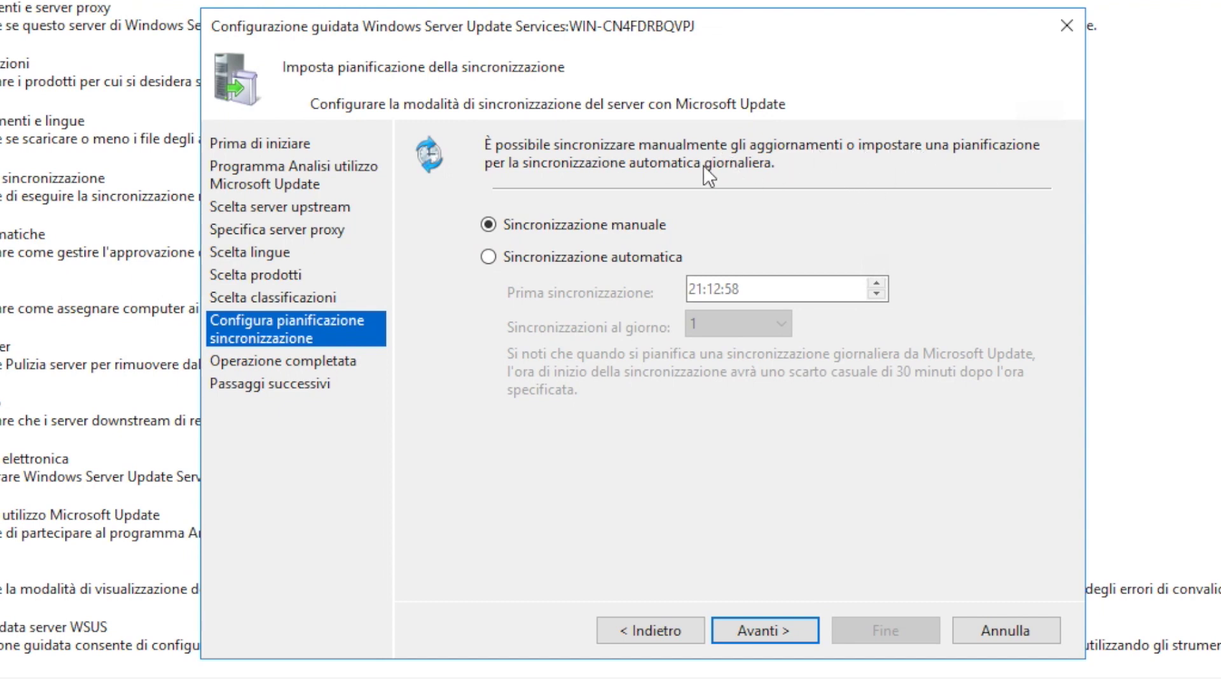
Schedule automatic synchronization with the first run at 01:00:00 and one synchronization per day, and continue
{"action": "left_click", "coordinate": [567, 256]}
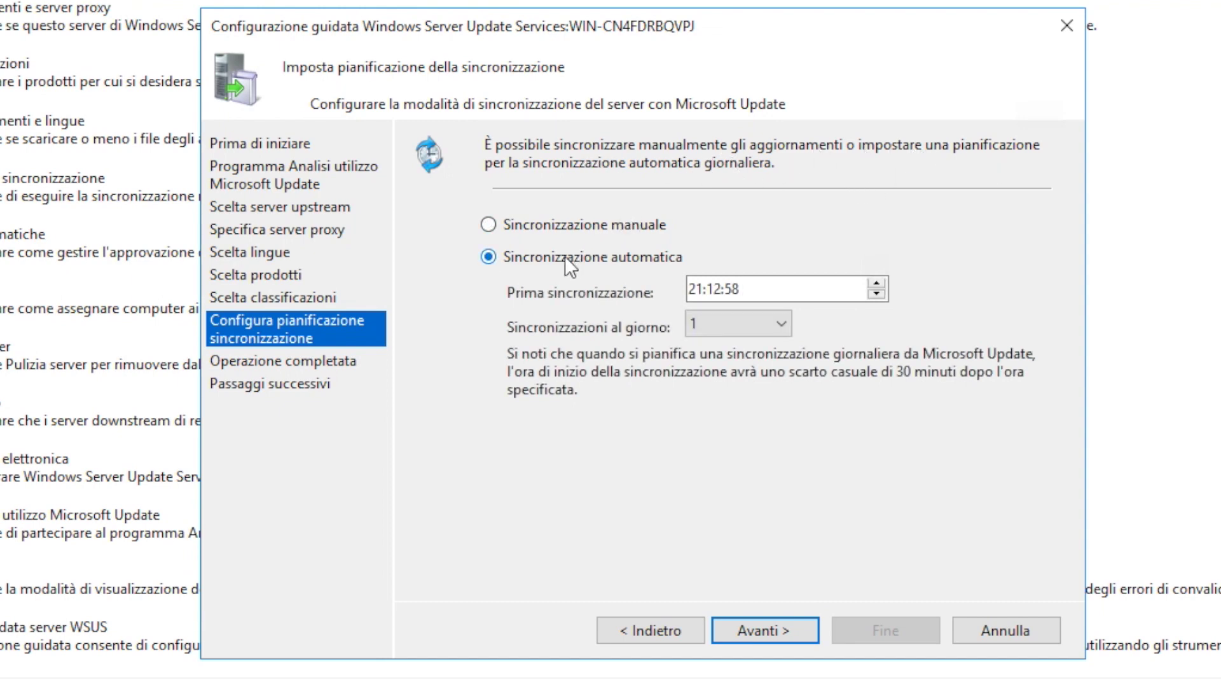
{"action": "left_click", "coordinate": [693, 289]}
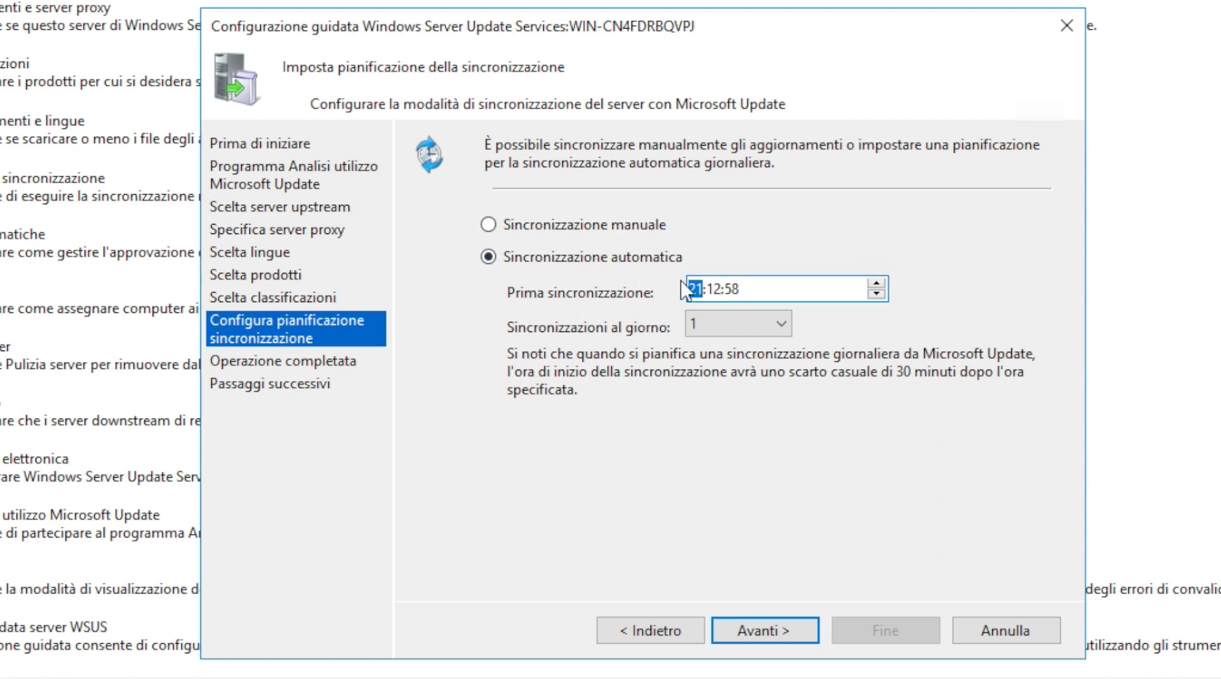
{"action": "type", "text": "01:00:00"}
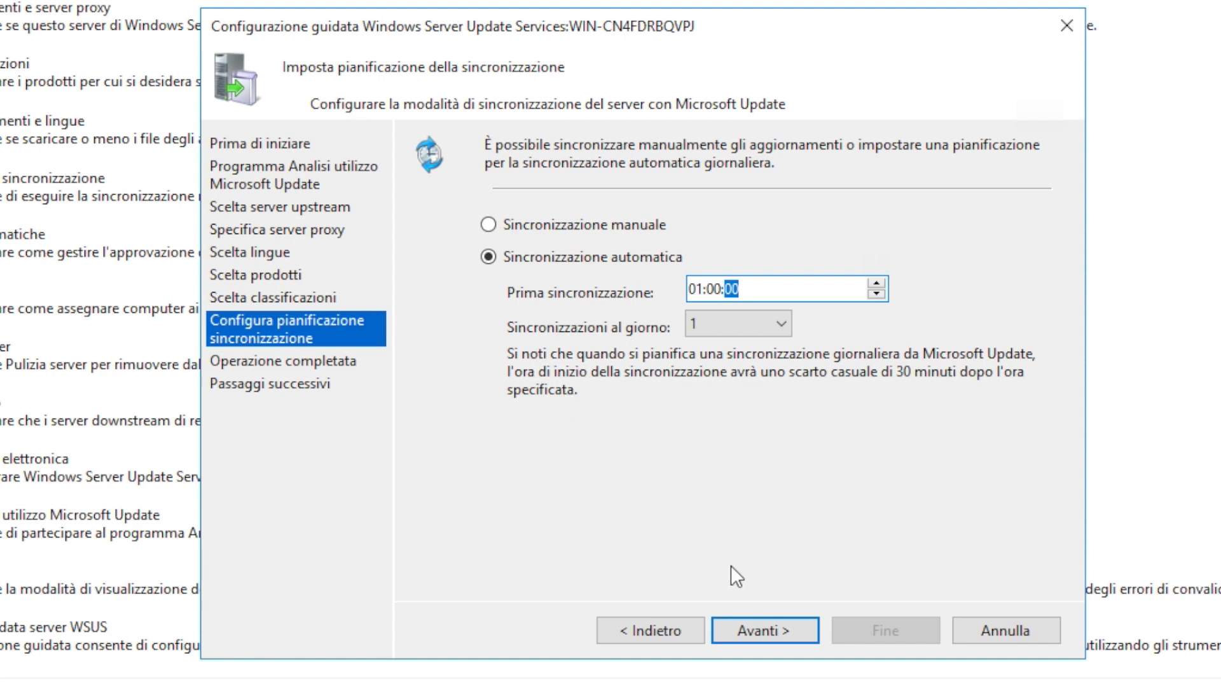
{"action": "left_click", "coordinate": [763, 628]}
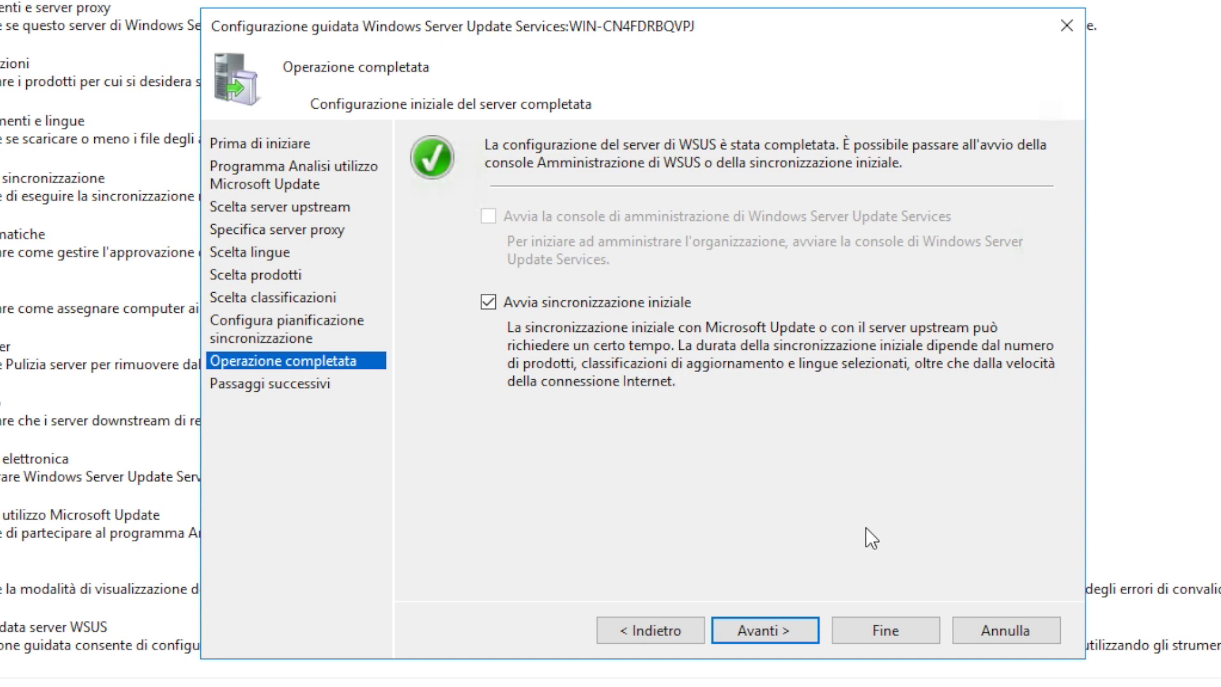
Finish the setup wizard with the initial synchronization enabled and check the status of the running synchronization
{"action": "left_click", "coordinate": [783, 621]}
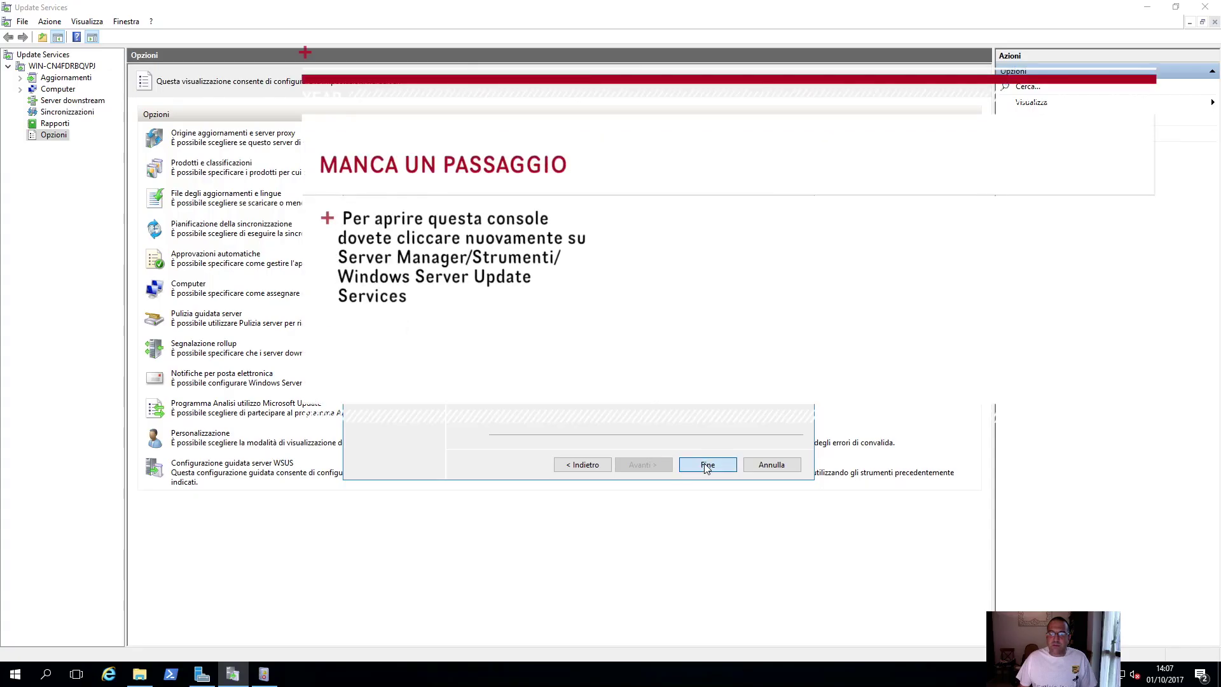
{"action": "left_click", "coordinate": [707, 464]}
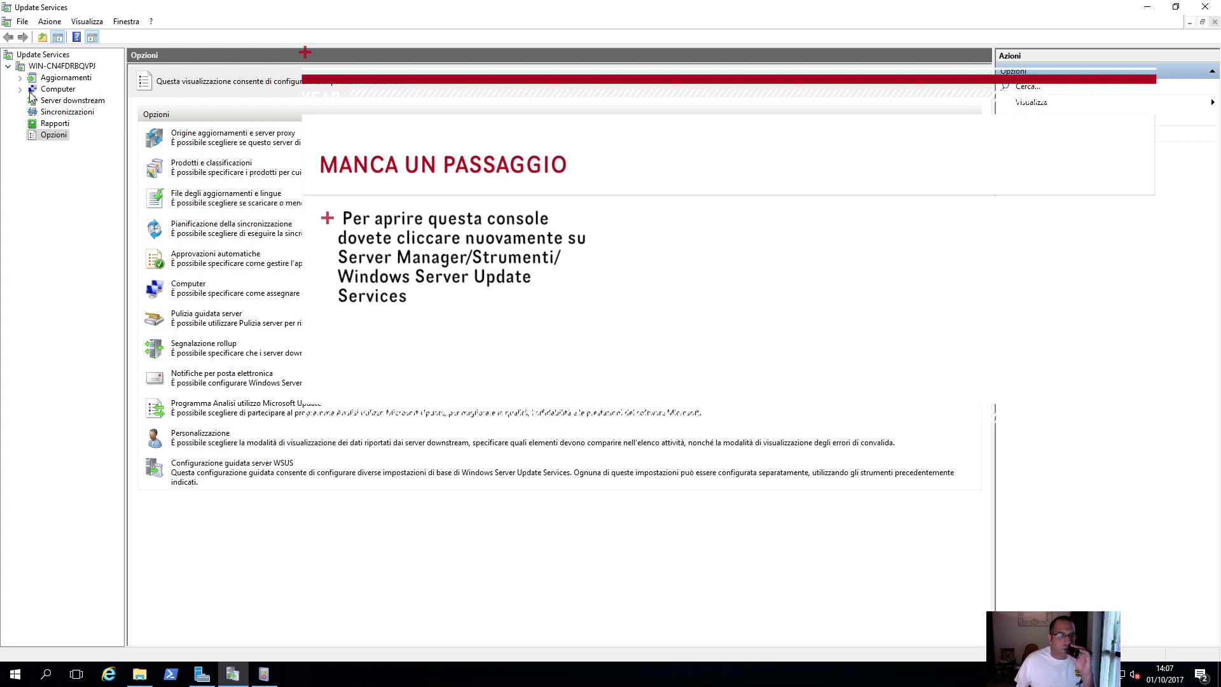
{"action": "left_click", "coordinate": [56, 115]}
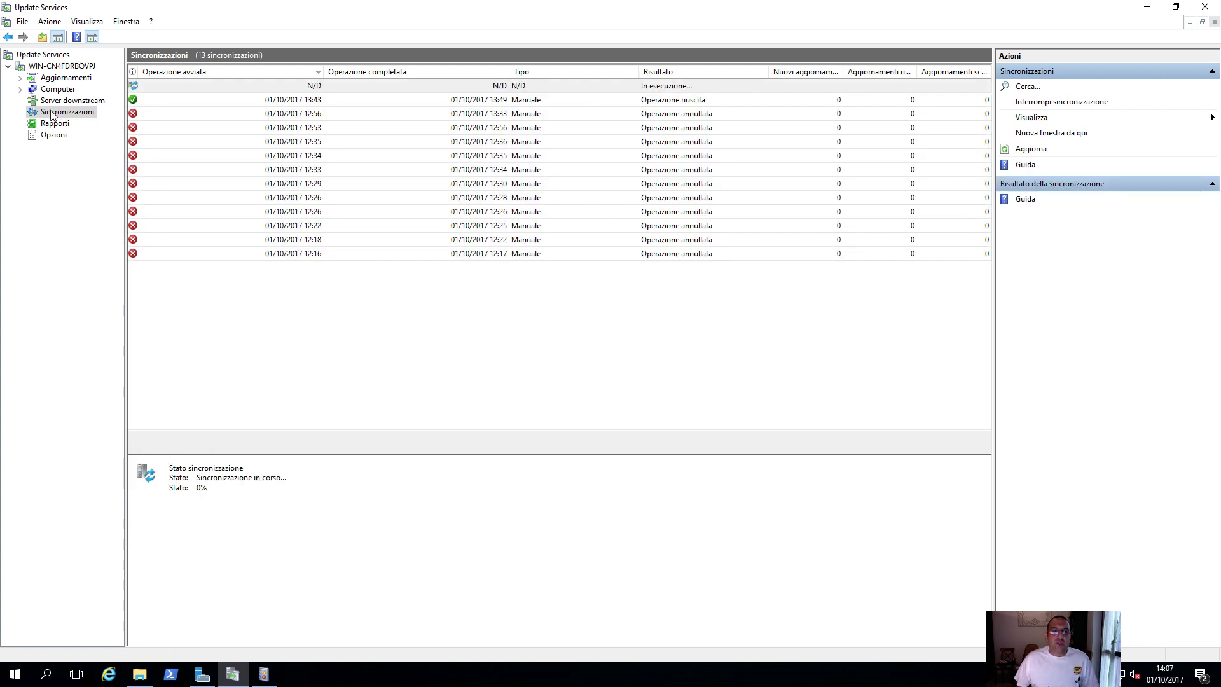
{"action": "left_click", "coordinate": [314, 88]}
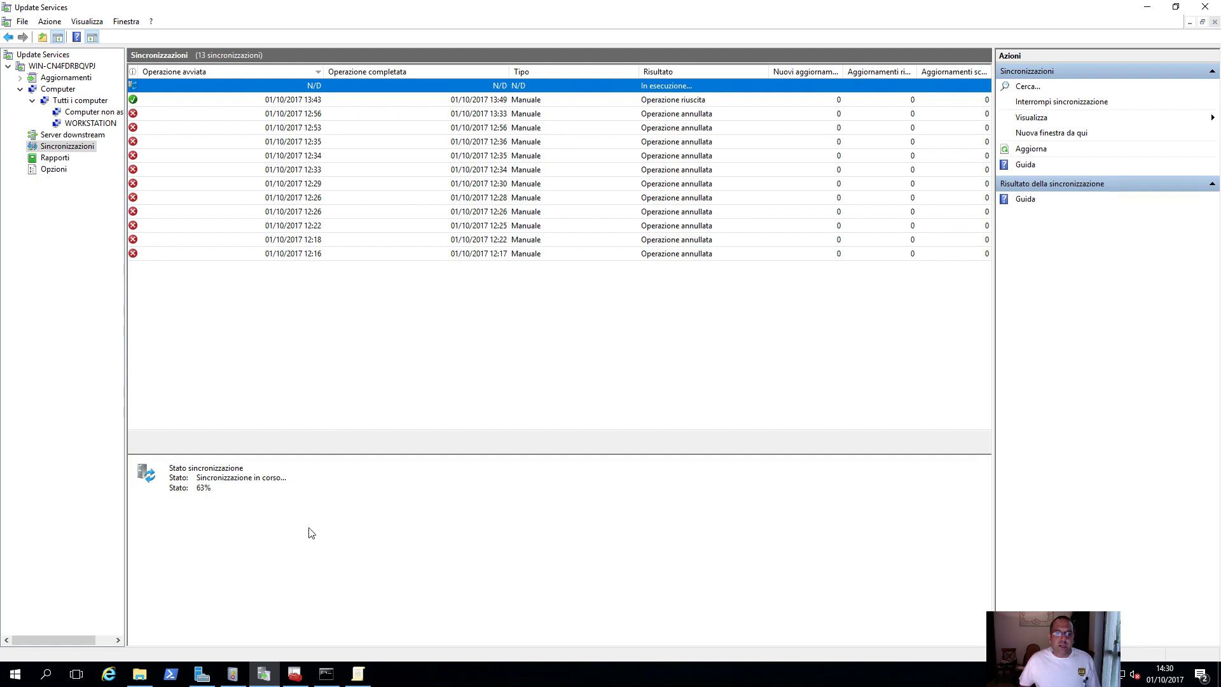
Examine the contents of the UpdateServicesPackages and WsusContent folders in E:\wsus, and close the file window
{"action": "left_click", "coordinate": [141, 674]}
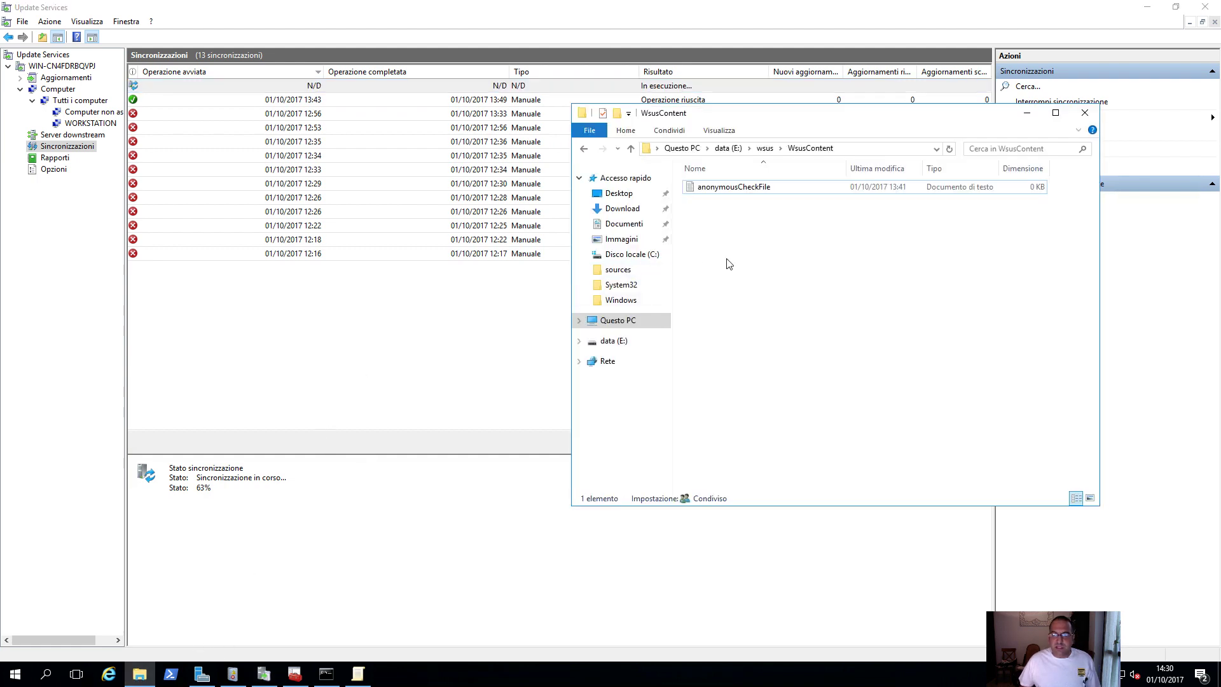
{"action": "left_click", "coordinate": [766, 150]}
{"action": "double_click", "coordinate": [743, 192]}
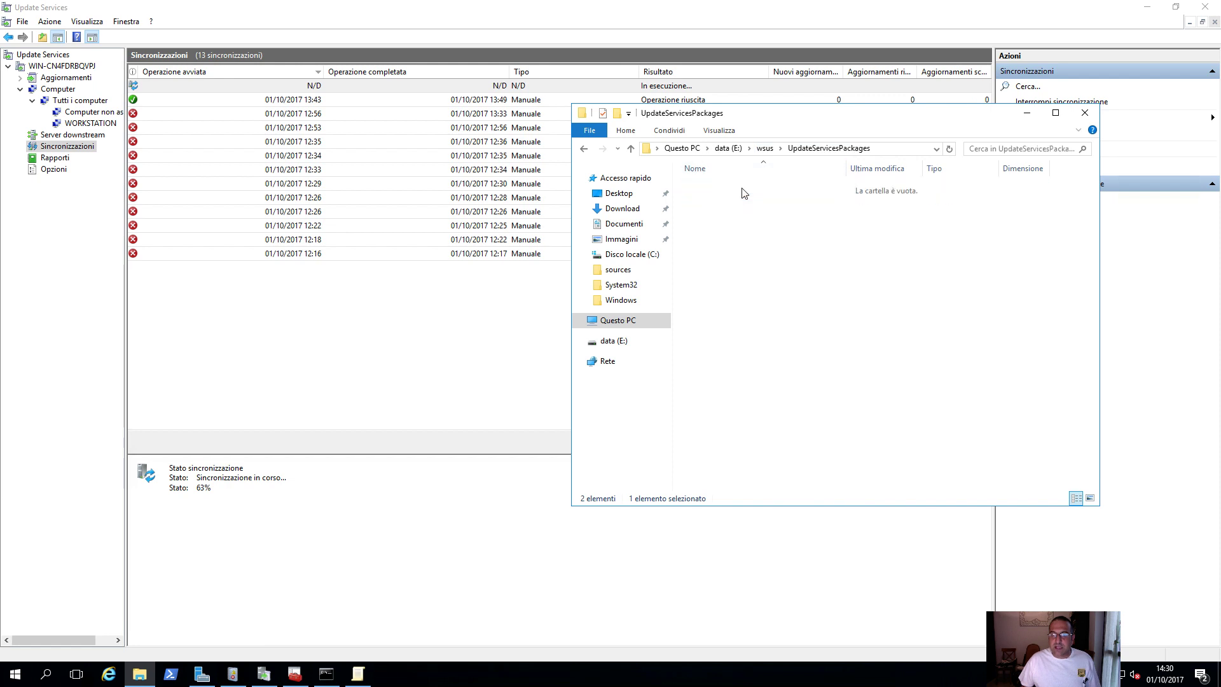
{"action": "left_click", "coordinate": [764, 149]}
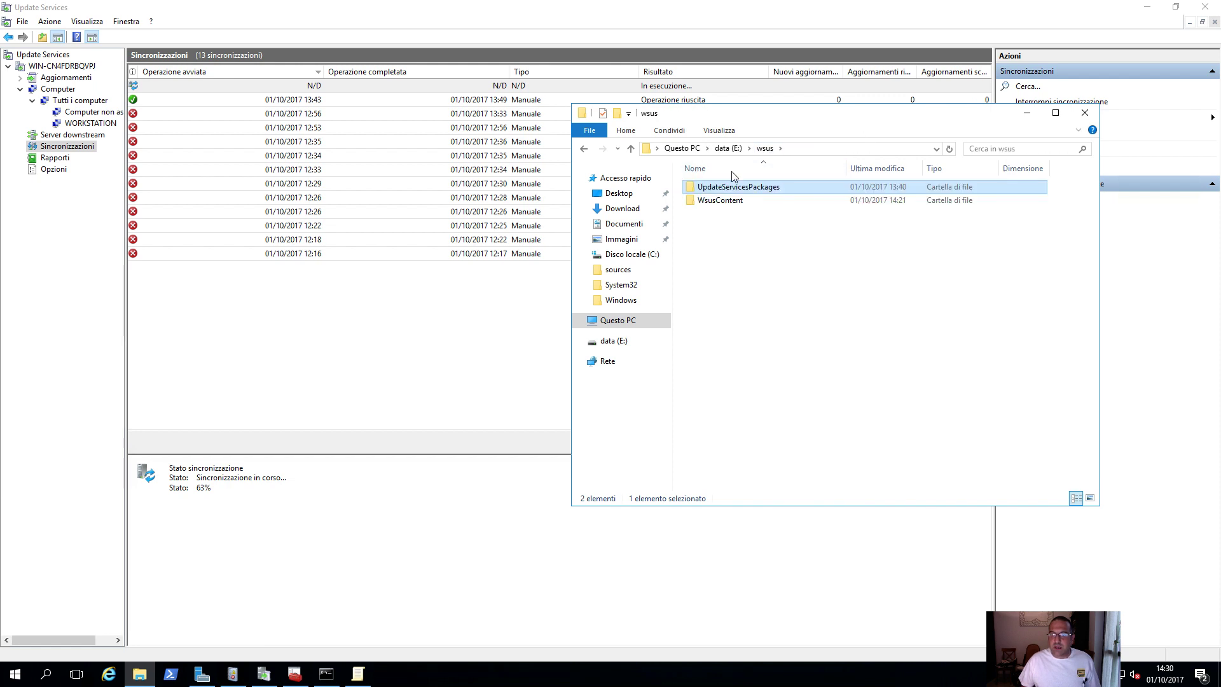
{"action": "double_click", "coordinate": [722, 200]}
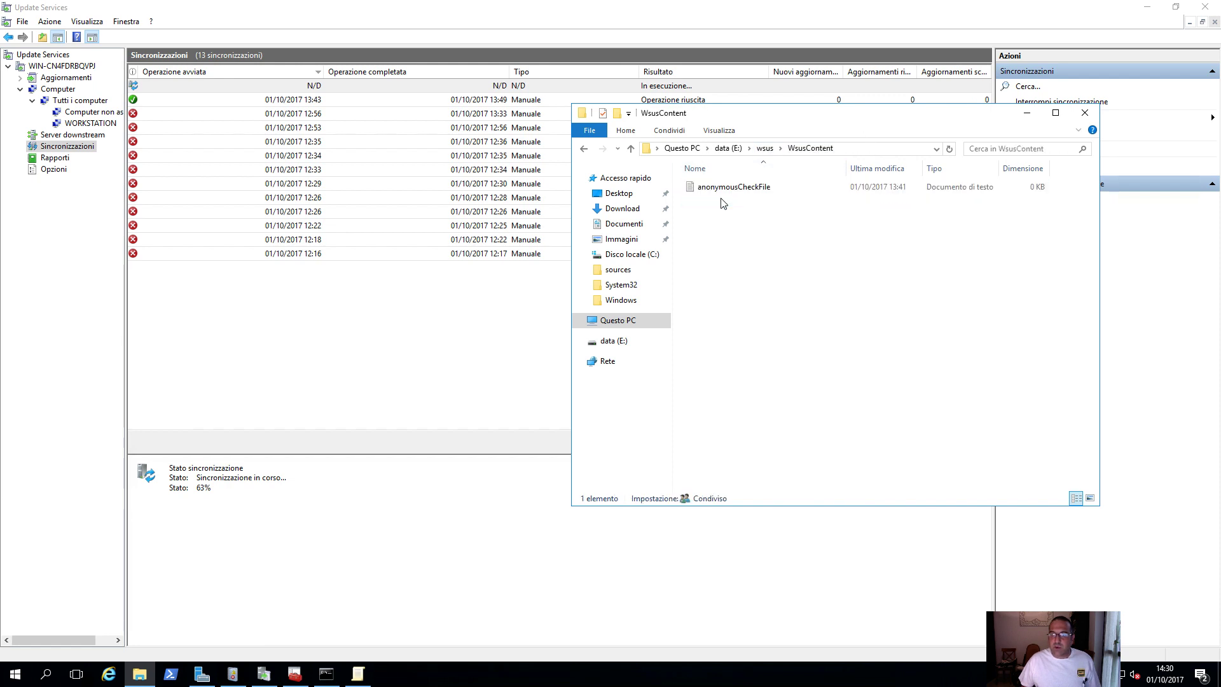
{"action": "left_click", "coordinate": [765, 148]}
{"action": "left_click", "coordinate": [757, 191]}
{"action": "double_click", "coordinate": [756, 190]}
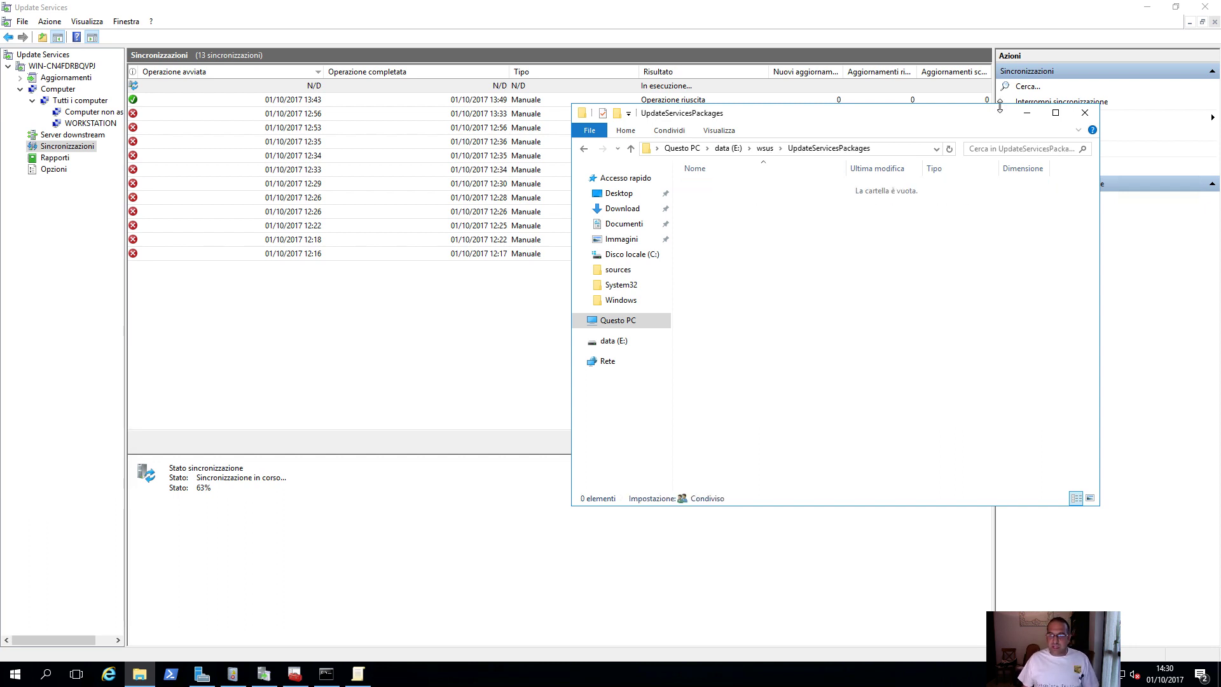
{"action": "left_click", "coordinate": [1084, 112]}
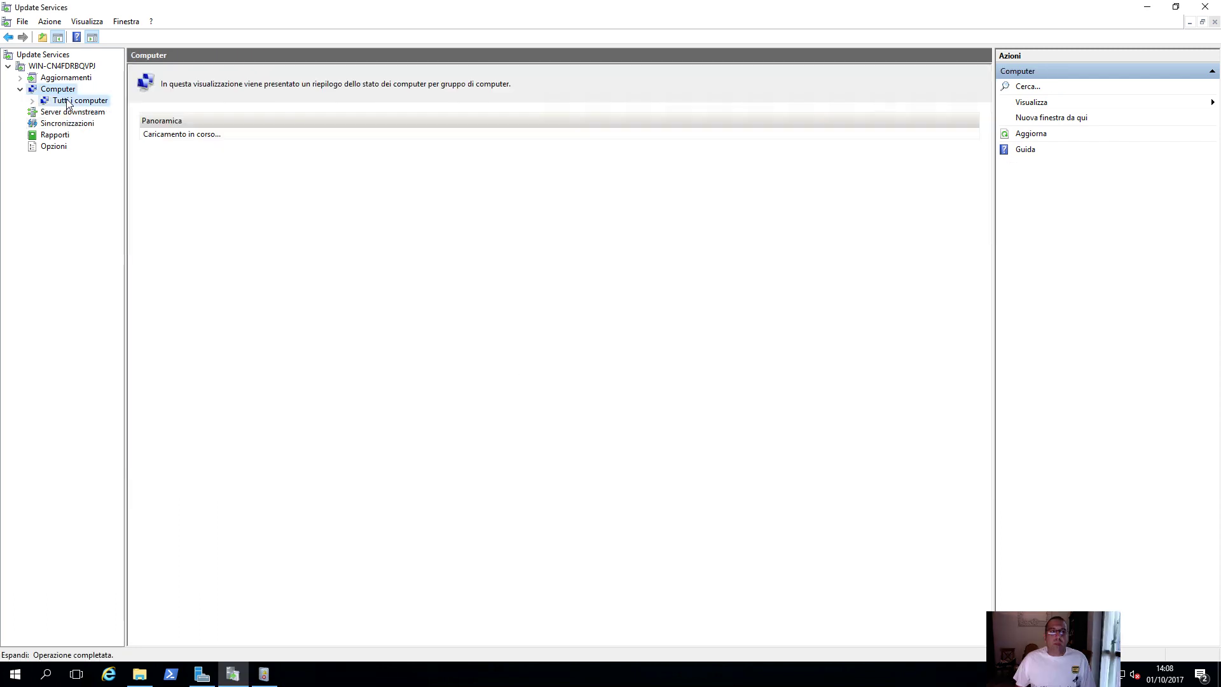
Close the Update Services console and reopen Windows Server Update Services from Server Manager
{"action": "left_click", "coordinate": [32, 100]}
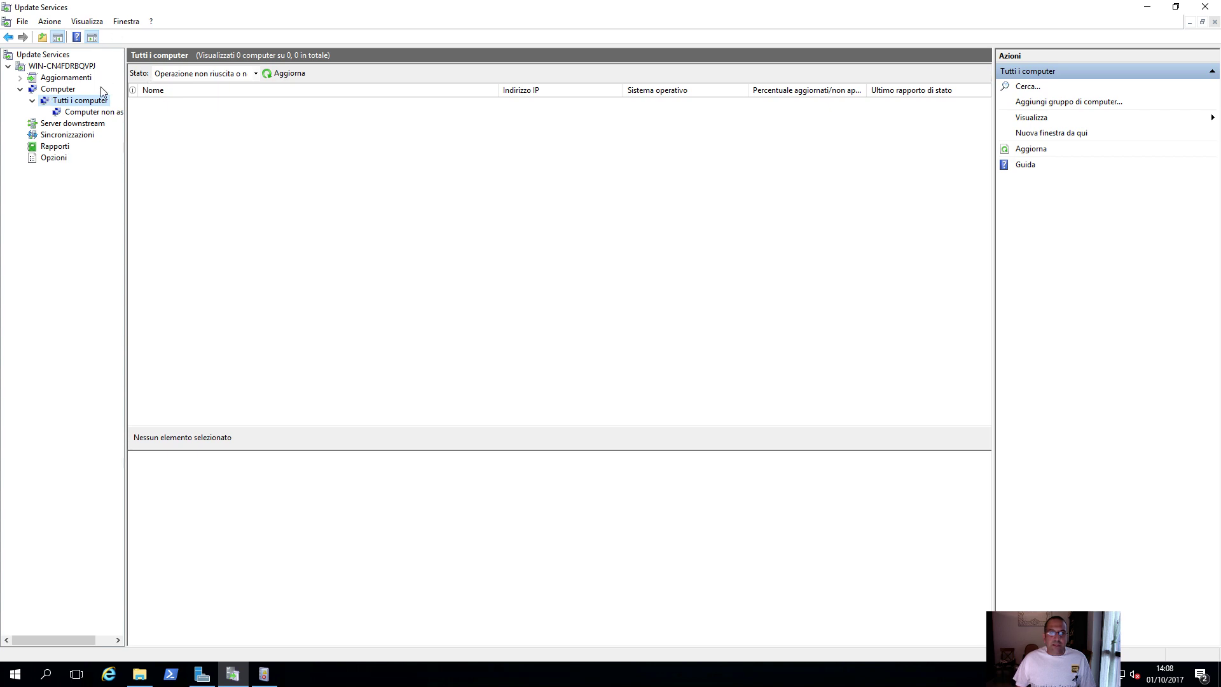
{"action": "left_click", "coordinate": [1200, 11]}
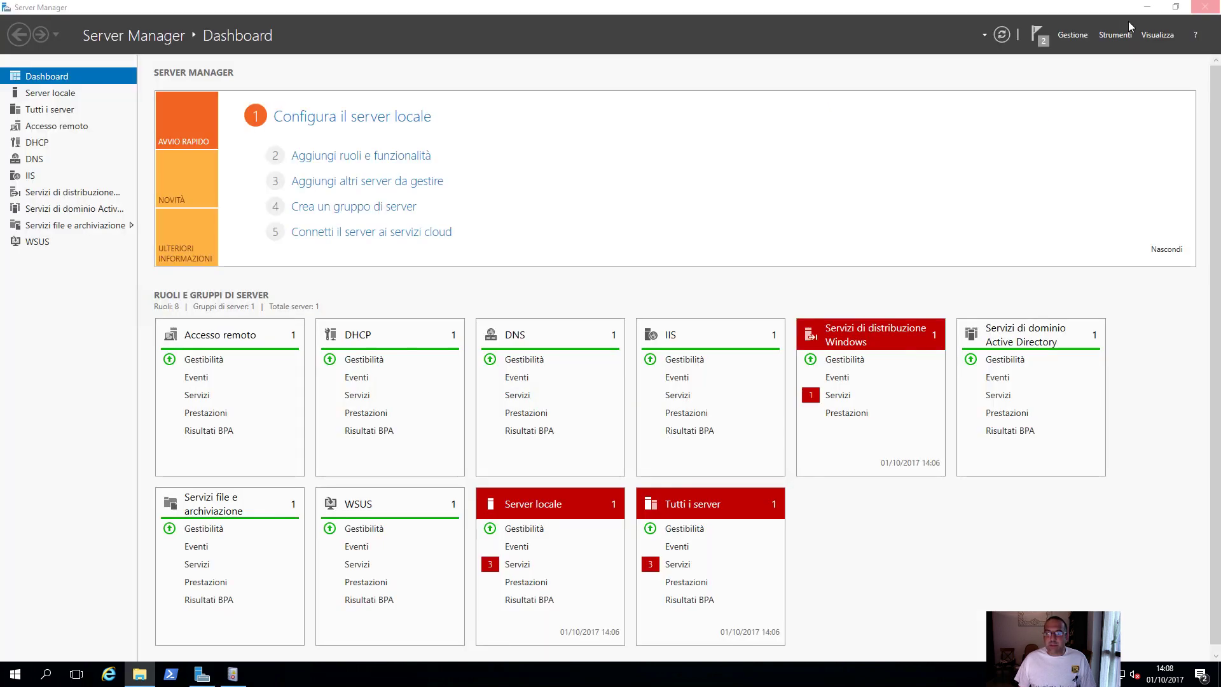
{"action": "left_click", "coordinate": [1115, 34]}
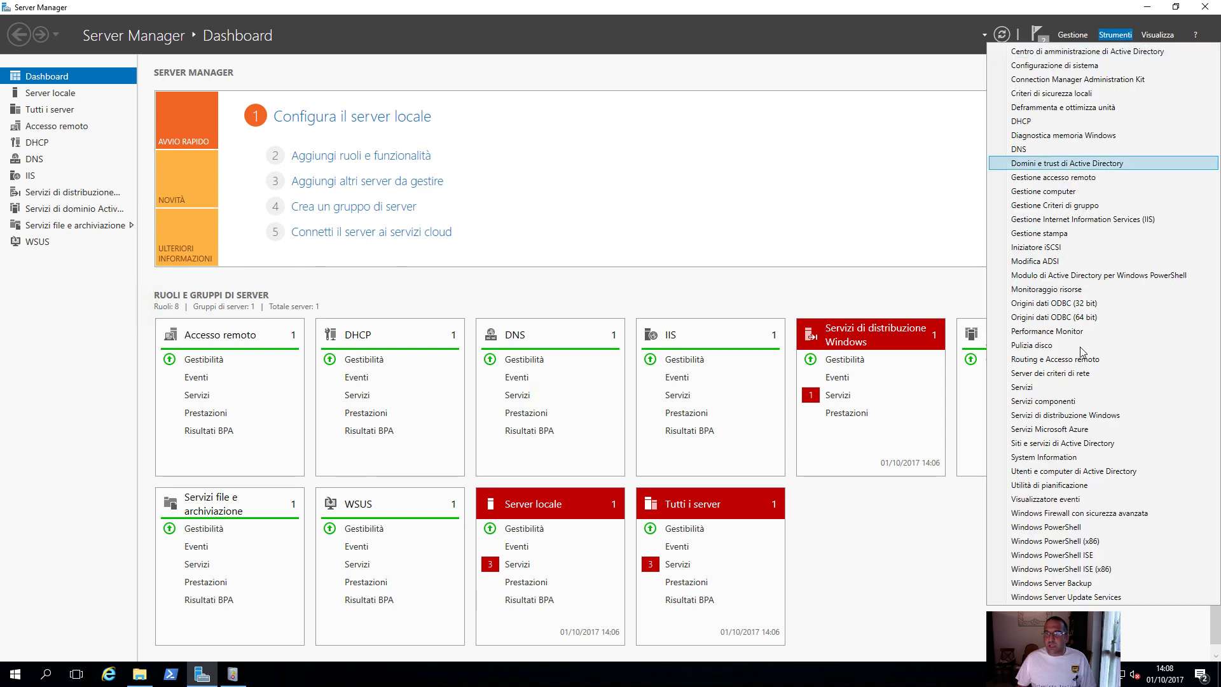
{"action": "left_click", "coordinate": [1103, 597]}
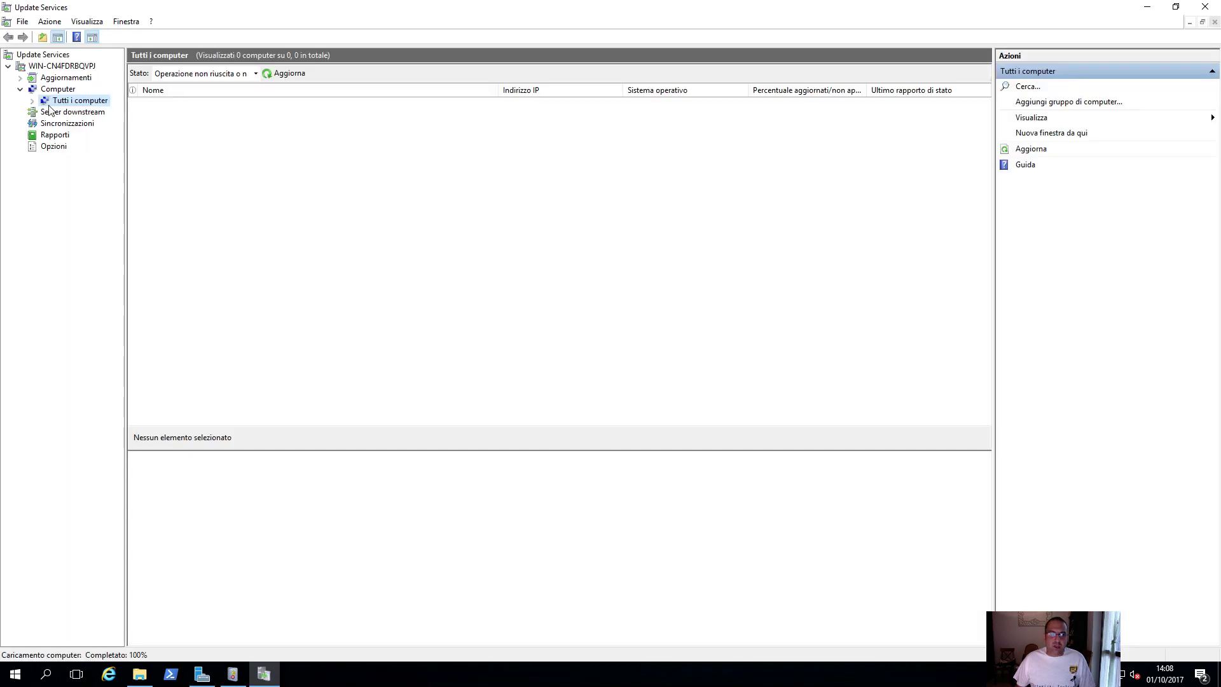
Add a computer group named WORKSTATION under Tutti i computer
{"action": "left_click", "coordinate": [32, 100]}
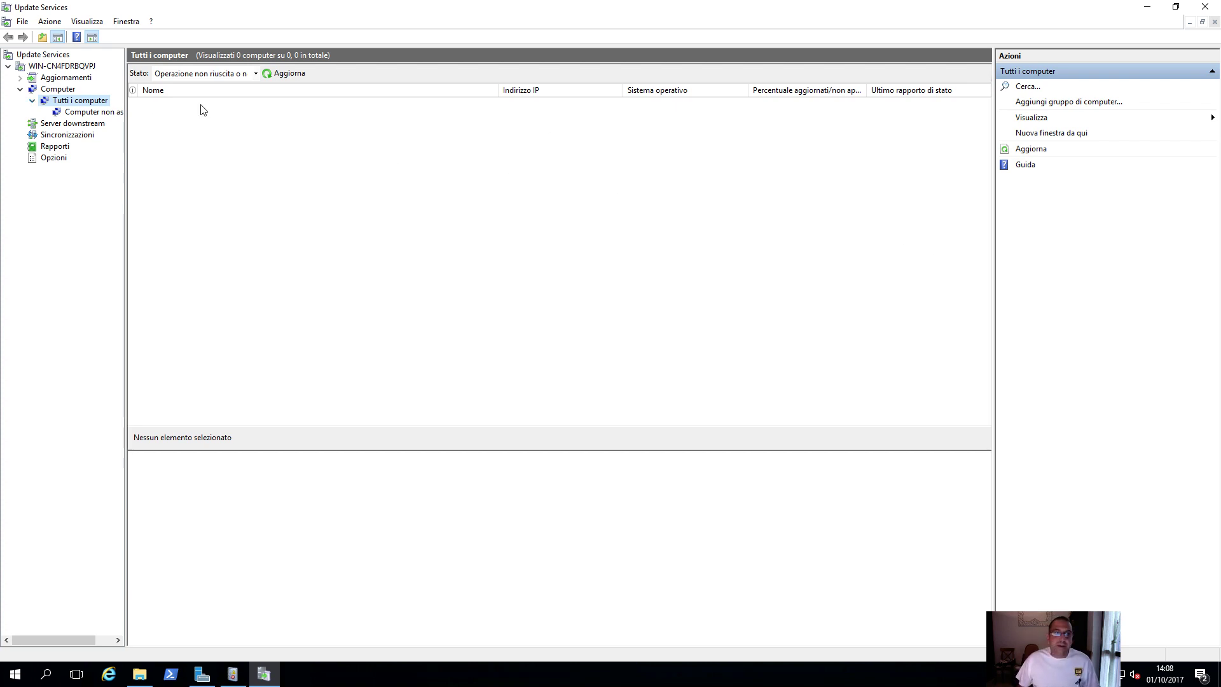
{"action": "left_click", "coordinate": [80, 113]}
{"action": "left_click", "coordinate": [78, 104]}
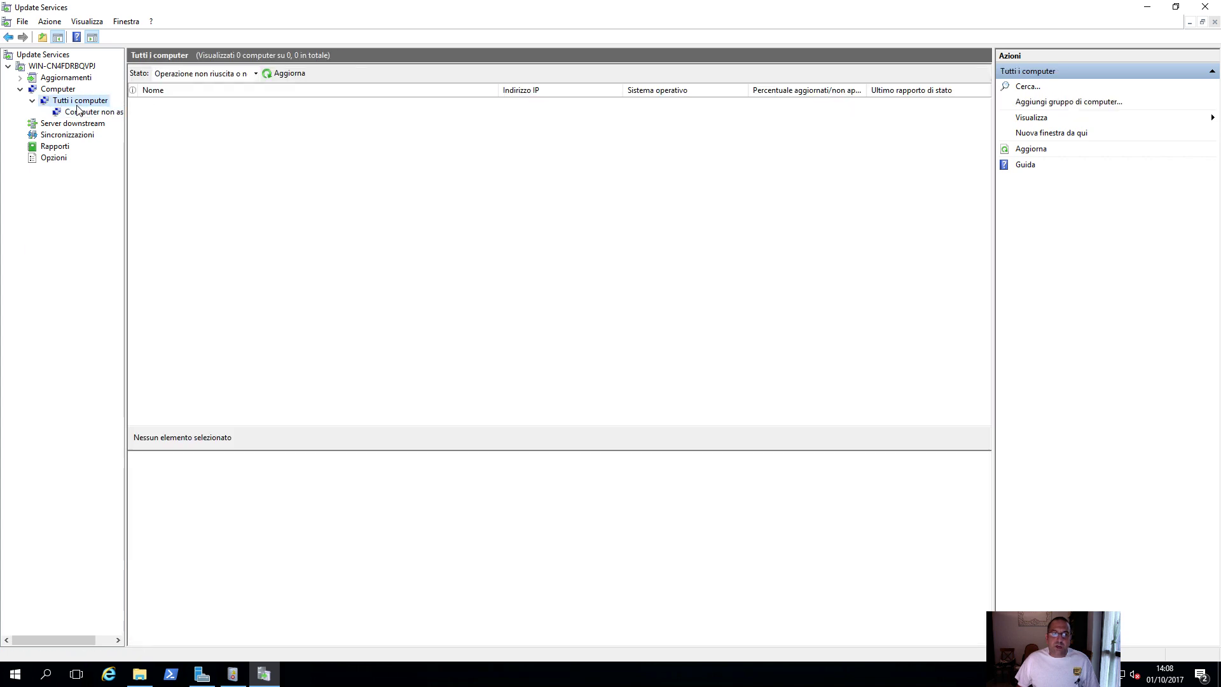
{"action": "left_click", "coordinate": [1045, 105]}
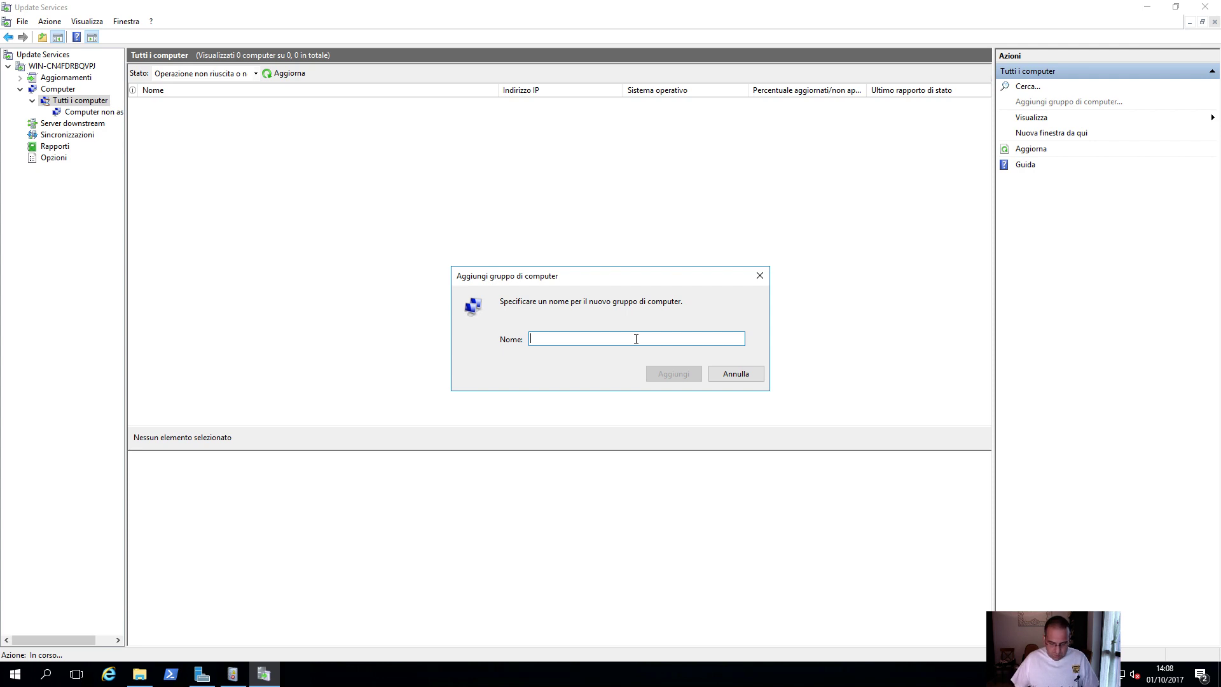
{"action": "type", "text": "WORKSTA"}
{"action": "type", "text": "TION"}
{"action": "key", "text": "Return"}
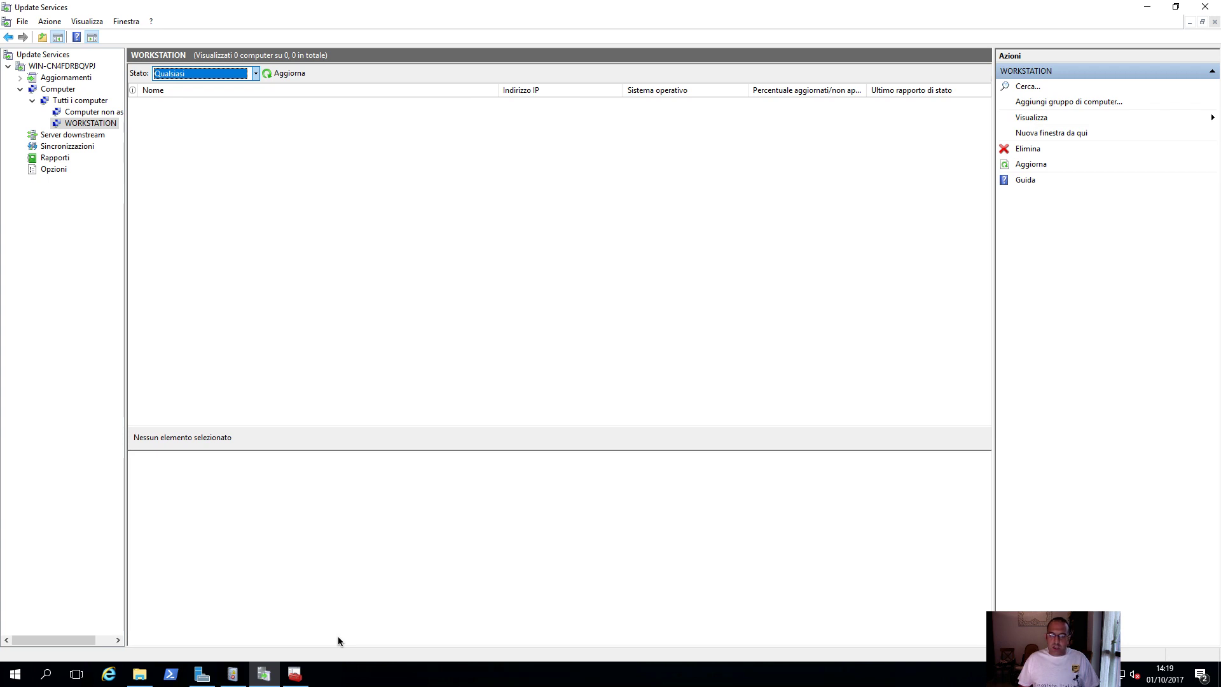
Switch to the Console2 management console, close it without saving its settings, and reopen it from the desktop
{"action": "left_click", "coordinate": [296, 674]}
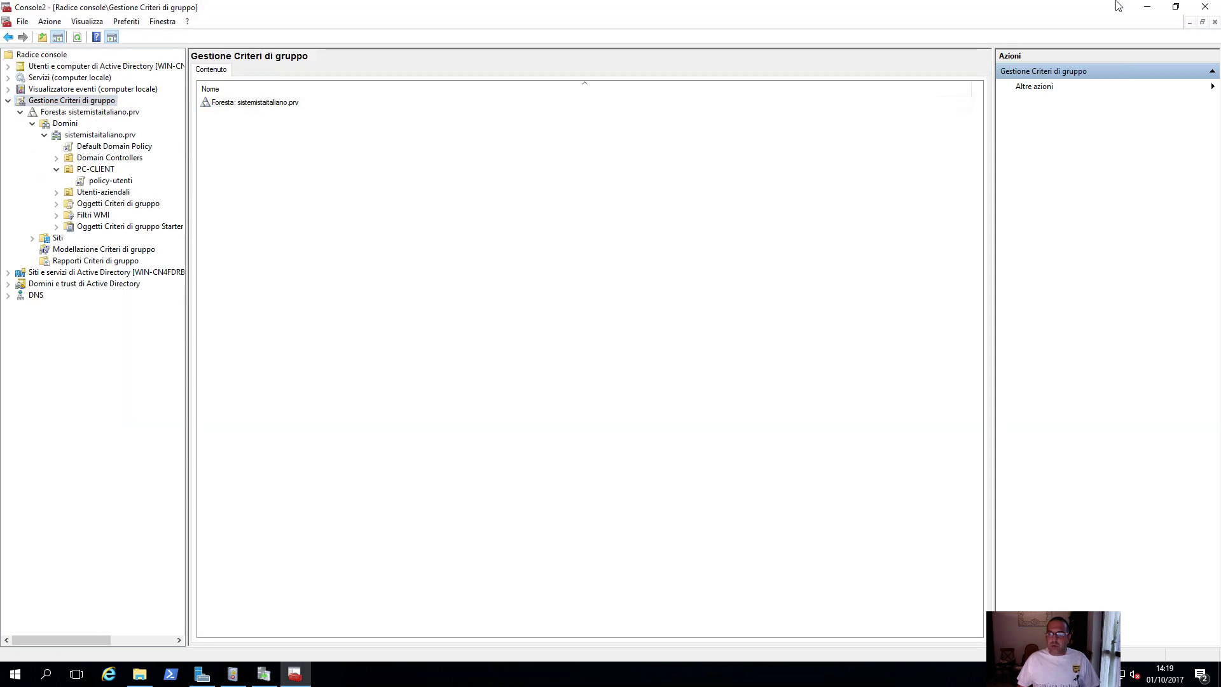
{"action": "left_click", "coordinate": [1201, 9]}
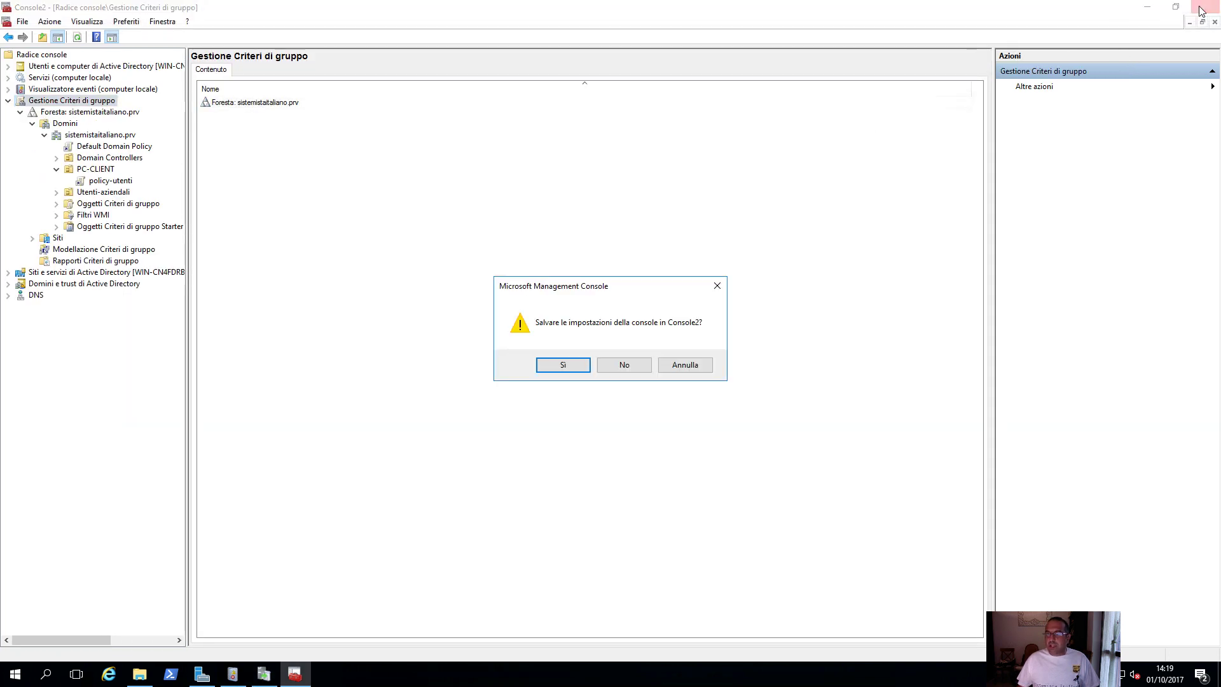
{"action": "left_click", "coordinate": [624, 364]}
{"action": "left_click", "coordinate": [22, 362]}
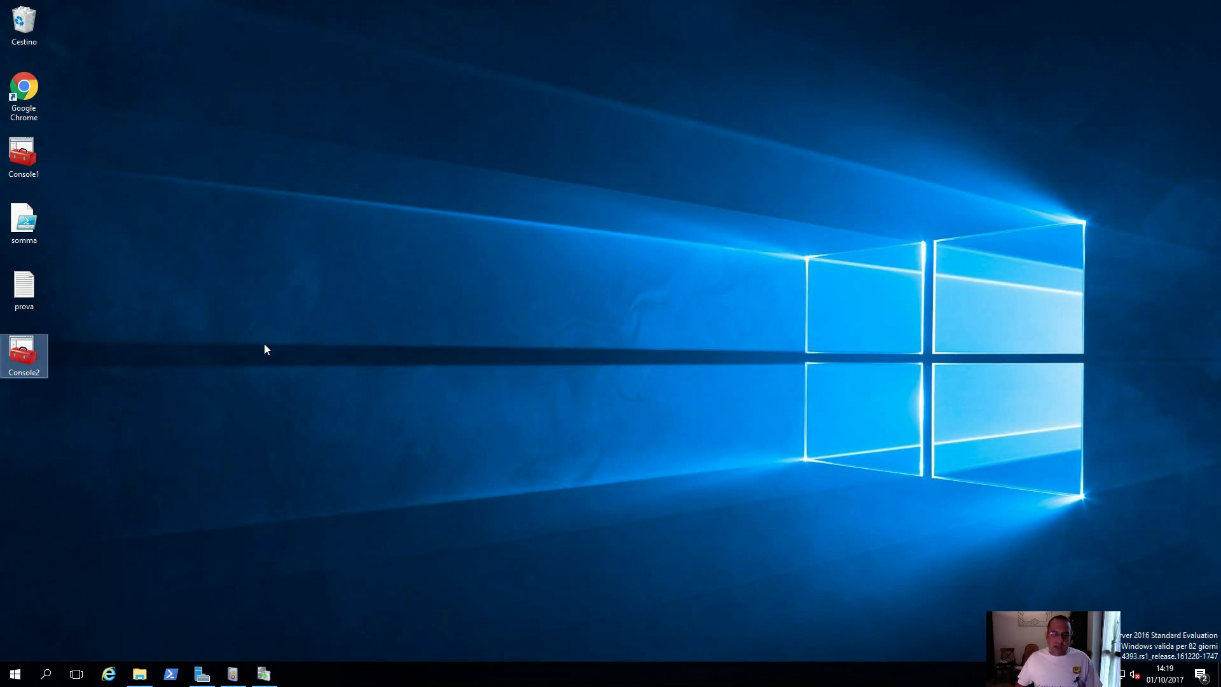
{"action": "key", "text": "Return"}
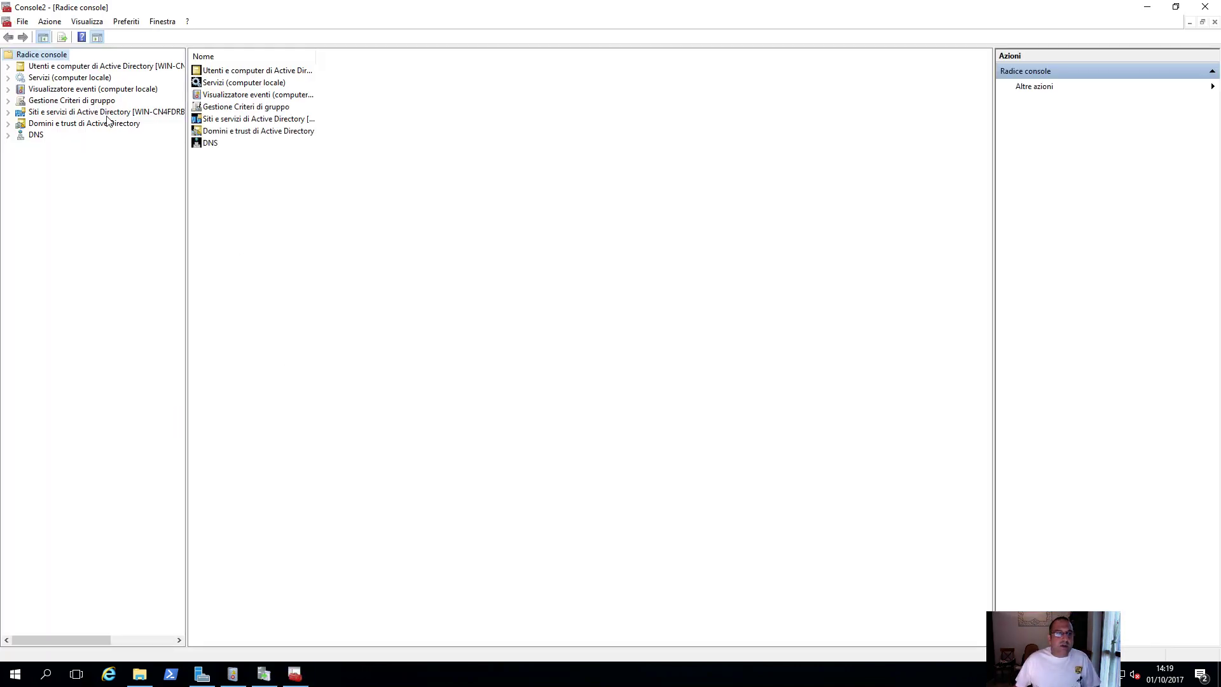
Examine the computers and users in the PC-CLIENT and Utenti-aziendali organizational units of sistemistaitaliano.prv
{"action": "left_click", "coordinate": [8, 67]}
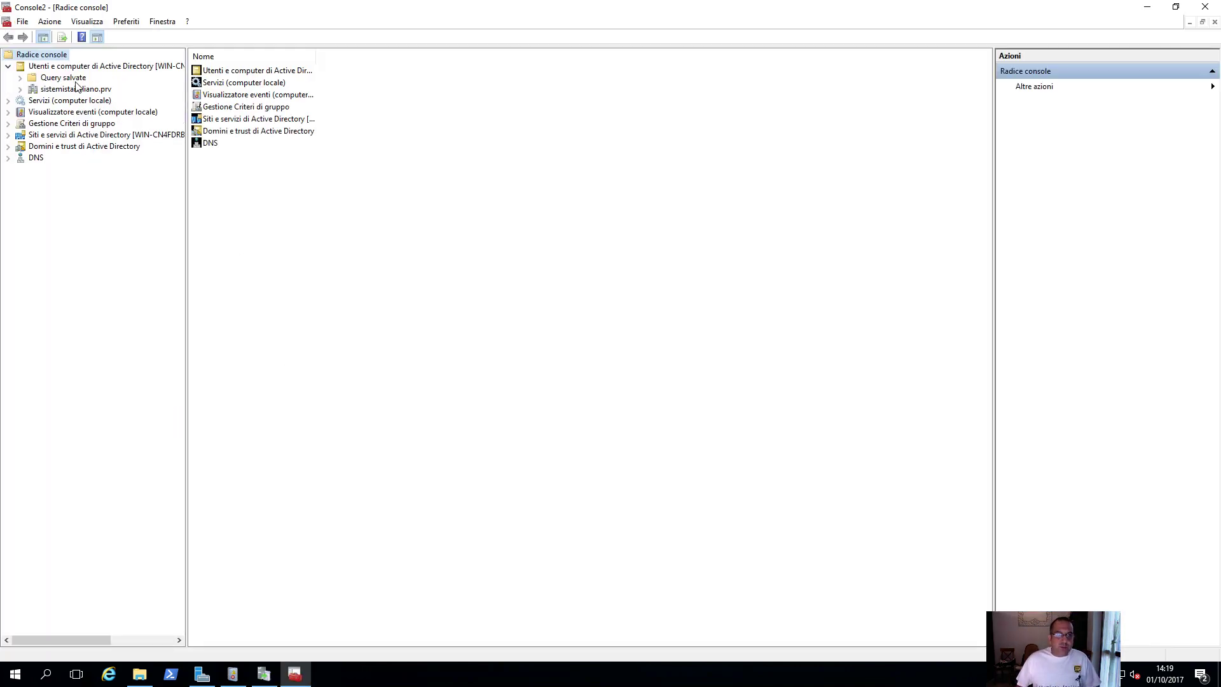
{"action": "left_click", "coordinate": [21, 90]}
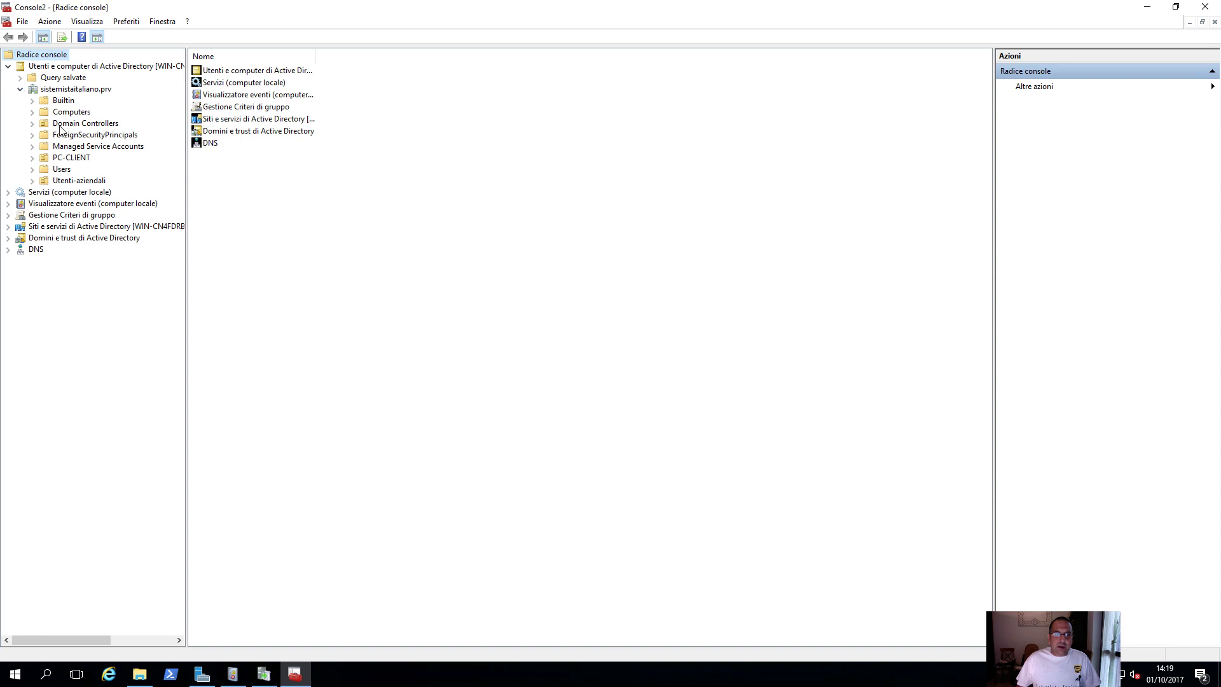
{"action": "left_click", "coordinate": [71, 158]}
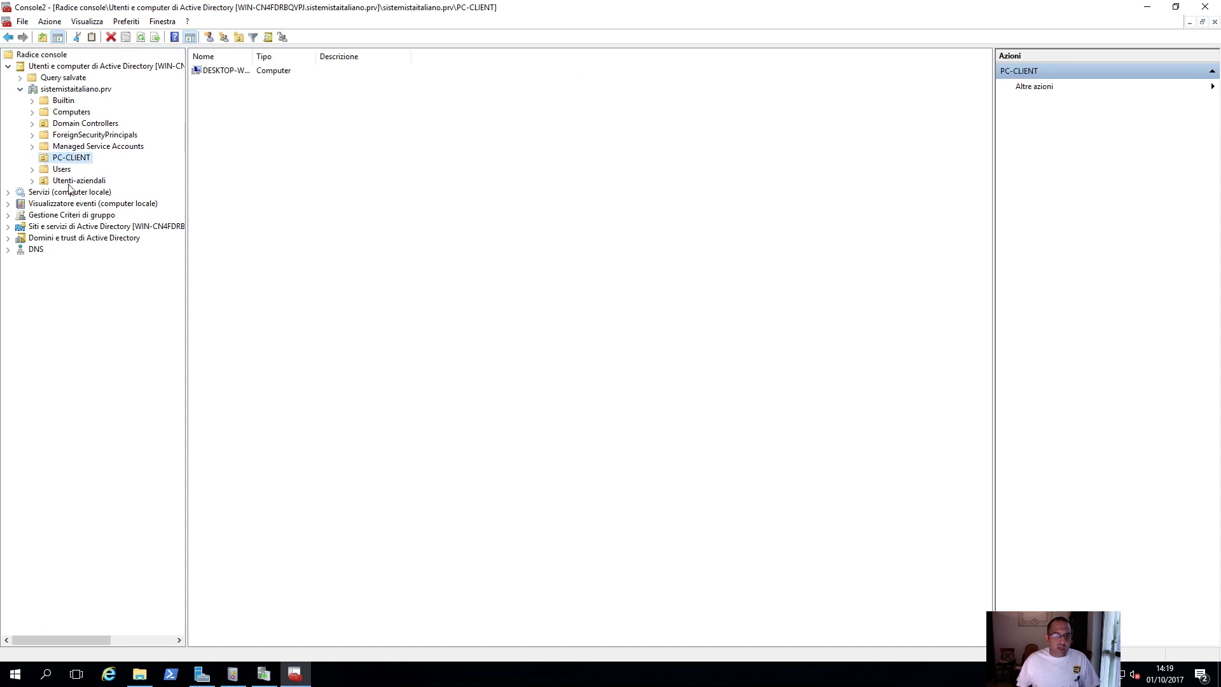
{"action": "left_click", "coordinate": [67, 181]}
{"action": "left_click", "coordinate": [65, 158]}
{"action": "left_click_drag", "start_coordinate": [248, 56], "coordinate": [350, 56]}
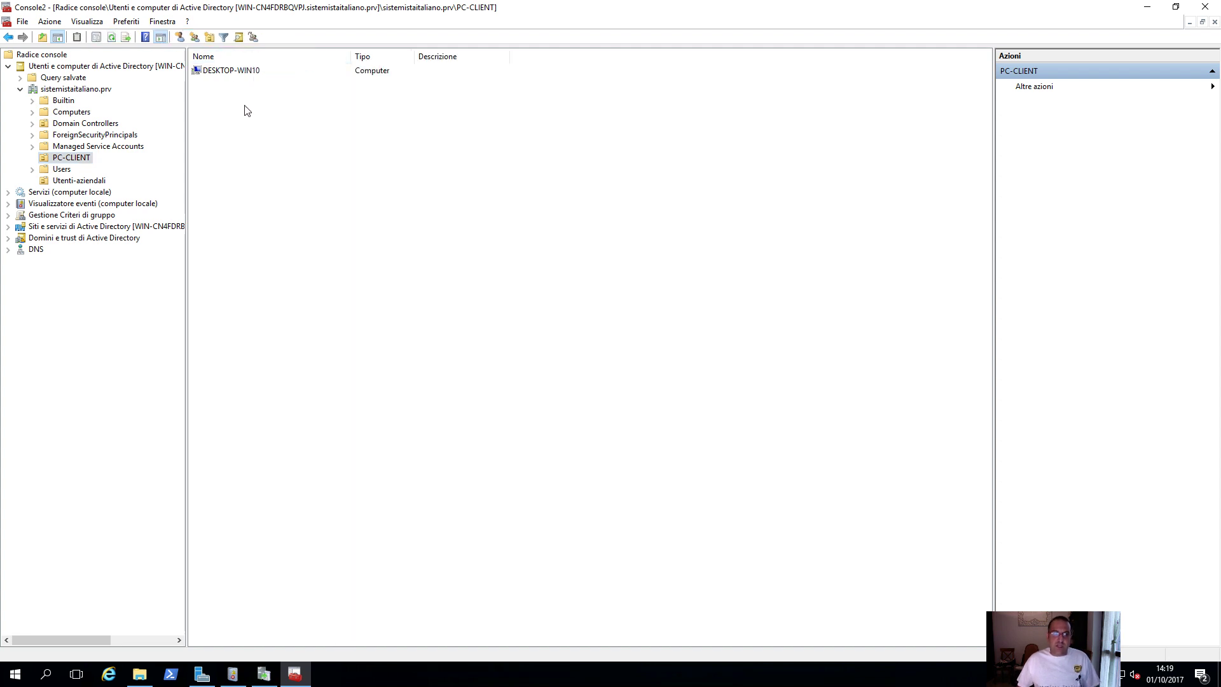
{"action": "left_click", "coordinate": [80, 183]}
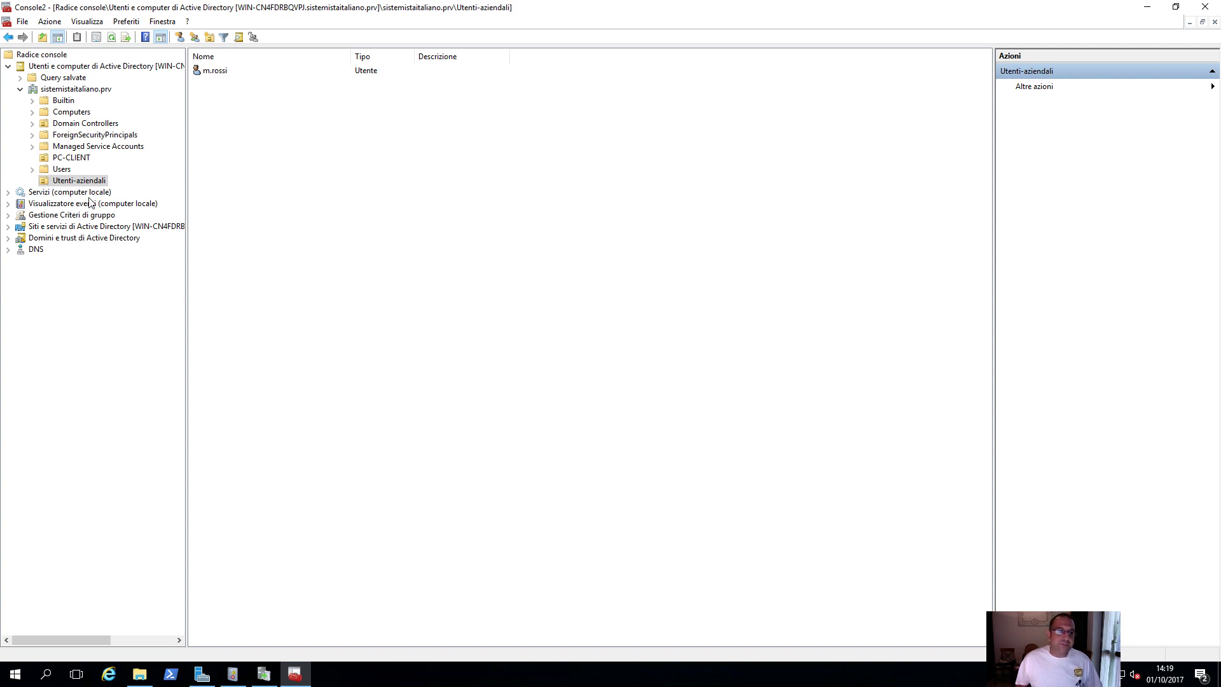
Open the policy-utenti group policy linked to the PC-CLIENT organizational unit for editing and maximize its editor window
{"action": "left_click", "coordinate": [8, 215]}
{"action": "left_click", "coordinate": [21, 226]}
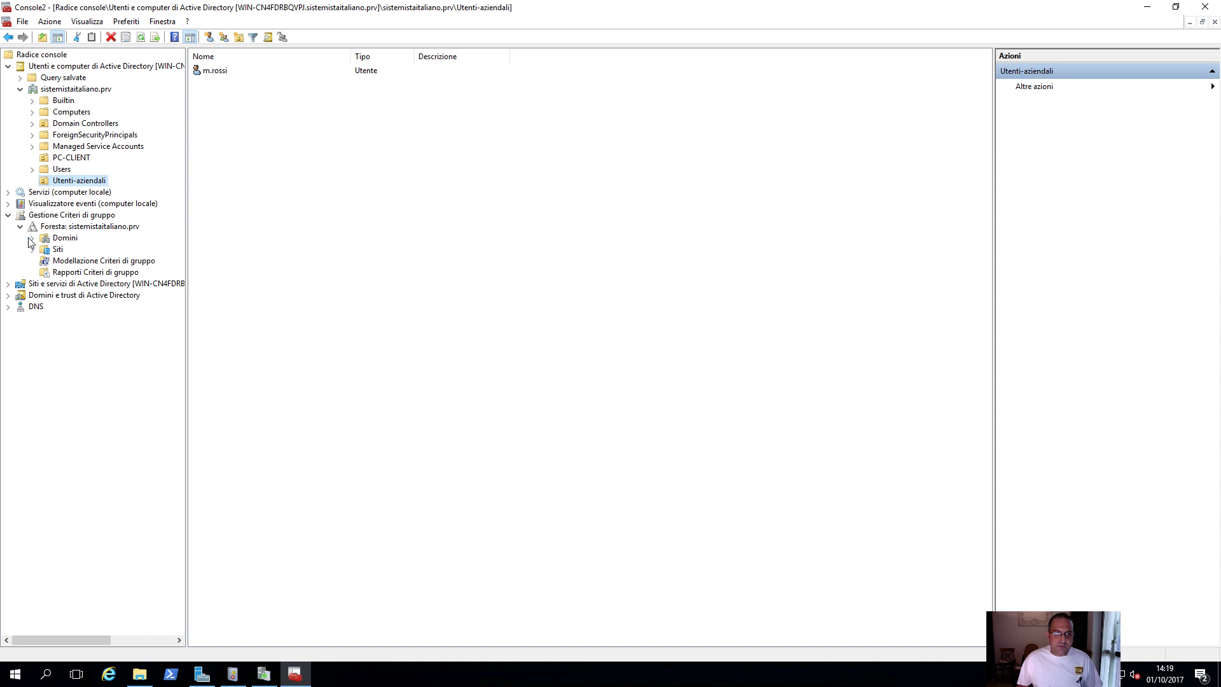
{"action": "left_click", "coordinate": [32, 238]}
{"action": "left_click", "coordinate": [45, 251]}
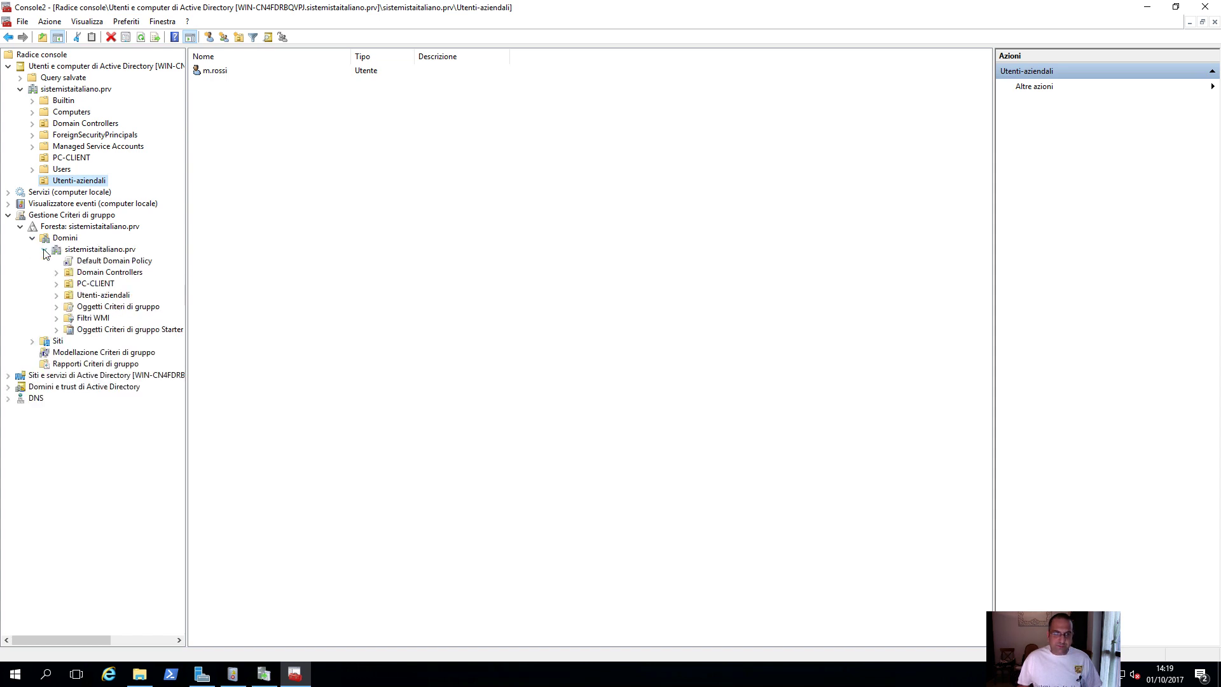
{"action": "left_click", "coordinate": [56, 284]}
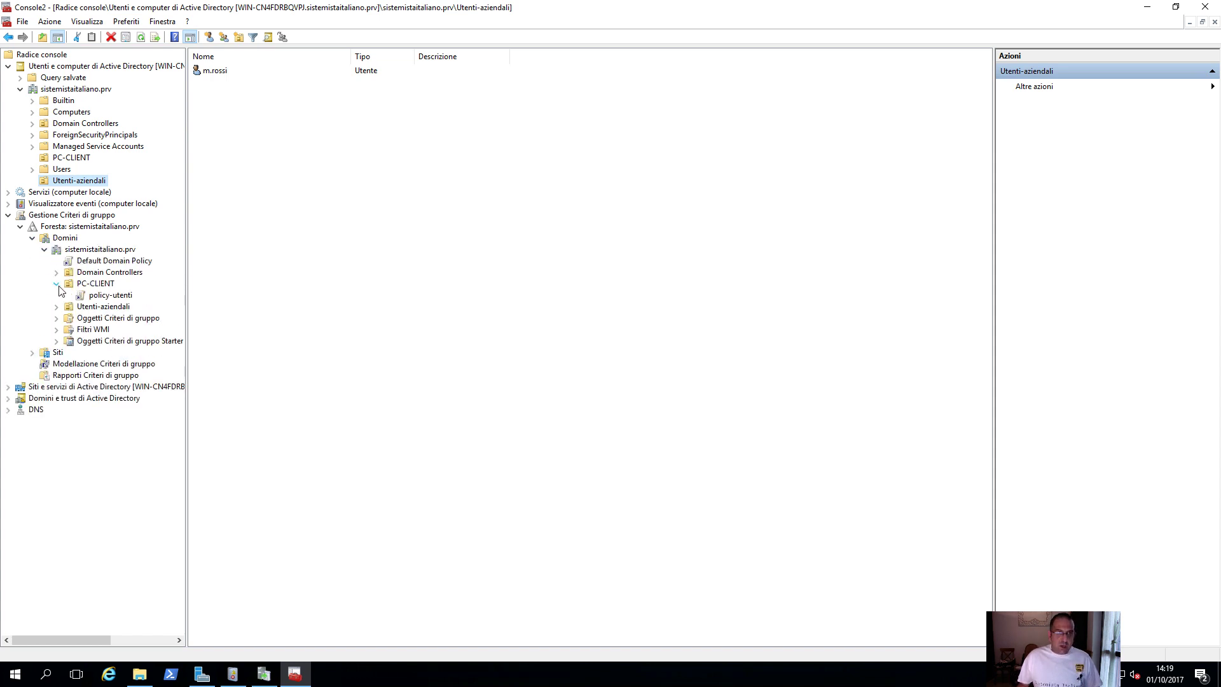
{"action": "left_click", "coordinate": [111, 297]}
{"action": "right_click", "coordinate": [112, 299]}
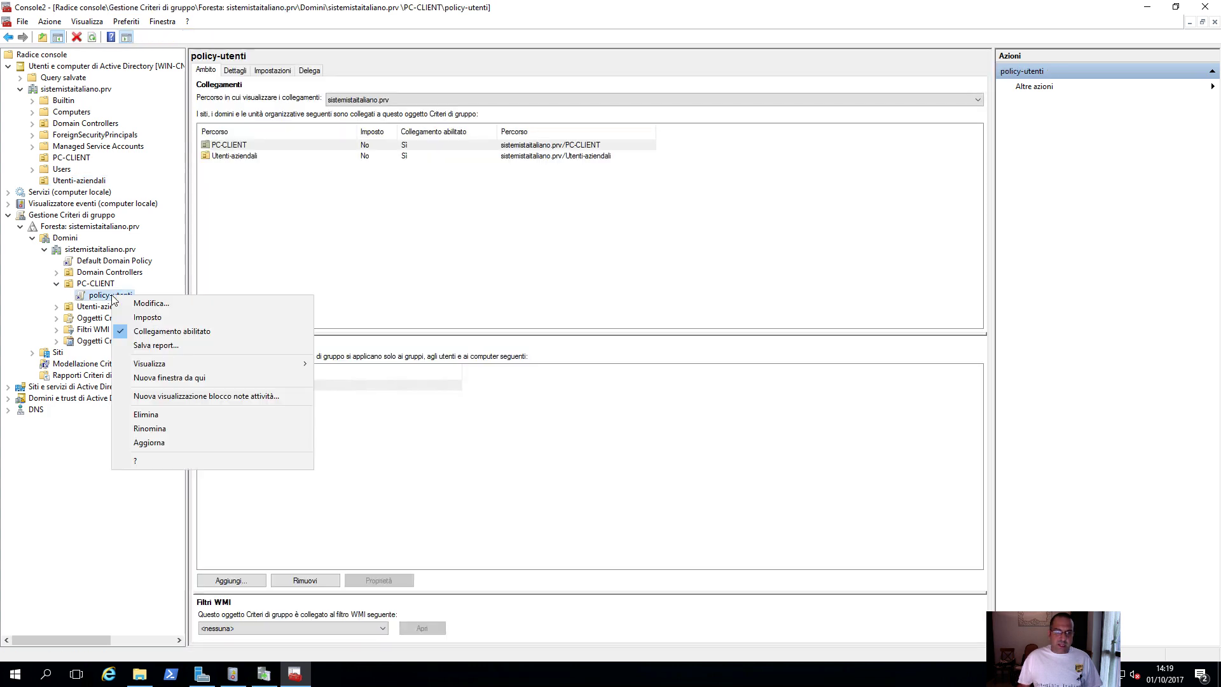
{"action": "left_click", "coordinate": [147, 303]}
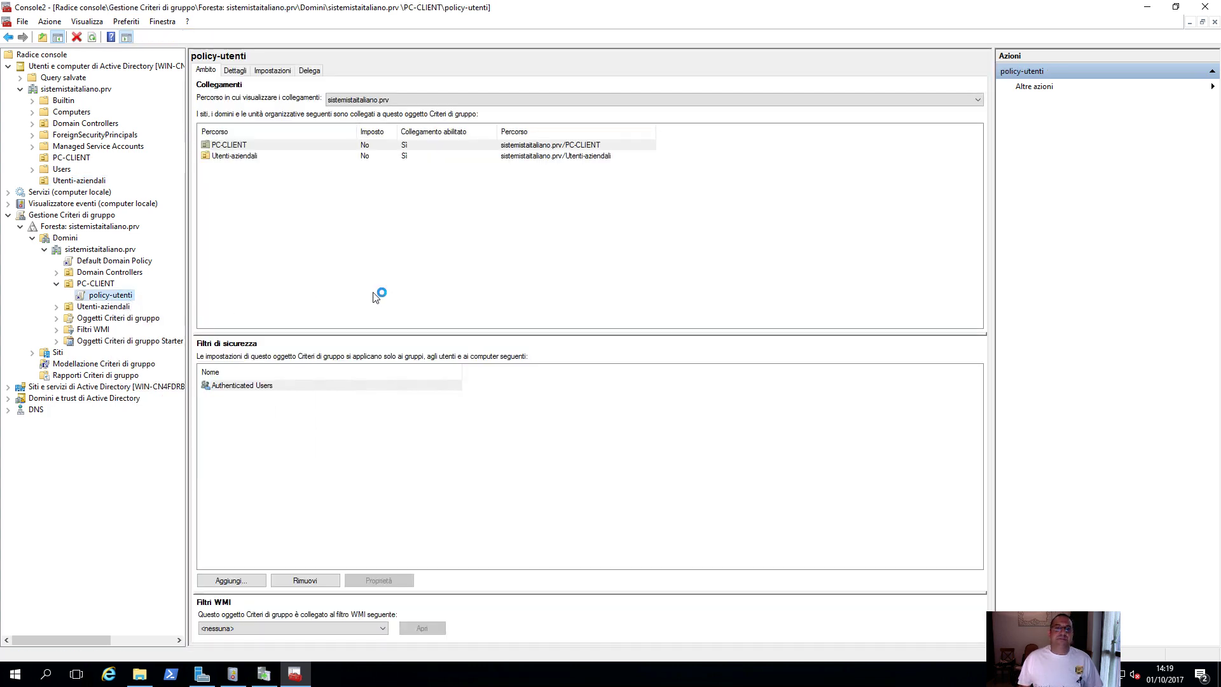
{"action": "double_click", "coordinate": [298, 67]}
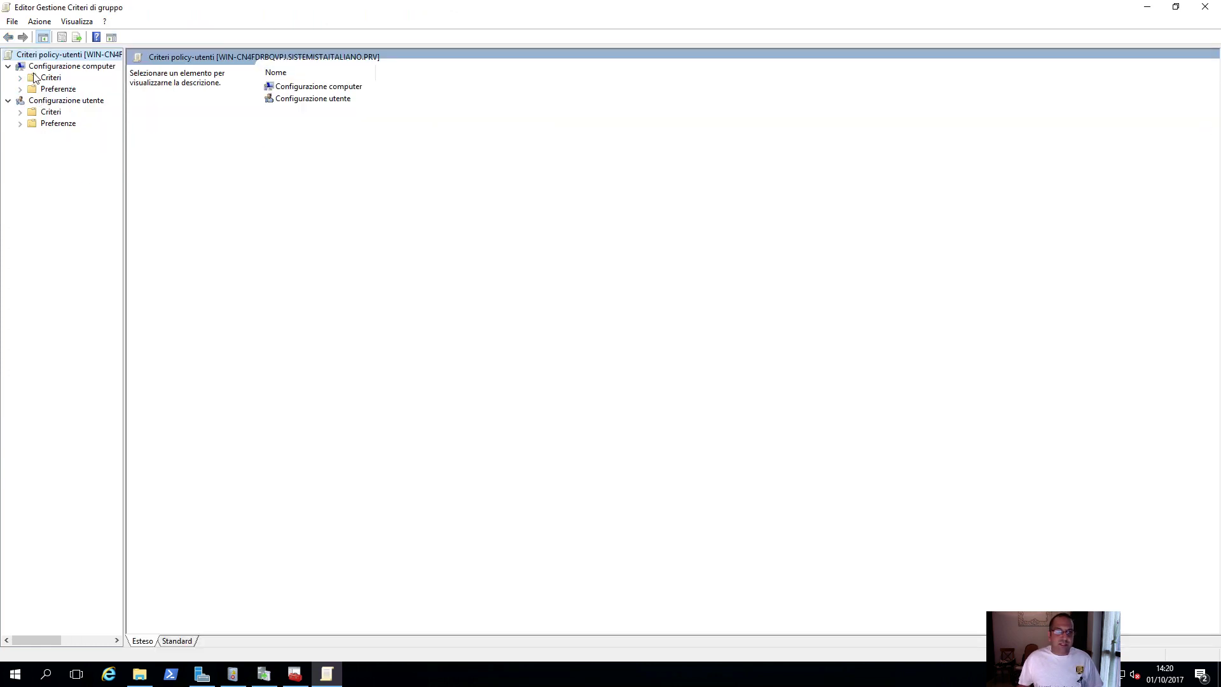
Display the Windows Update settings in the computer configuration's administrative templates, under Componenti di Windows, and sort them by setting name
{"action": "left_click", "coordinate": [8, 100]}
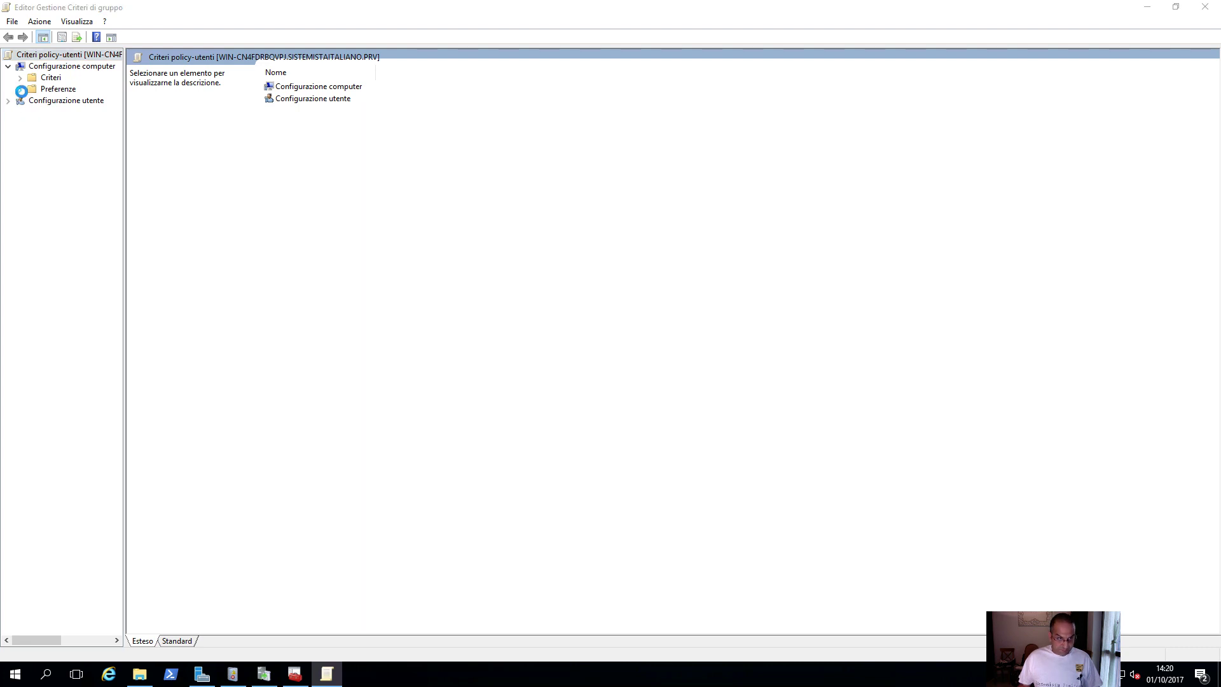
{"action": "left_click", "coordinate": [21, 91]}
{"action": "left_click", "coordinate": [21, 90]}
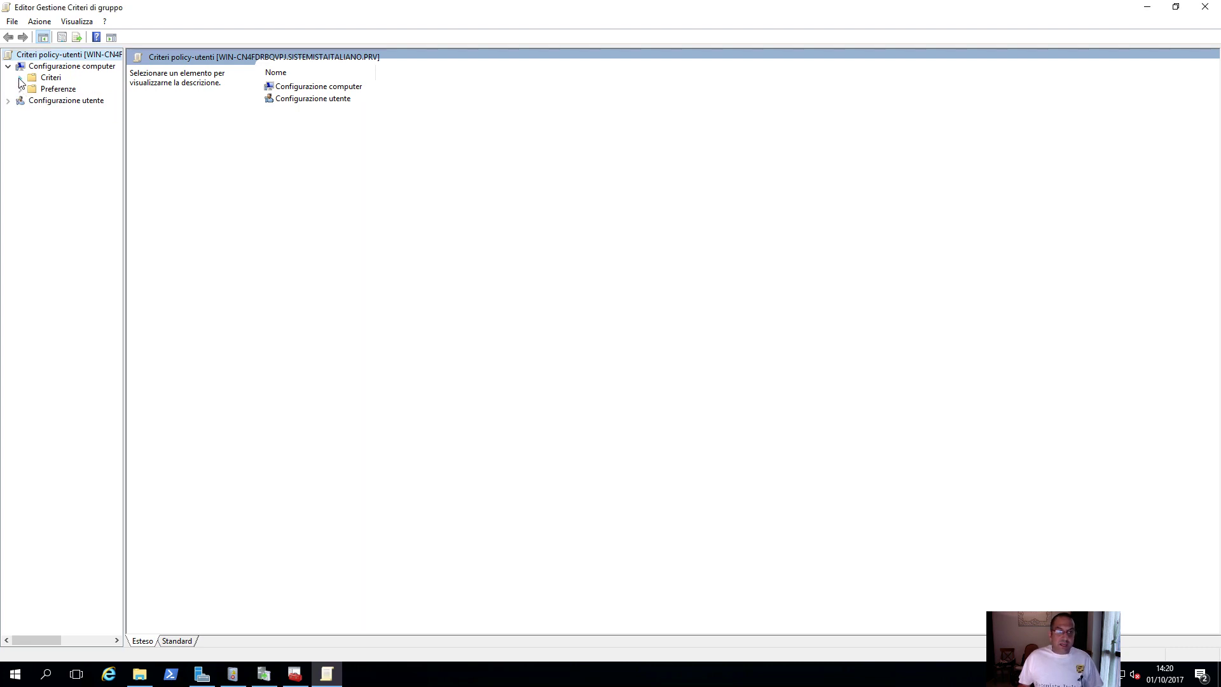
{"action": "left_click", "coordinate": [20, 77]}
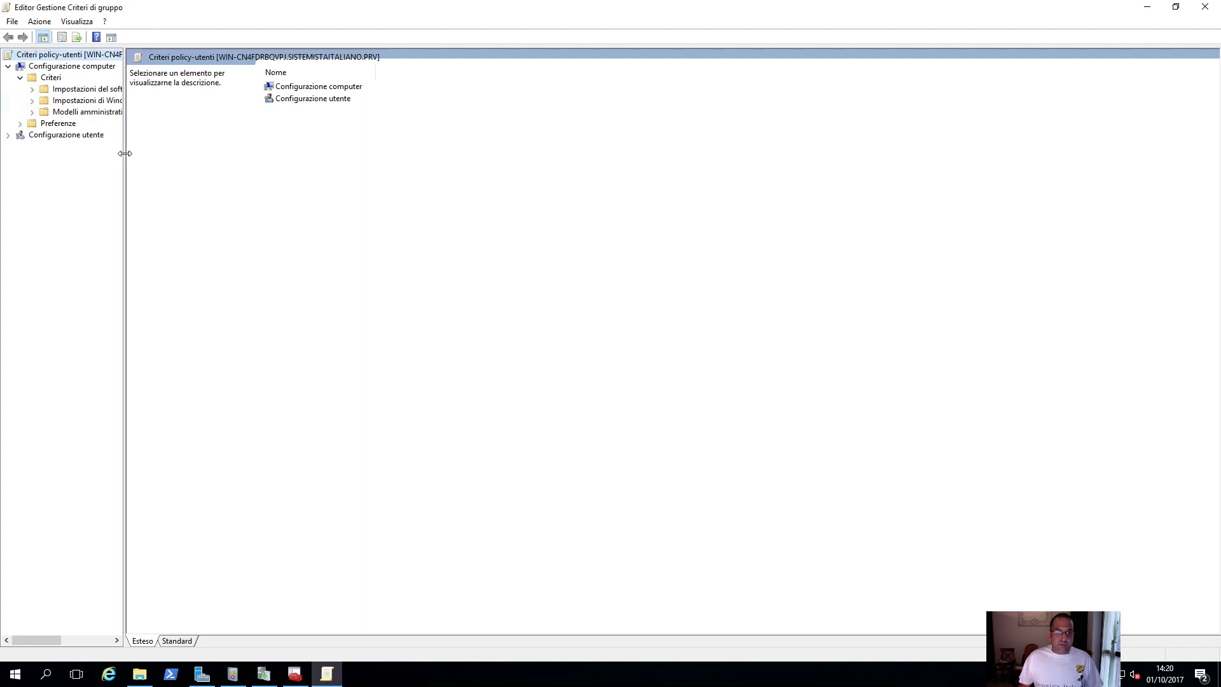
{"action": "left_click_drag", "start_coordinate": [125, 154], "coordinate": [340, 152]}
{"action": "left_click", "coordinate": [33, 112]}
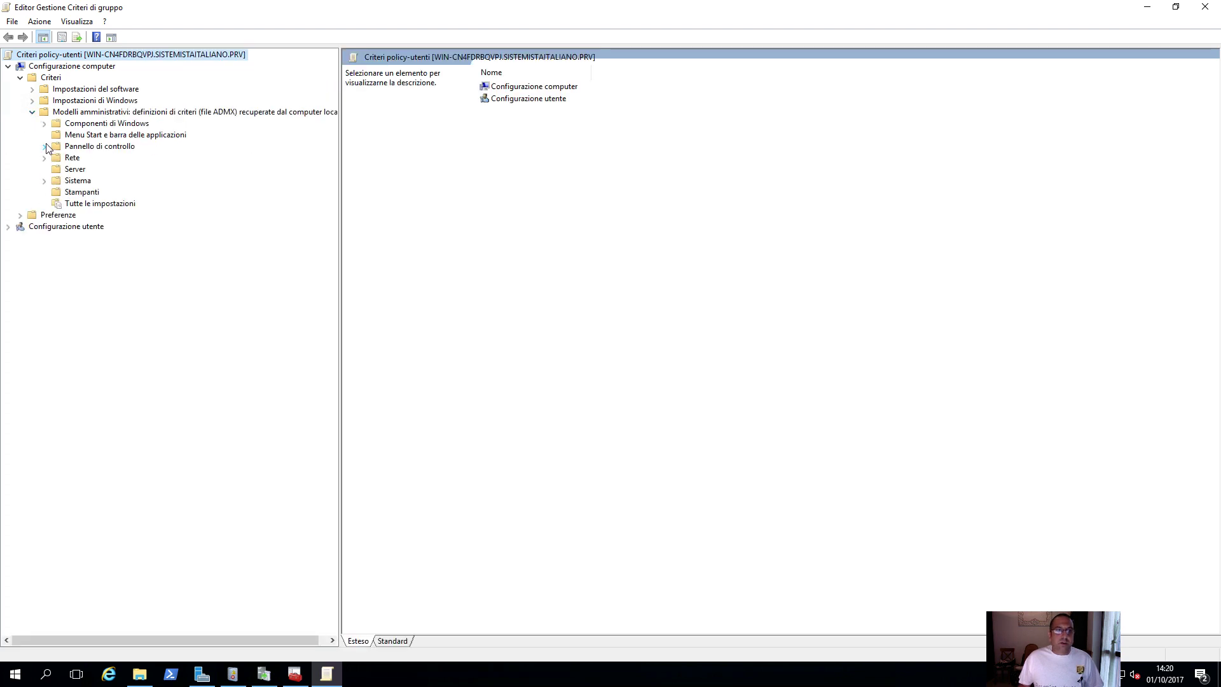
{"action": "left_click", "coordinate": [45, 123]}
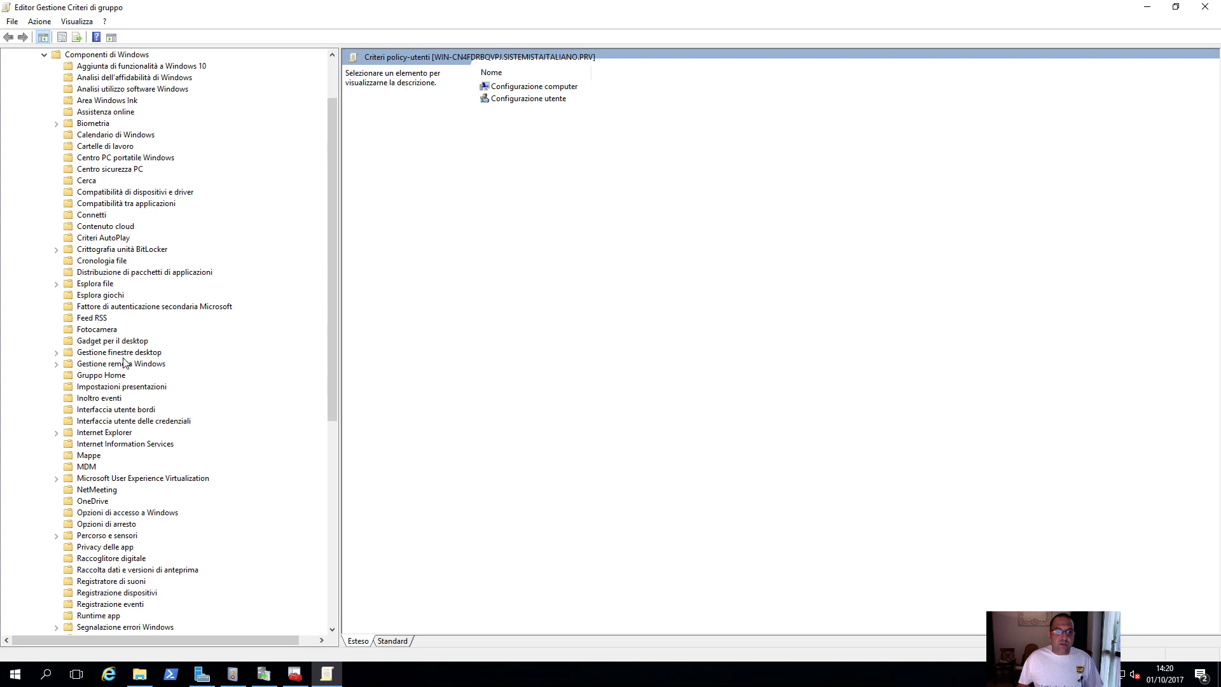
{"action": "scroll", "coordinate": [141, 521], "scroll_direction": "down", "scroll_amount": 6}
{"action": "scroll", "coordinate": [141, 522], "scroll_direction": "down", "scroll_amount": 5}
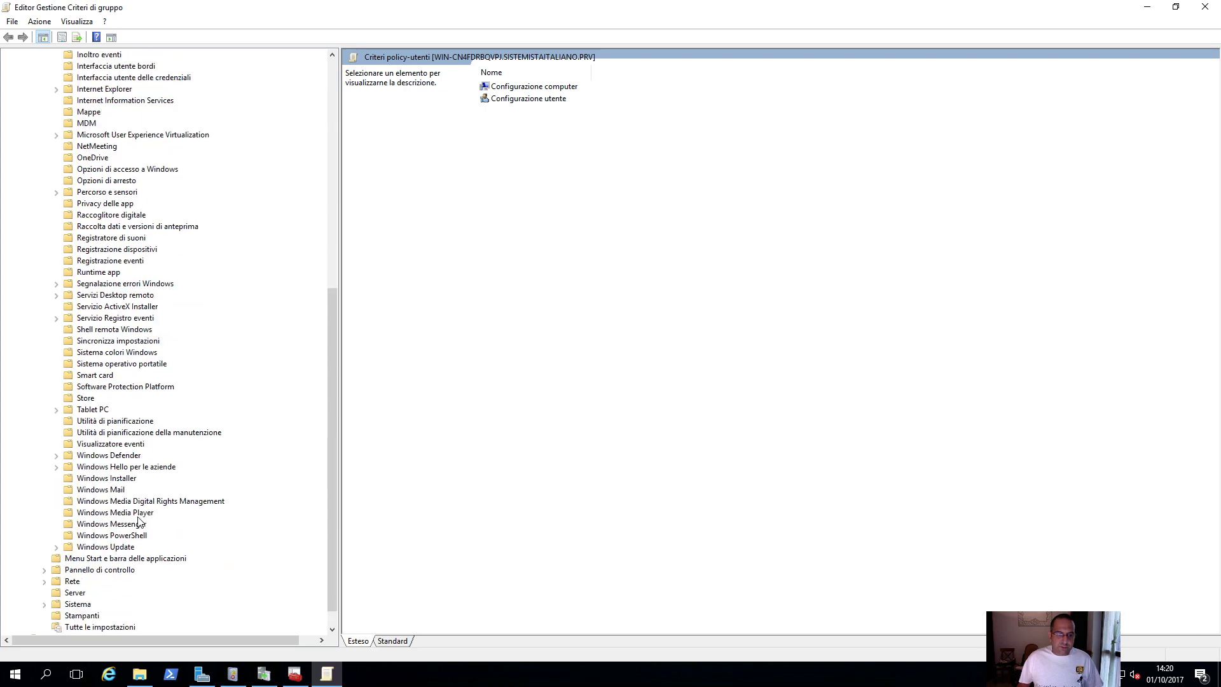
{"action": "left_click", "coordinate": [104, 525]}
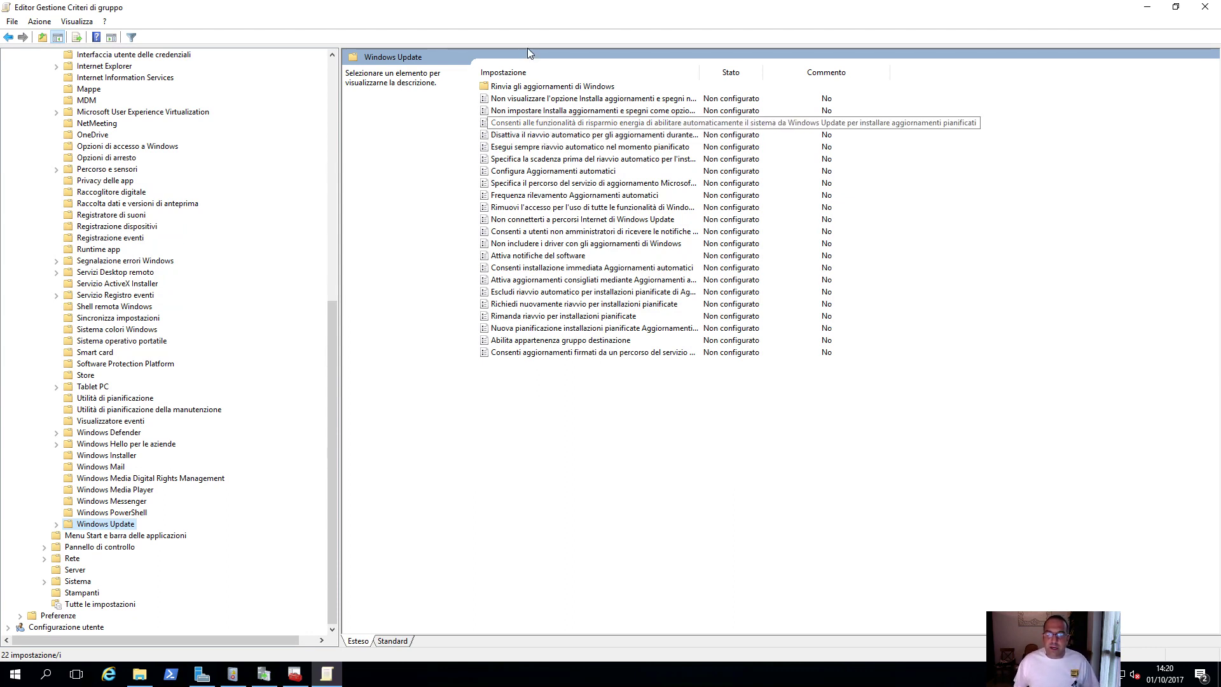
{"action": "left_click", "coordinate": [535, 66]}
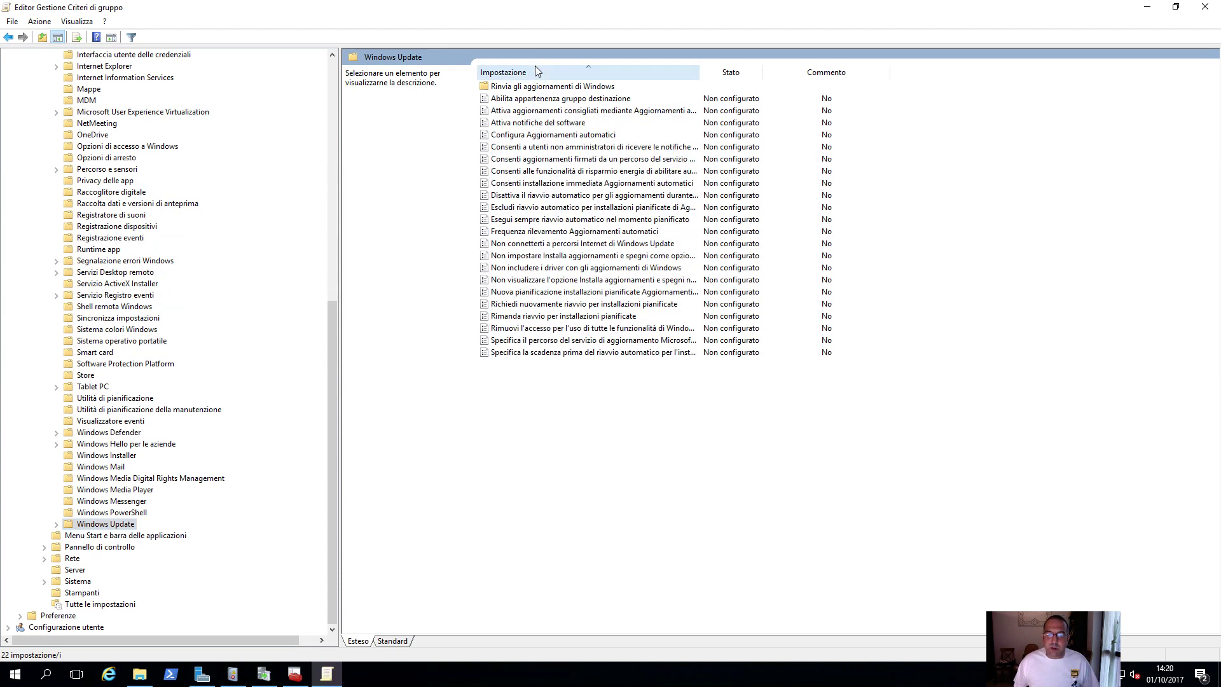
Enable the Configura Aggiornamenti automatici policy with option 3 - Download automatico e avviso per l'installazione
{"action": "double_click", "coordinate": [523, 135]}
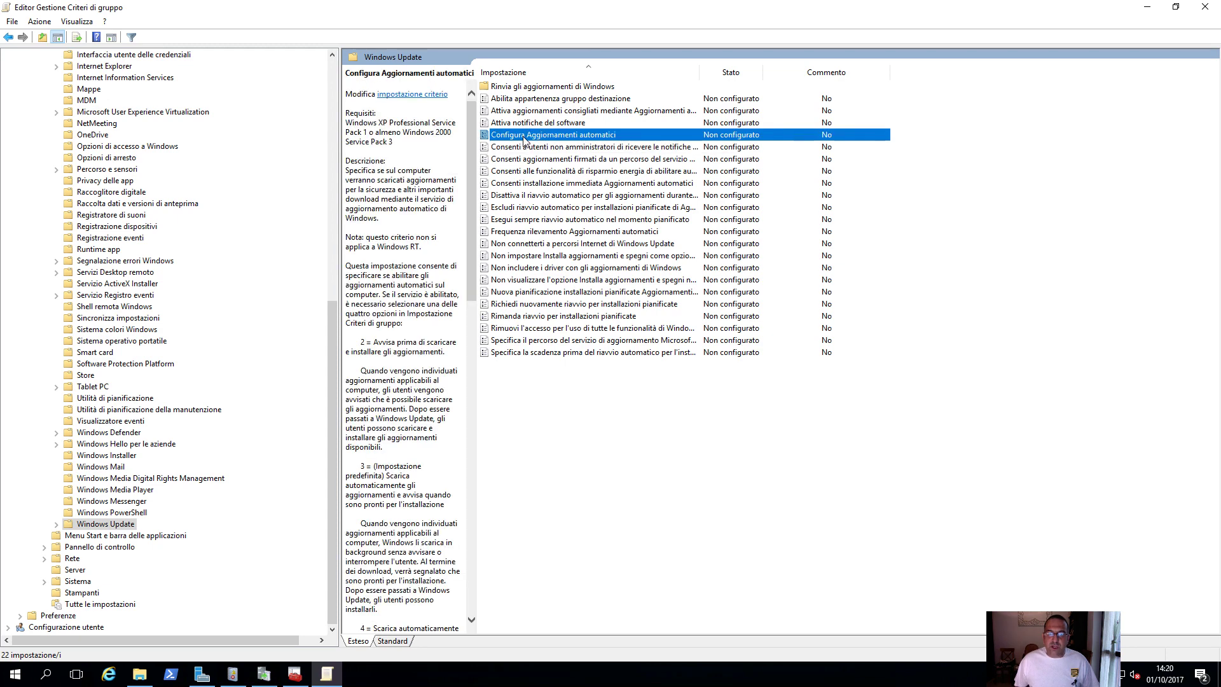
{"action": "left_click", "coordinate": [148, 227]}
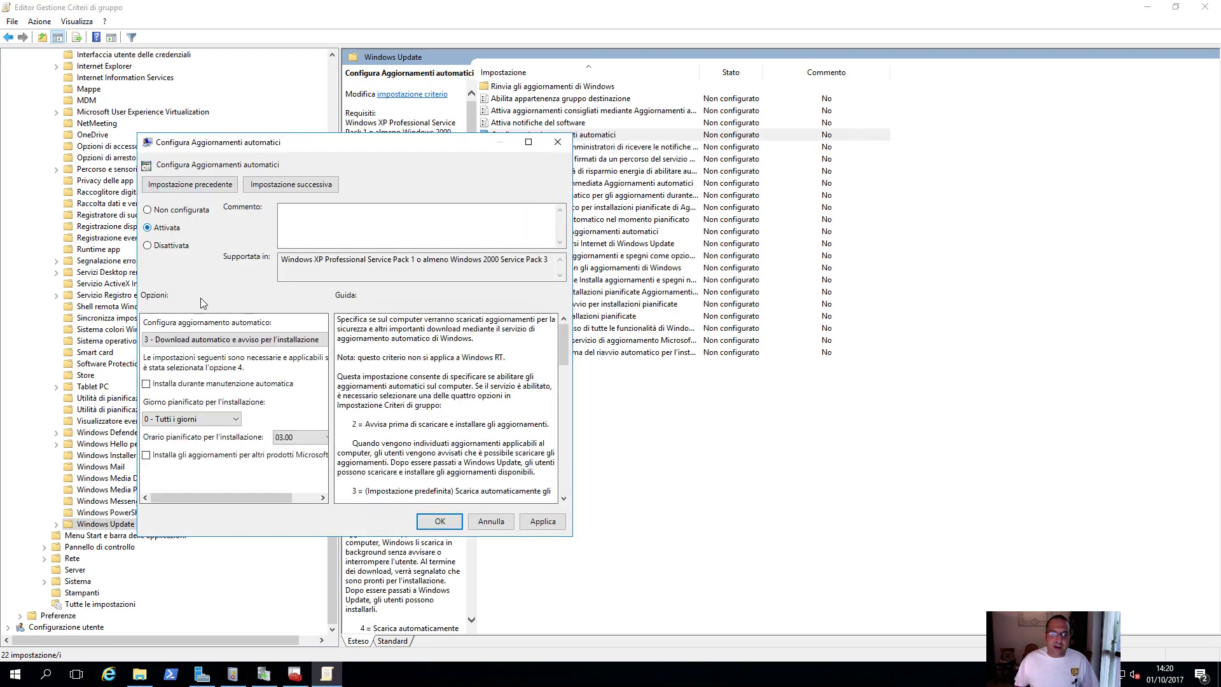
{"action": "left_click", "coordinate": [220, 340]}
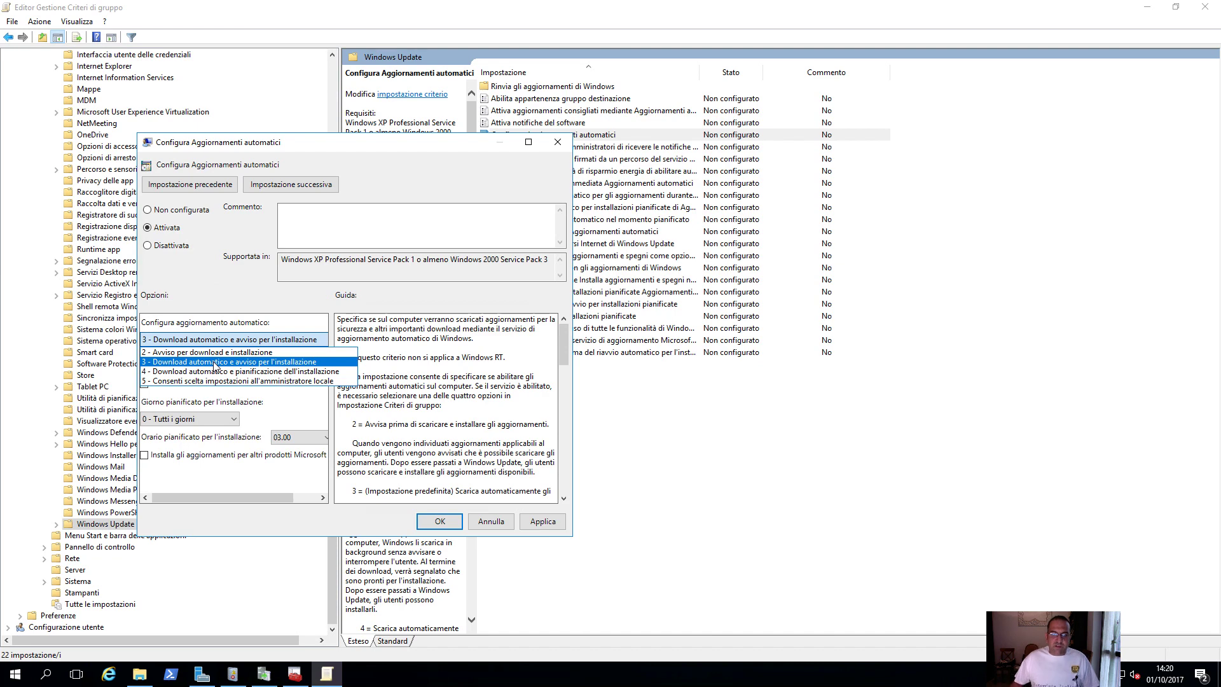
{"action": "left_click", "coordinate": [213, 361]}
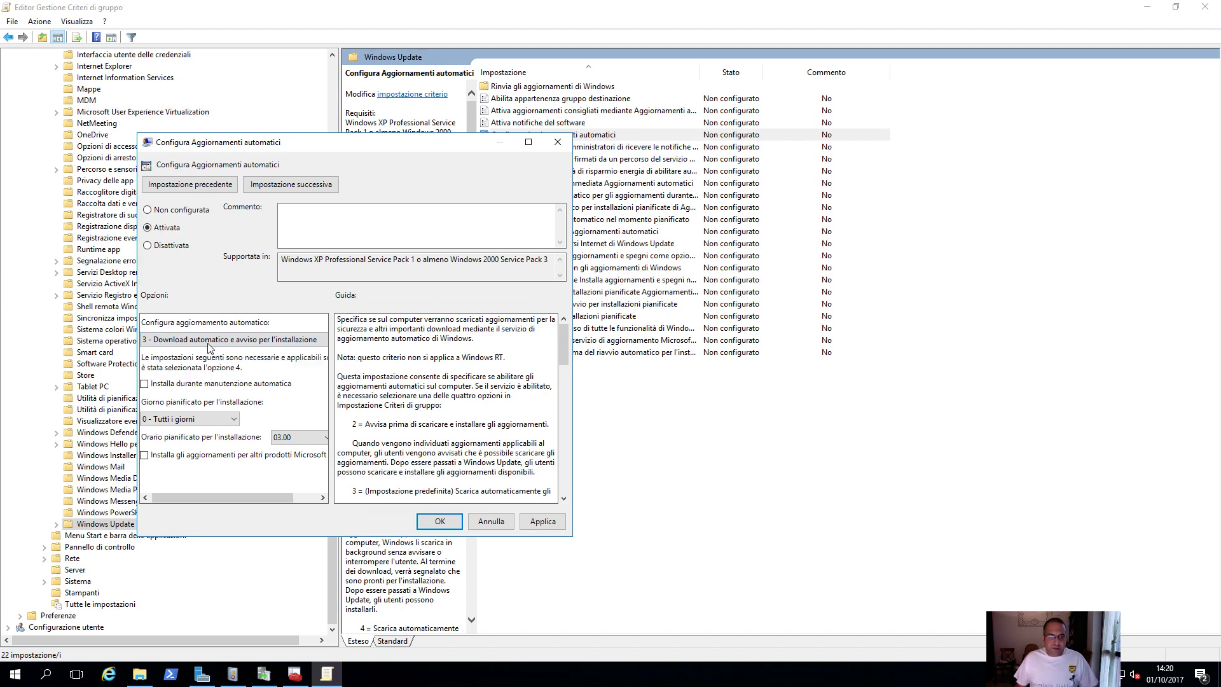
{"action": "left_click", "coordinate": [209, 342]}
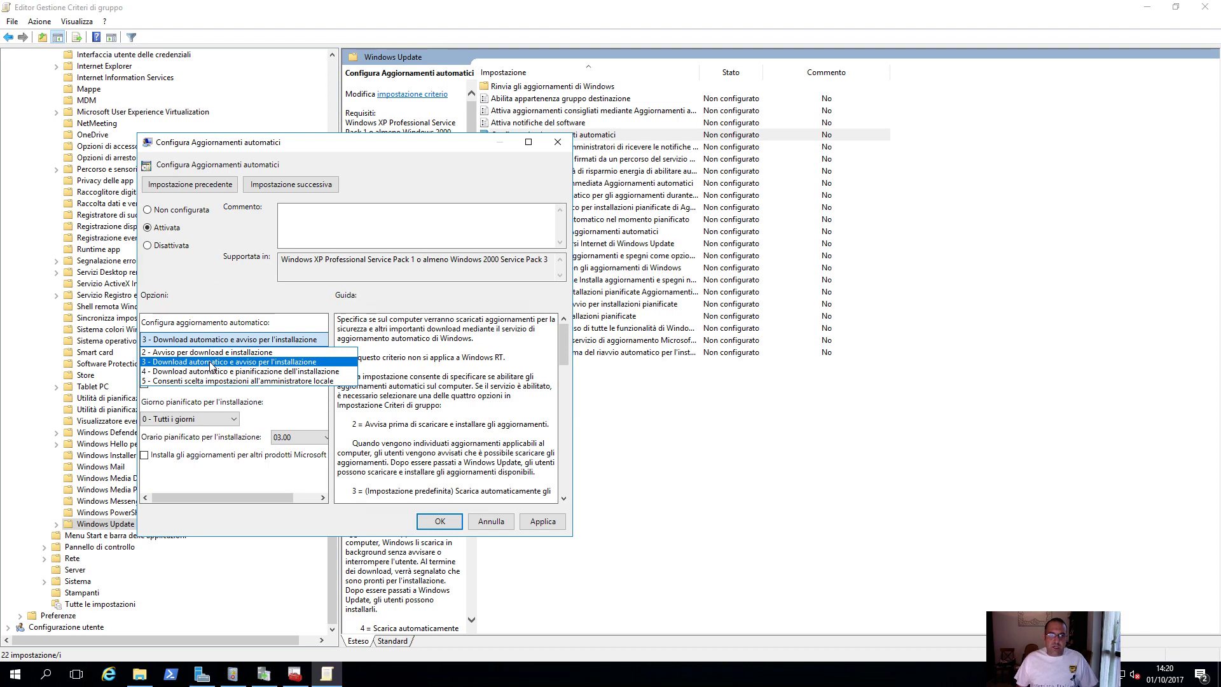
{"action": "left_click", "coordinate": [212, 362]}
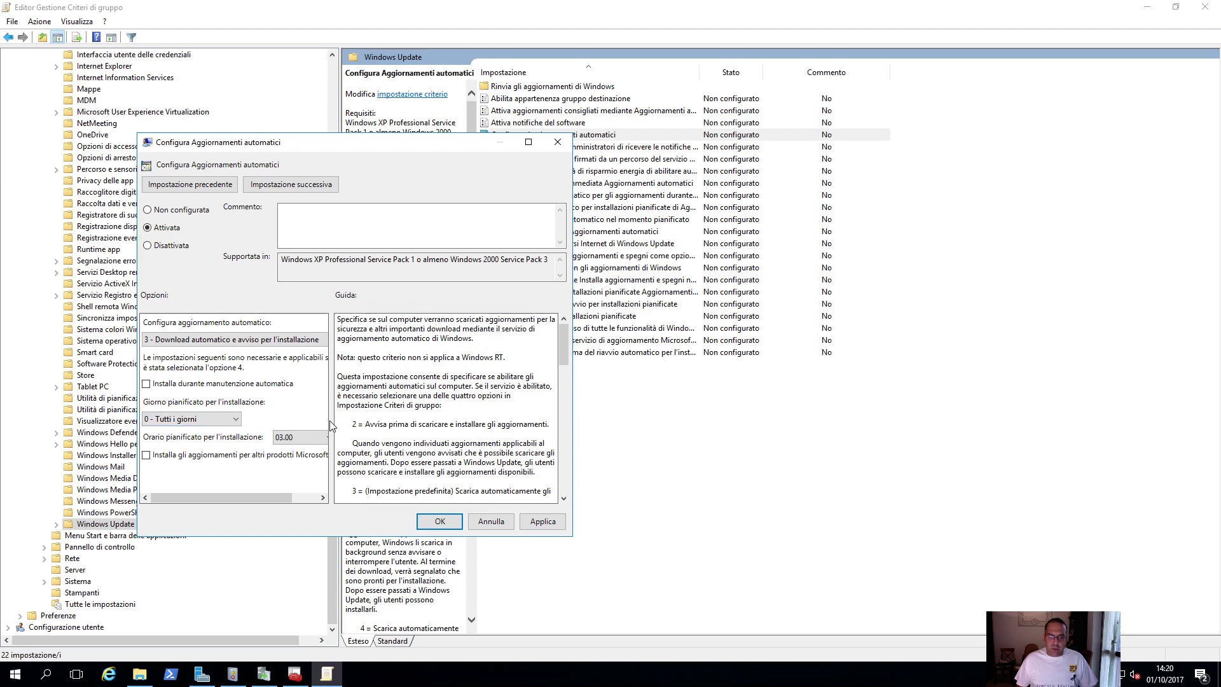
Schedule the update installation for 0 - Tutti i giorni at 13.00 and save the automatic updates policy
{"action": "left_click", "coordinate": [210, 422]}
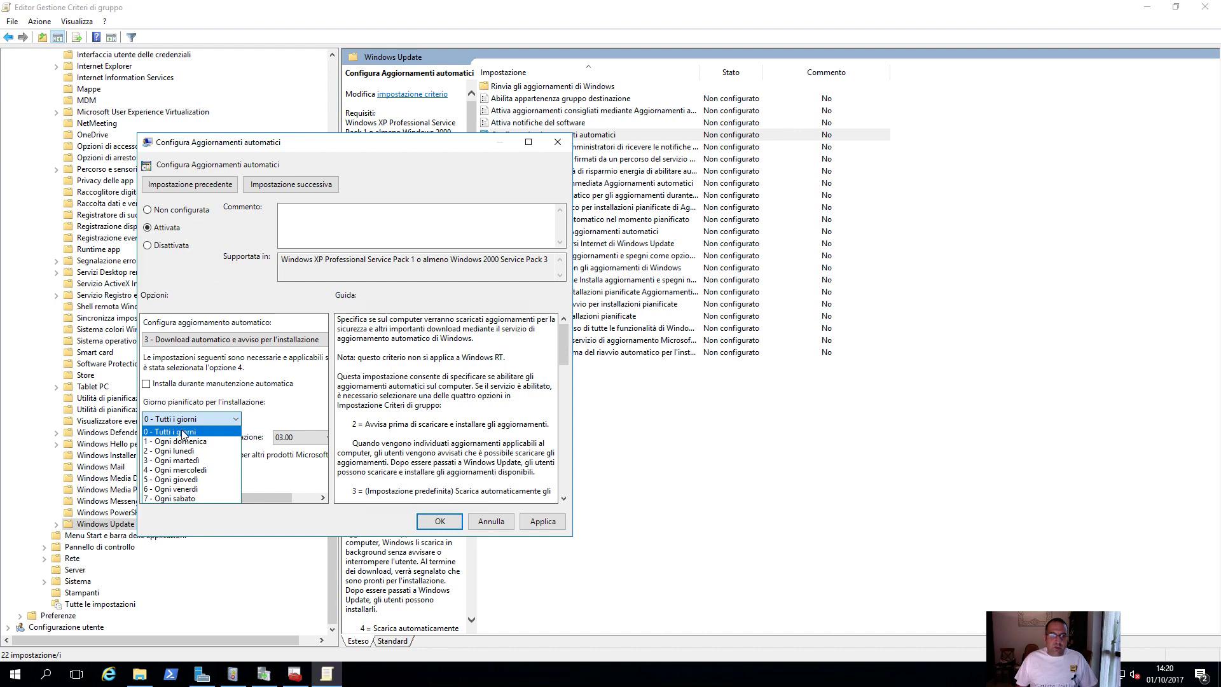
{"action": "left_click", "coordinate": [183, 433]}
{"action": "left_click", "coordinate": [299, 437]}
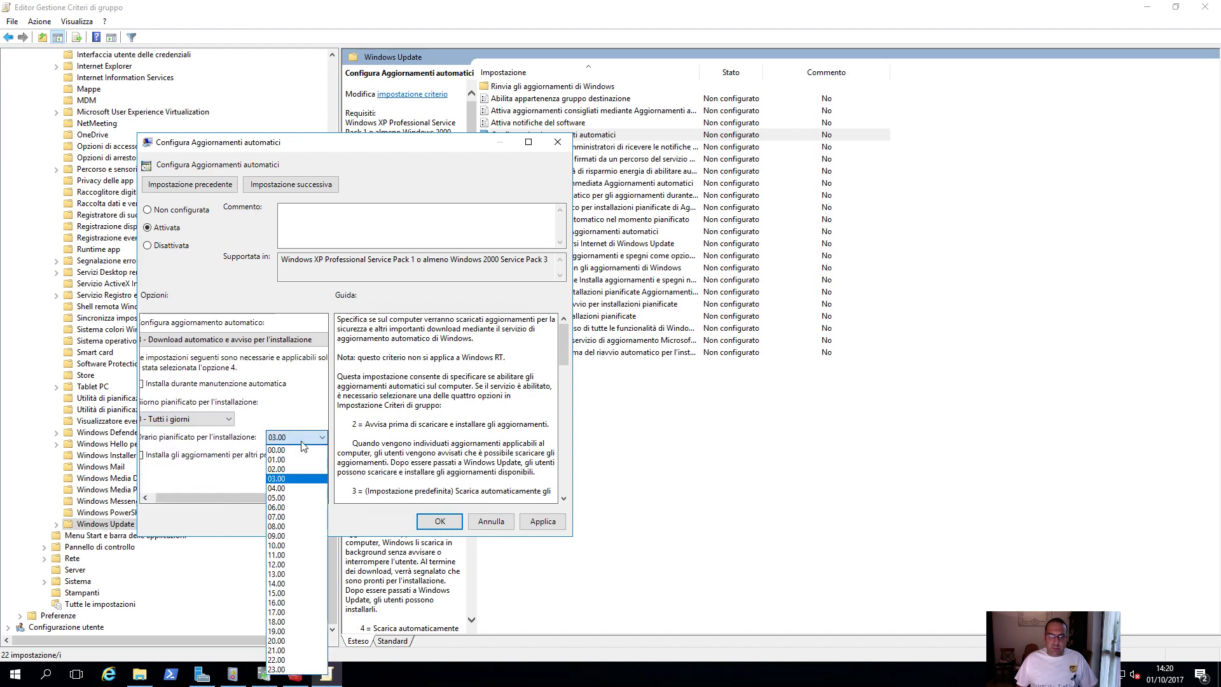
{"action": "left_click", "coordinate": [289, 574]}
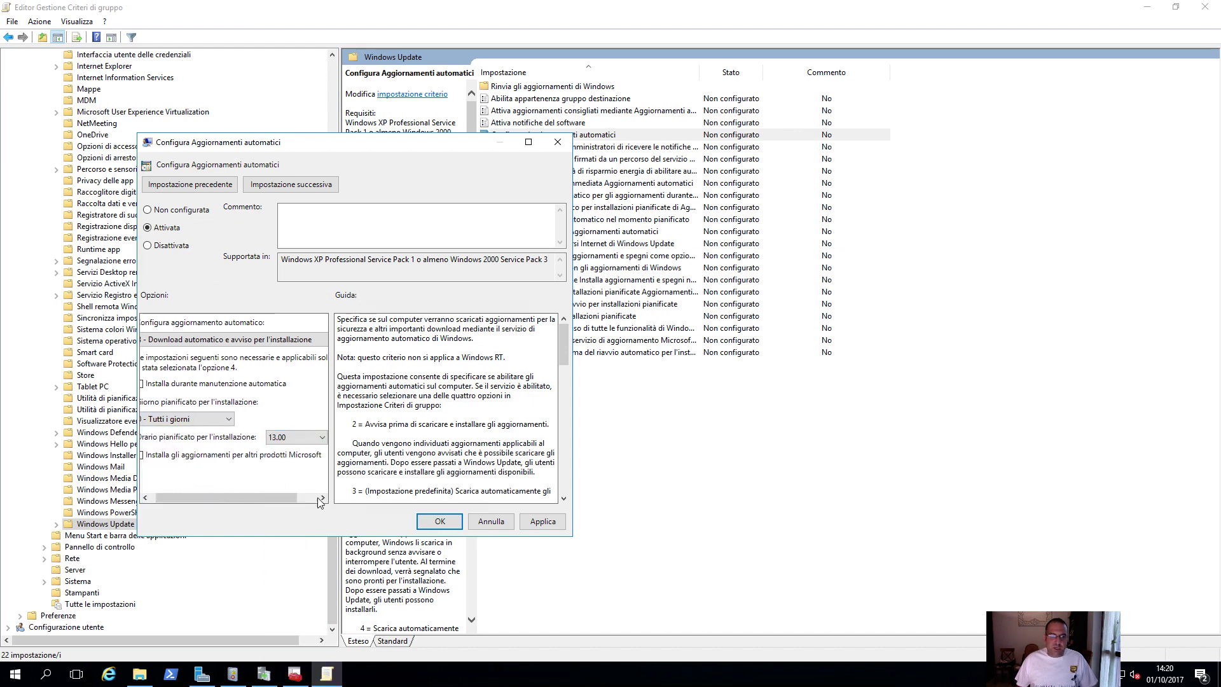
{"action": "left_click", "coordinate": [154, 497]}
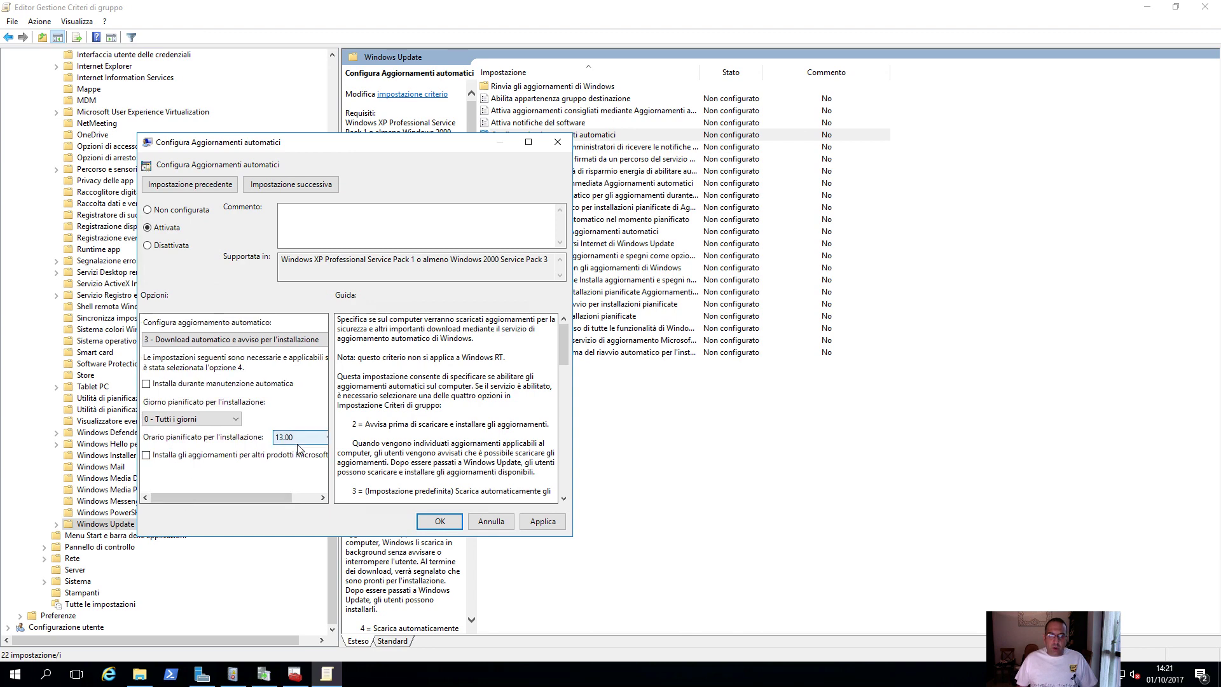
{"action": "left_click", "coordinate": [448, 521]}
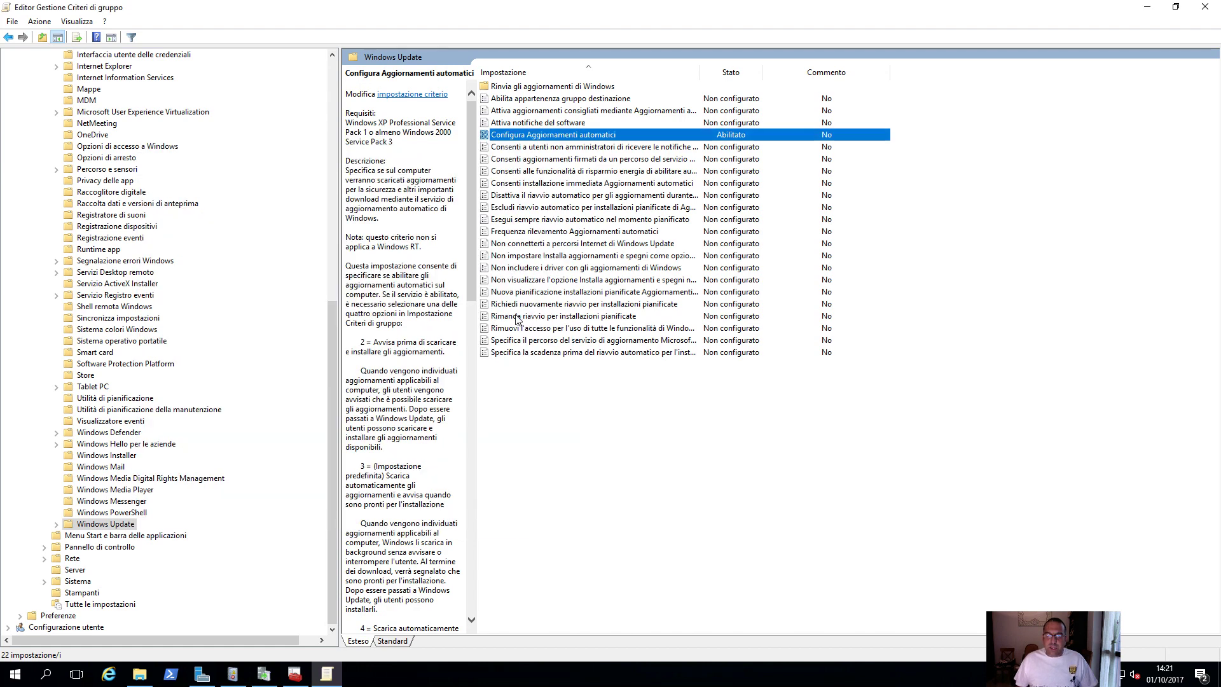
Enable the policy Specifica il percorso del servizio di aggiornamento Microsoft nella rete Intranet and widen its dialog to show the server fields
{"action": "left_click", "coordinate": [529, 352]}
{"action": "left_click", "coordinate": [520, 342]}
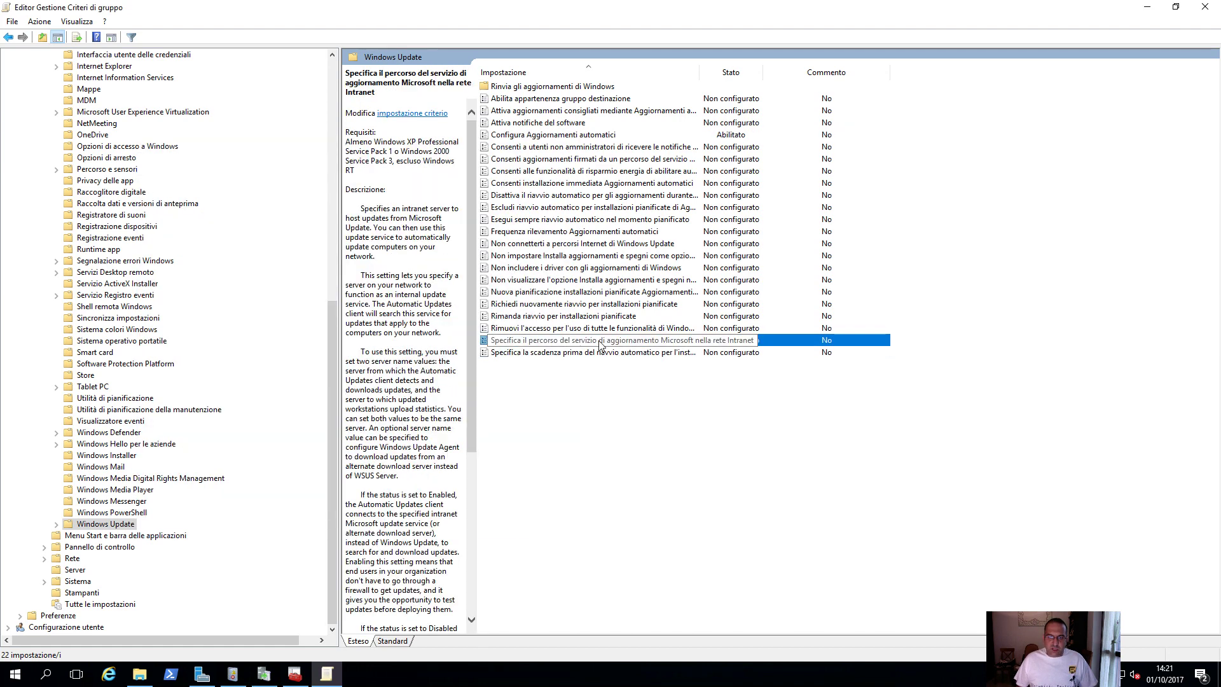
{"action": "double_click", "coordinate": [655, 344]}
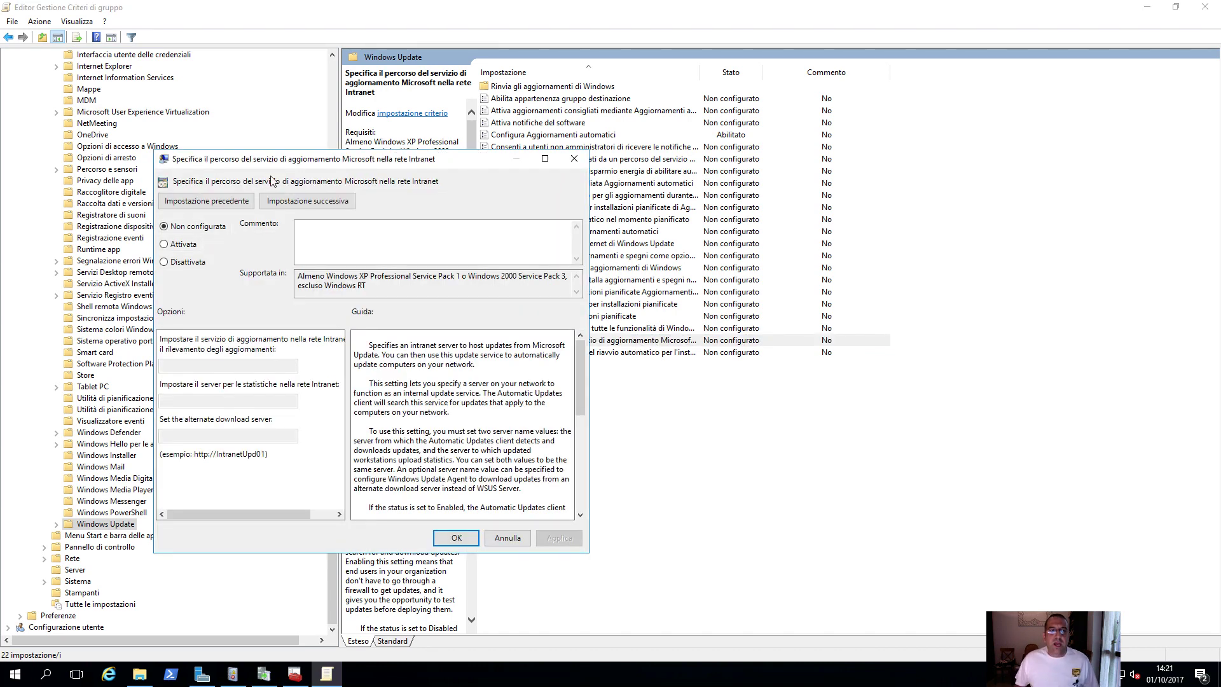
{"action": "left_click", "coordinate": [181, 245]}
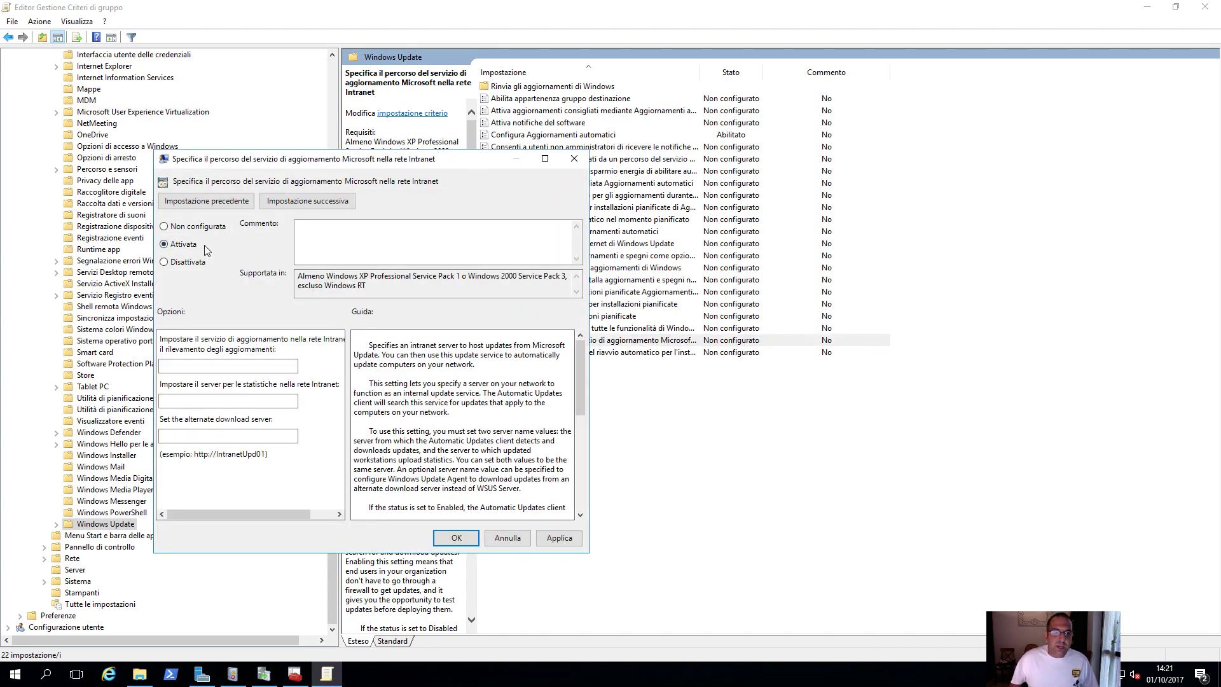
{"action": "left_click", "coordinate": [220, 367]}
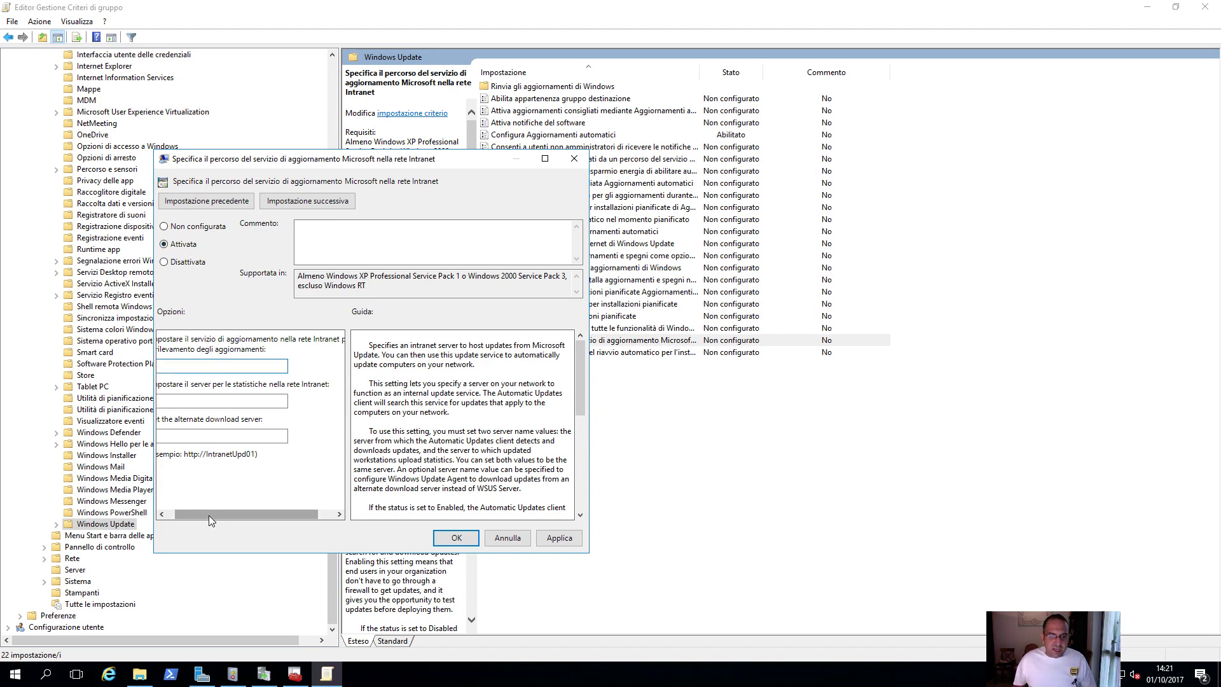
{"action": "left_click", "coordinate": [162, 513]}
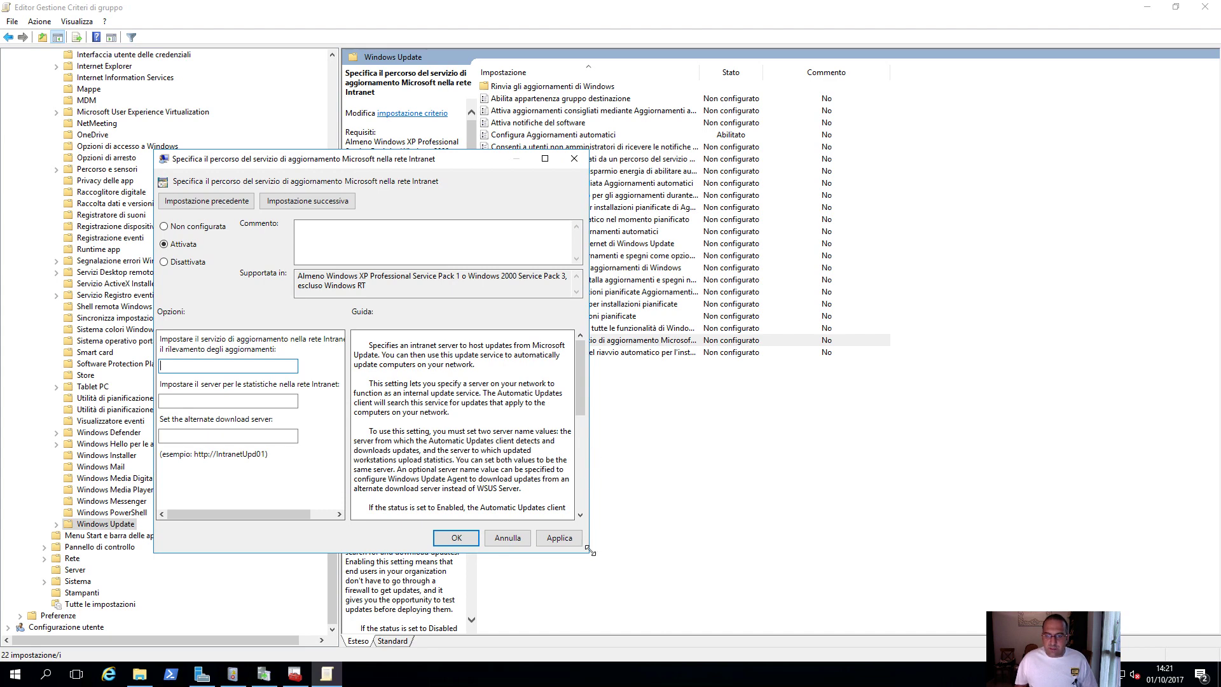
{"action": "left_click_drag", "start_coordinate": [590, 551], "coordinate": [935, 549]}
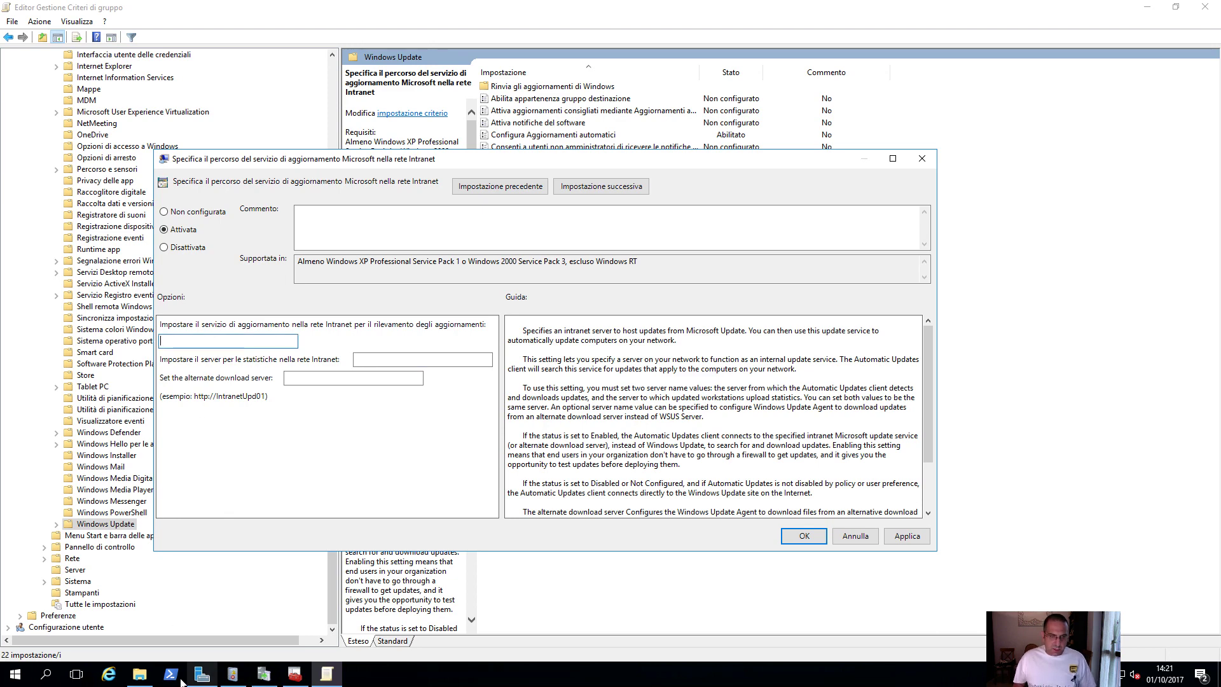
Open an administrator command prompt and look up the server's name with the hostname command
{"action": "left_click", "coordinate": [17, 679]}
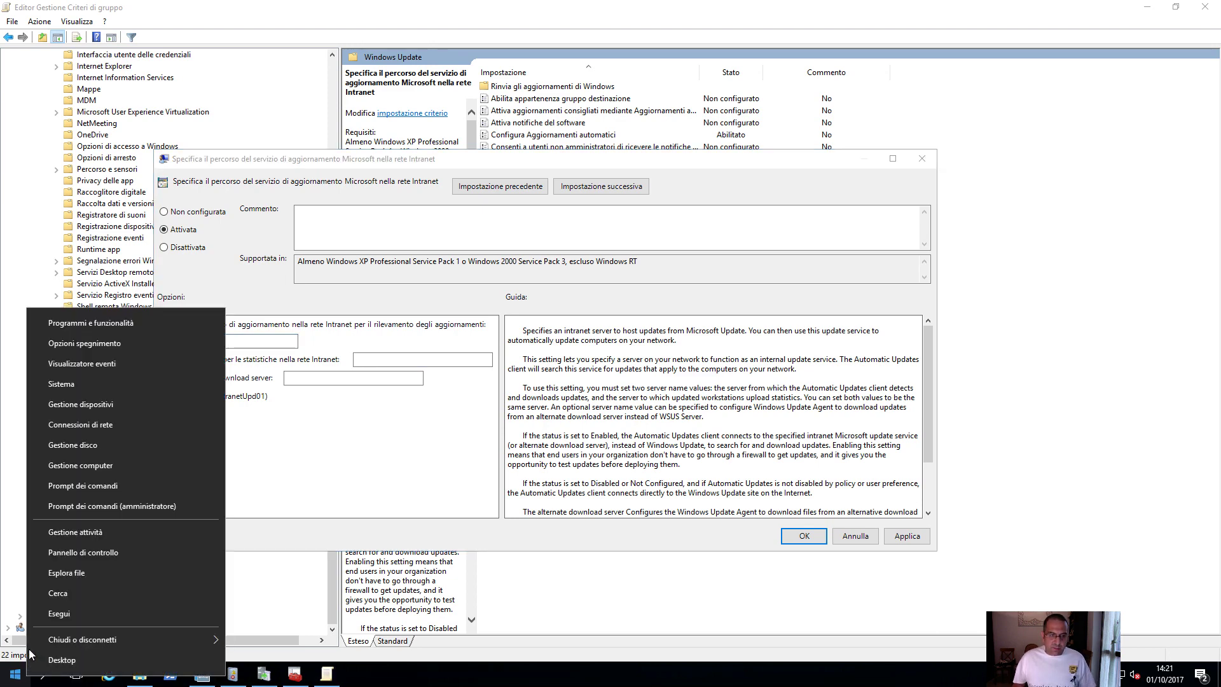
{"action": "left_click", "coordinate": [100, 487]}
{"action": "key", "text": "super+x"}
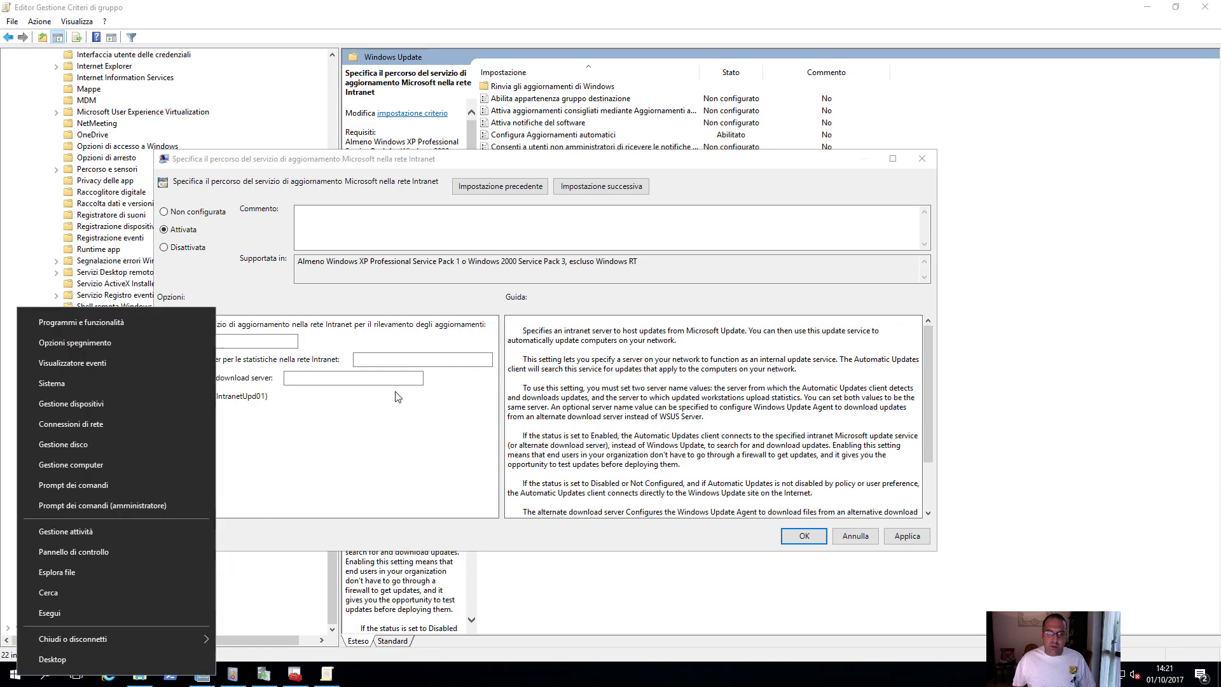
{"action": "left_click", "coordinate": [127, 506]}
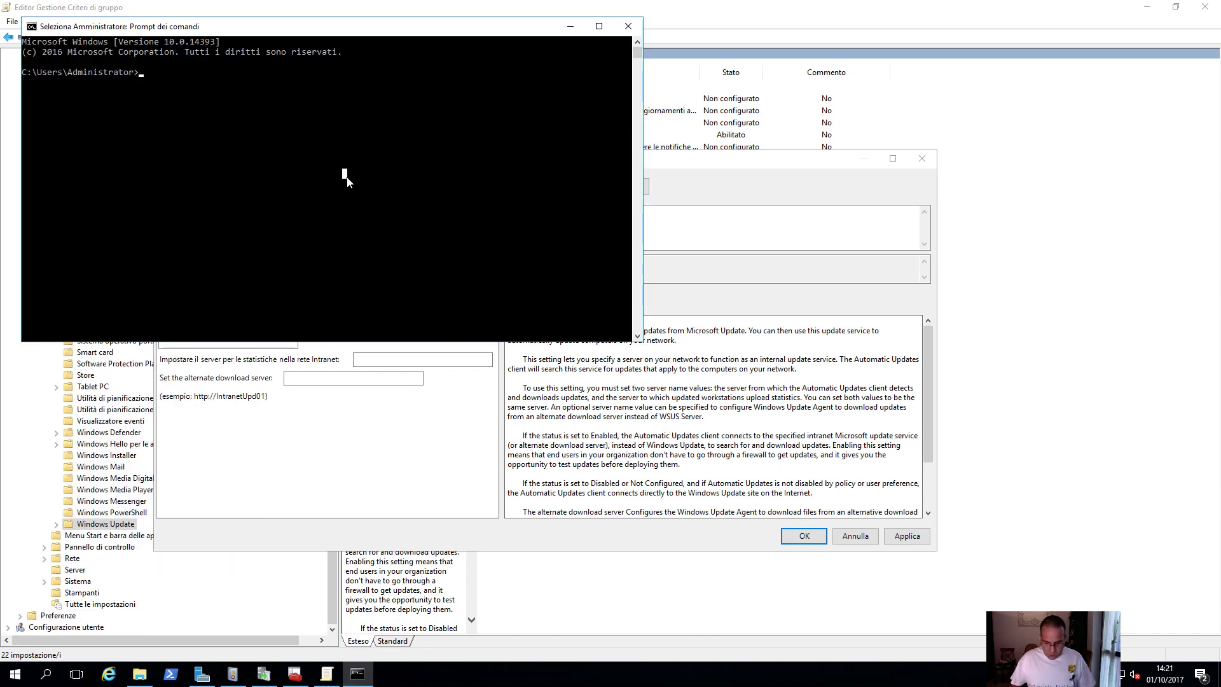
{"action": "type", "text": "hostname"}
{"action": "key", "text": "Return"}
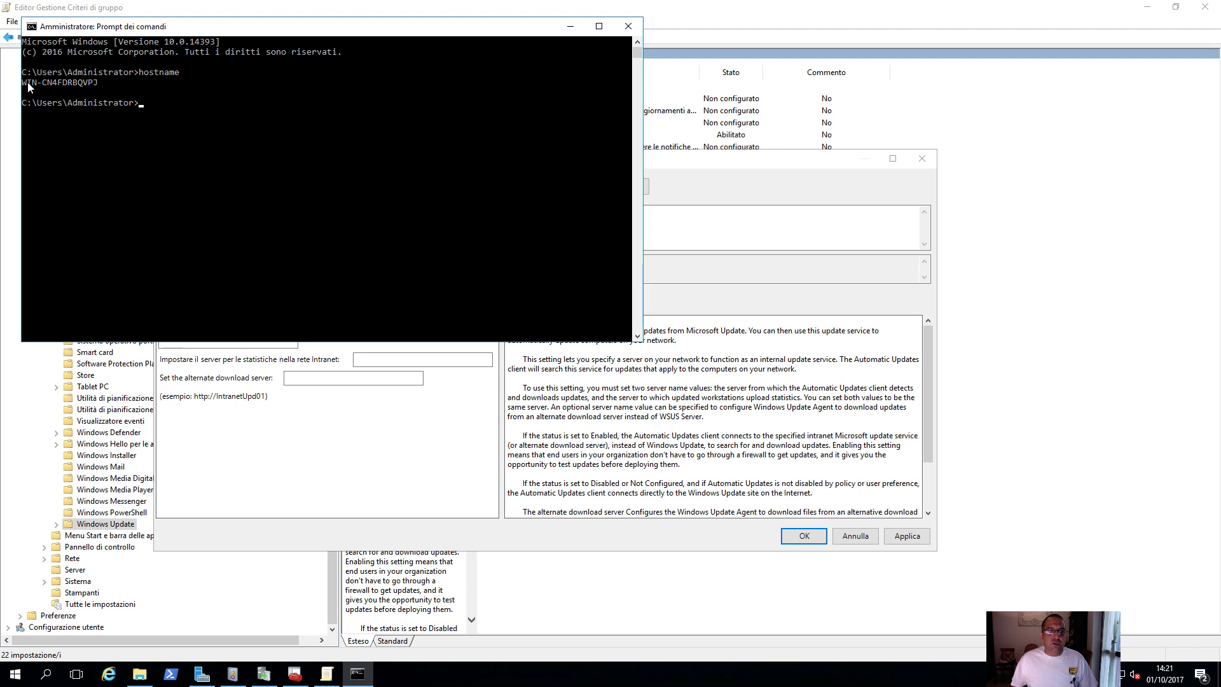
Copy the server's hostname from the command prompt and switch to the win10 remote session in full screen
{"action": "left_click_drag", "start_coordinate": [25, 82], "coordinate": [92, 86]}
{"action": "right_click", "coordinate": [92, 86]}
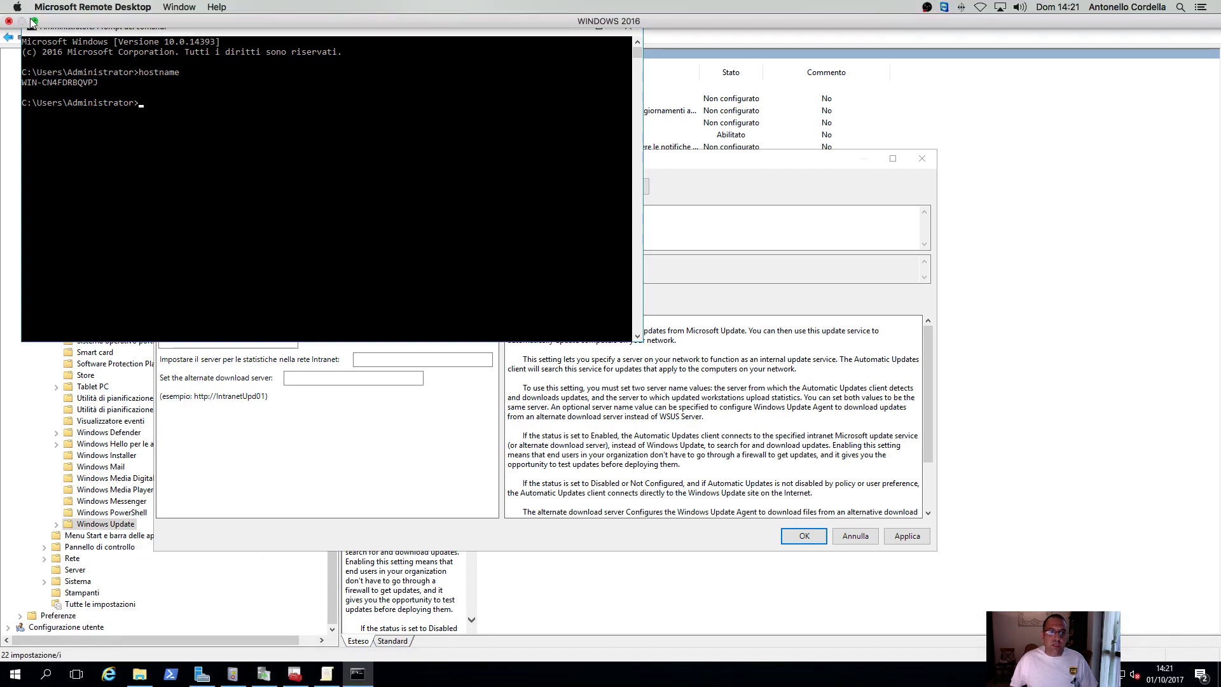
{"action": "left_click", "coordinate": [34, 21]}
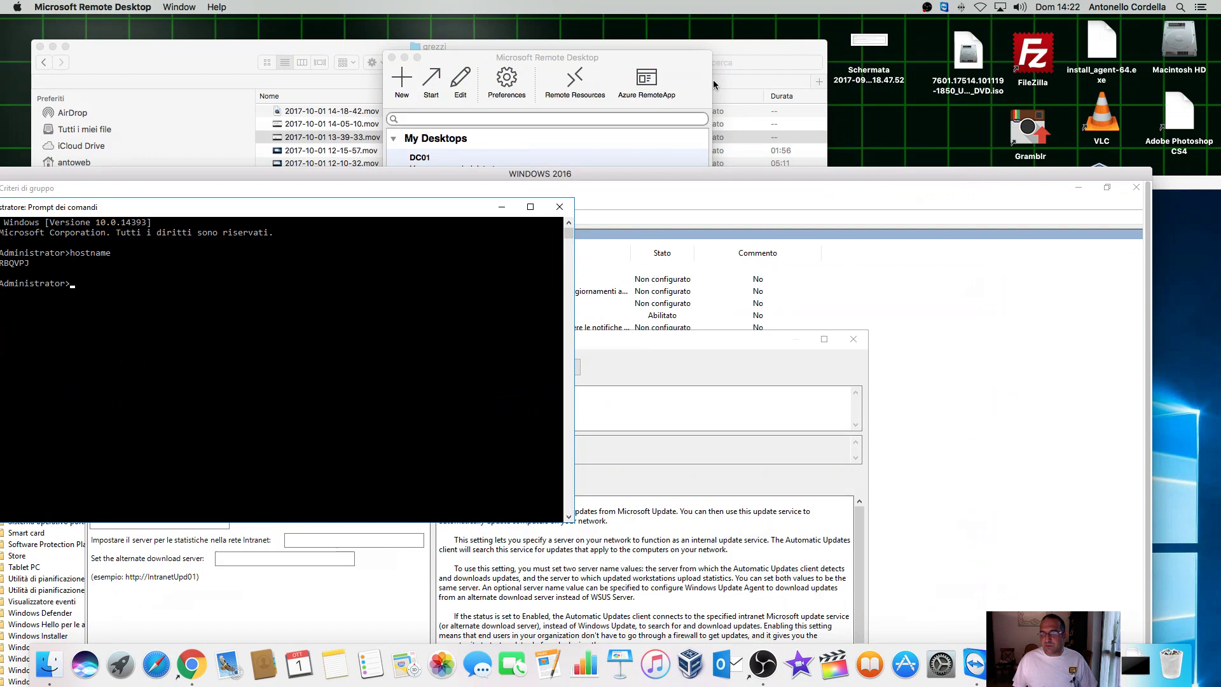
{"action": "left_click", "coordinate": [676, 56]}
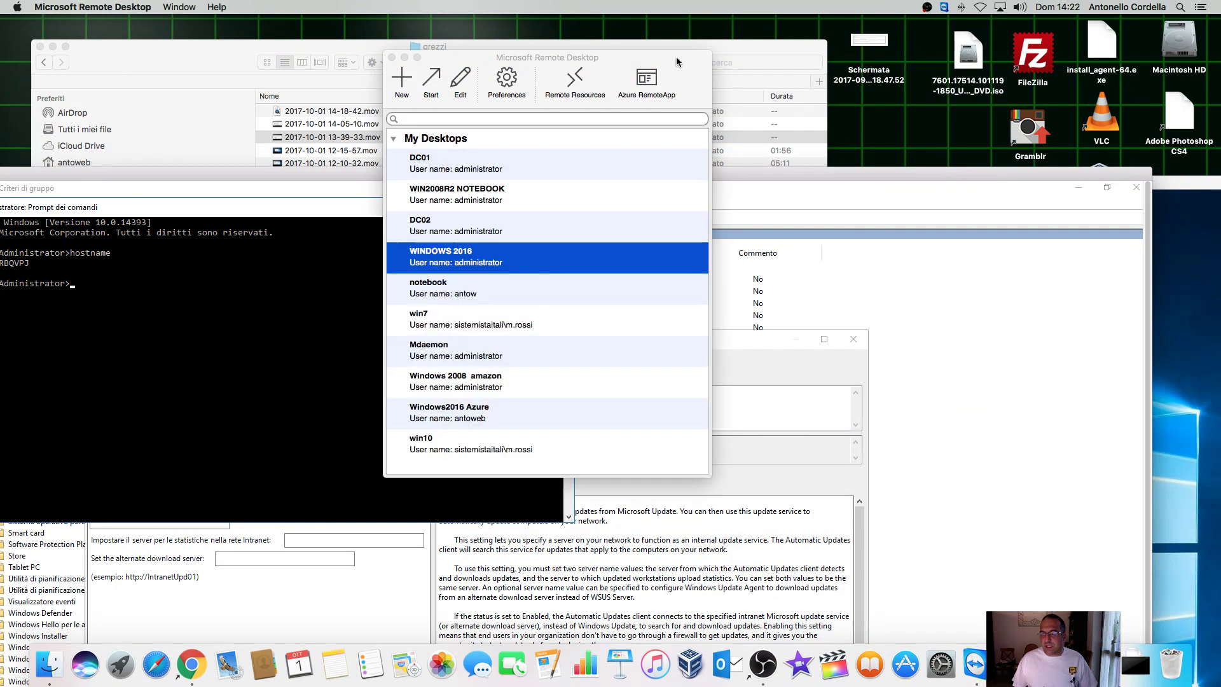
{"action": "left_click", "coordinate": [1191, 186]}
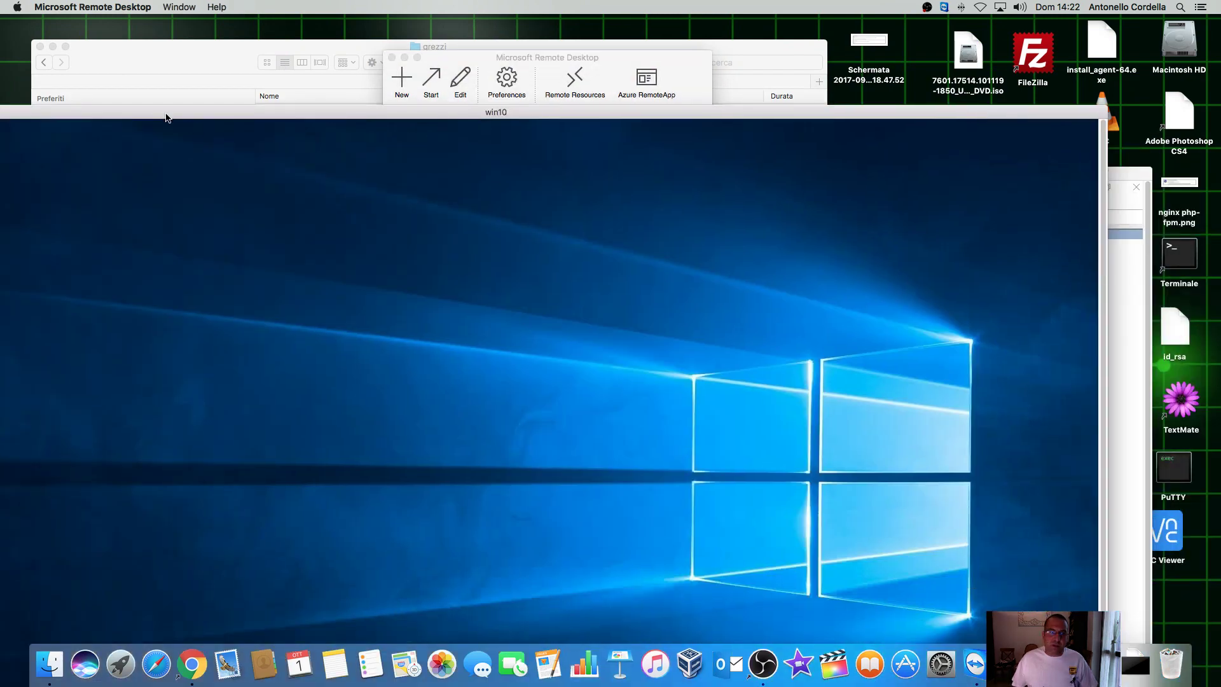
{"action": "left_click_drag", "start_coordinate": [169, 117], "coordinate": [224, 118]}
{"action": "left_click", "coordinate": [89, 110]}
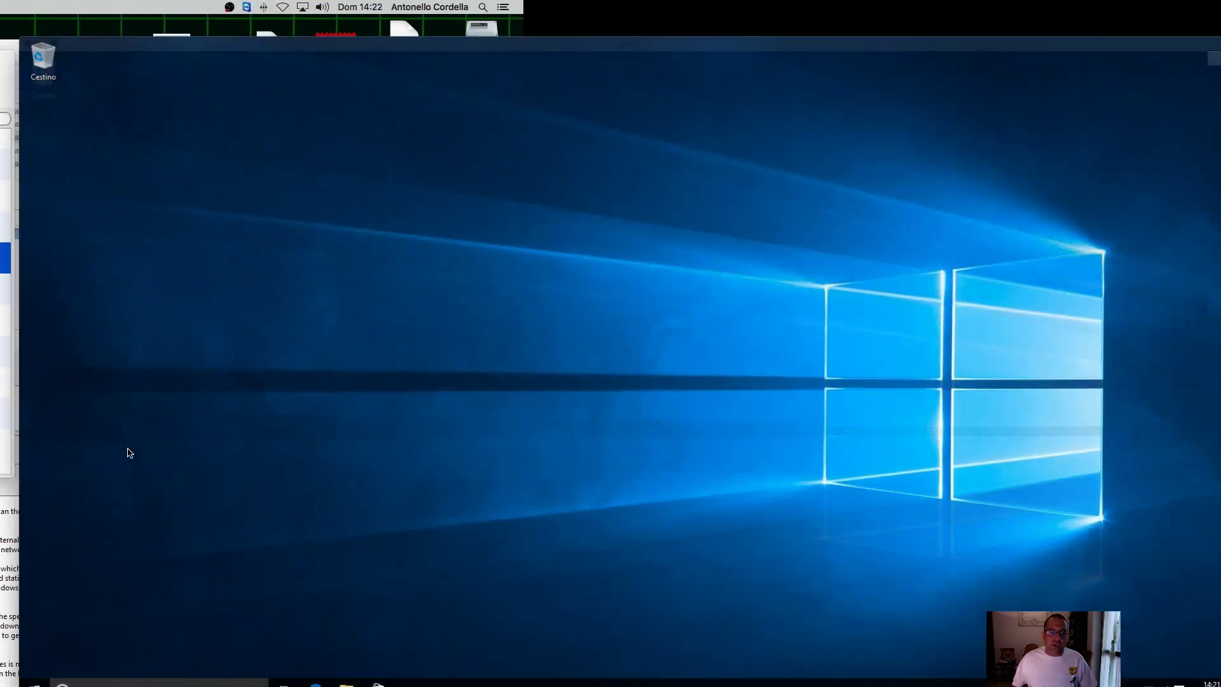
Open a command prompt on the Windows 10 client and ping WIN-CN4FDRBQVPJ to test the connection to the server
{"action": "right_click", "coordinate": [15, 674]}
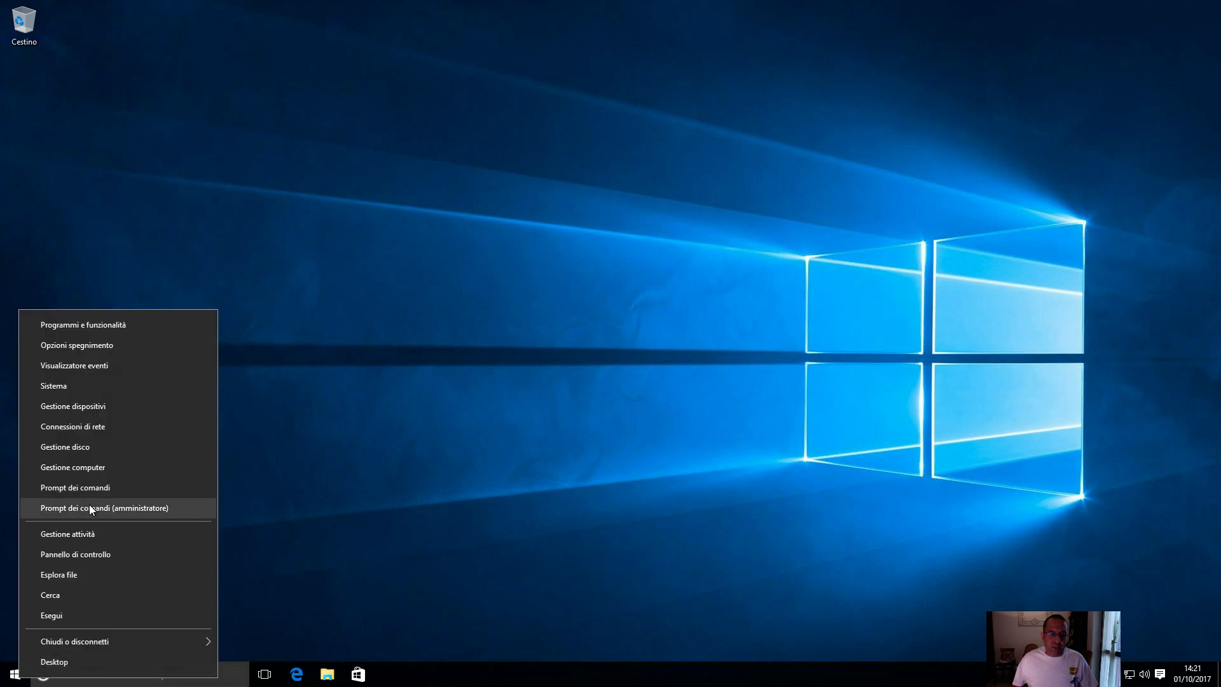
{"action": "left_click", "coordinate": [323, 283]}
{"action": "left_click", "coordinate": [314, 229]}
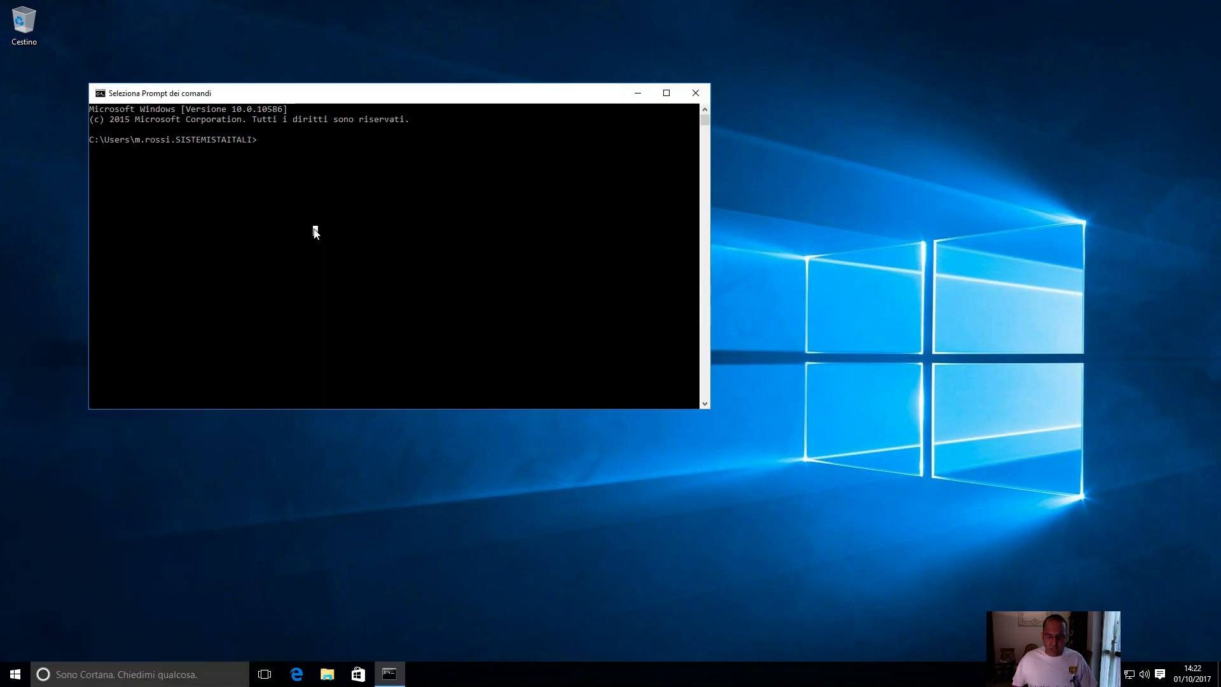
{"action": "type", "text": "ping"}
{"action": "key", "text": "ctrl+v"}
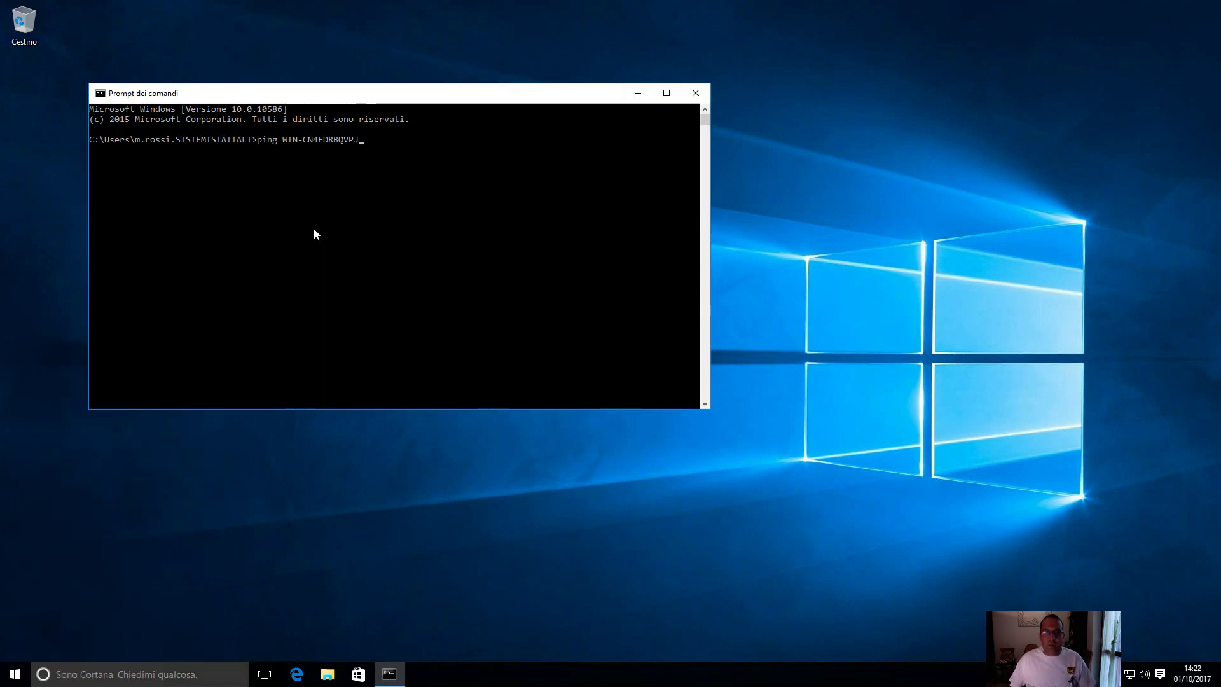
{"action": "key", "text": "Return"}
{"action": "left_click_drag", "start_coordinate": [151, 171], "coordinate": [222, 173]}
{"action": "left_click", "coordinate": [410, 167]}
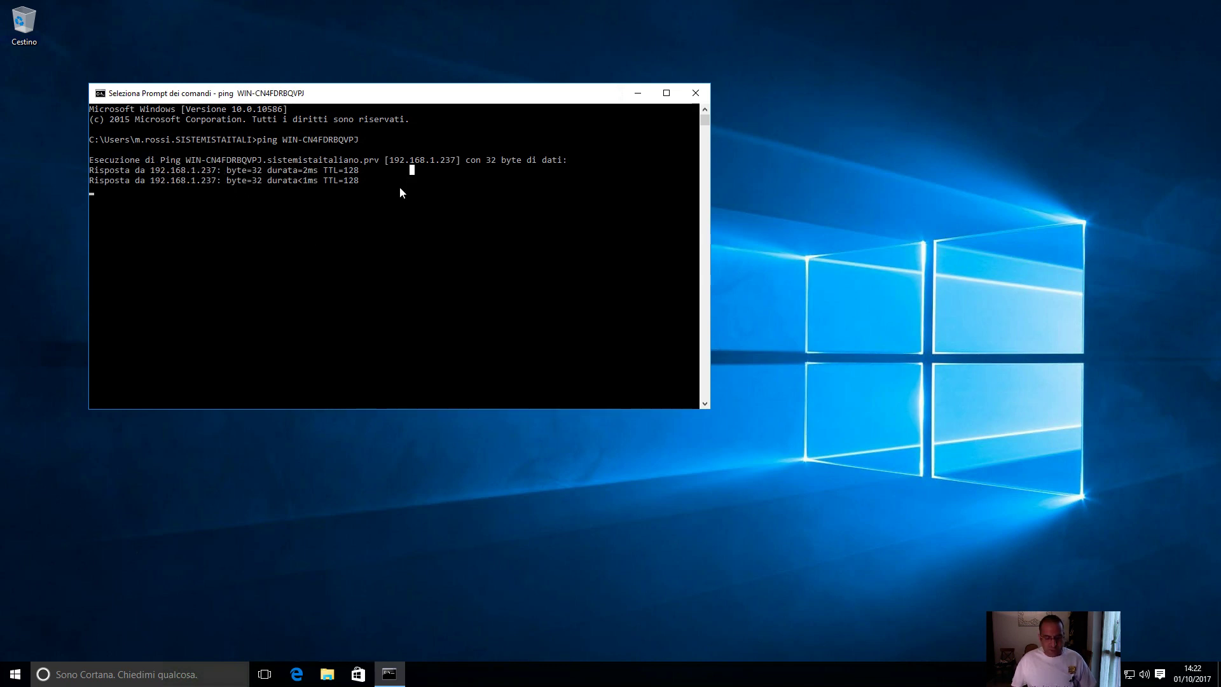
{"action": "key", "text": "Escape"}
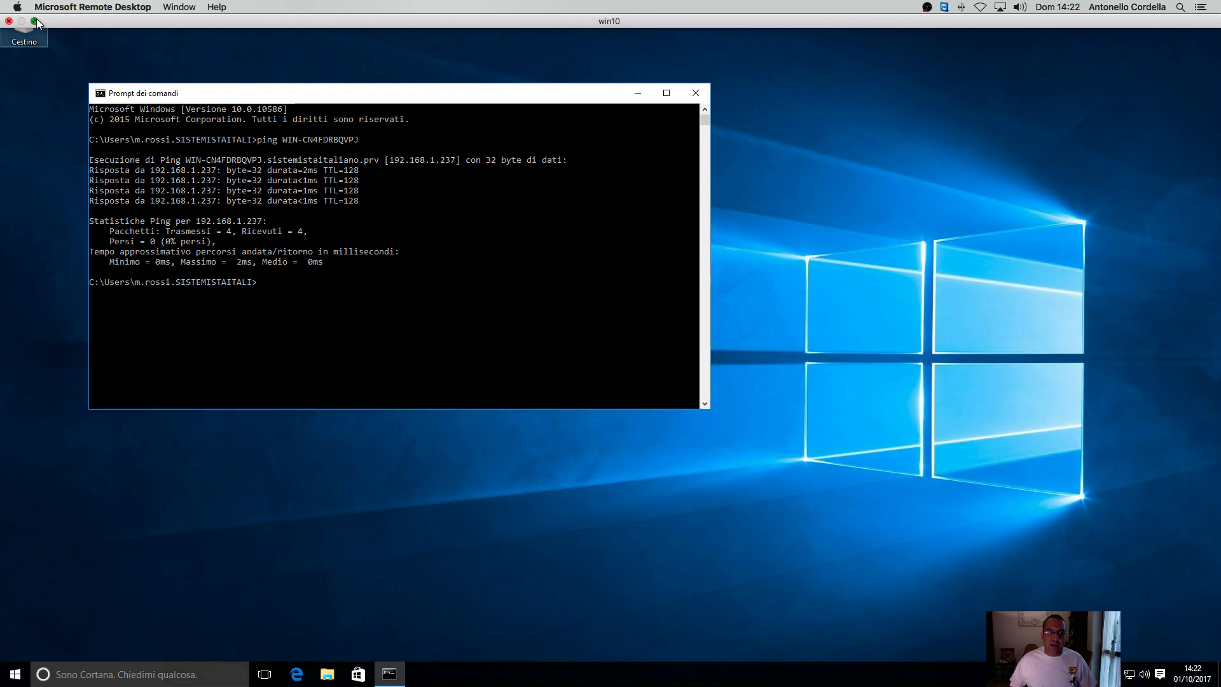
Switch back to the WINDOWS 2016 remote session in full screen
{"action": "left_click", "coordinate": [35, 21]}
{"action": "left_click", "coordinate": [42, 168]}
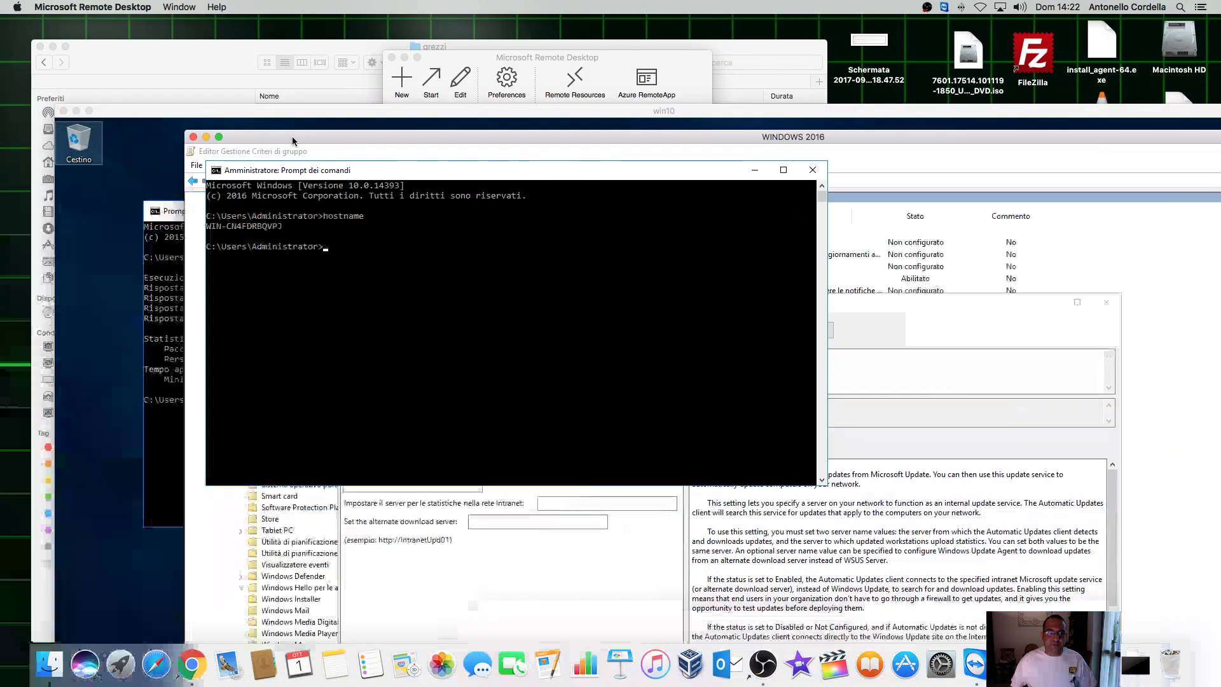
{"action": "left_click", "coordinate": [368, 82]}
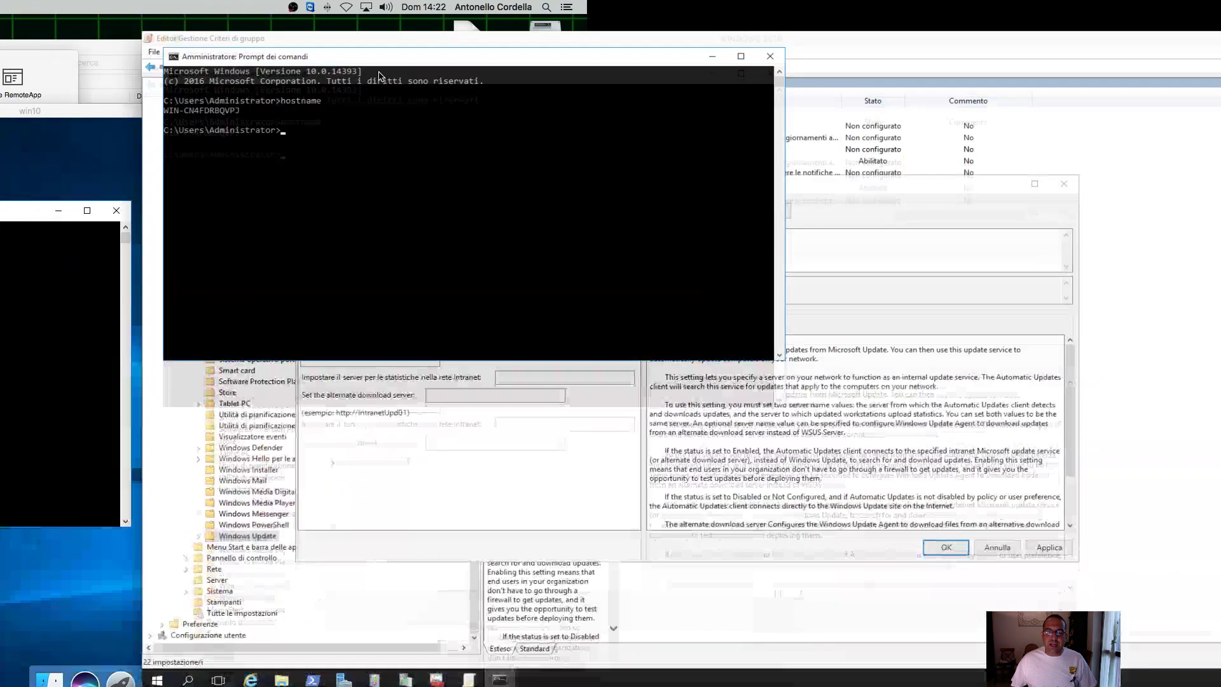
{"action": "left_click", "coordinate": [224, 339]}
{"action": "type", "text": "h"}
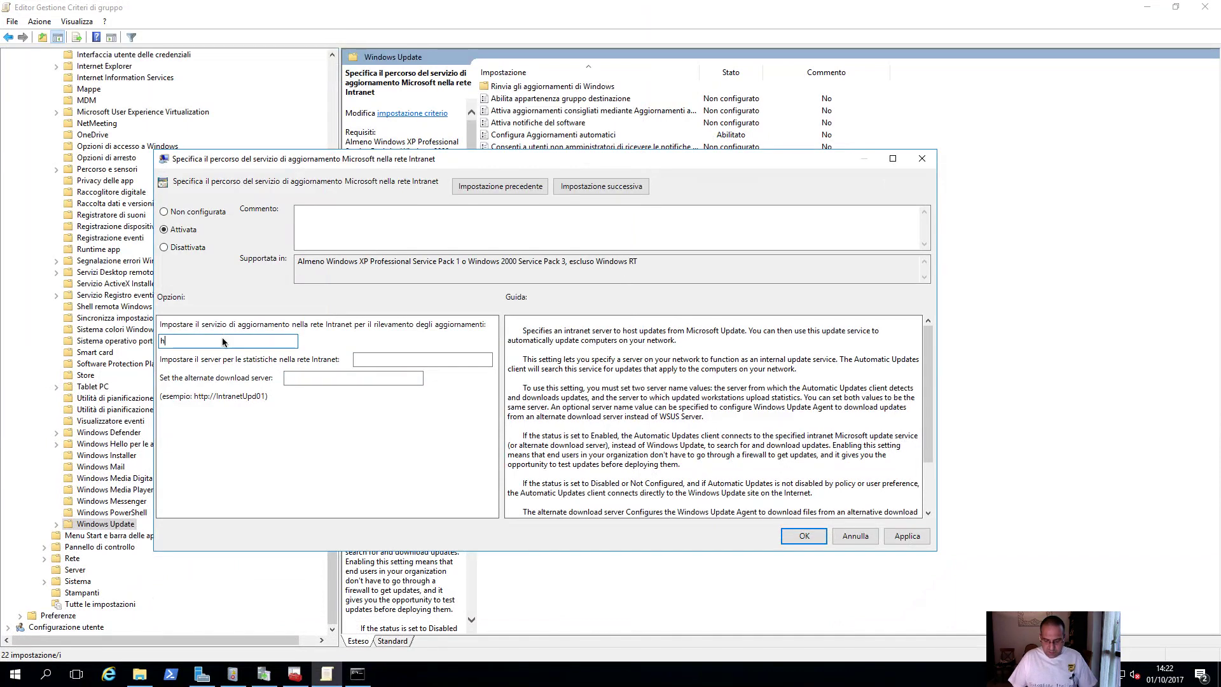
{"action": "type", "text": "ttp://"}
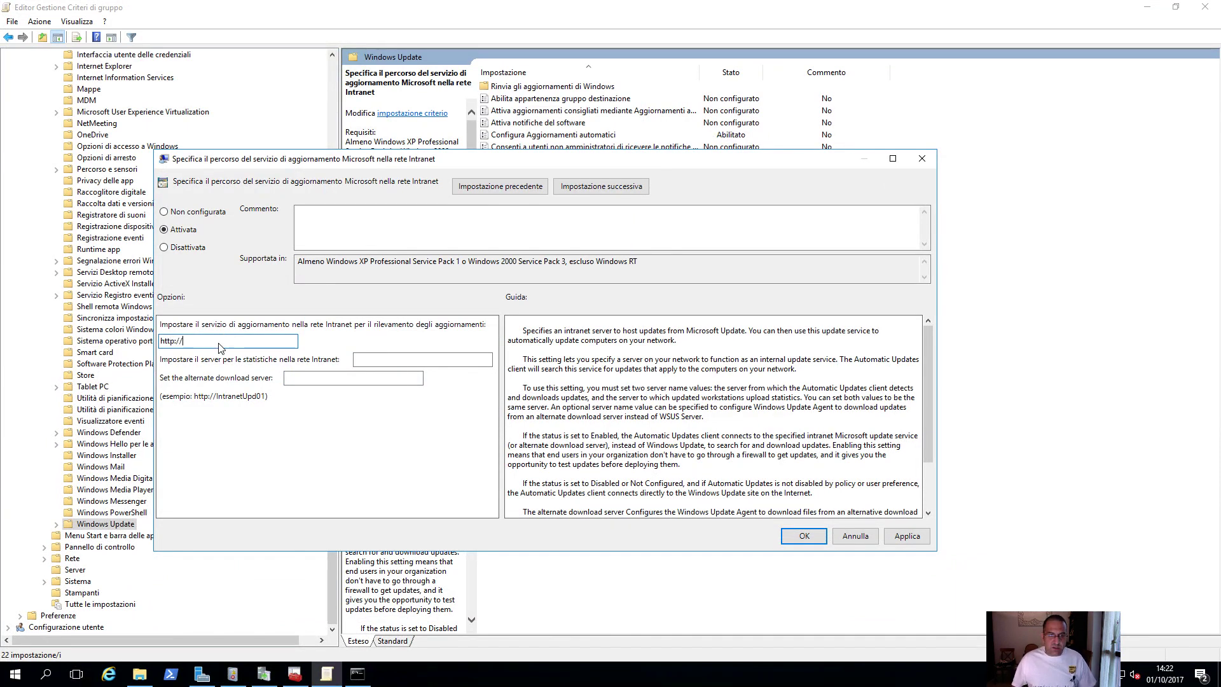
{"action": "right_click", "coordinate": [222, 342]}
{"action": "left_click", "coordinate": [251, 398]}
{"action": "left_click", "coordinate": [358, 674]}
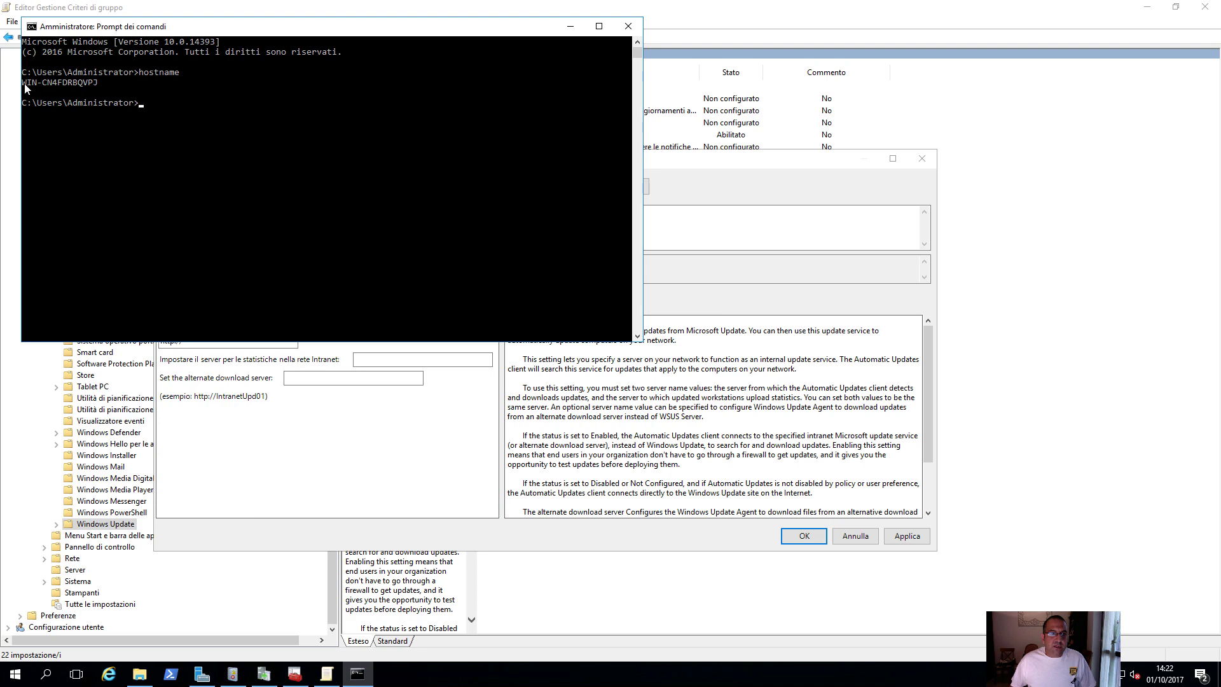
{"action": "left_click_drag", "start_coordinate": [28, 83], "coordinate": [93, 87]}
{"action": "right_click", "coordinate": [94, 87]}
{"action": "left_click", "coordinate": [312, 434]}
{"action": "left_click", "coordinate": [236, 342]}
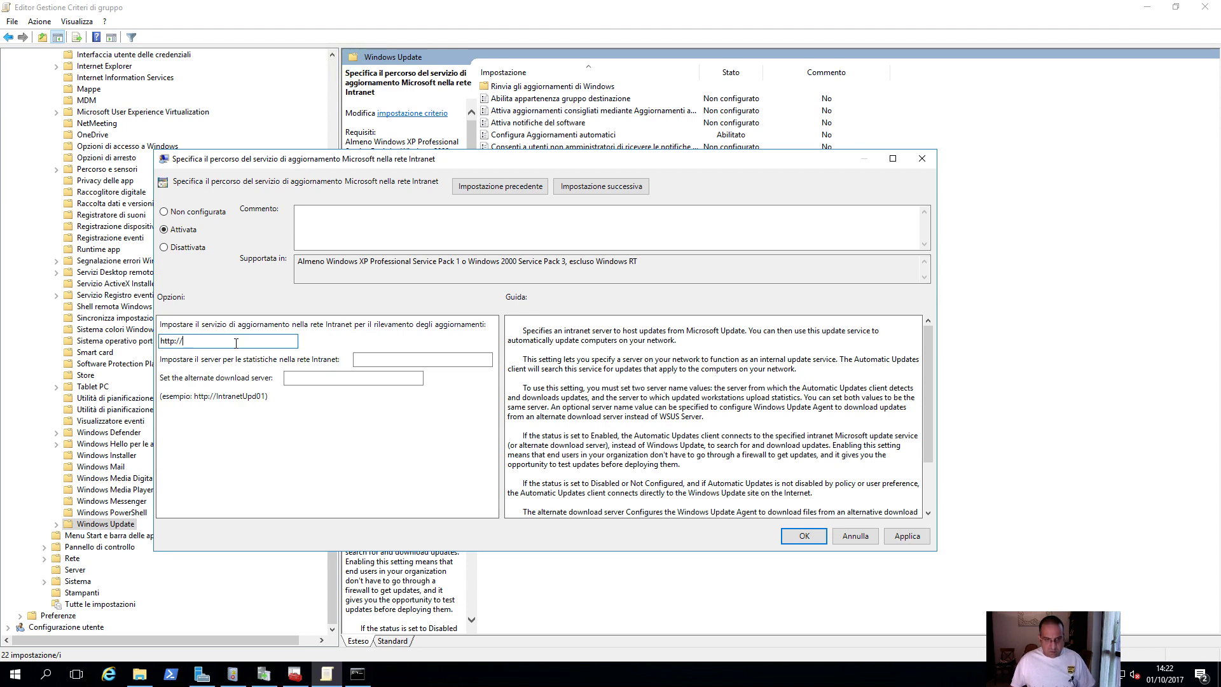
{"action": "key", "text": "ctrl+v"}
{"action": "left_click_drag", "start_coordinate": [251, 341], "coordinate": [143, 330]}
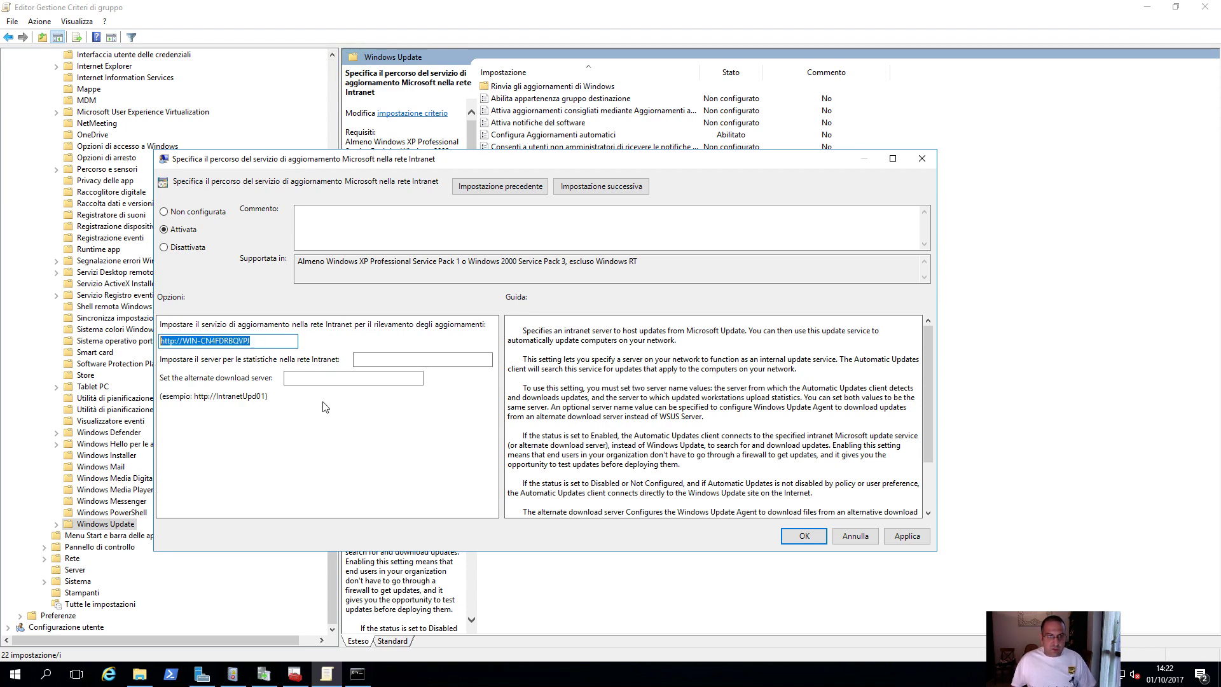
{"action": "left_click", "coordinate": [378, 360]}
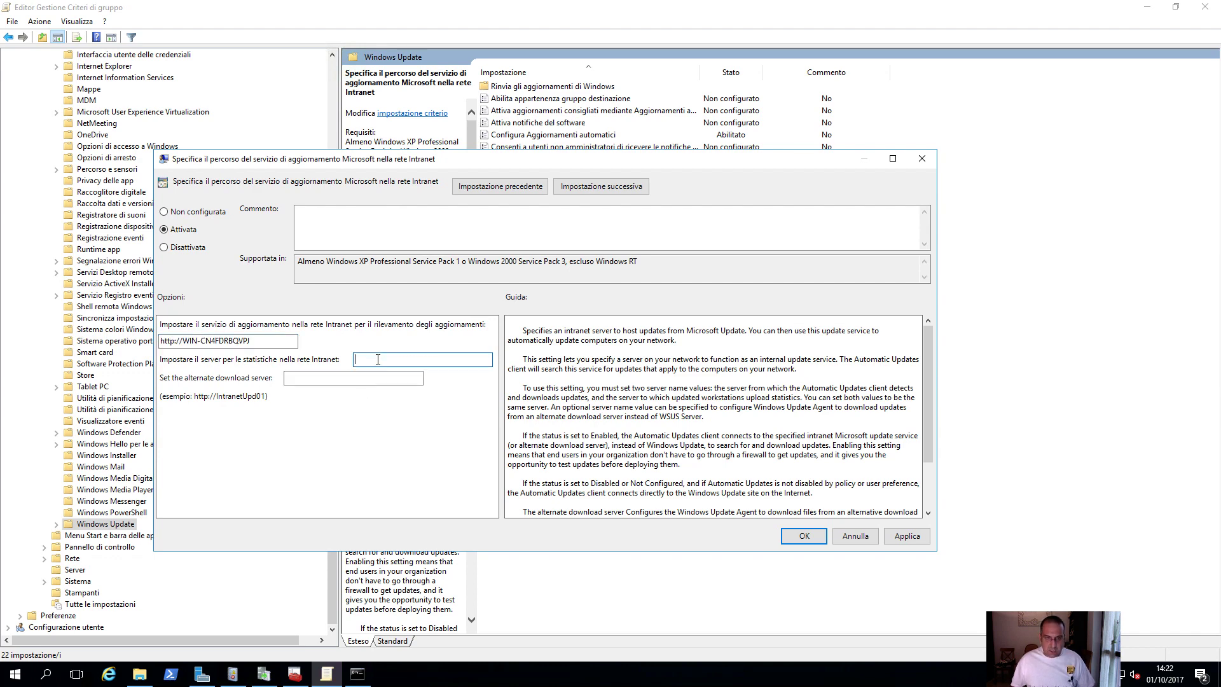
{"action": "type", "text": "http://WIN-CN4FDRBQVPJ"}
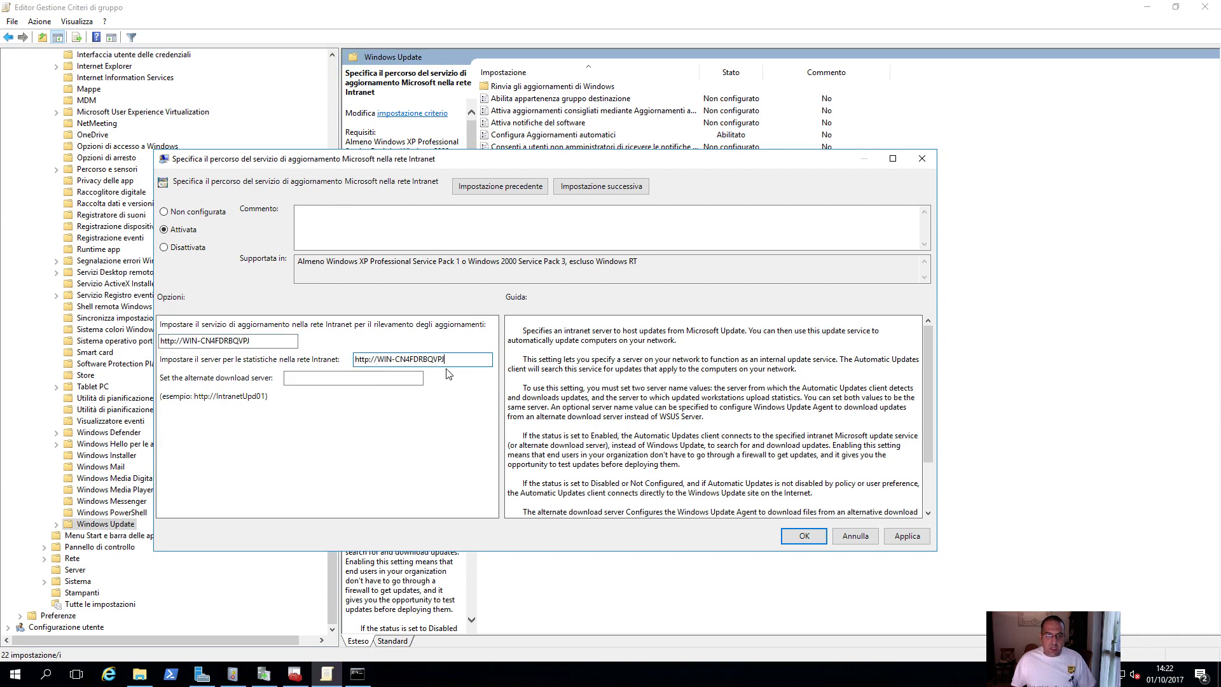
{"action": "left_click", "coordinate": [278, 341]}
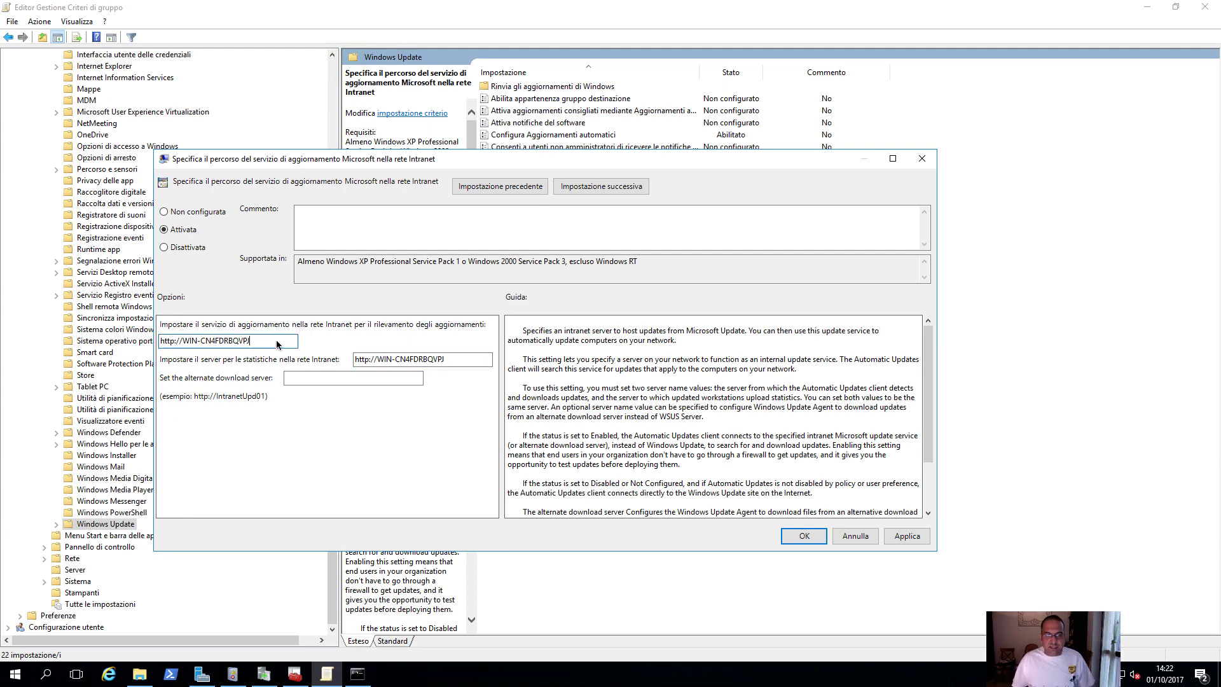
{"action": "left_click", "coordinate": [461, 359]}
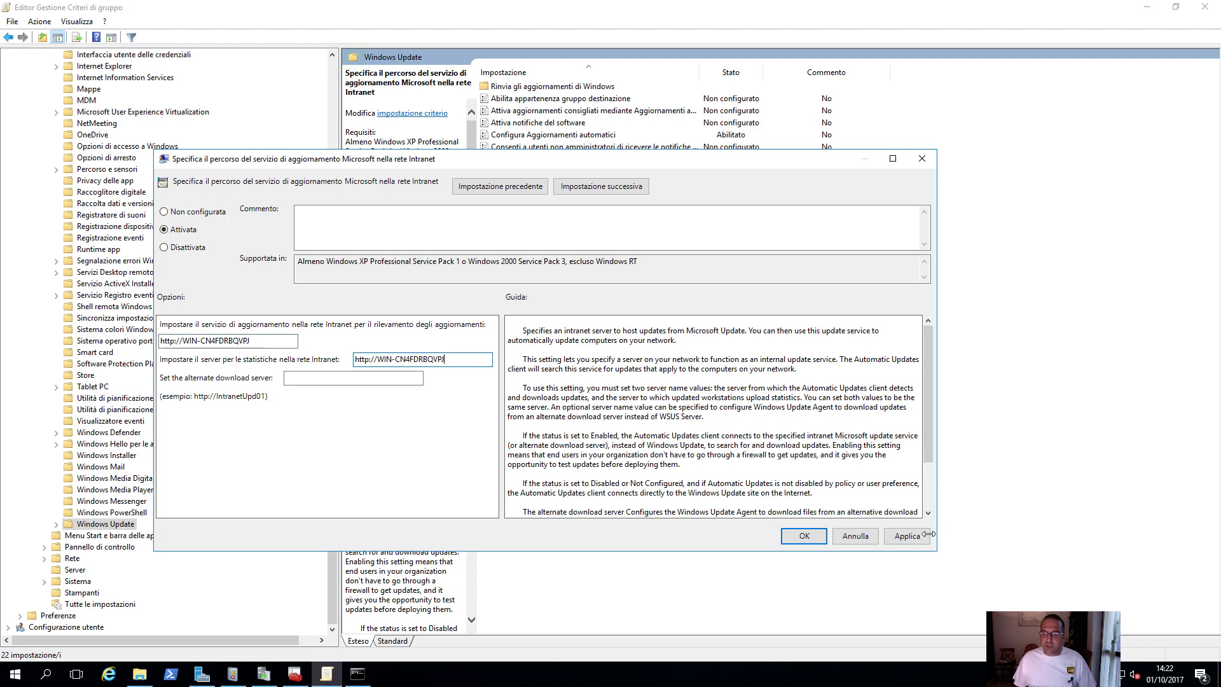
{"action": "left_click", "coordinate": [907, 535]}
{"action": "left_click", "coordinate": [819, 536]}
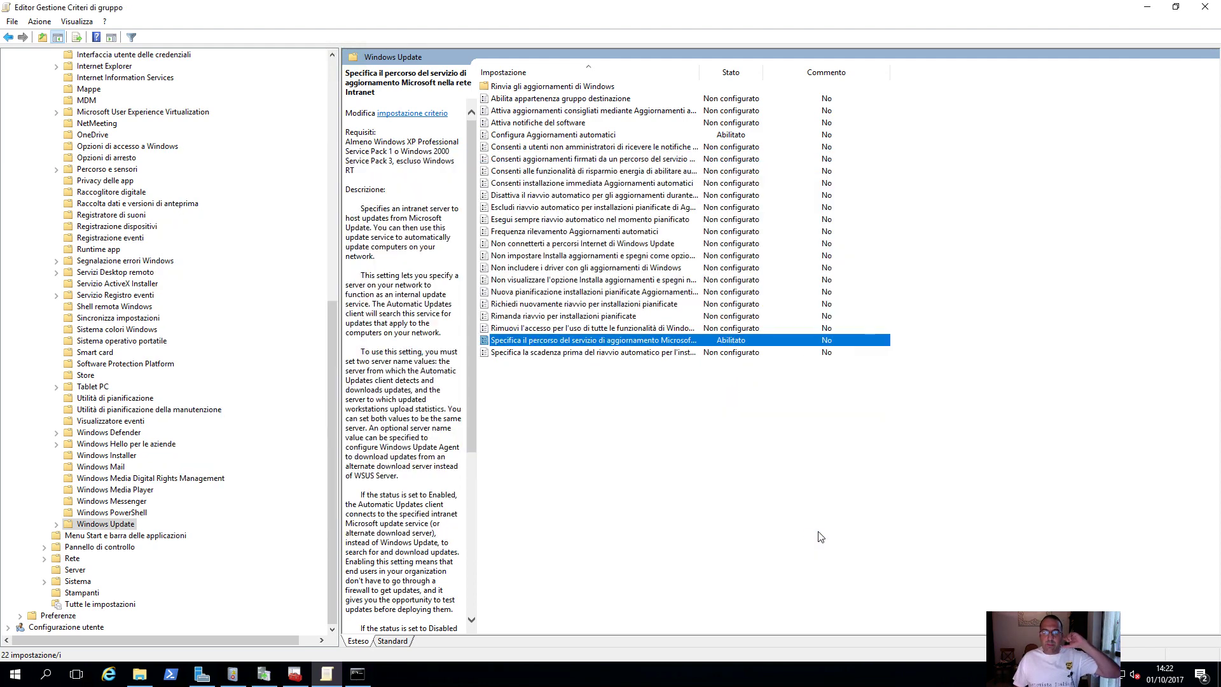
Switch to the win10 remote session in full screen and close its command prompt
{"action": "mouse_move", "coordinate": [234, 6]}
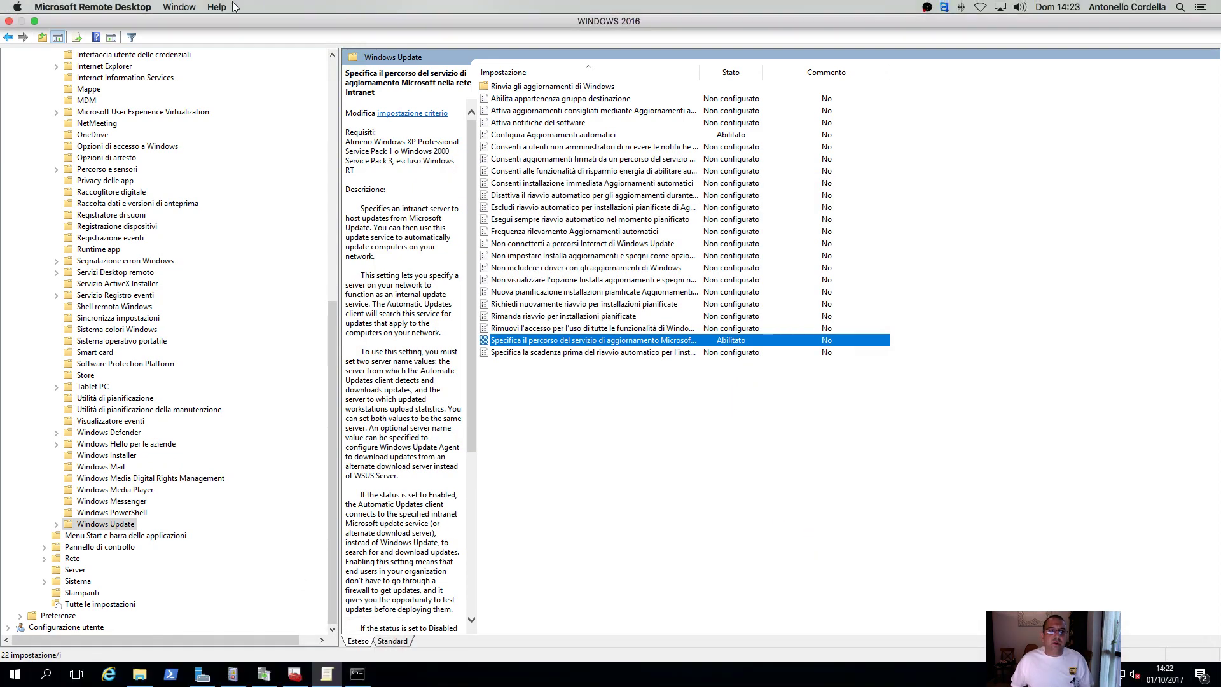
{"action": "left_click", "coordinate": [34, 21]}
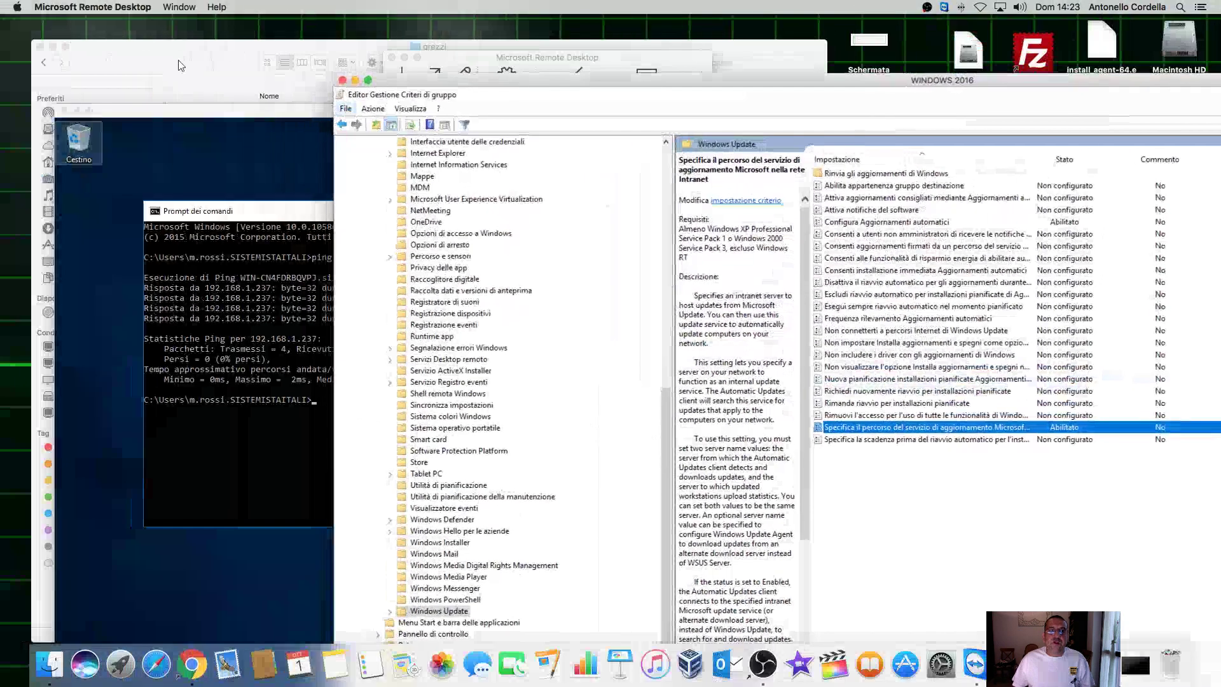
{"action": "left_click", "coordinate": [193, 112]}
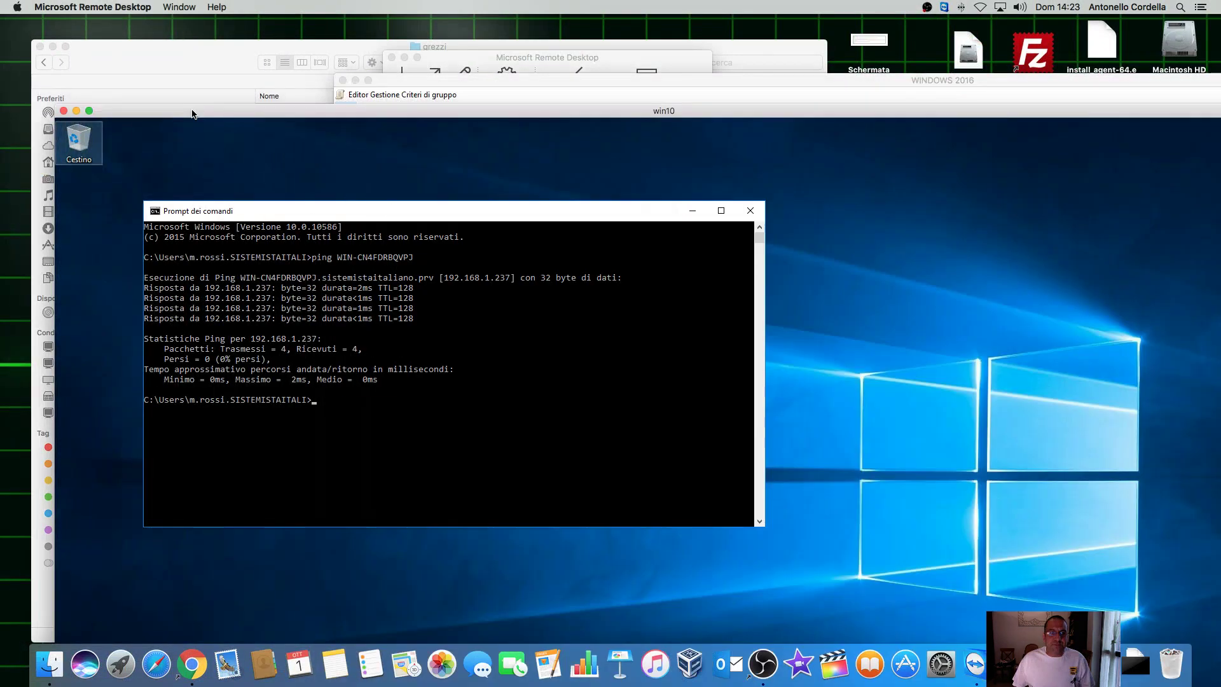
{"action": "left_click", "coordinate": [90, 110]}
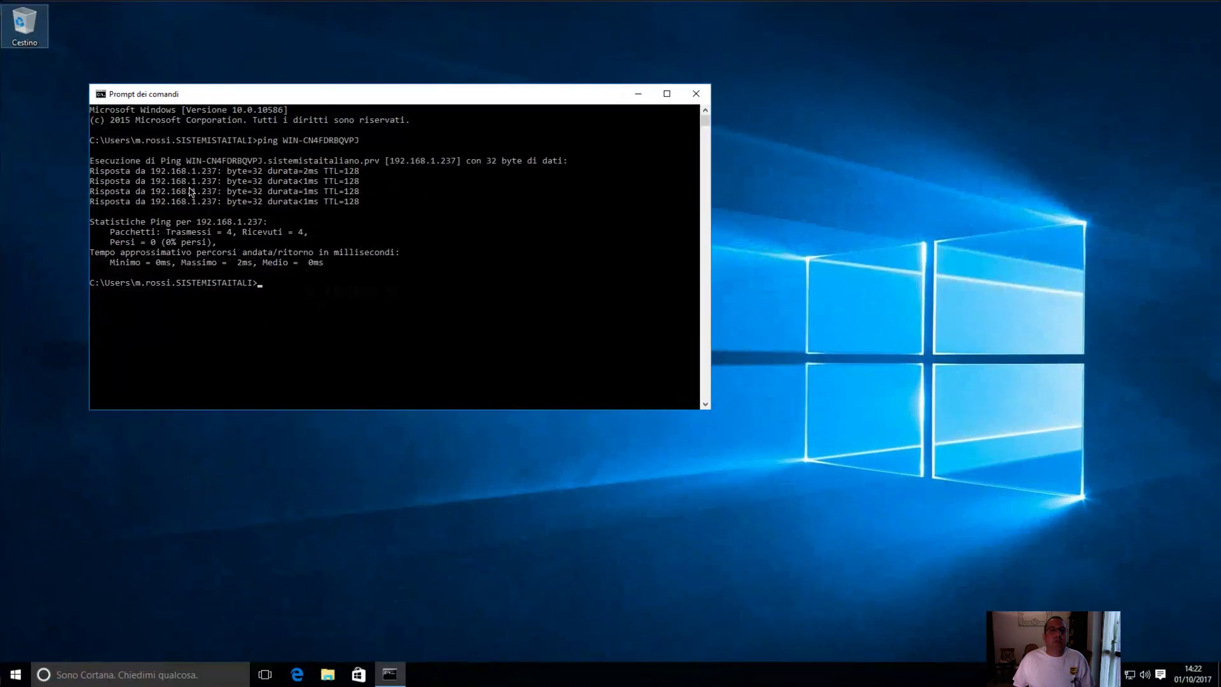
{"action": "left_click", "coordinate": [280, 232]}
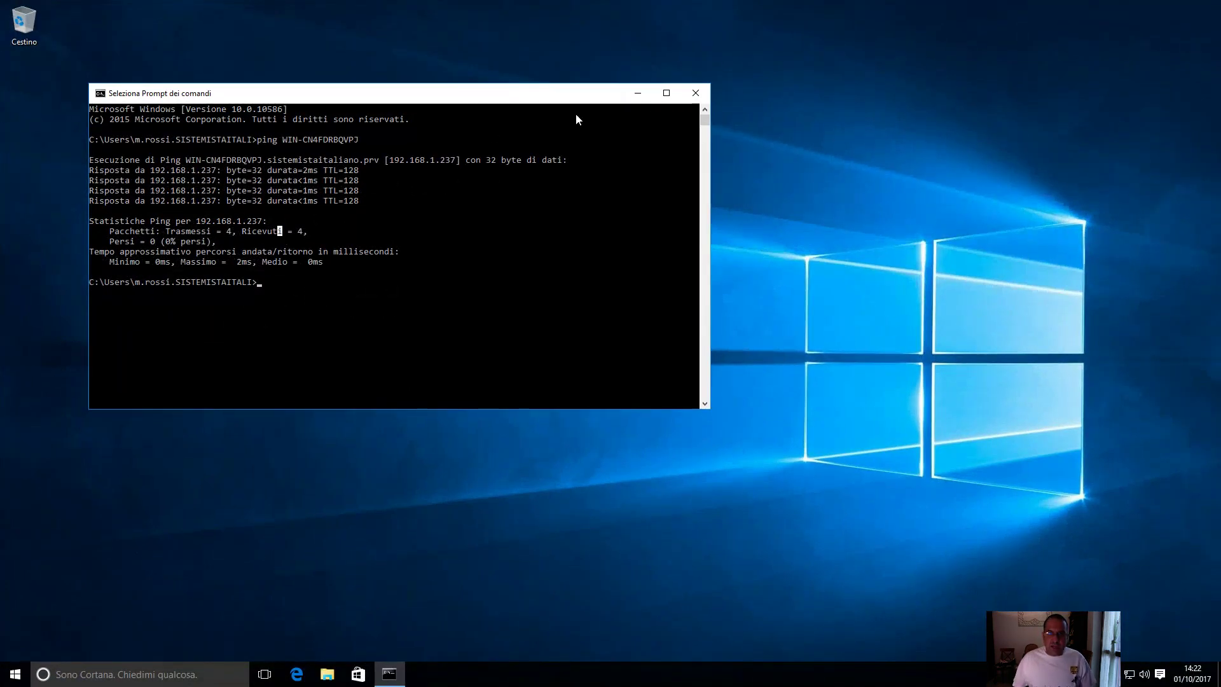
{"action": "left_click", "coordinate": [696, 93]}
Open an elevated command prompt on the Windows 10 client, authorizing it with the administrator account and its password
{"action": "right_click", "coordinate": [23, 673]}
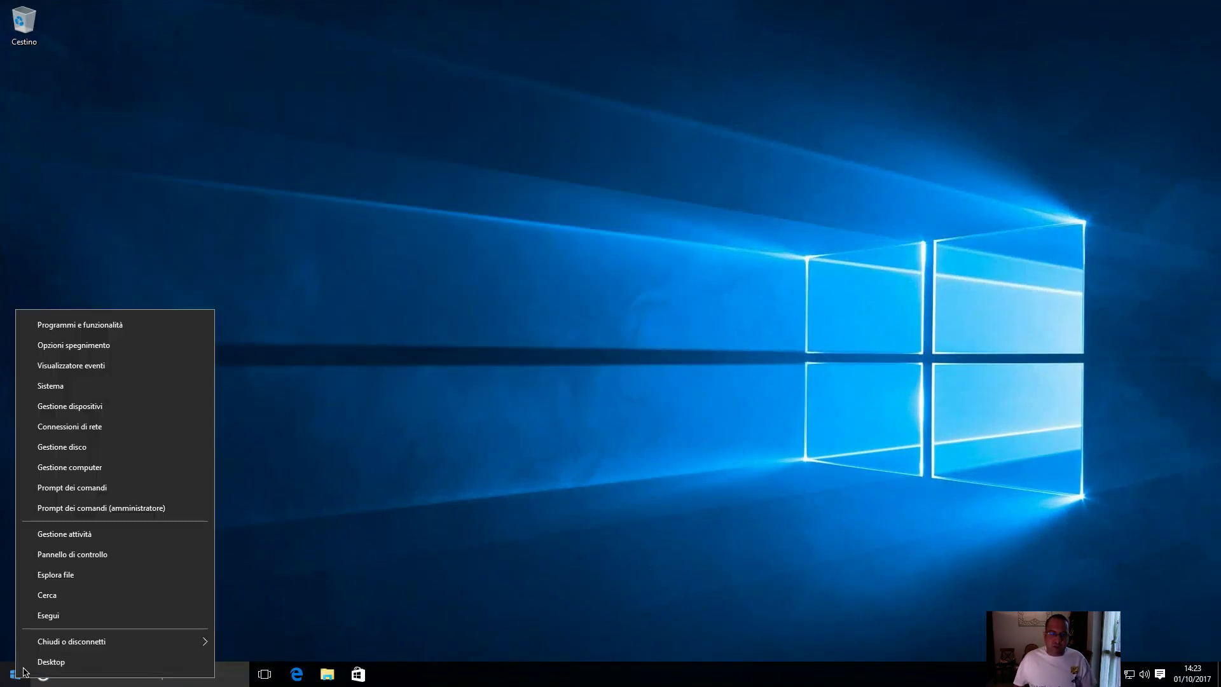
{"action": "left_click", "coordinate": [94, 507]}
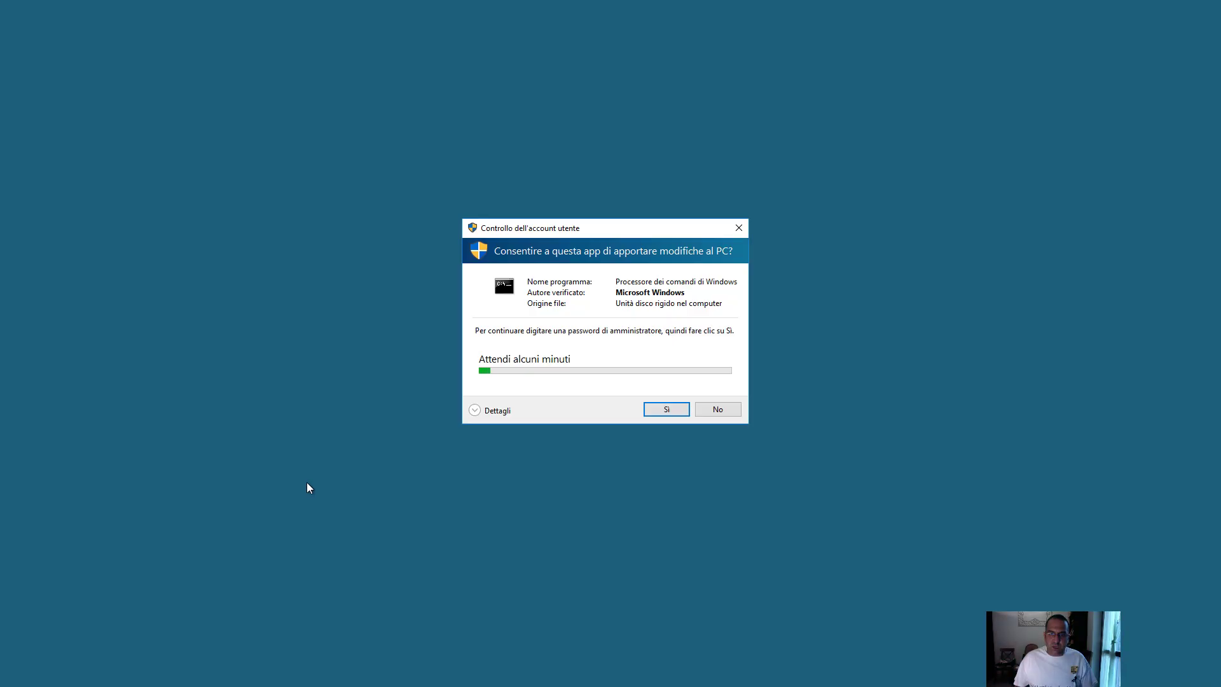
{"action": "type", "text": "admini"}
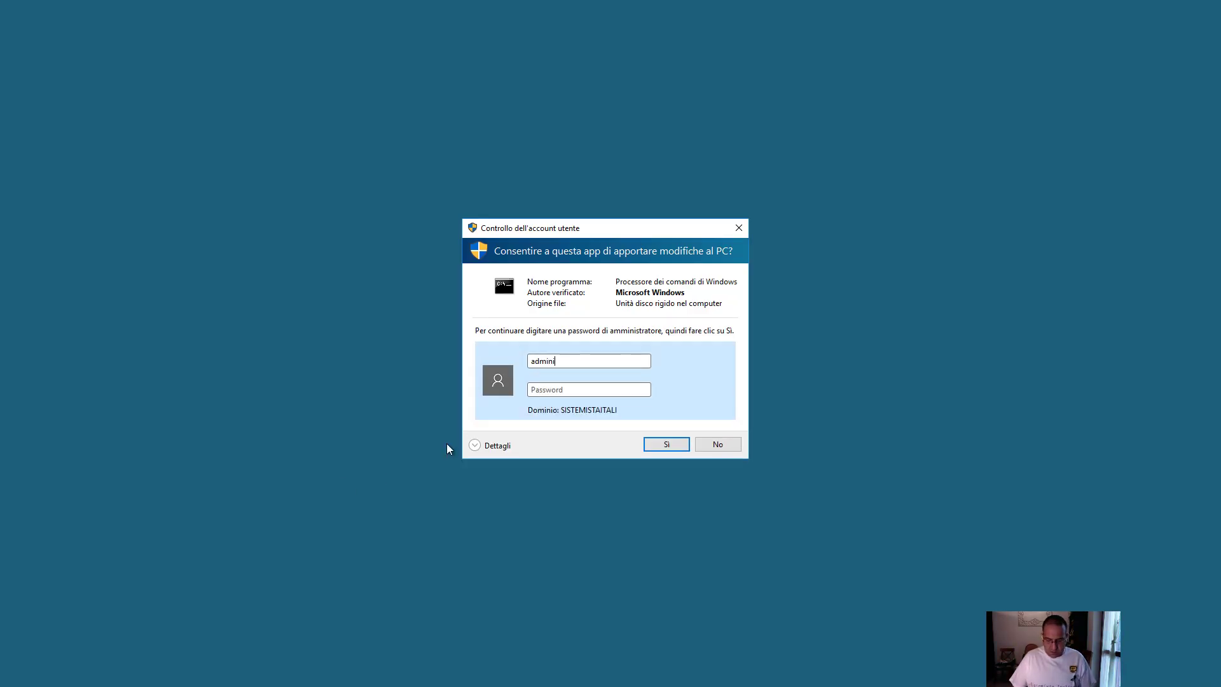
{"action": "type", "text": "strator"}
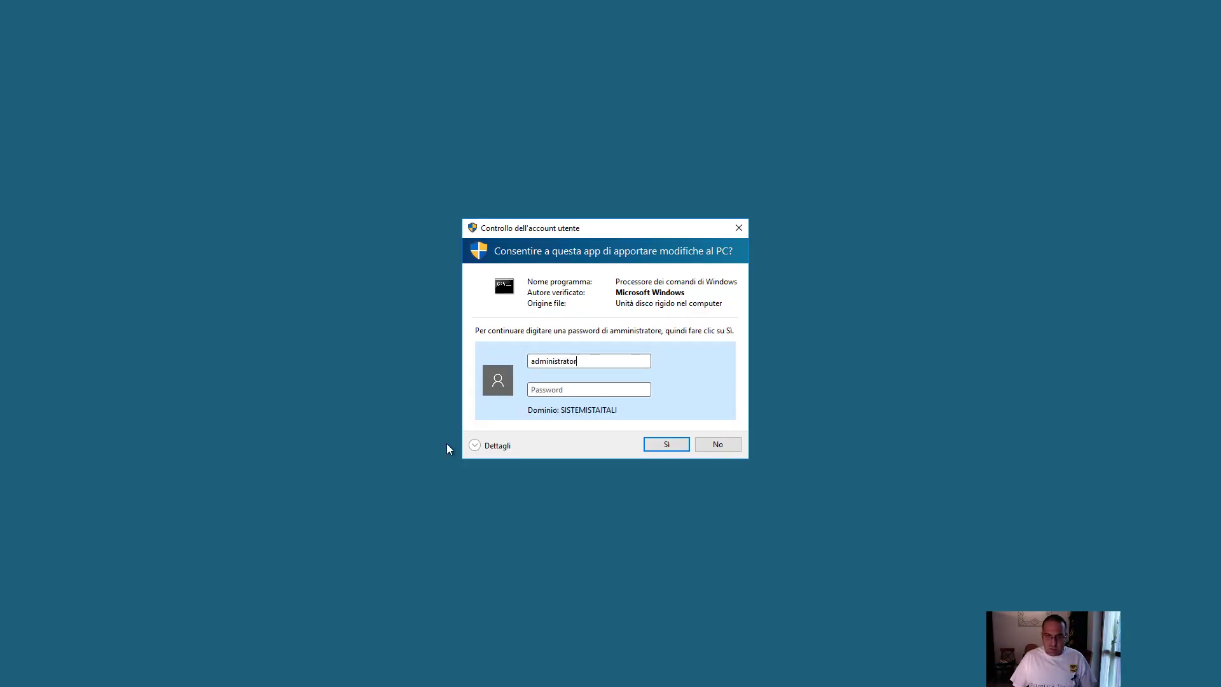
{"action": "key", "text": "Tab"}
{"action": "type", "text": "••••••••••"}
{"action": "key", "text": "Return"}
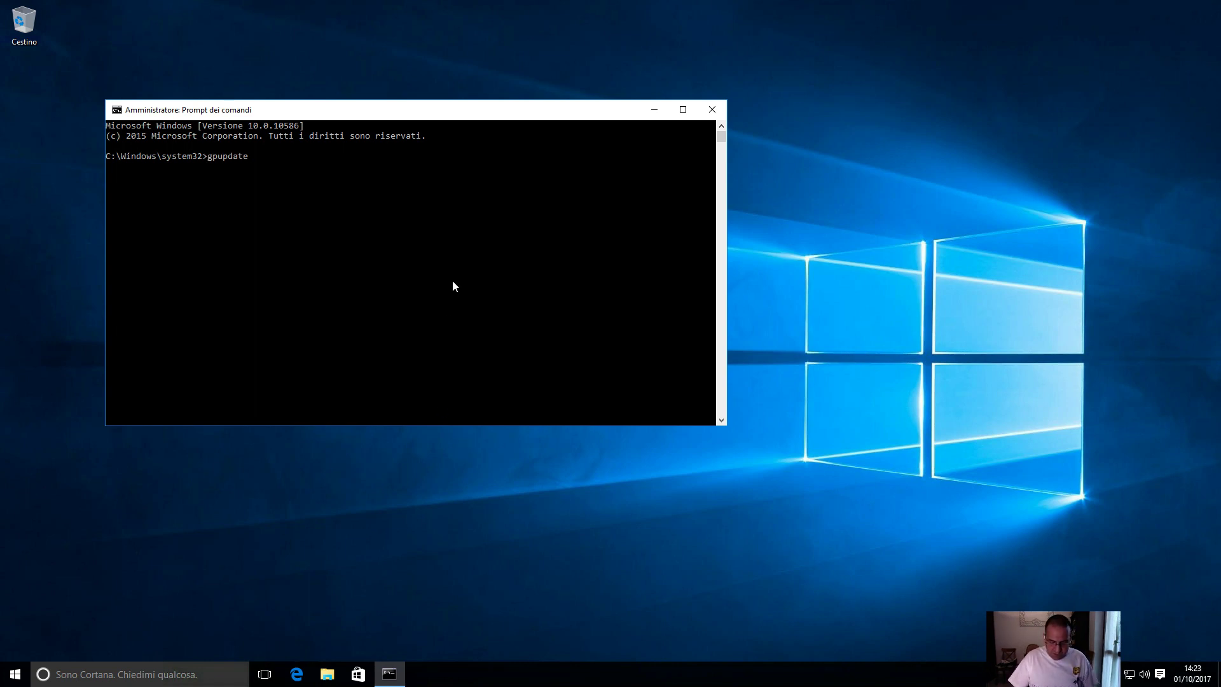
Force a group policy refresh on the client with gpupdate /force, and minimize the Control Panel window
{"action": "type", "text": "ce"}
{"action": "key", "text": "Return"}
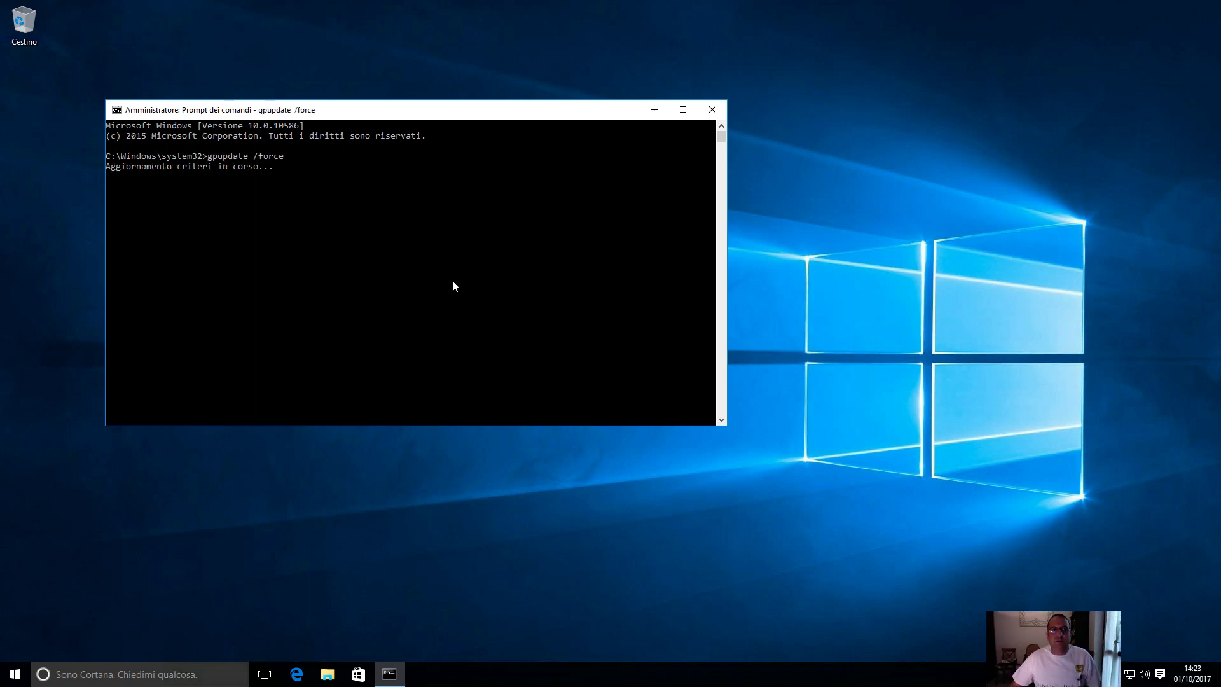
{"action": "left_click", "coordinate": [500, 288]}
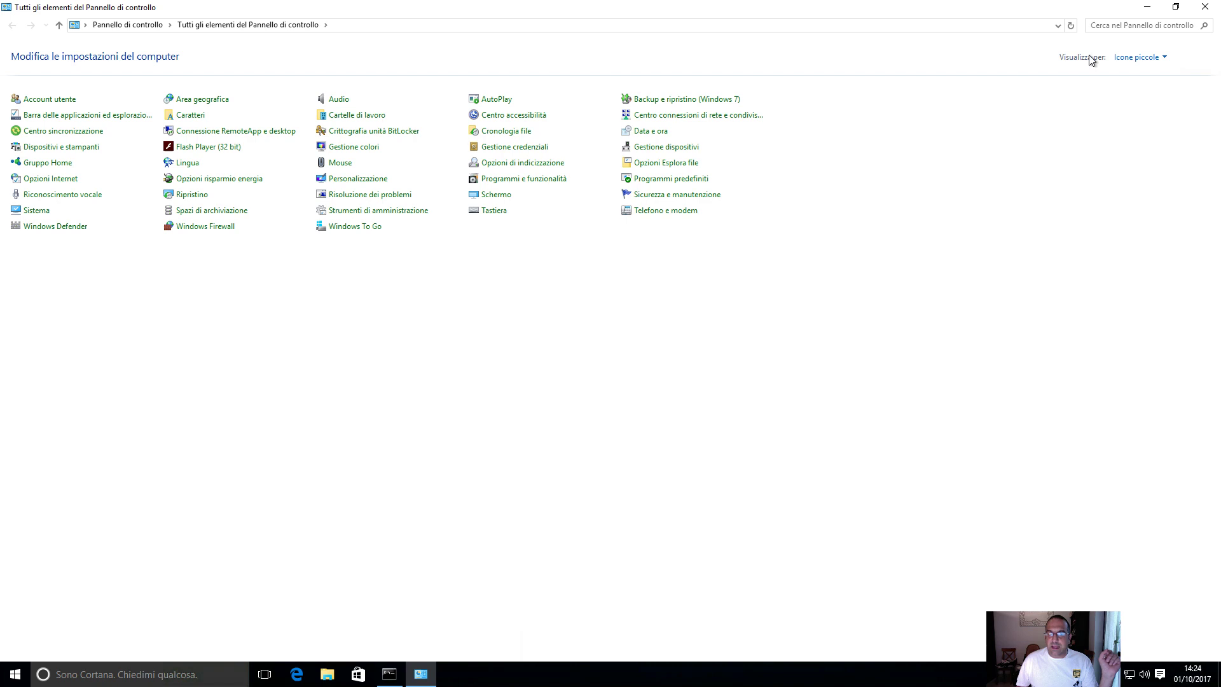
{"action": "left_click", "coordinate": [1146, 12]}
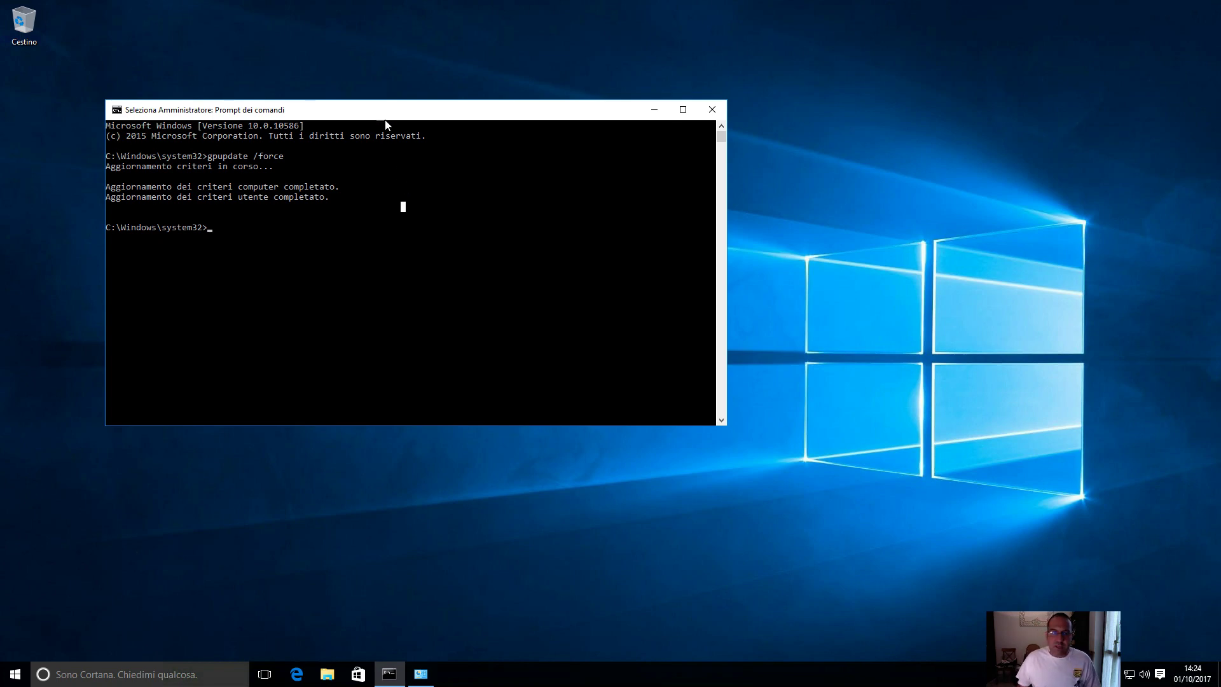
Trigger update detection on the Windows 10 client with the command wuauclt /detectnow
{"action": "left_click_drag", "start_coordinate": [385, 120], "coordinate": [443, 144]}
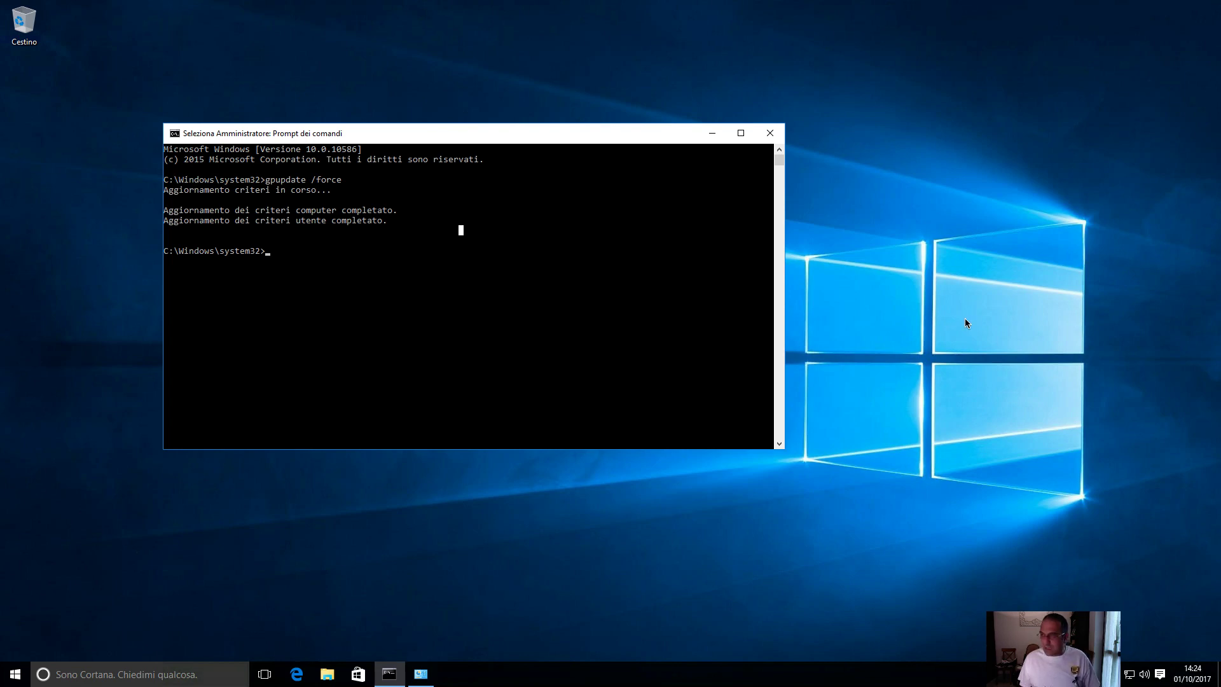
{"action": "key", "text": "Escape"}
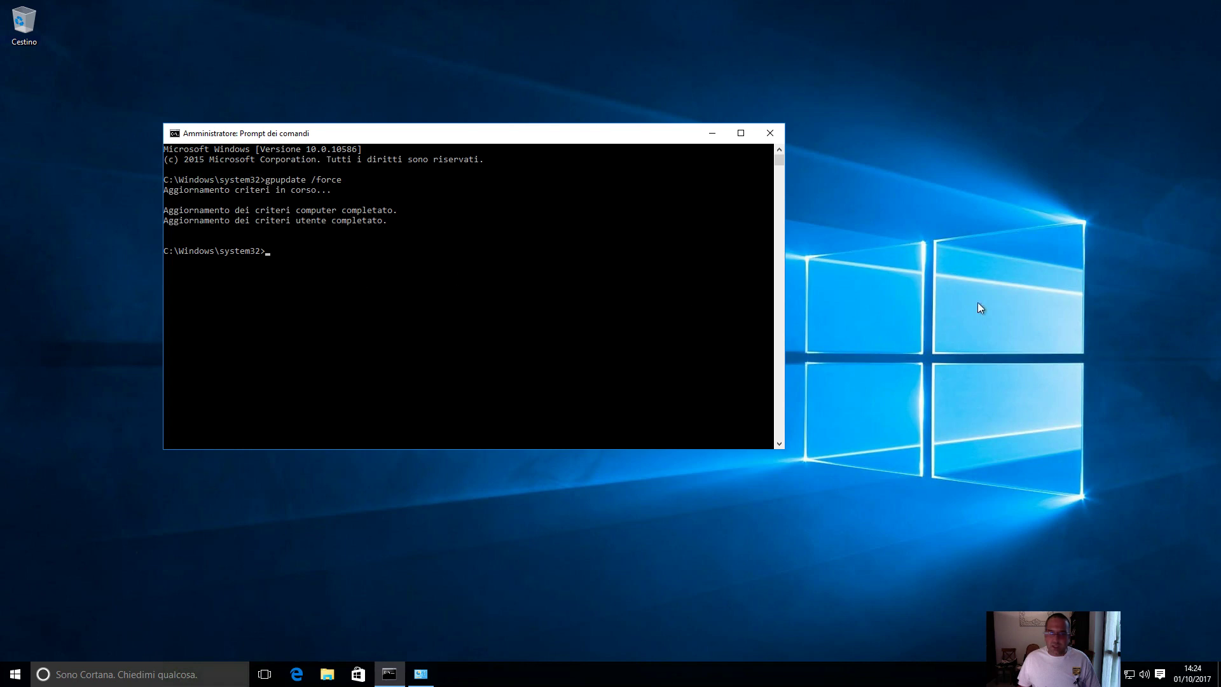
{"action": "type", "text": "wuauclt"}
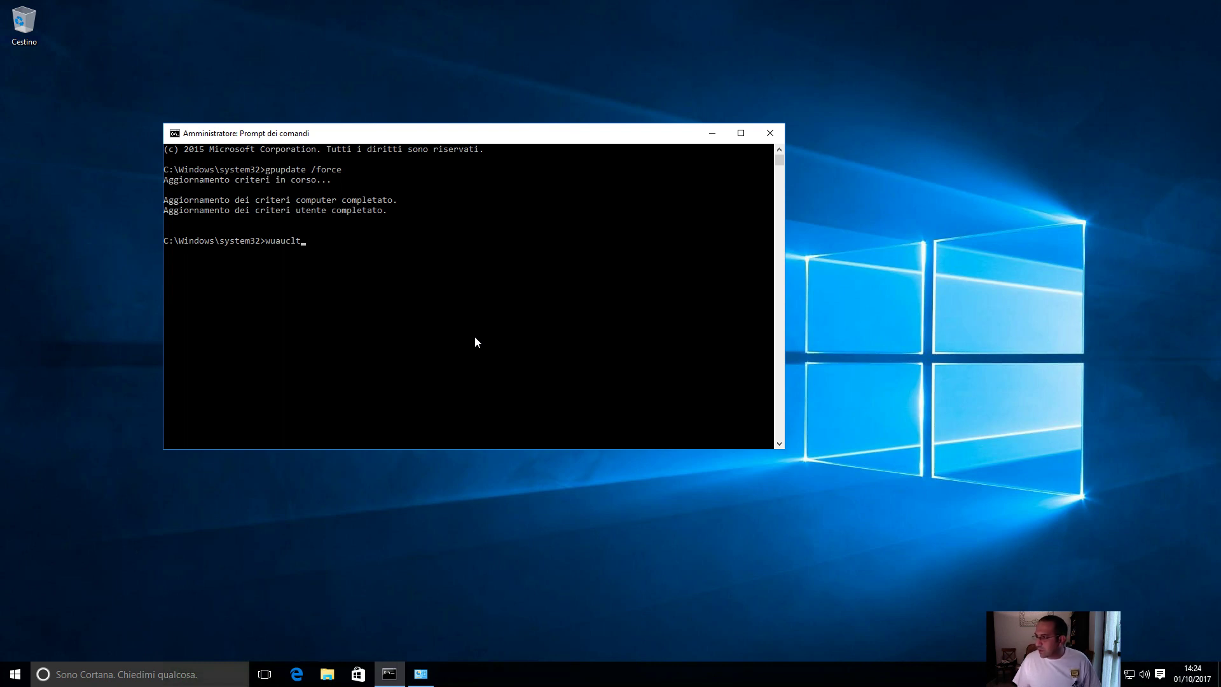
{"action": "type", "text": "/detectnow"}
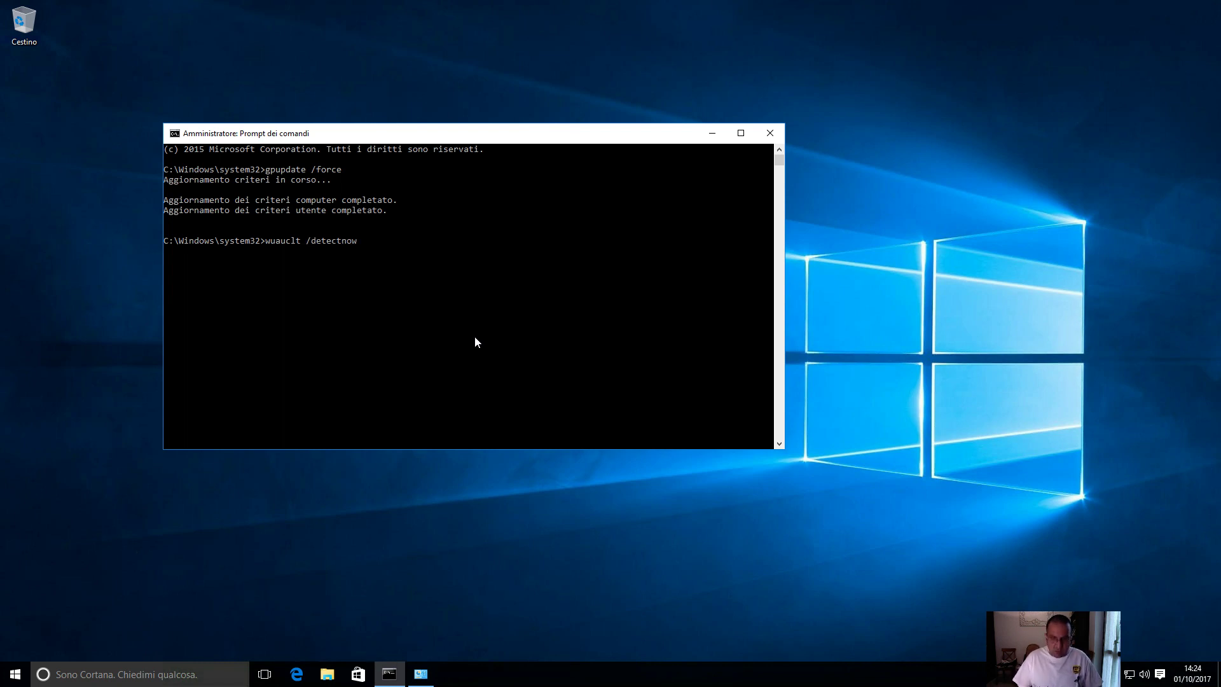
{"action": "key", "text": "Return"}
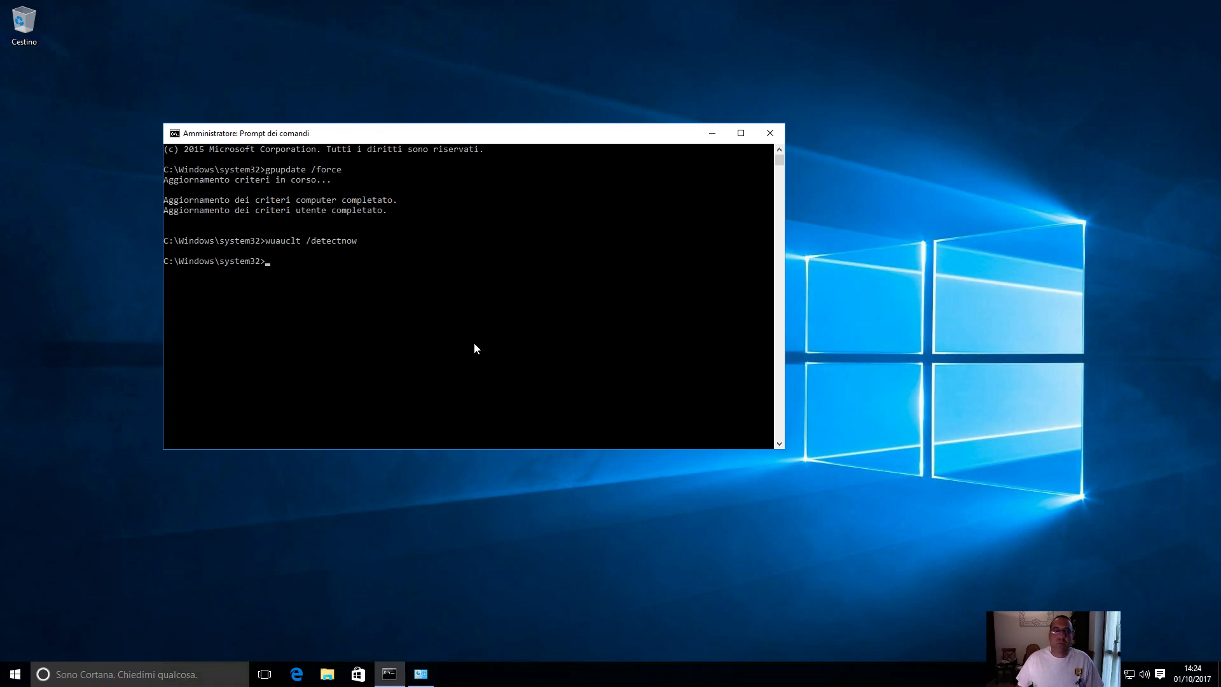
Switch to the WINDOWS 2016 remote session in full screen and close its group policy editor
{"action": "mouse_move", "coordinate": [62, 26]}
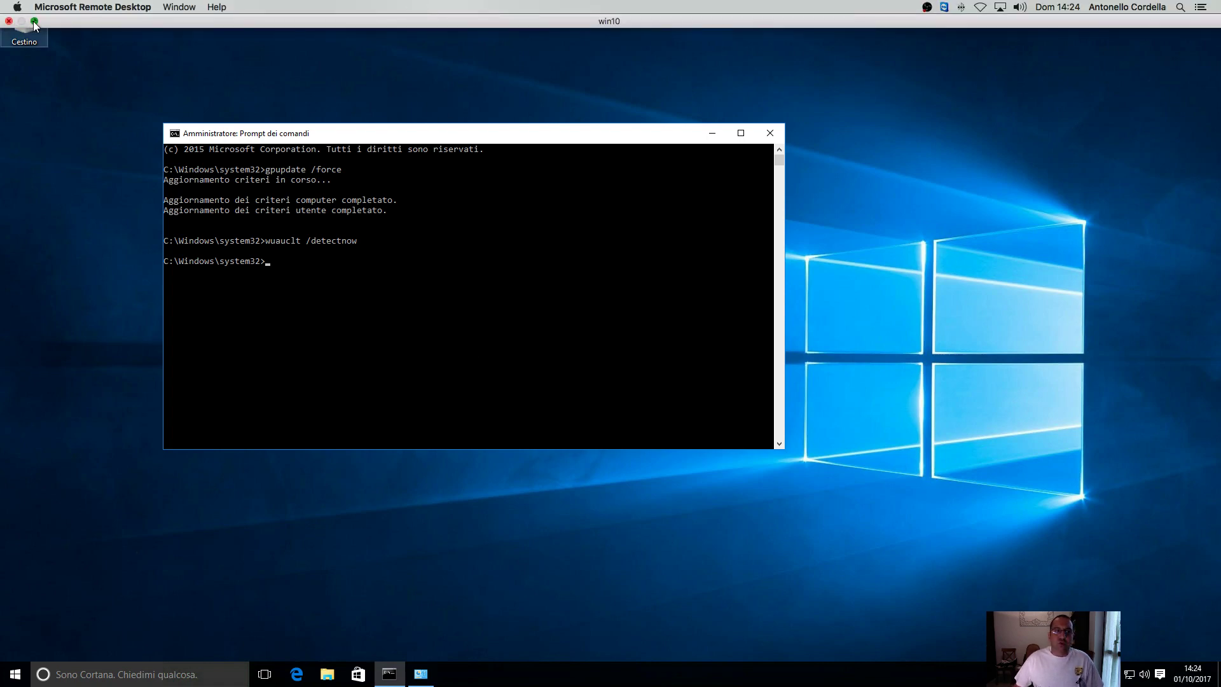
{"action": "left_click", "coordinate": [34, 21]}
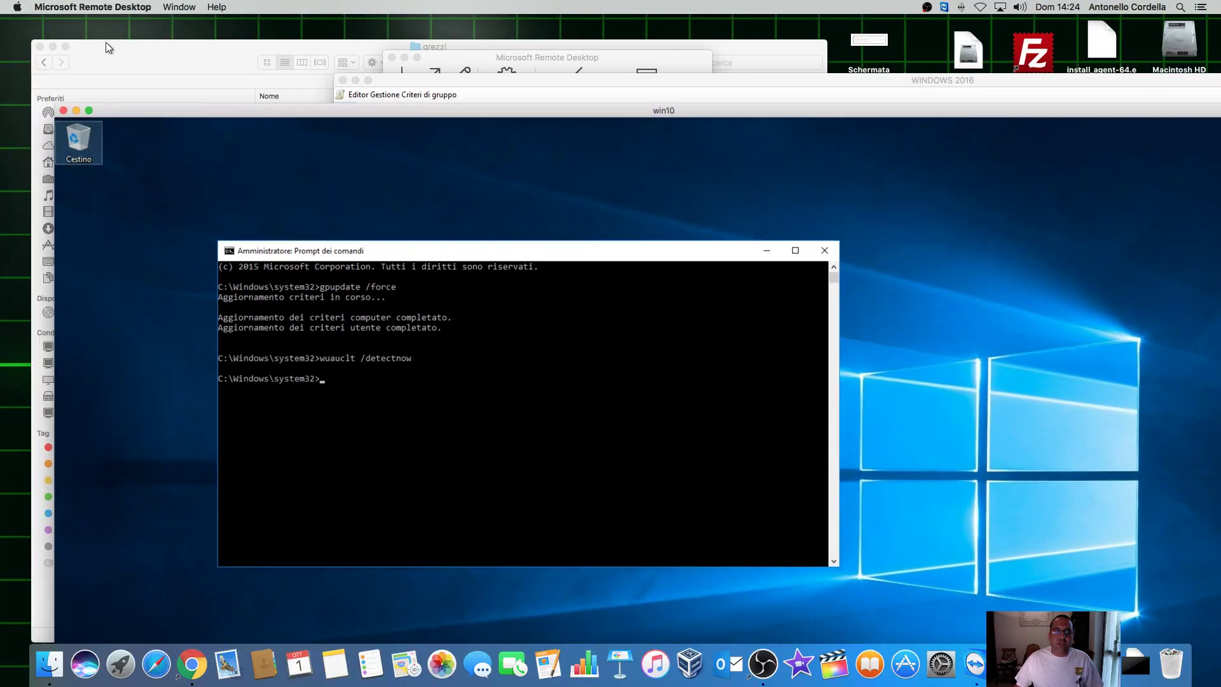
{"action": "left_click", "coordinate": [417, 78]}
{"action": "left_click", "coordinate": [369, 81]}
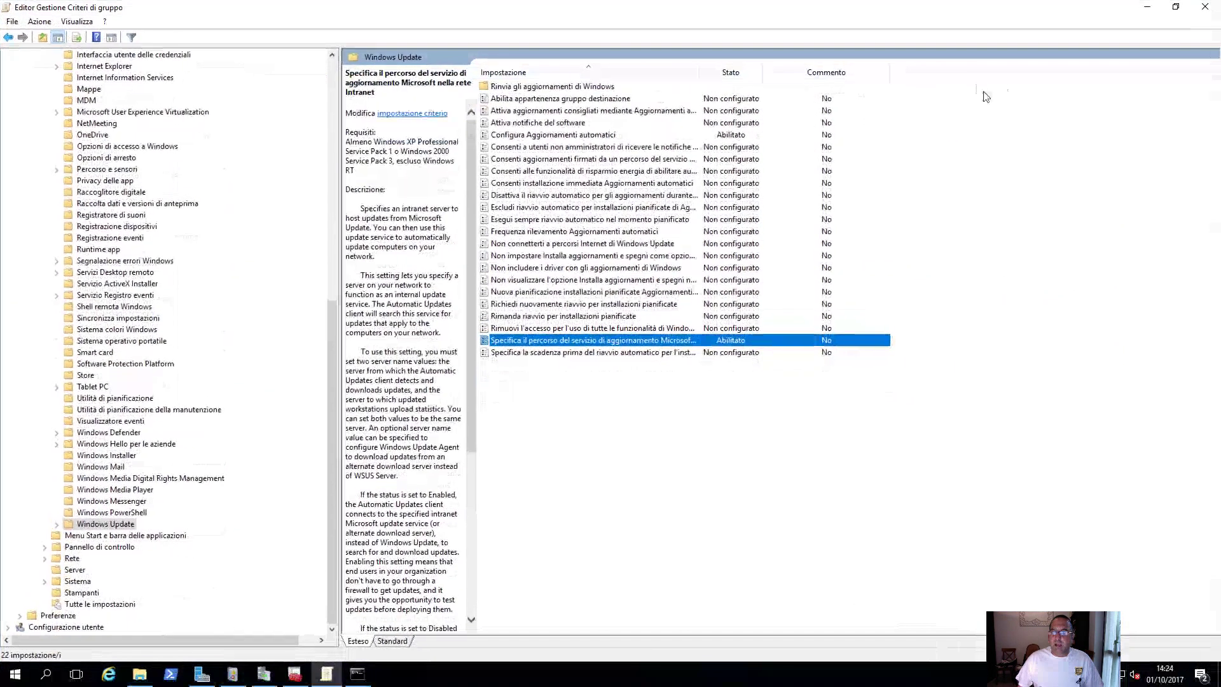
{"action": "left_click", "coordinate": [1208, 8]}
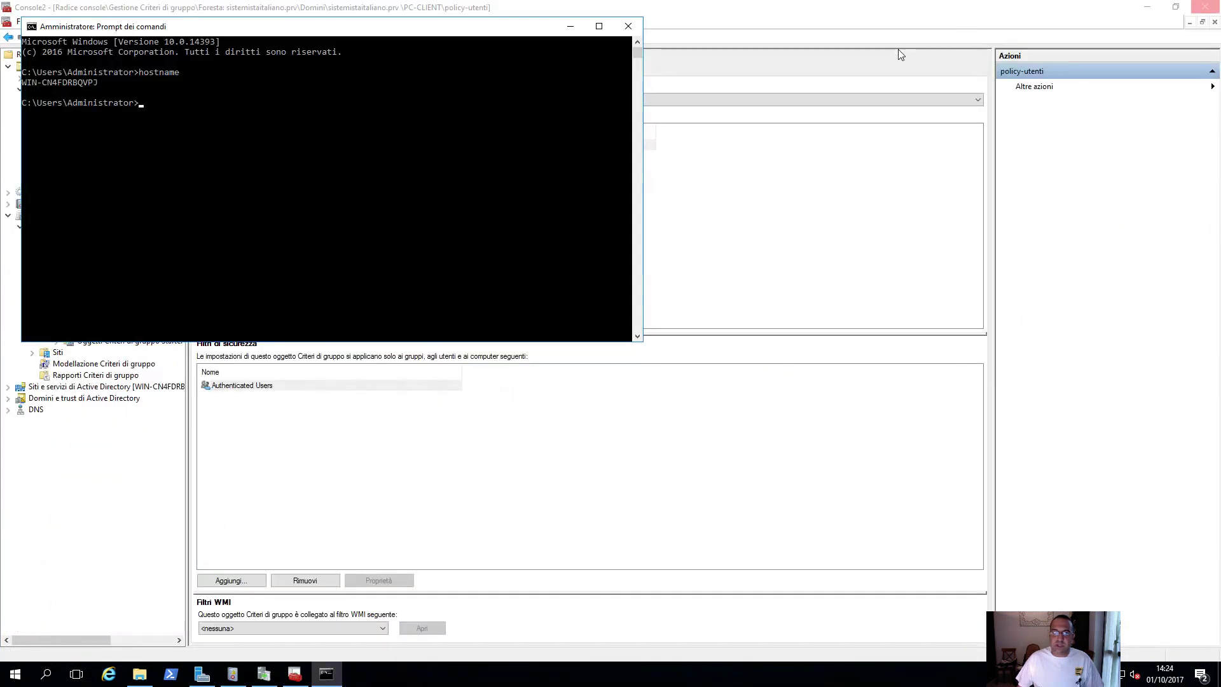
Switch to Update Services and check the computer lists of the unassigned, WORKSTATION and Tutti i computer groups
{"action": "left_click", "coordinate": [417, 479]}
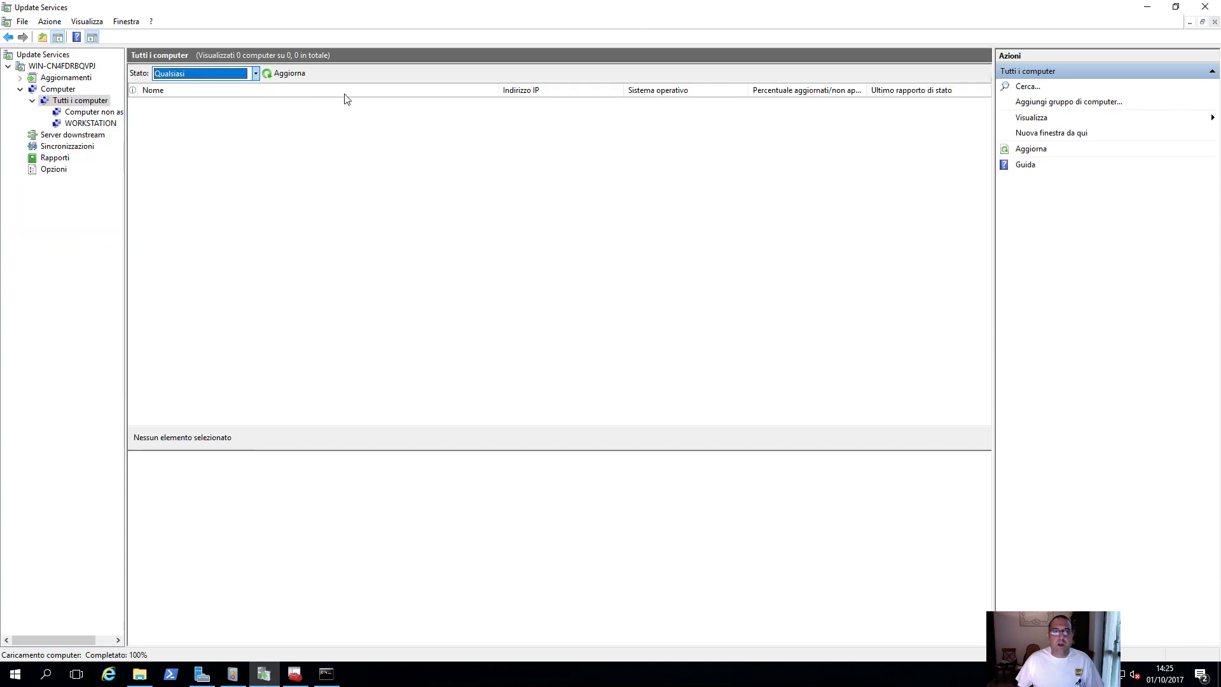
{"action": "left_click", "coordinate": [89, 112]}
{"action": "left_click", "coordinate": [88, 125]}
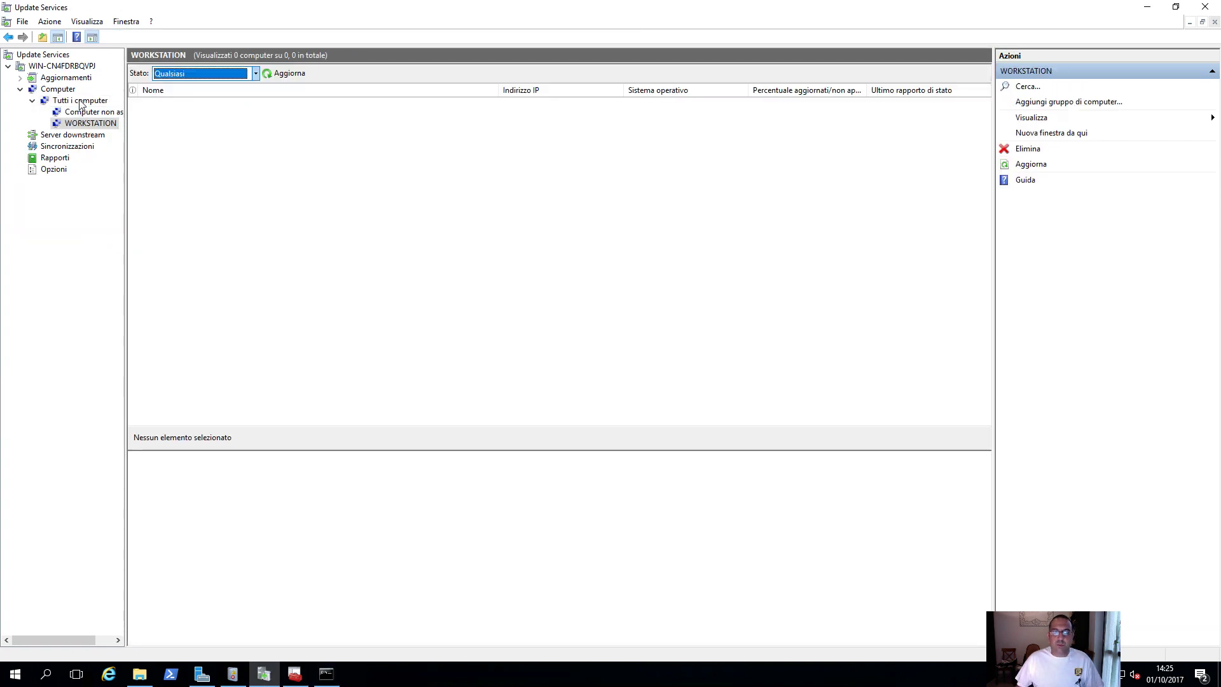
{"action": "key", "text": "Left"}
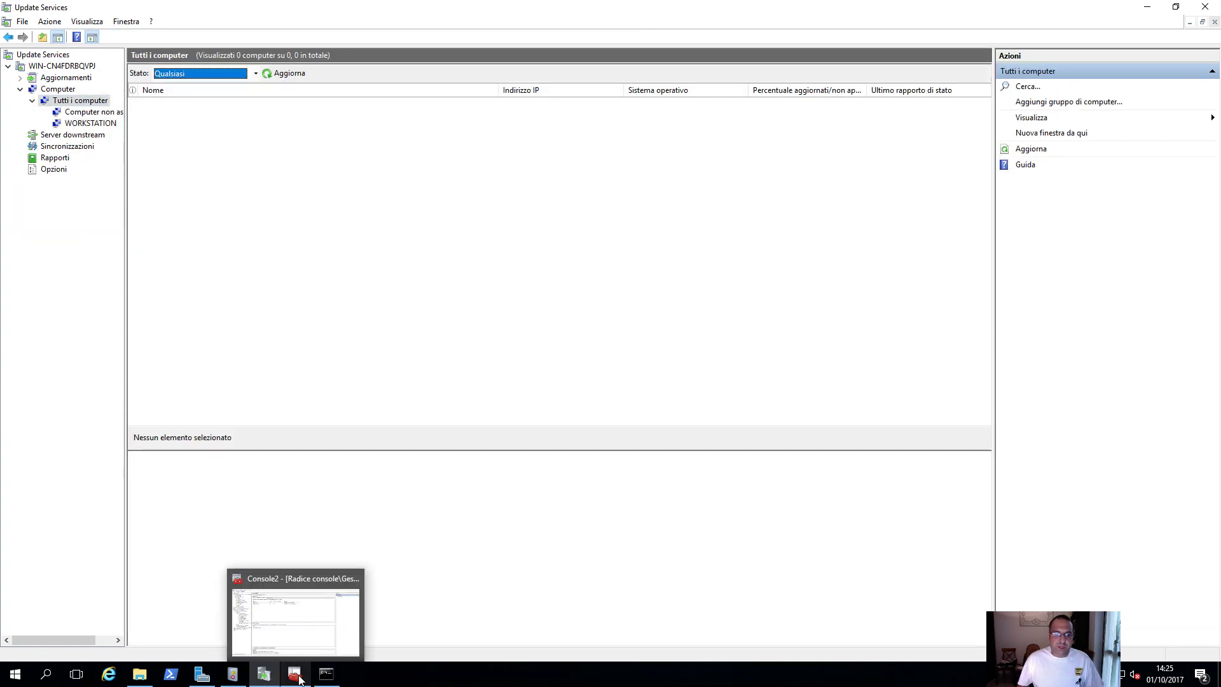
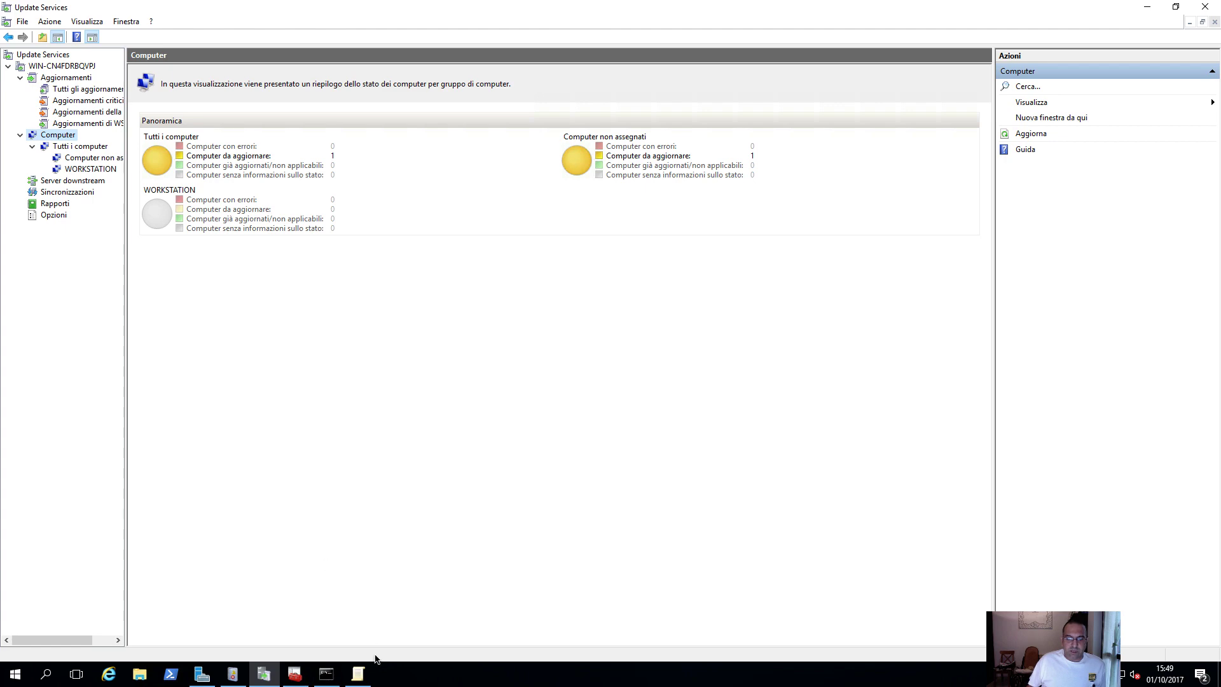
Switch to the Group Policy editor and review the server addresses in the intranet Microsoft update service path setting
{"action": "left_click", "coordinate": [360, 674]}
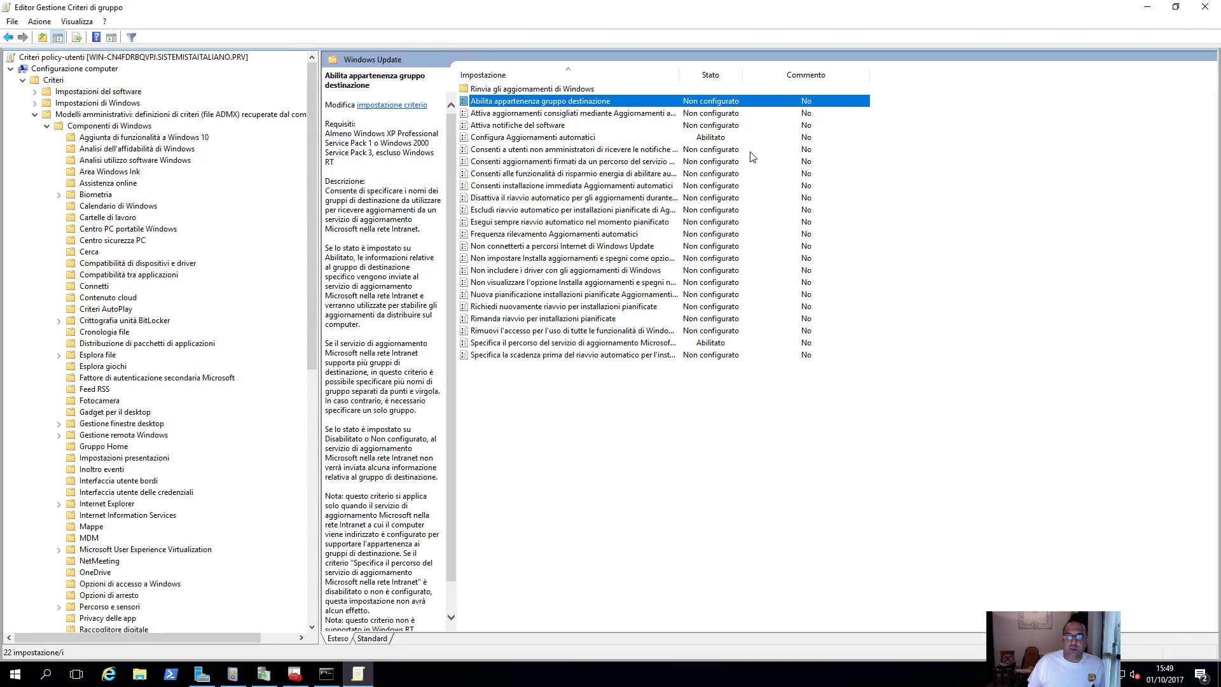
{"action": "left_click", "coordinate": [614, 138]}
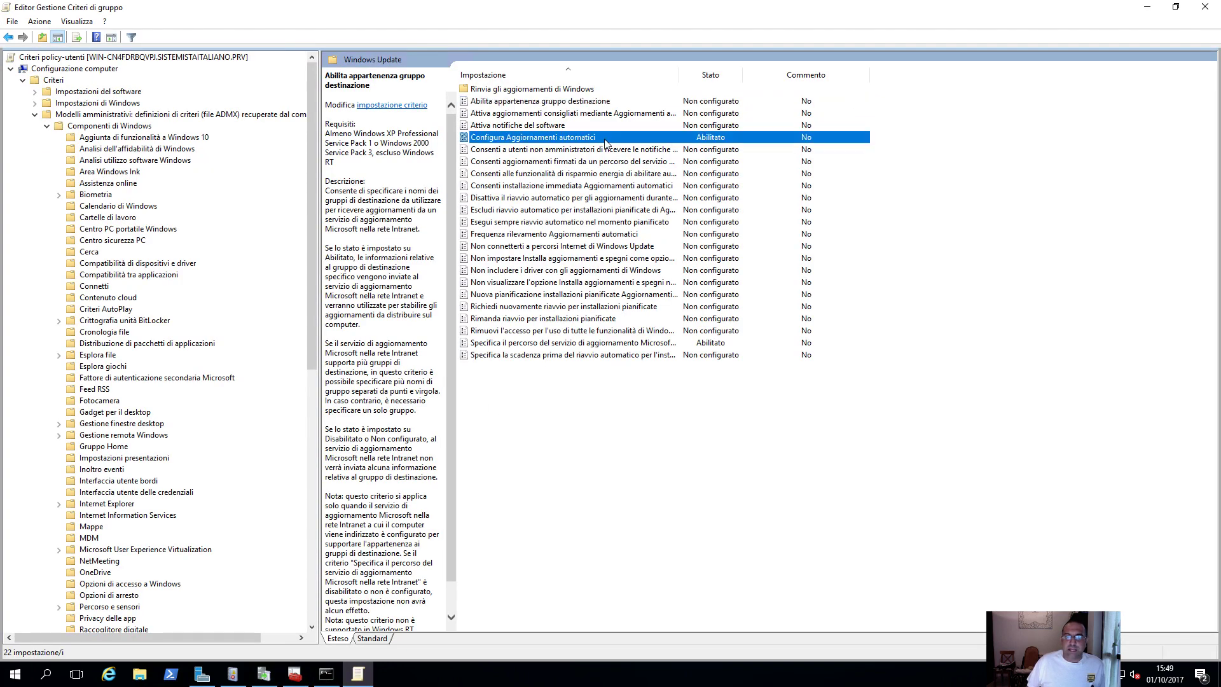
{"action": "double_click", "coordinate": [581, 344]}
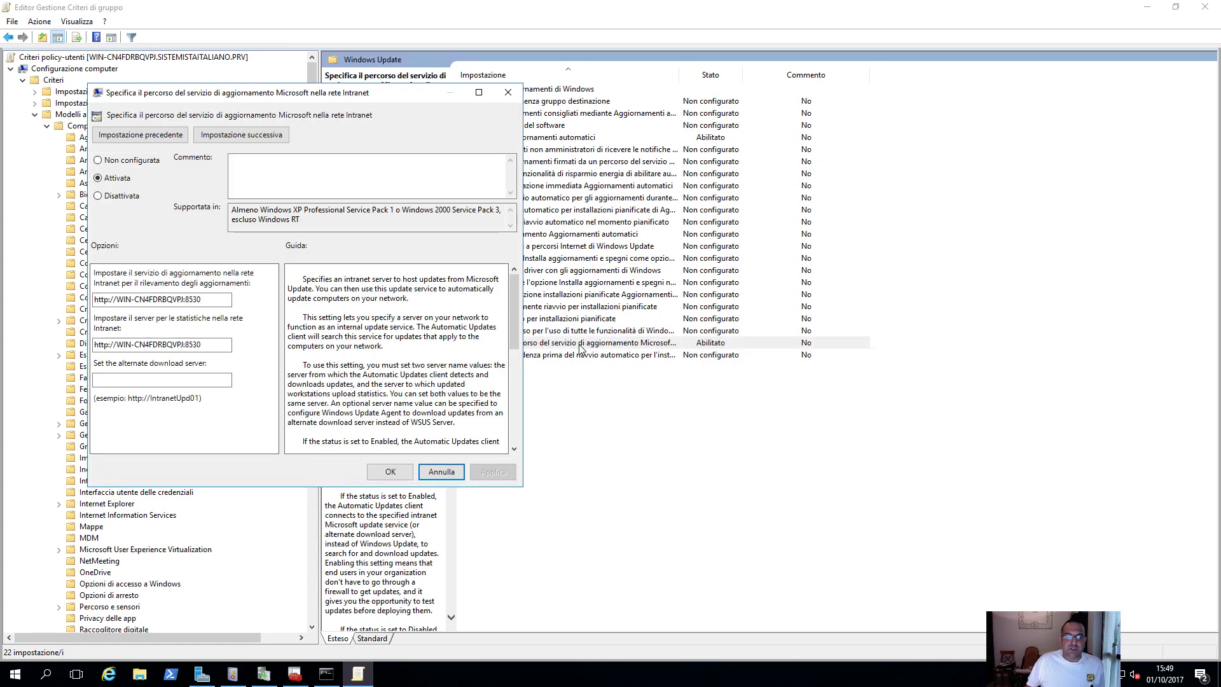
{"action": "left_click", "coordinate": [204, 299]}
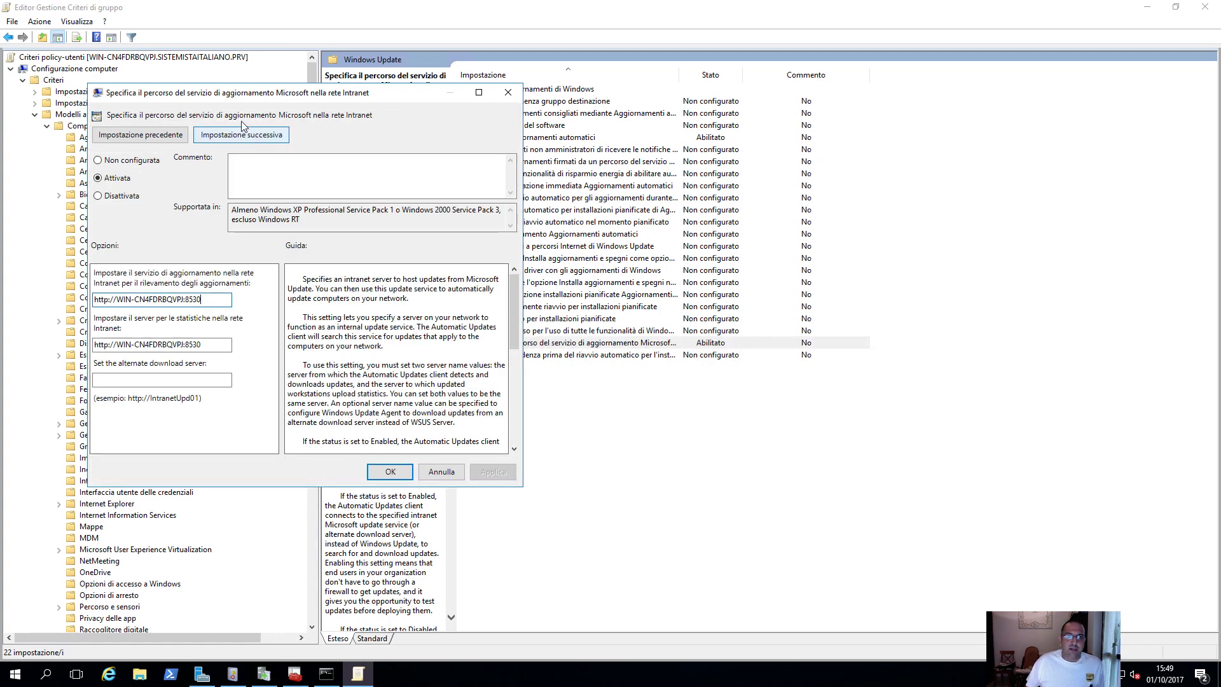
{"action": "left_click_drag", "start_coordinate": [223, 93], "coordinate": [401, 90]}
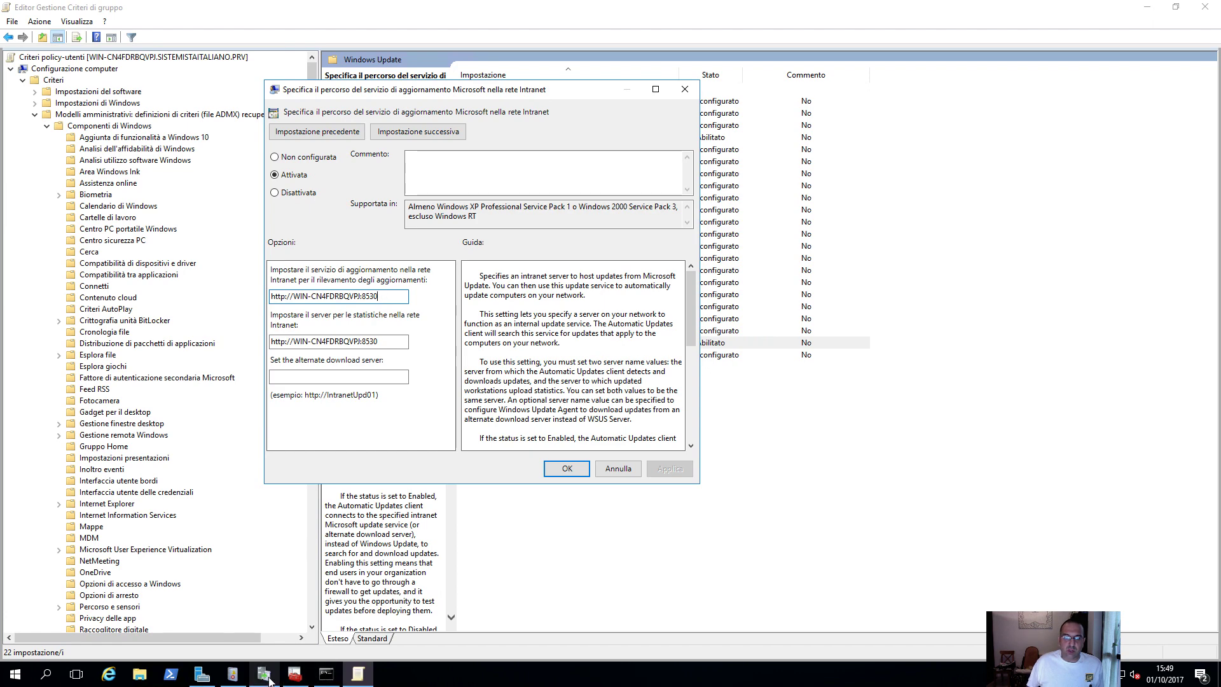
Show how policy-utenti under PC-CLIENT opens for editing from Console2, then close the extra editor and the update service path setting
{"action": "left_click", "coordinate": [294, 674]}
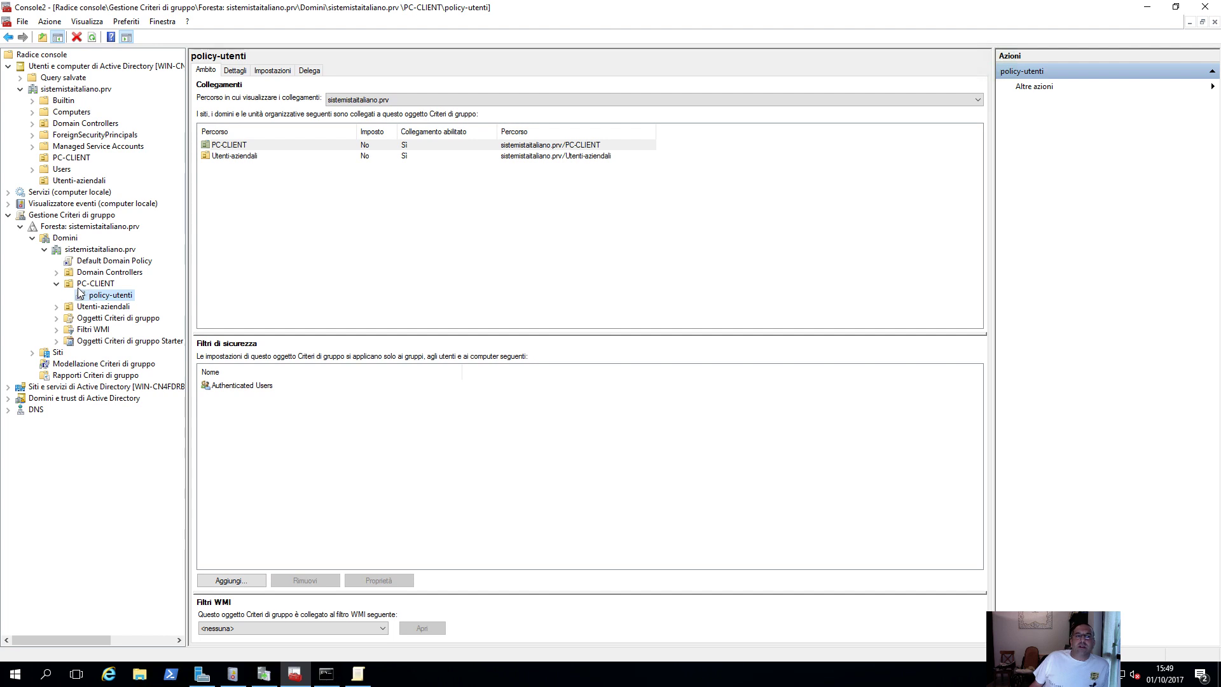
{"action": "right_click", "coordinate": [107, 297]}
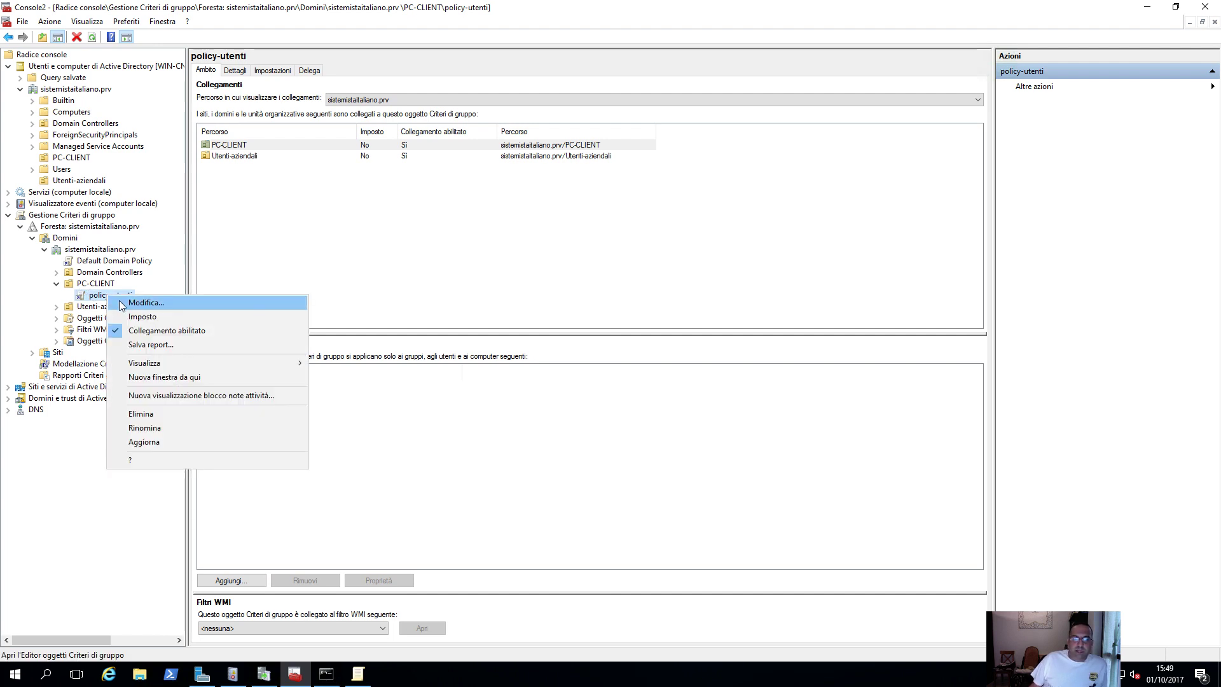
{"action": "left_click", "coordinate": [123, 304]}
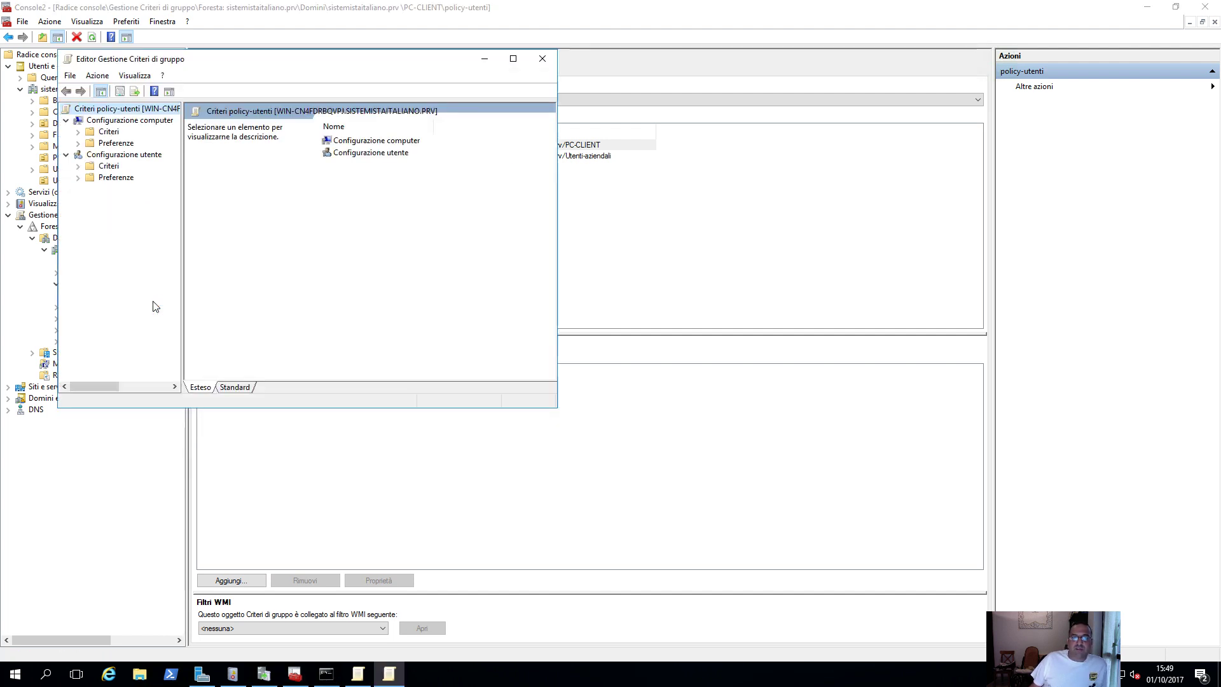
{"action": "left_click", "coordinate": [550, 57]}
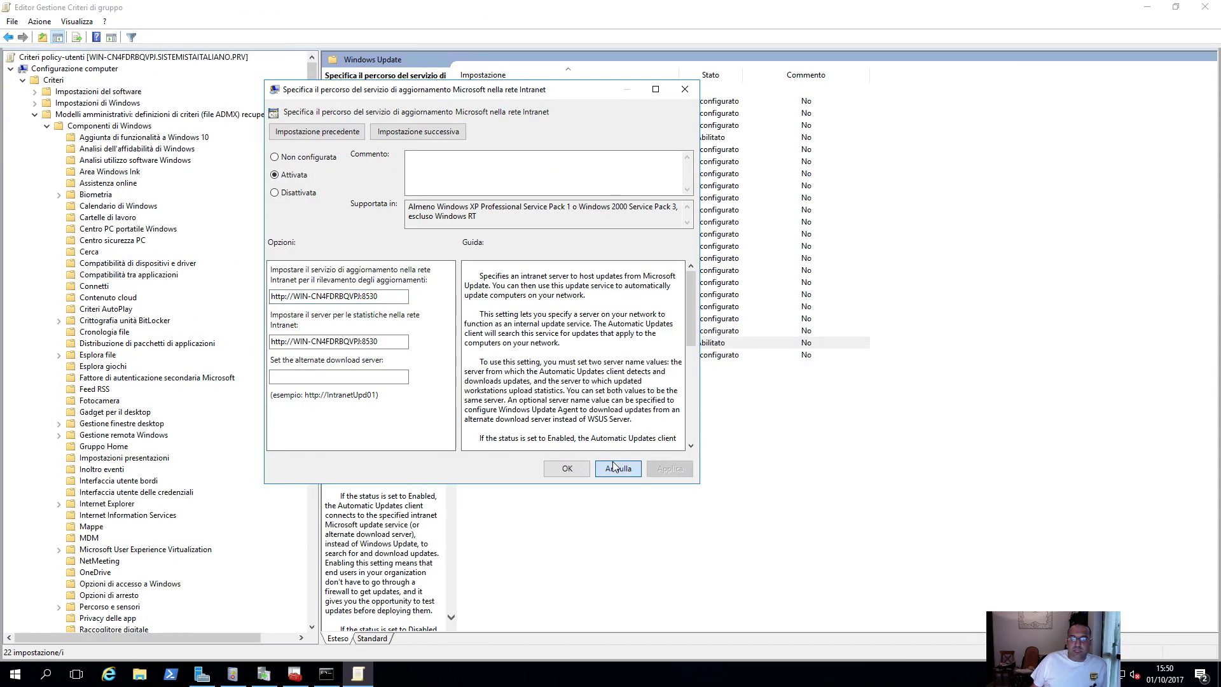
{"action": "left_click", "coordinate": [566, 467]}
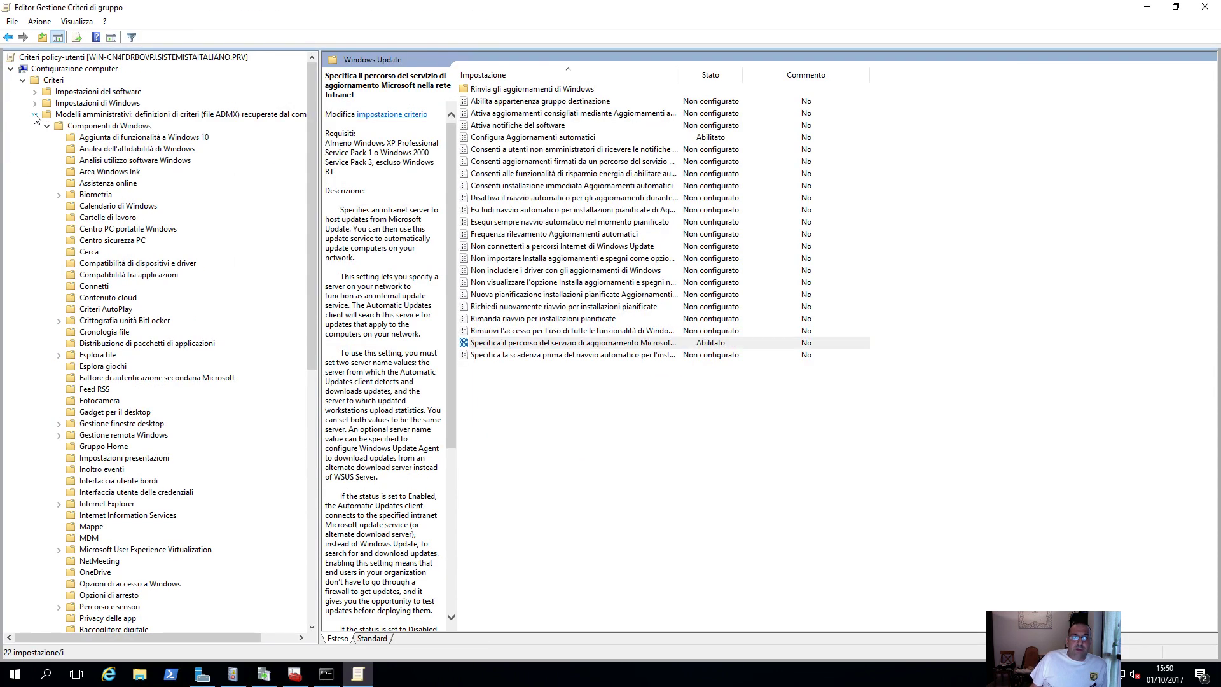
Locate the Windows Update policy folder and re-examine the server address and port in the intranet update service path setting, without changing anything
{"action": "scroll", "coordinate": [114, 481], "scroll_direction": "down", "scroll_amount": 6}
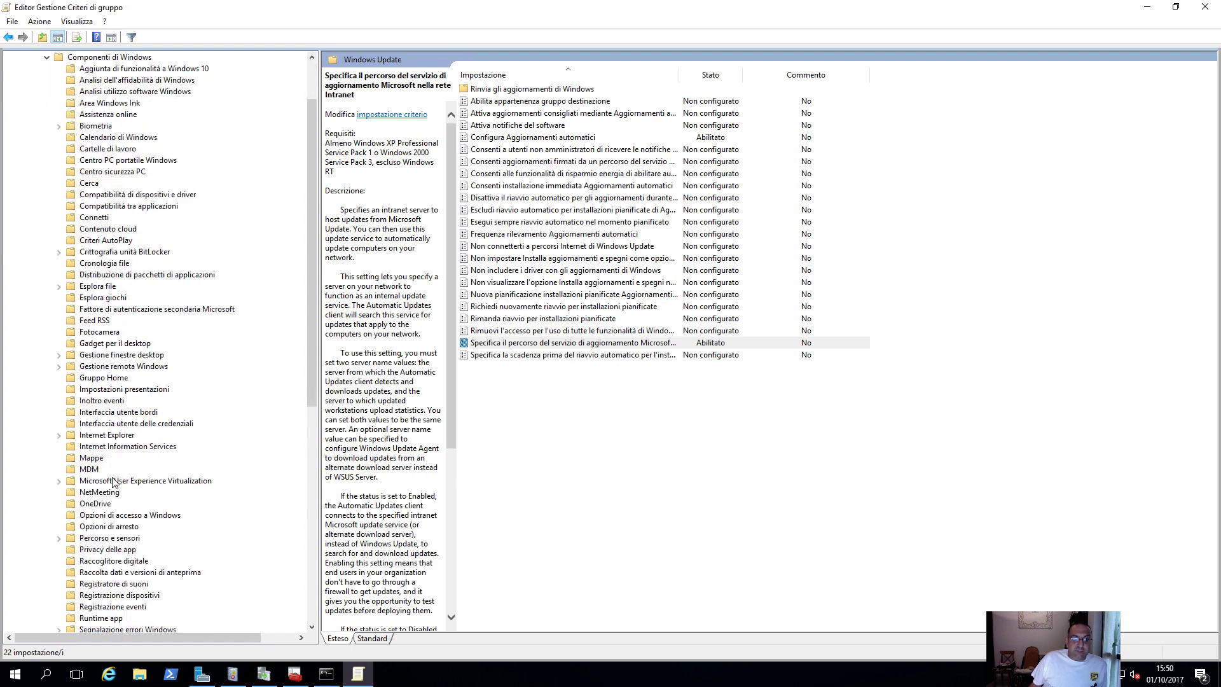
{"action": "scroll", "coordinate": [115, 482], "scroll_direction": "down", "scroll_amount": 8}
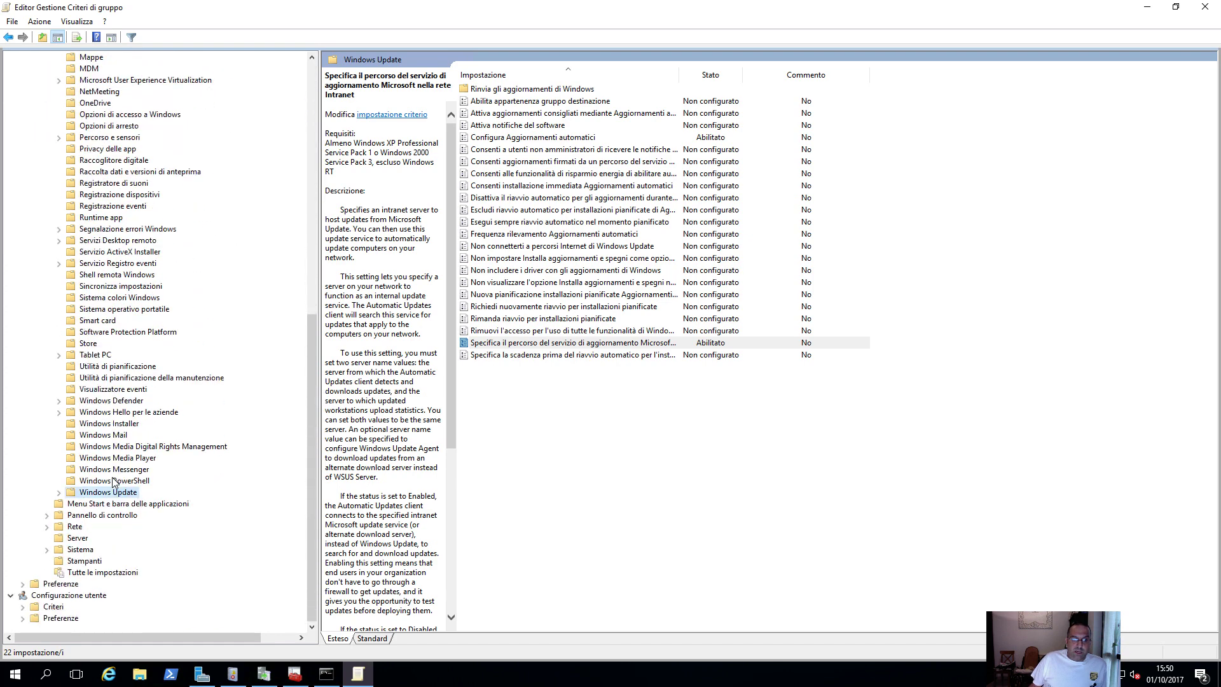
{"action": "double_click", "coordinate": [626, 346]}
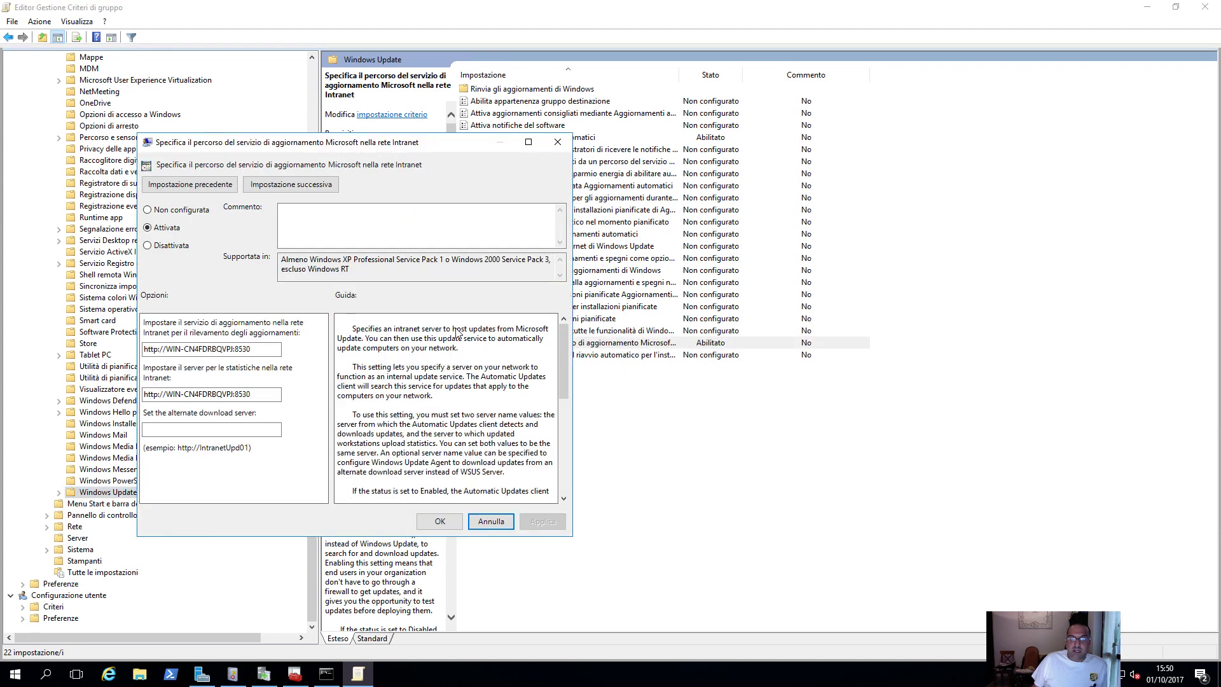
{"action": "left_click", "coordinate": [257, 348]}
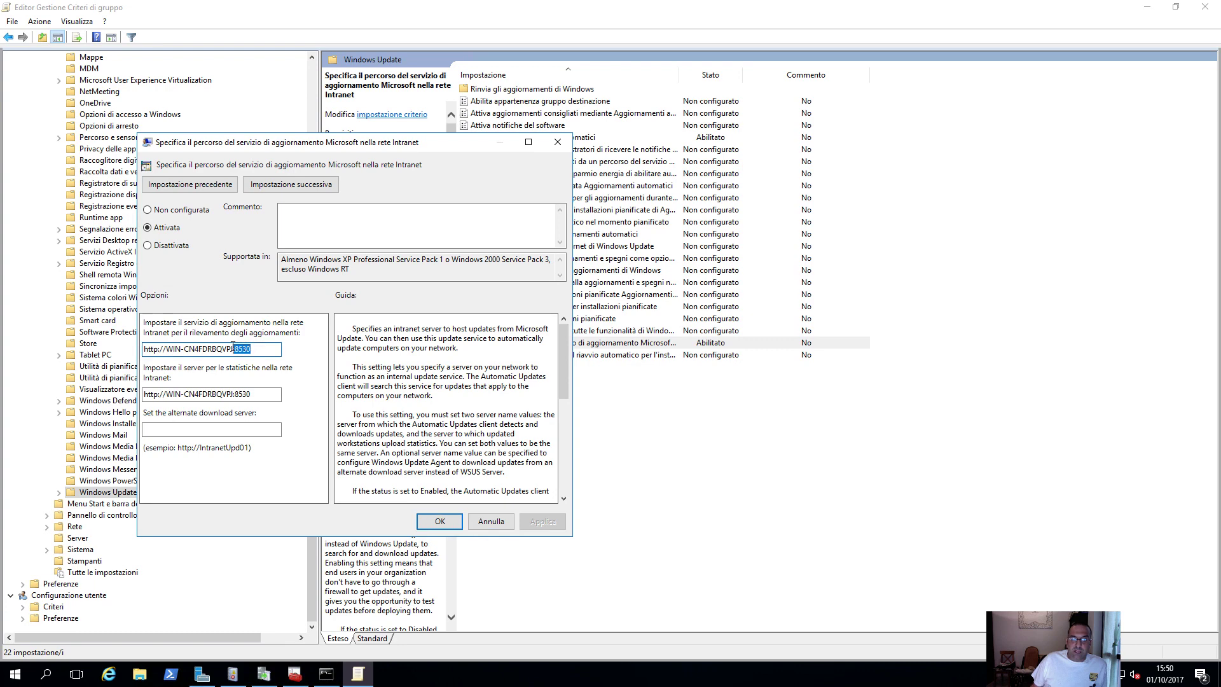
{"action": "left_click_drag", "start_coordinate": [145, 349], "coordinate": [240, 349]}
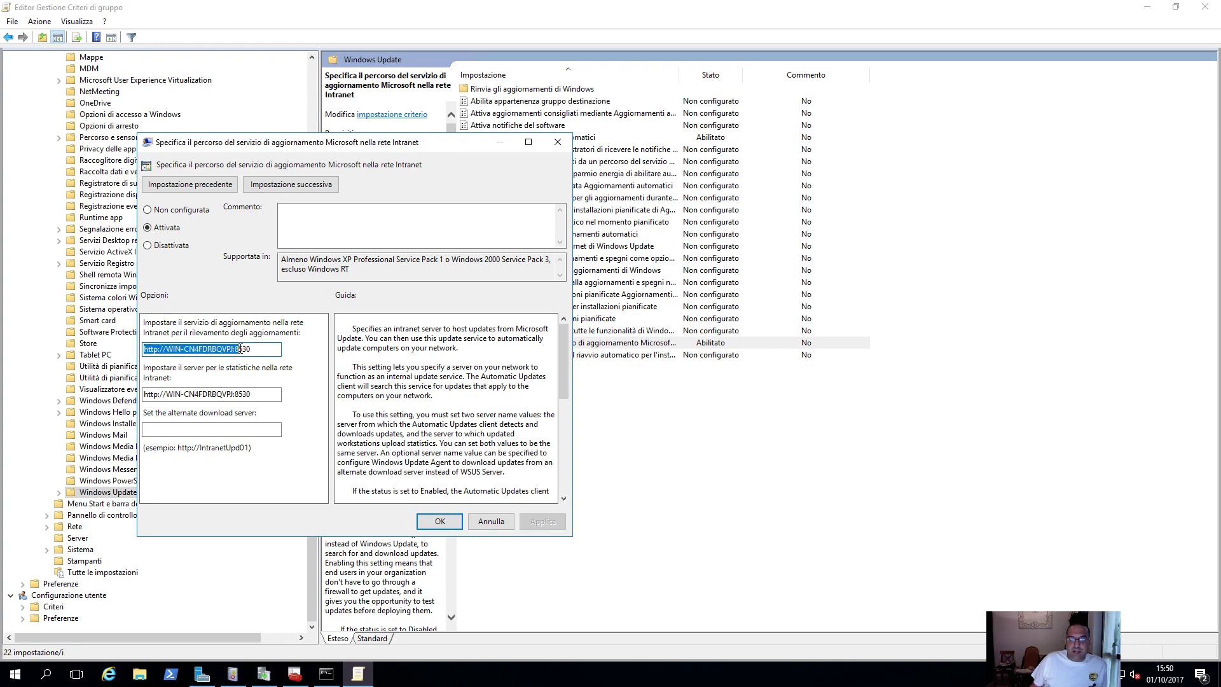
{"action": "left_click", "coordinate": [491, 522]}
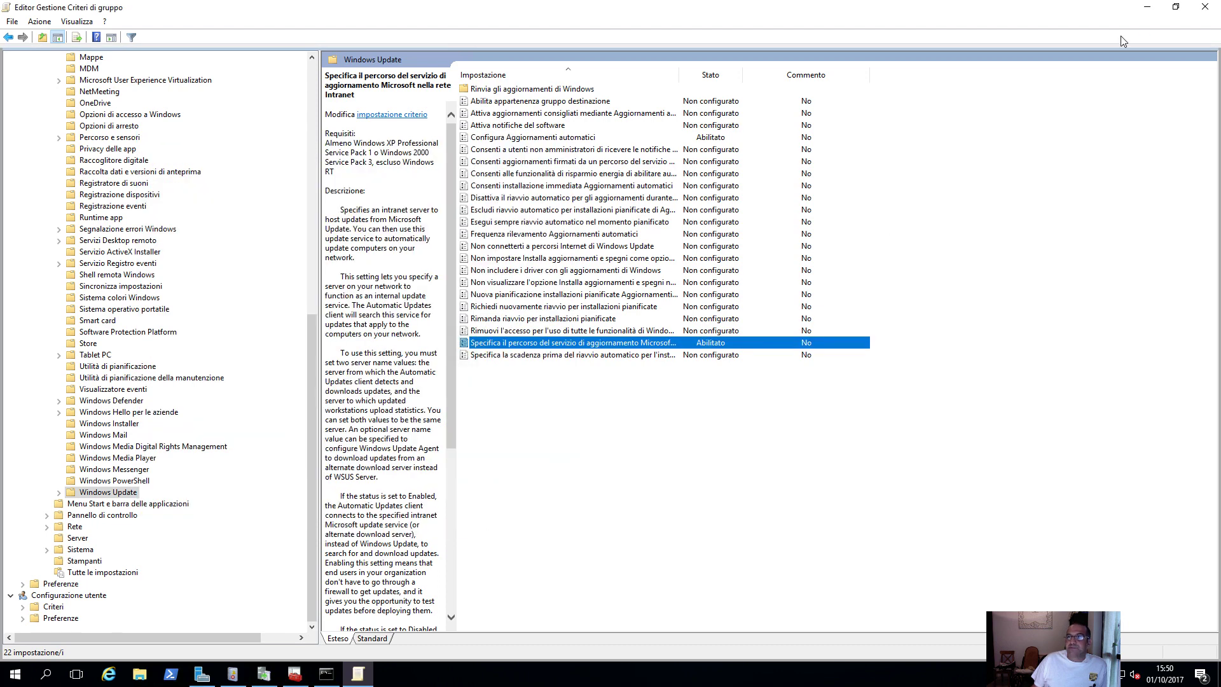
Leave the server session and bring the win10 remote desktop session to full screen
{"action": "left_click", "coordinate": [1146, 7]}
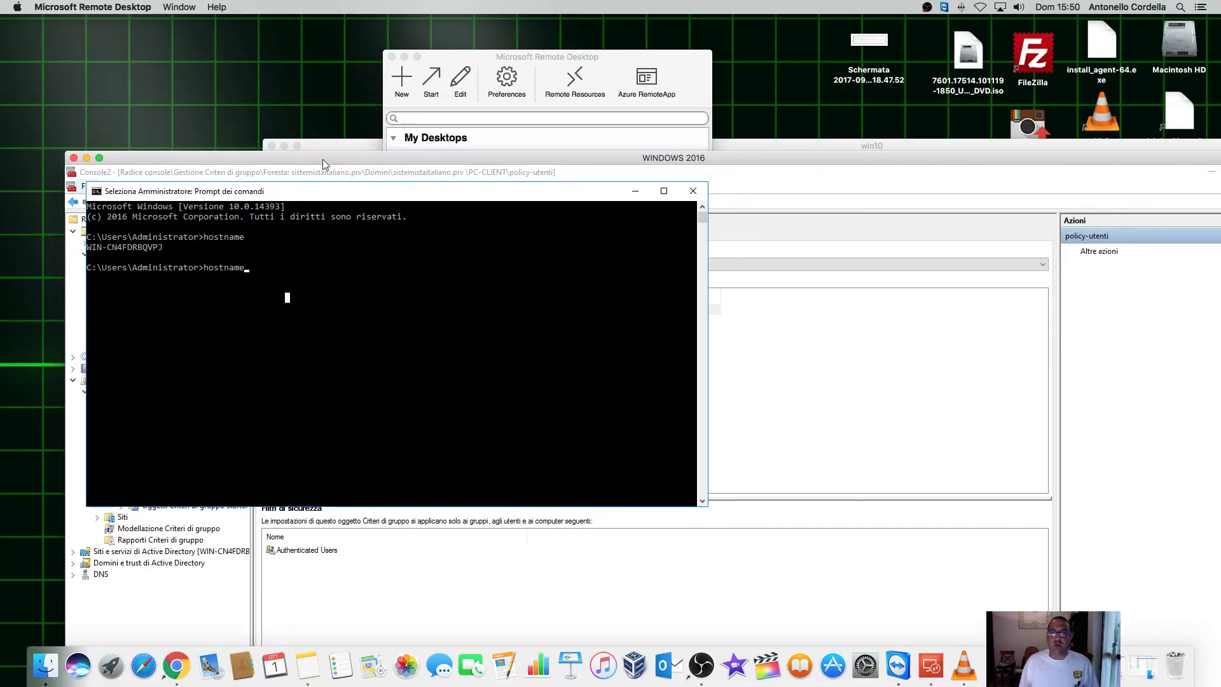
{"action": "left_click", "coordinate": [770, 147]}
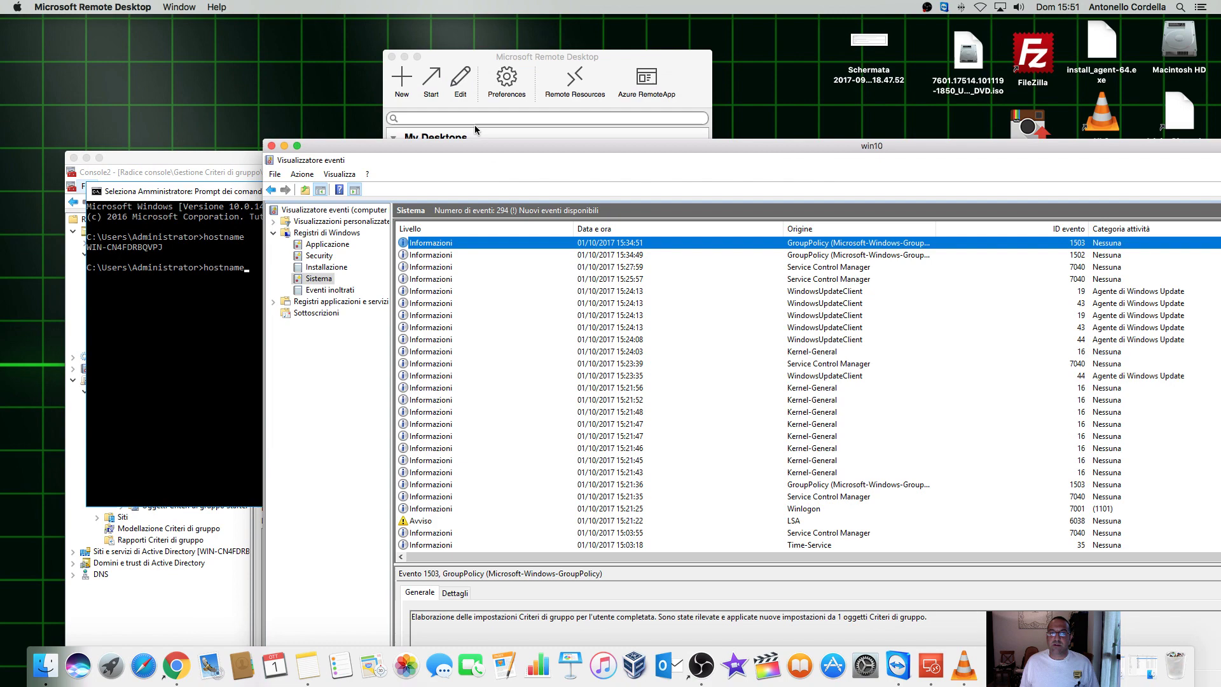
{"action": "left_click", "coordinate": [297, 147]}
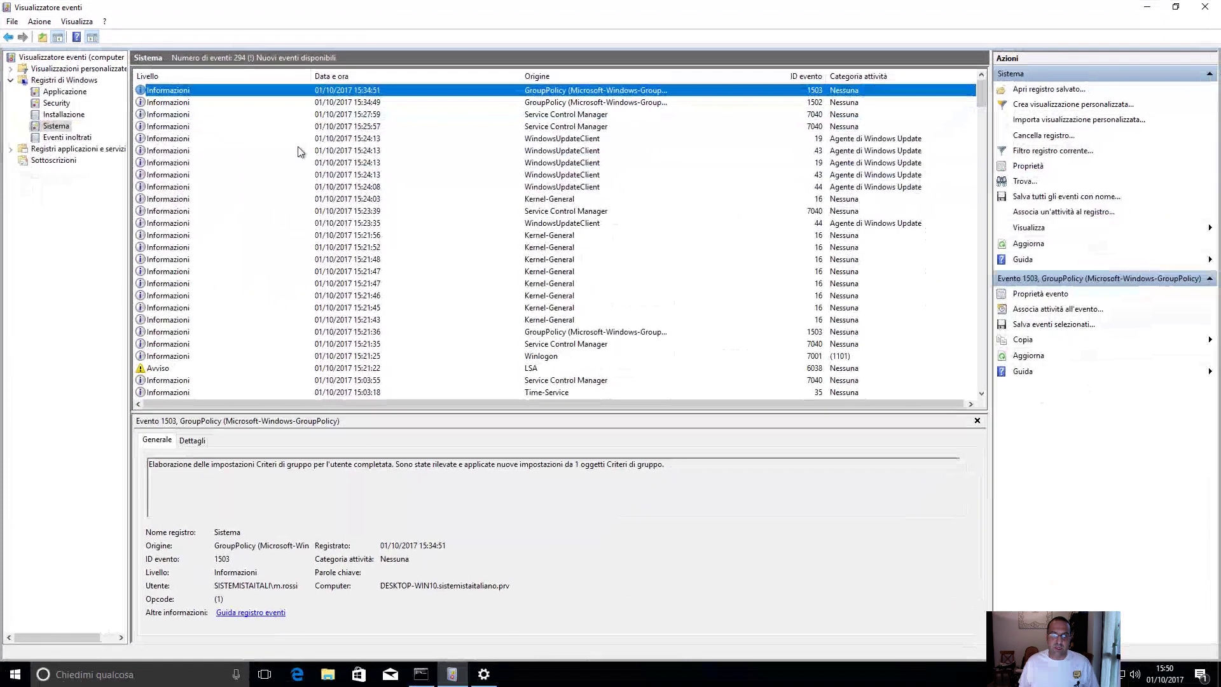
Run gpupdate /force in the Windows 10 client's administrator command prompt
{"action": "left_click", "coordinate": [421, 674]}
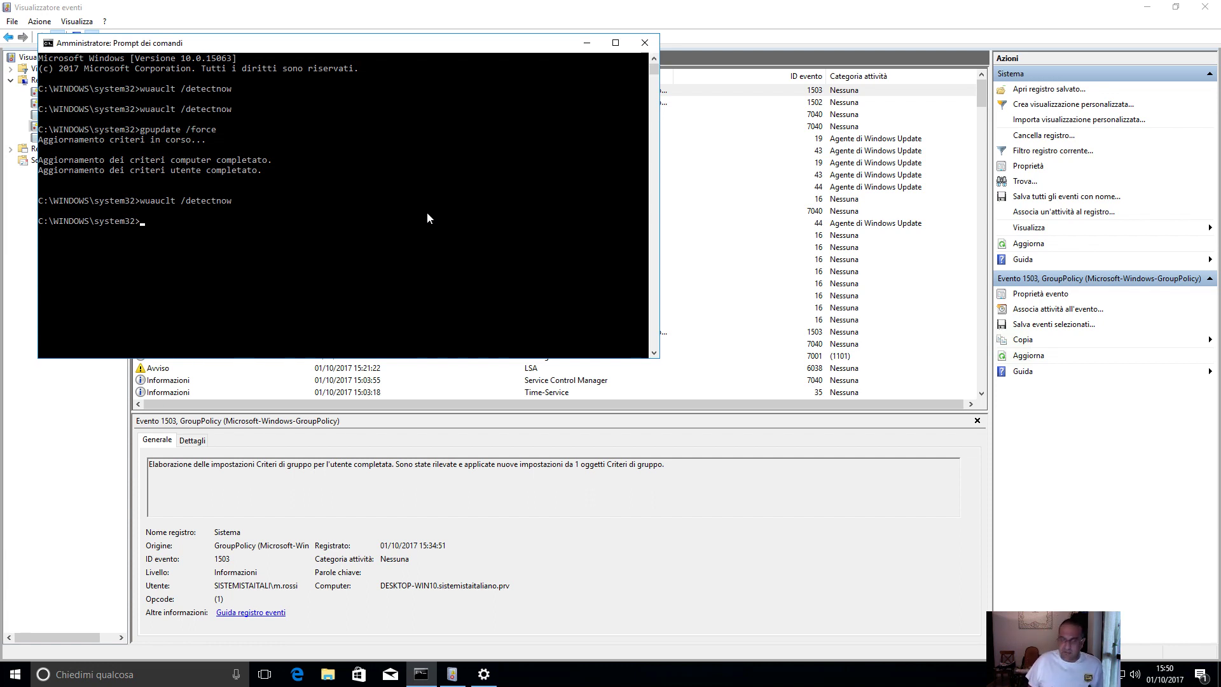
{"action": "key", "text": "Up"}
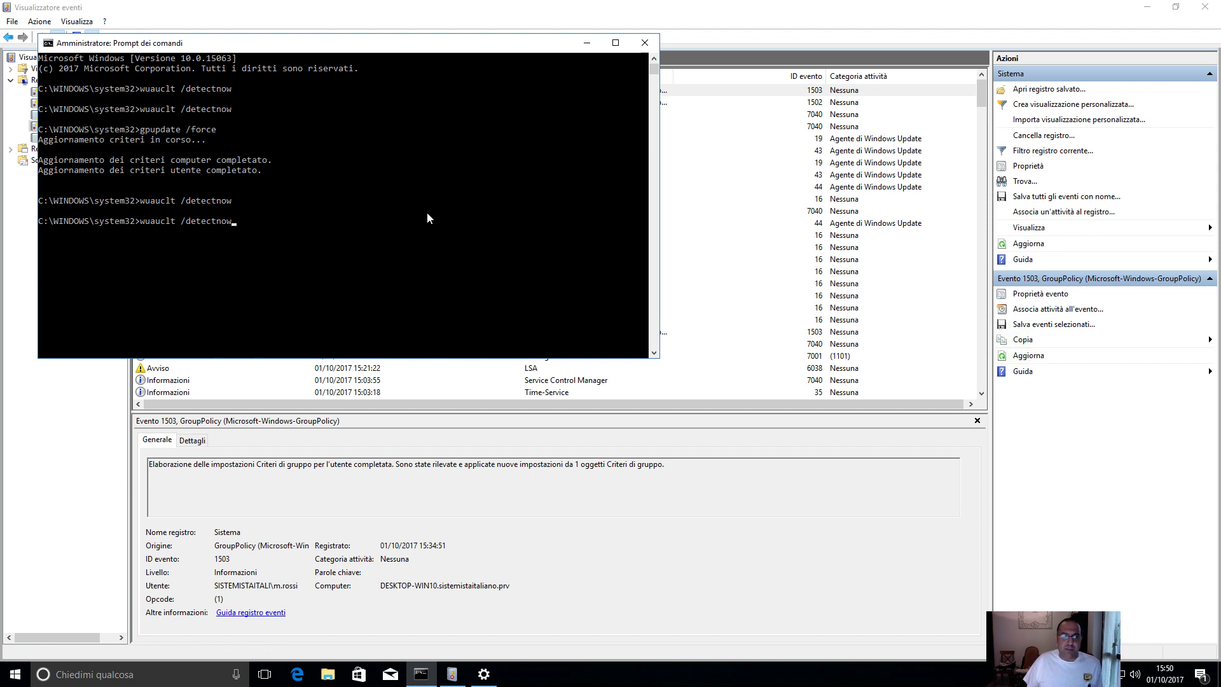
{"action": "key", "text": "BackSpace"}
{"action": "key", "text": "BackSpace"}
{"action": "key", "text": "BackSpace"}
{"action": "key", "text": "BackSpace"}
{"action": "key", "text": "BackSpace"}
{"action": "key", "text": "BackSpace"}
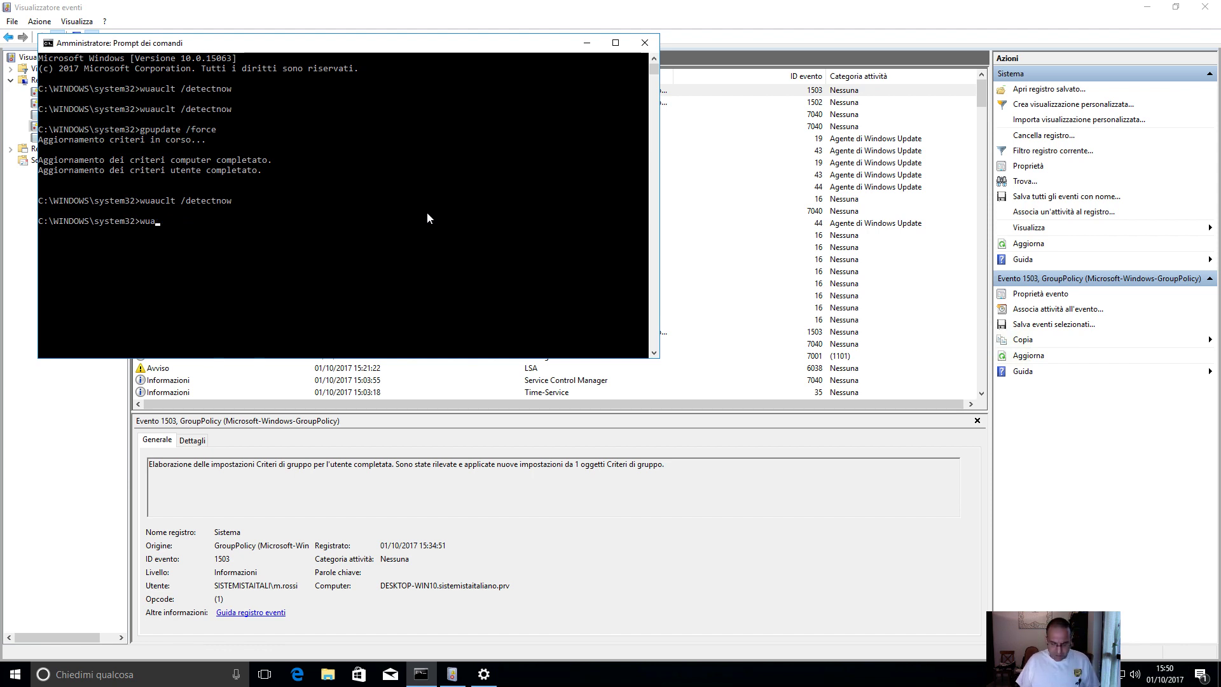
{"action": "type", "text": "gpupdate /"}
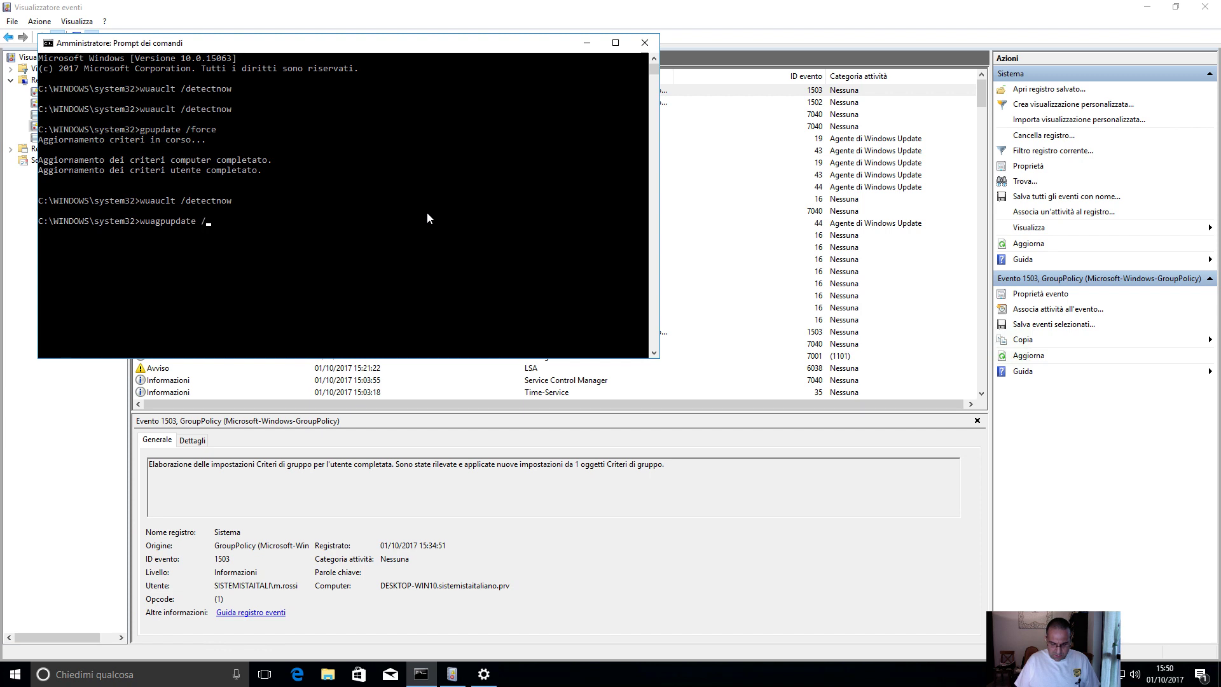
{"action": "type", "text": "force"}
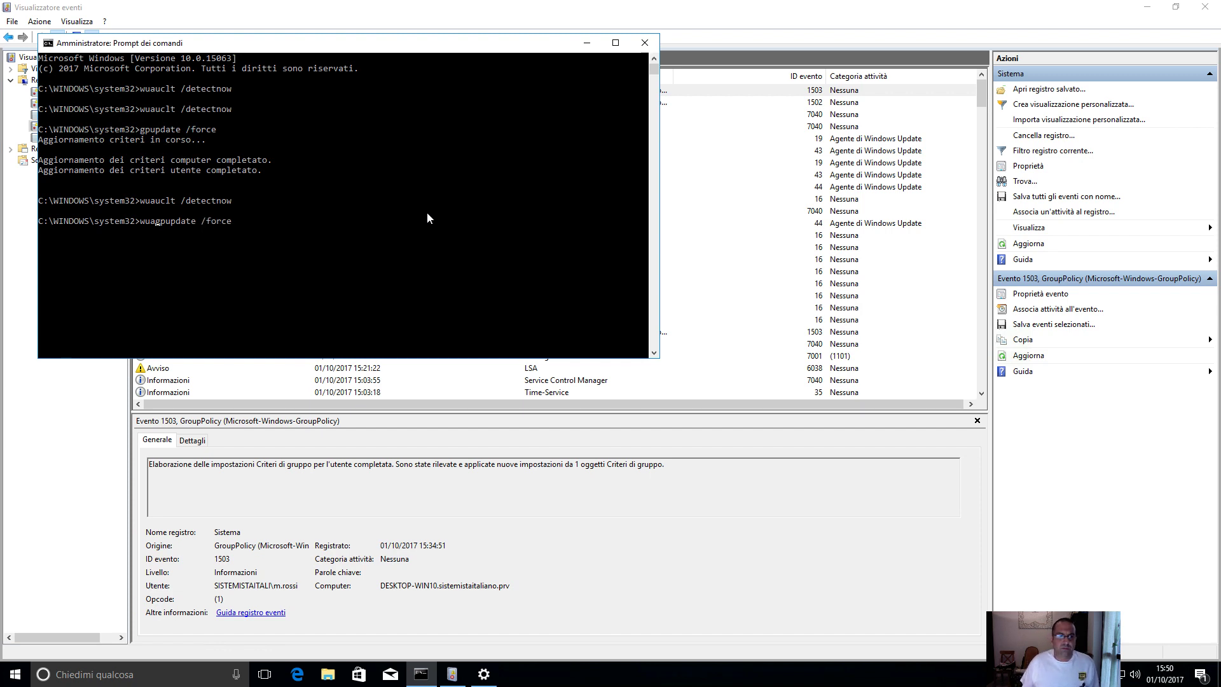
{"action": "key", "text": "Home"}
{"action": "key", "text": "Delete"}
{"action": "key", "text": "Delete"}
{"action": "key", "text": "Delete"}
{"action": "key", "text": "Return"}
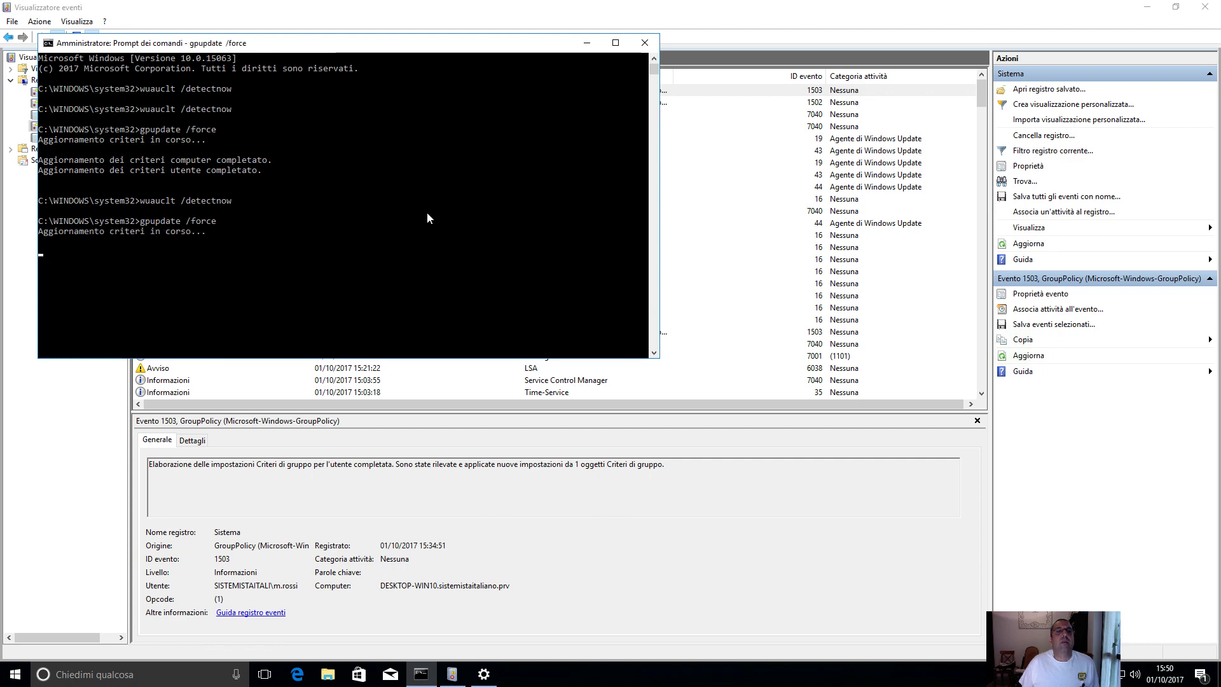
Refresh the client's Sistema event log, read the newest GroupPolicy event's description, and check the policy update's progress in the command prompt
{"action": "left_click", "coordinate": [726, 94]}
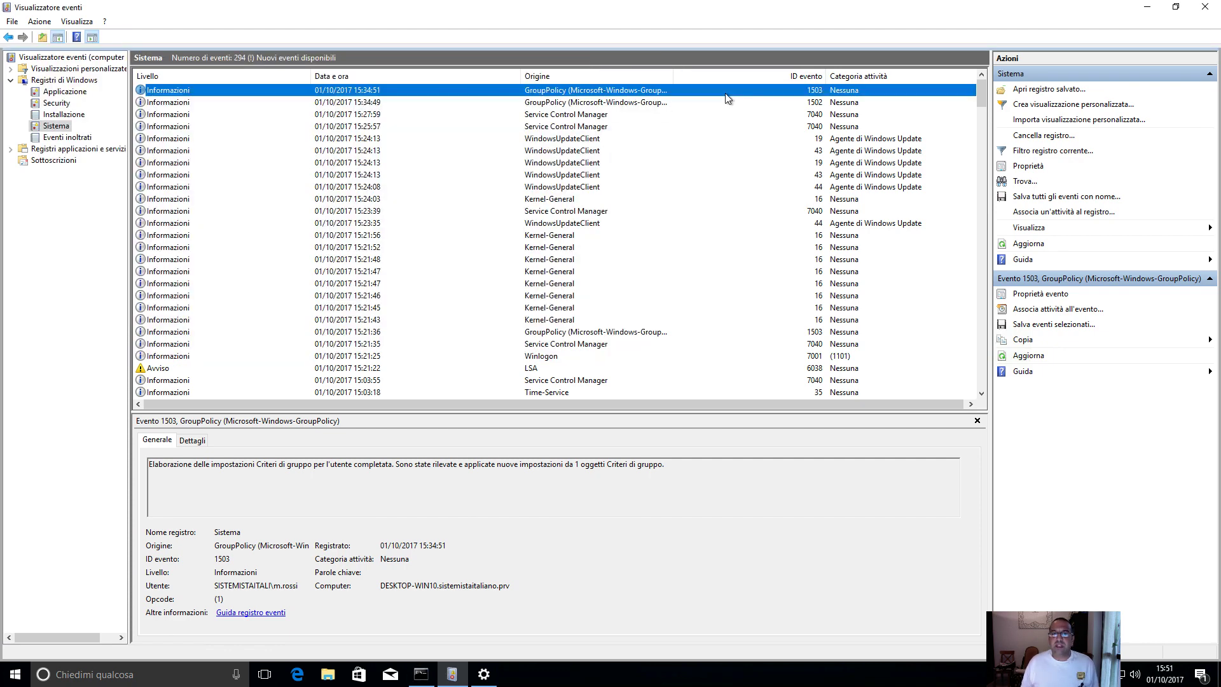
{"action": "key", "text": "F5"}
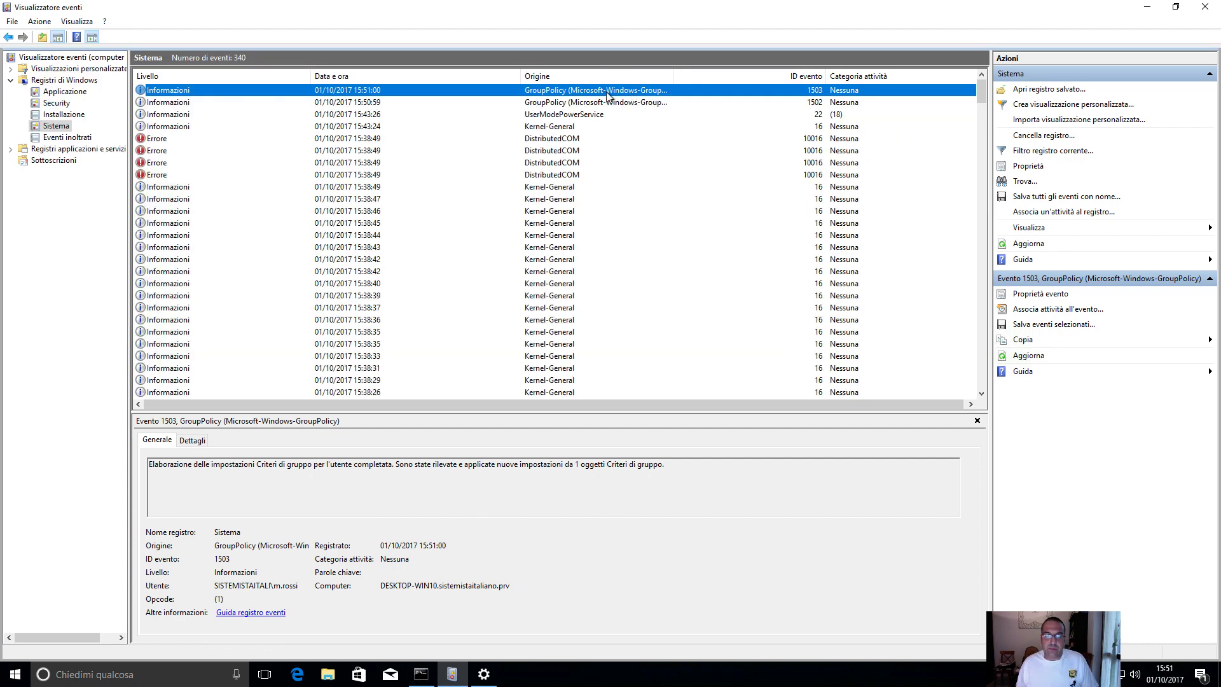
{"action": "left_click_drag", "start_coordinate": [465, 464], "coordinate": [630, 464]}
{"action": "left_click", "coordinate": [421, 674]}
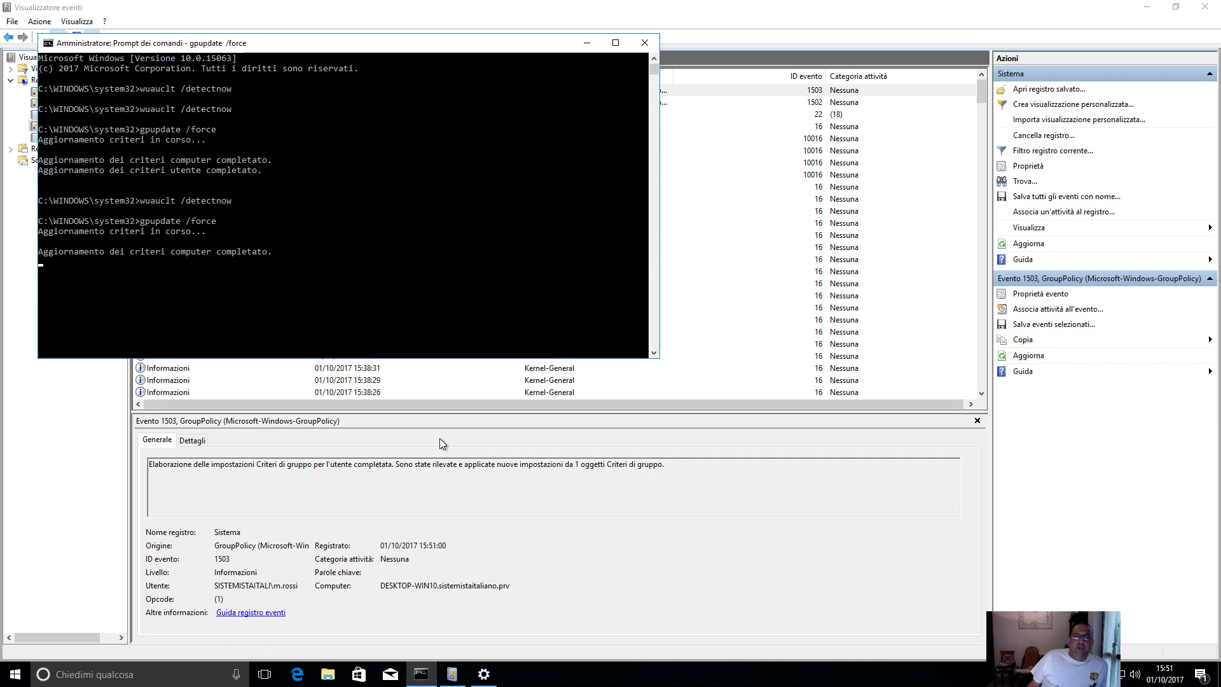
Close and reopen the Windows Update settings on the Windows 10 client, and start a check for available updates
{"action": "left_click", "coordinate": [481, 679]}
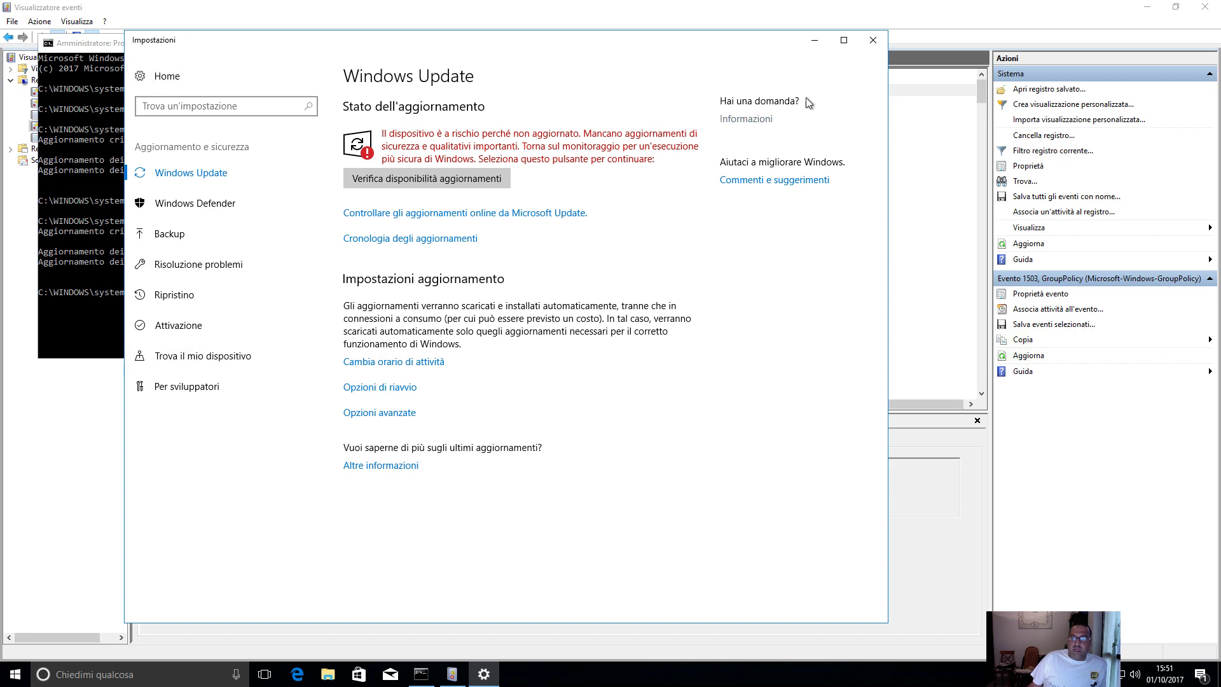
{"action": "left_click", "coordinate": [870, 40]}
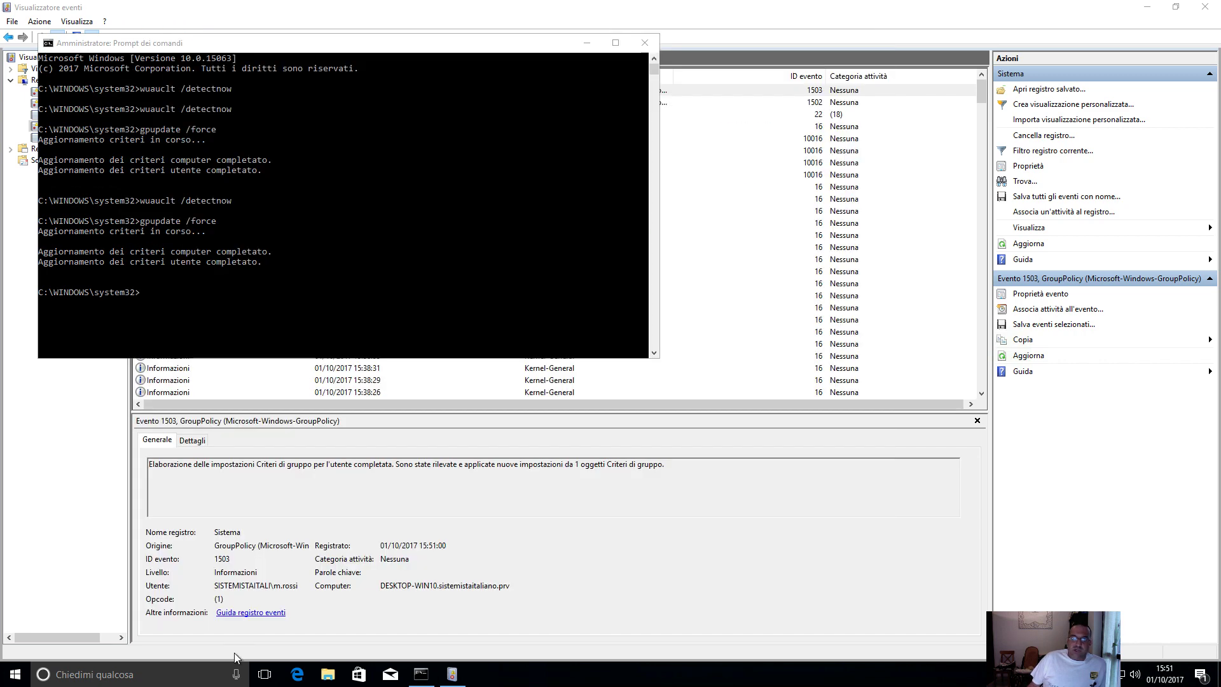
{"action": "left_click", "coordinate": [176, 679]}
{"action": "type", "text": "aggio"}
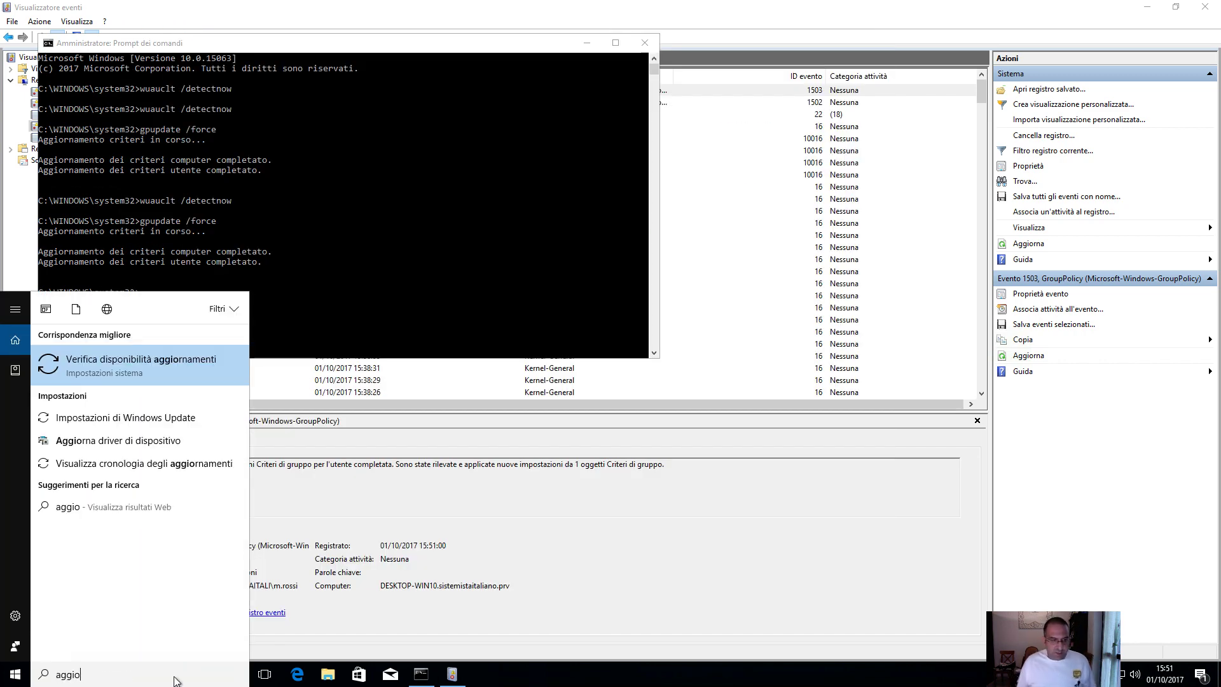
{"action": "left_click", "coordinate": [139, 365]}
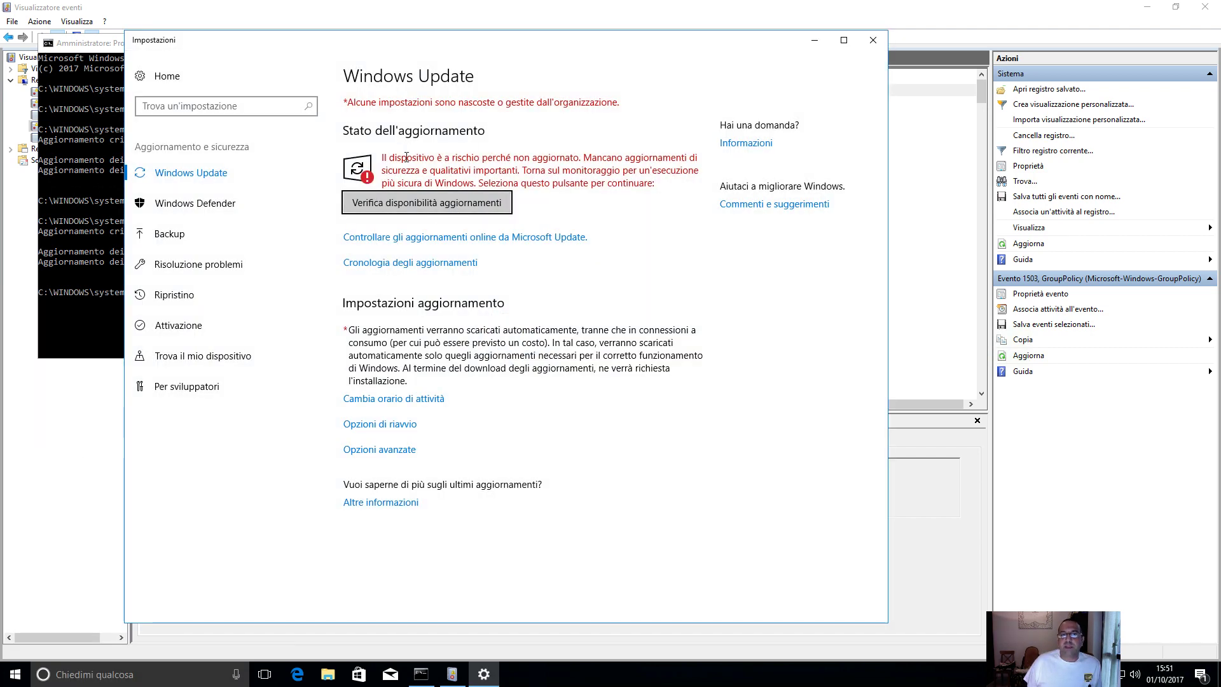
{"action": "left_click", "coordinate": [410, 202]}
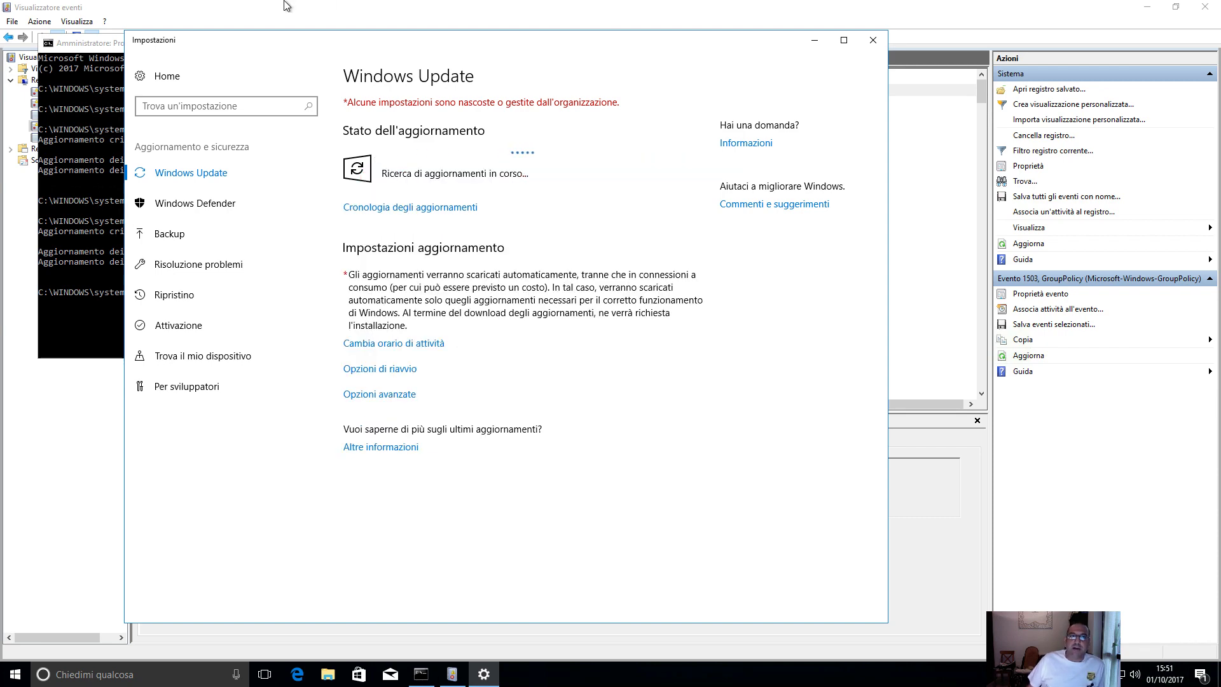
Switch from the win10 session to the server's full-screen session, minimise its command prompt, and bring up the Update Services console
{"action": "mouse_move", "coordinate": [280, 4]}
{"action": "left_click", "coordinate": [35, 22]}
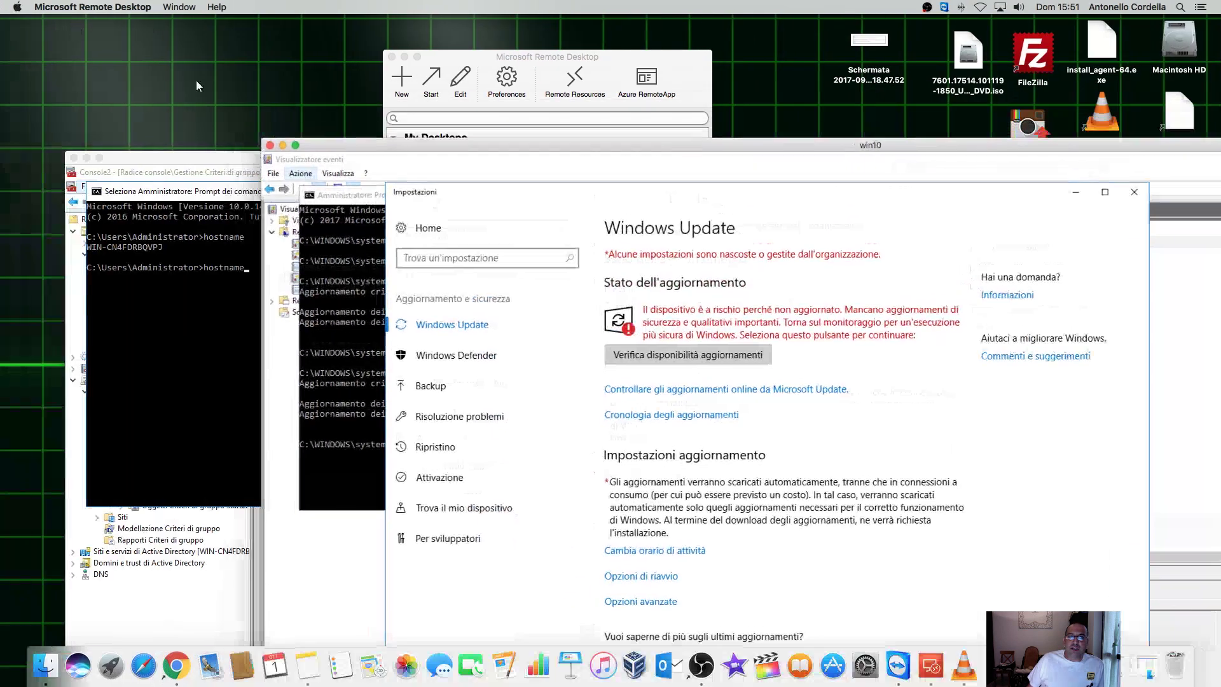
{"action": "left_click", "coordinate": [209, 155]}
{"action": "left_click", "coordinate": [97, 158]}
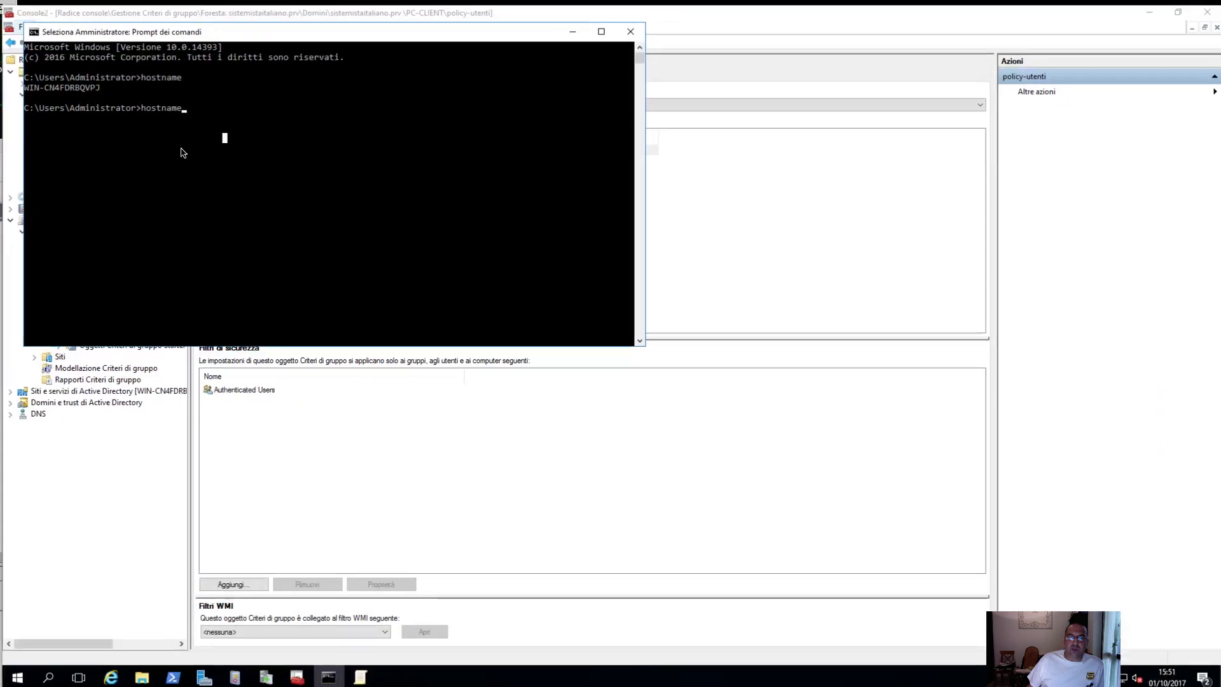
{"action": "left_click", "coordinate": [569, 26]}
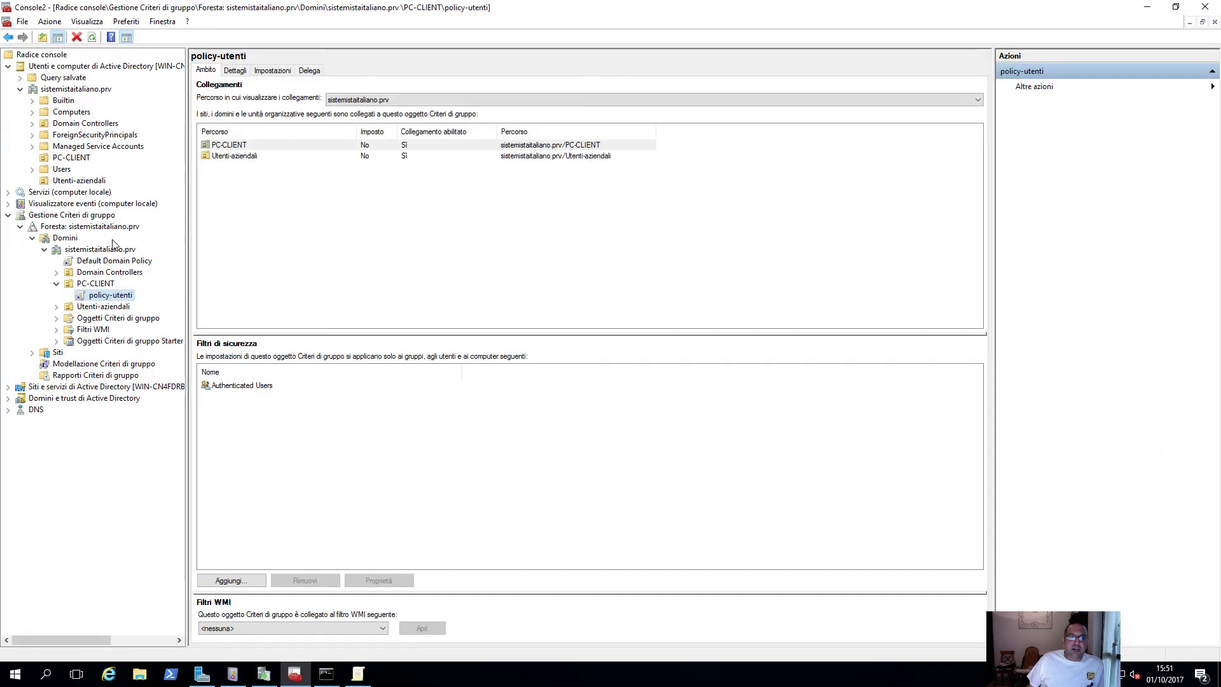
{"action": "left_click", "coordinate": [264, 675]}
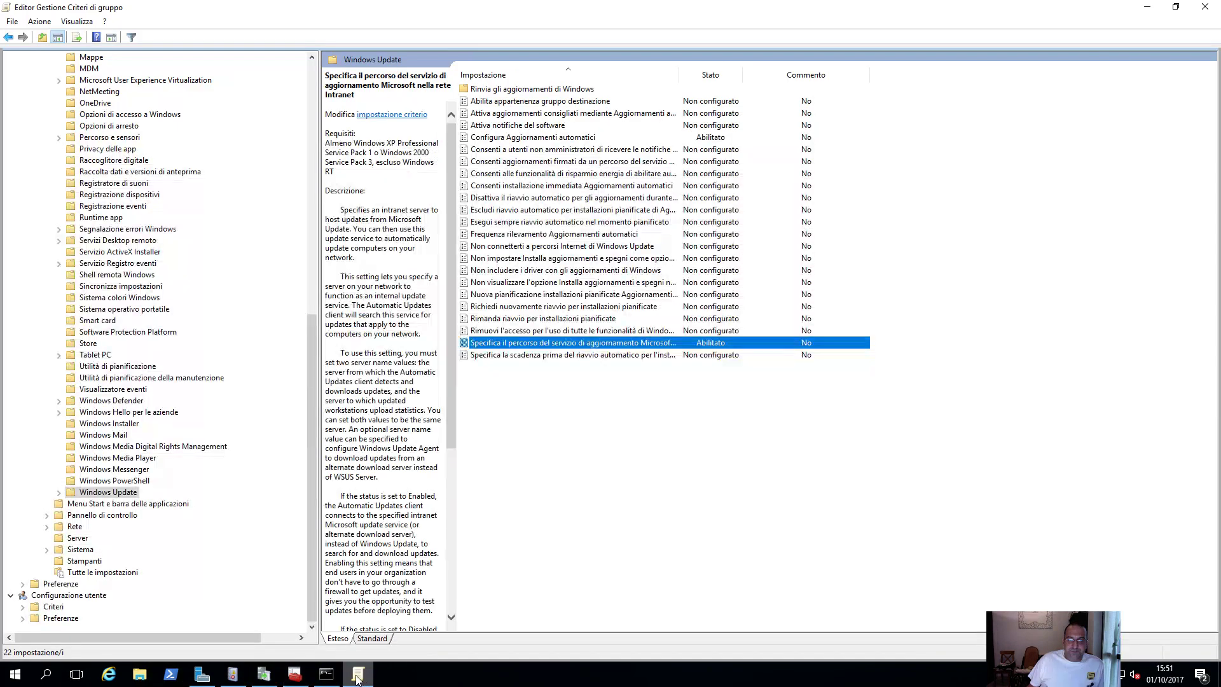
{"action": "left_click", "coordinate": [264, 676]}
{"action": "left_click", "coordinate": [264, 676]}
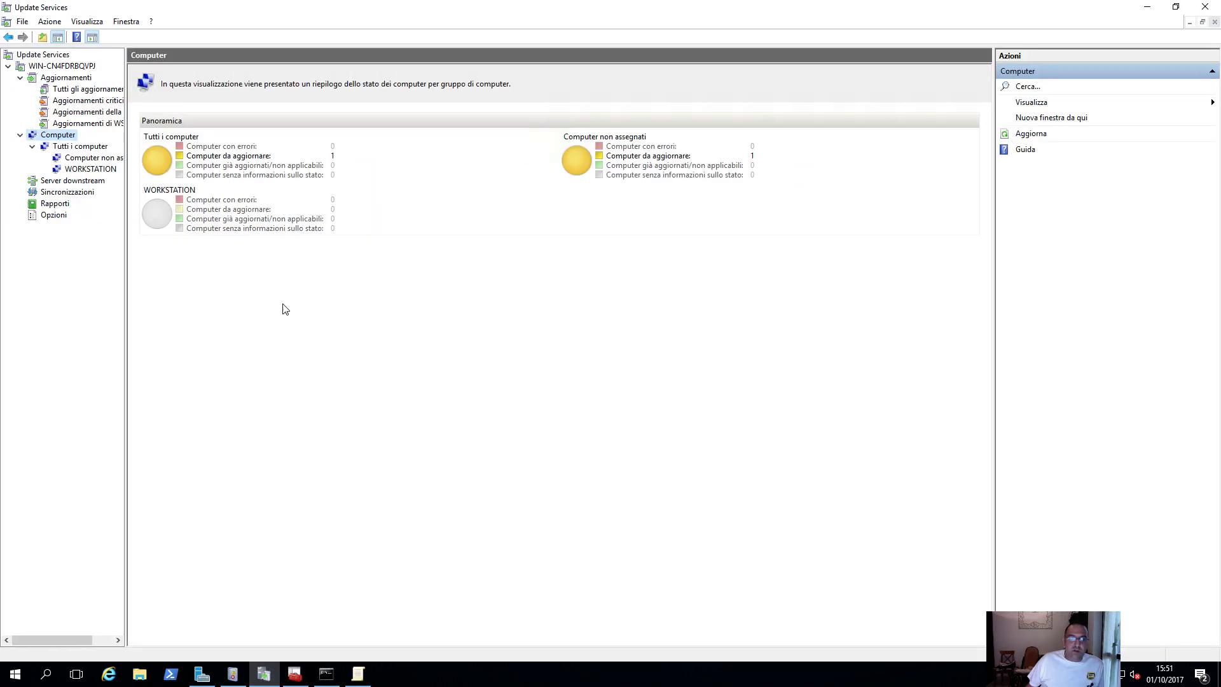
Examine the desktop-win10 computer's details under Tutti i computer and check the WORKSTATION group's members
{"action": "left_click", "coordinate": [71, 148]}
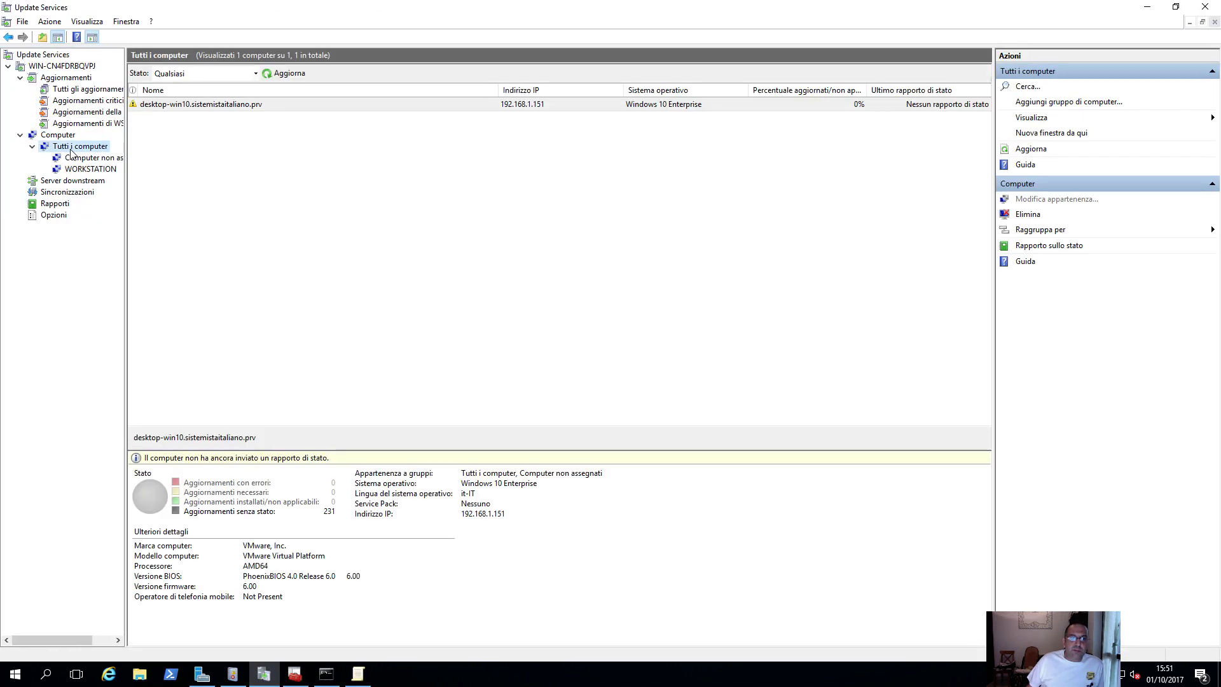
{"action": "left_click", "coordinate": [185, 104]}
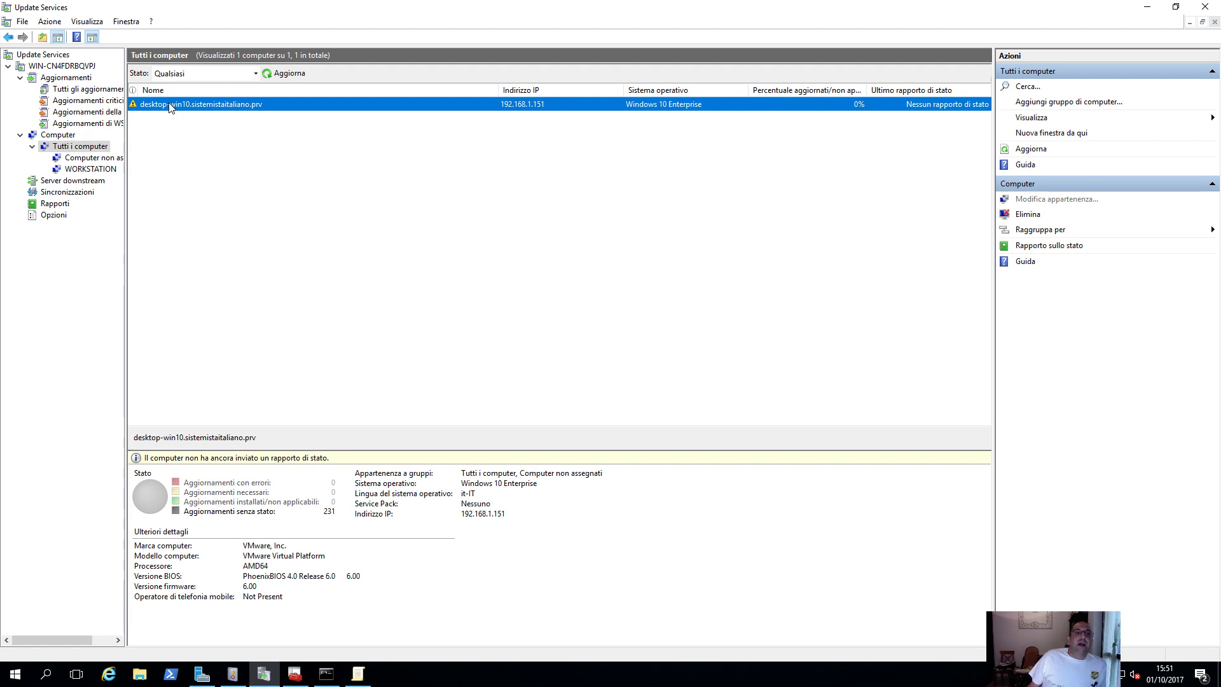
{"action": "left_click", "coordinate": [87, 173]}
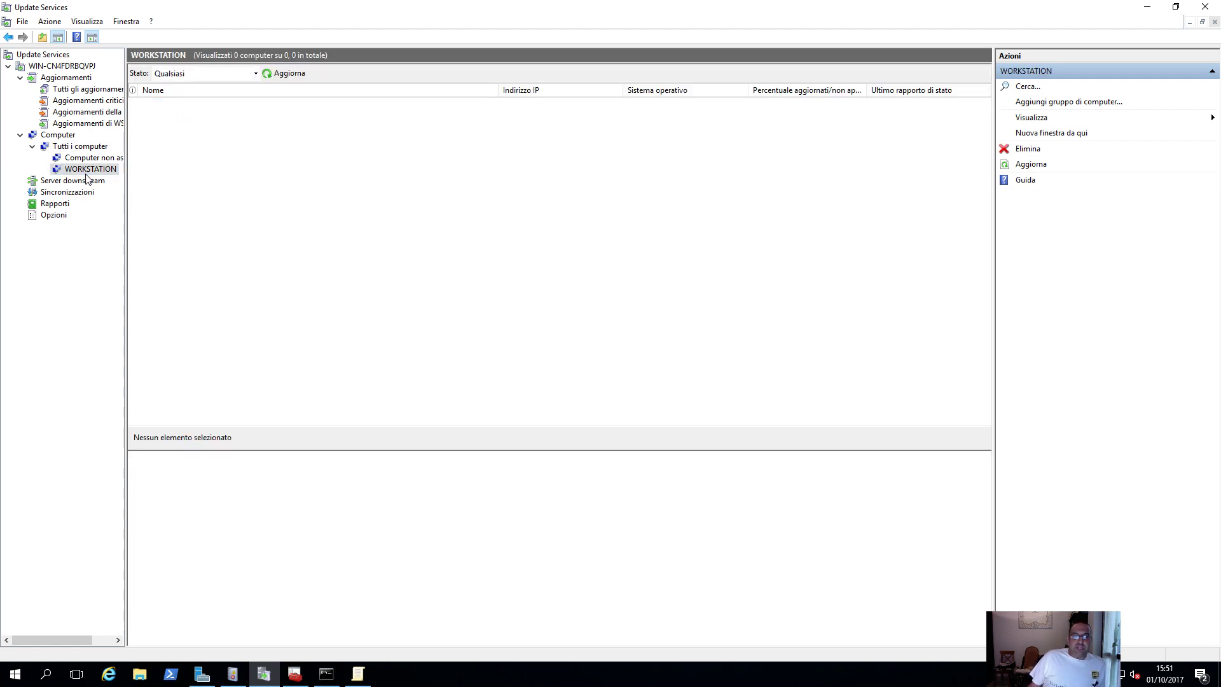
{"action": "left_click", "coordinate": [80, 146]}
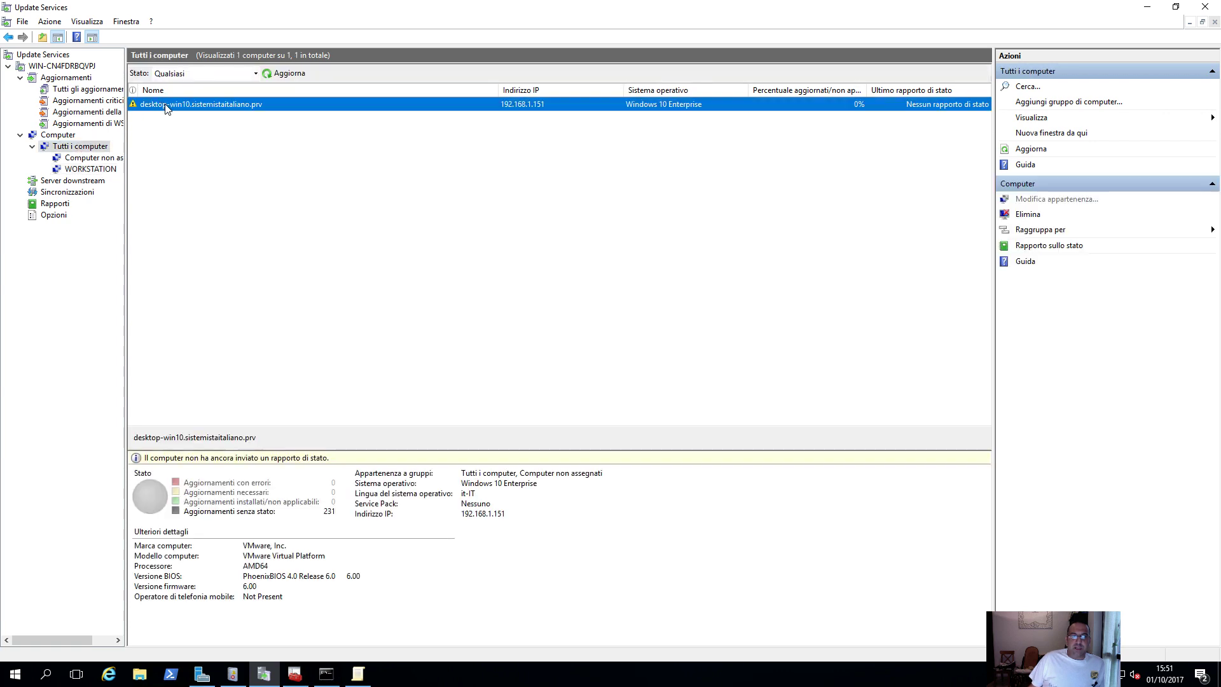
Check whether desktop-win10's group membership can be modified, and look through the WORKSTATION and Computer non assegnati groups, without changing anything
{"action": "right_click", "coordinate": [183, 107]}
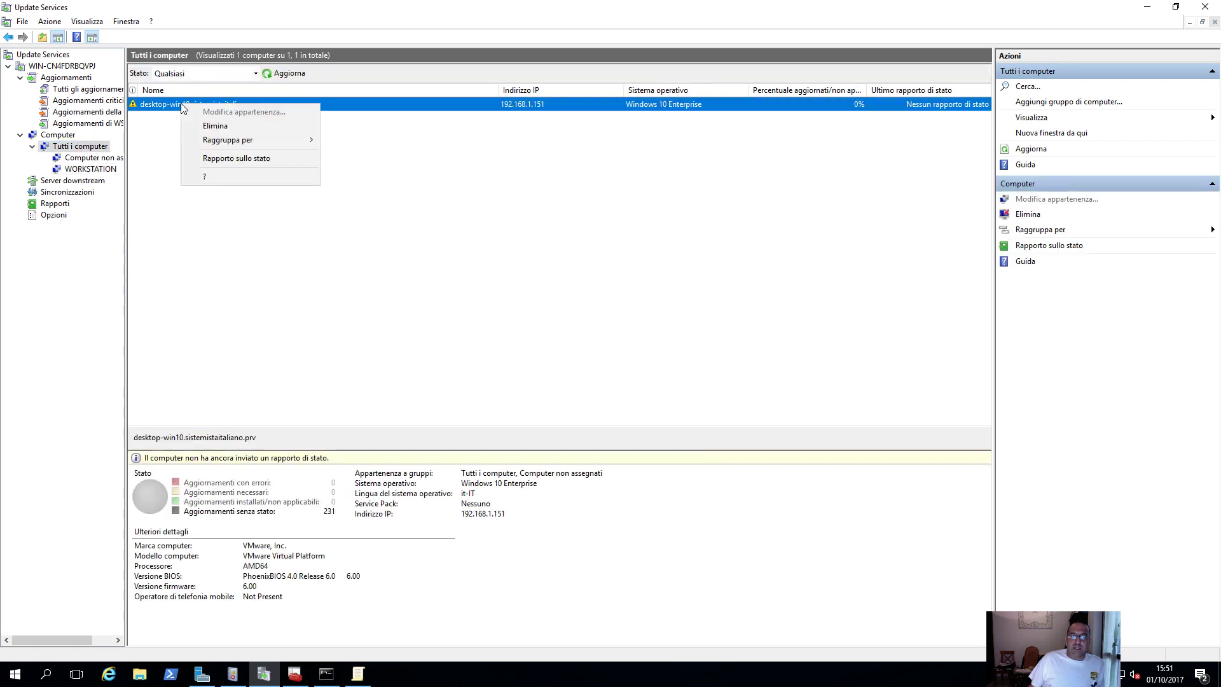
{"action": "mouse_move", "coordinate": [231, 140]}
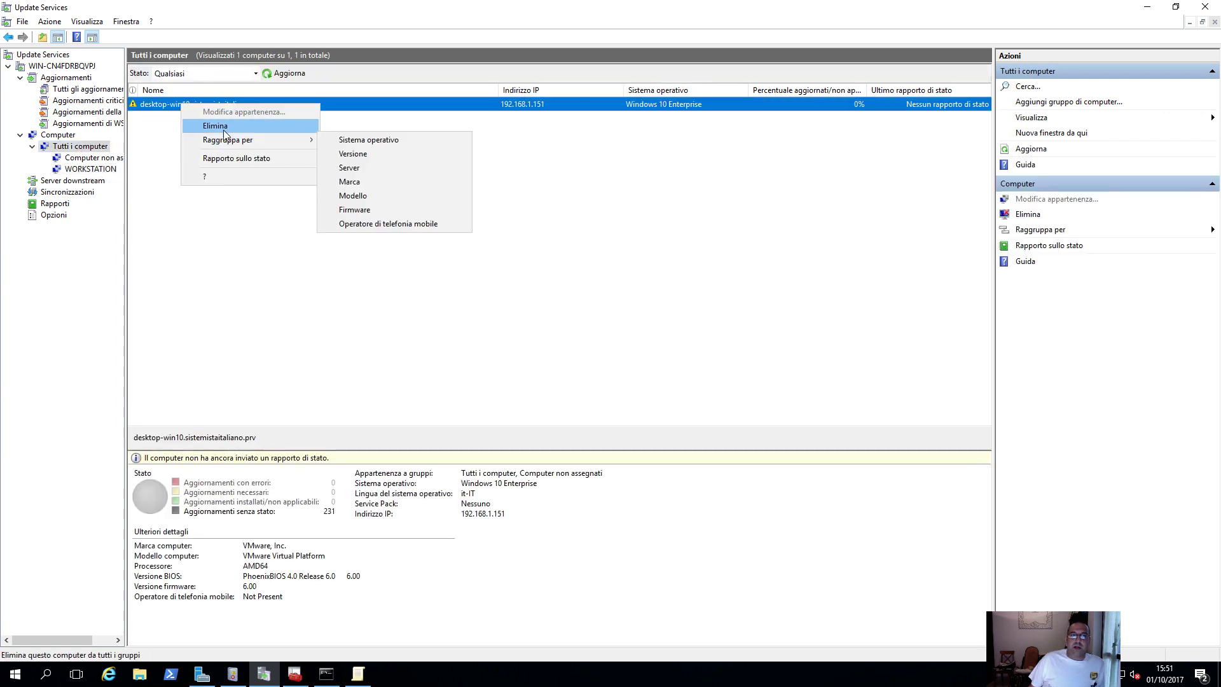
{"action": "left_click", "coordinate": [227, 251]}
{"action": "left_click", "coordinate": [77, 171]}
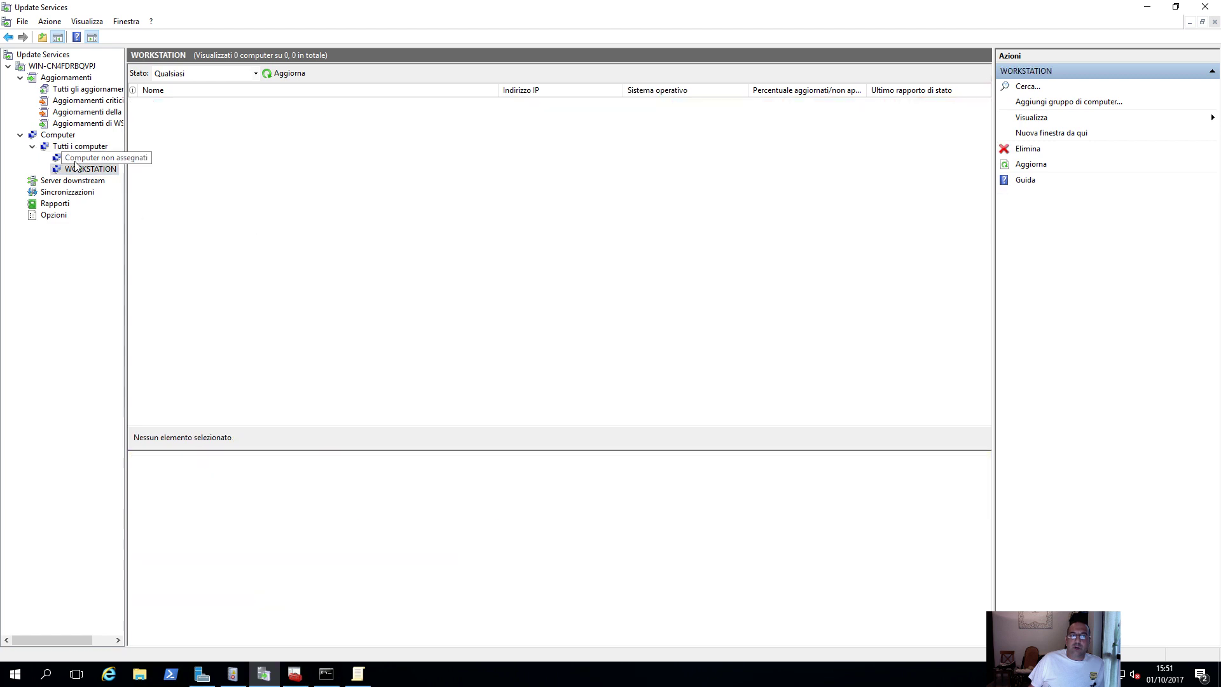
{"action": "left_click", "coordinate": [75, 158]}
{"action": "left_click", "coordinate": [75, 147]}
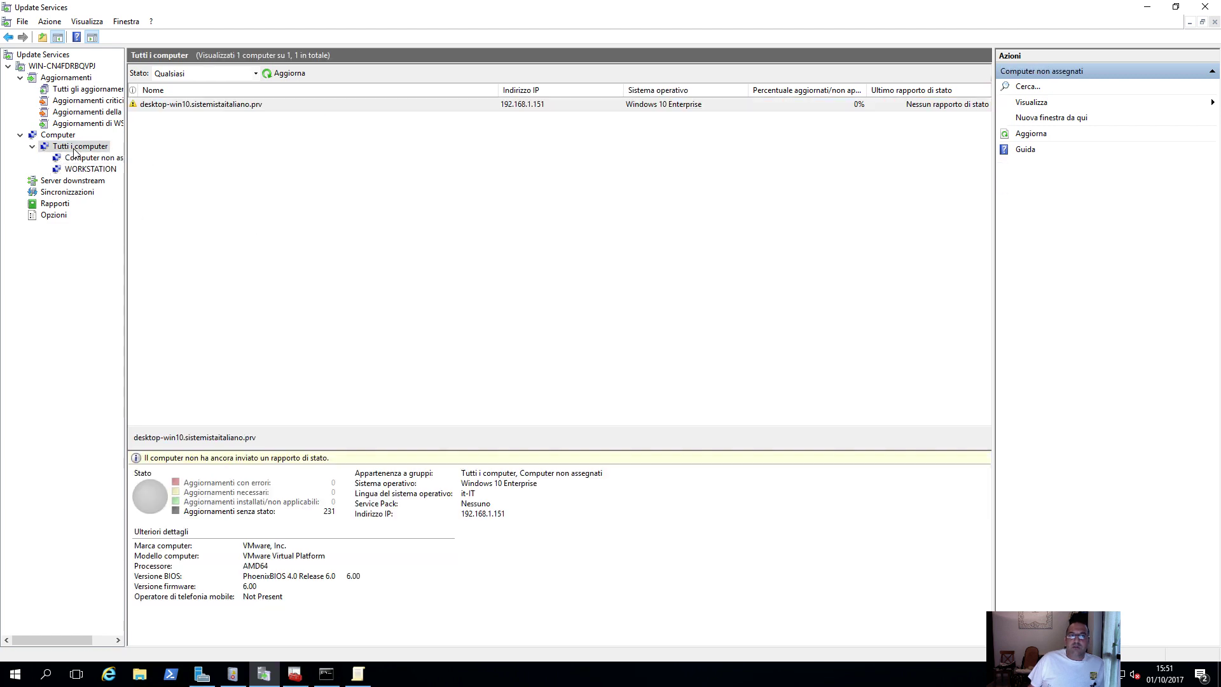
{"action": "right_click", "coordinate": [328, 110]}
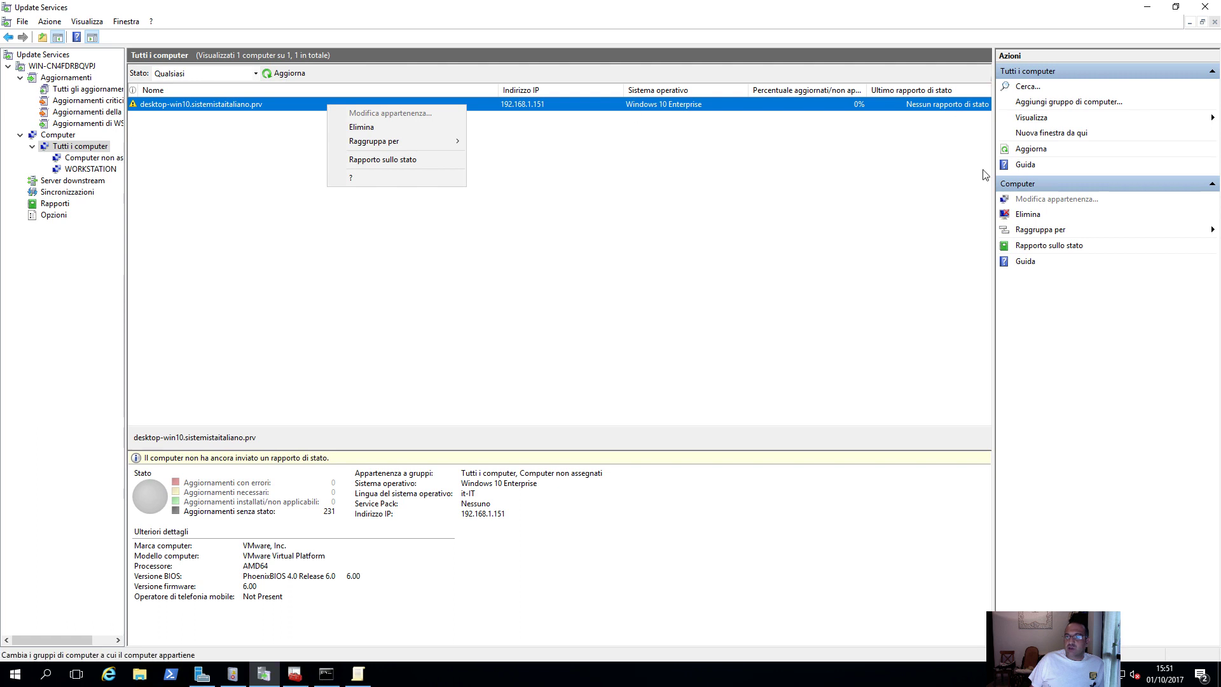
{"action": "key", "text": "Escape"}
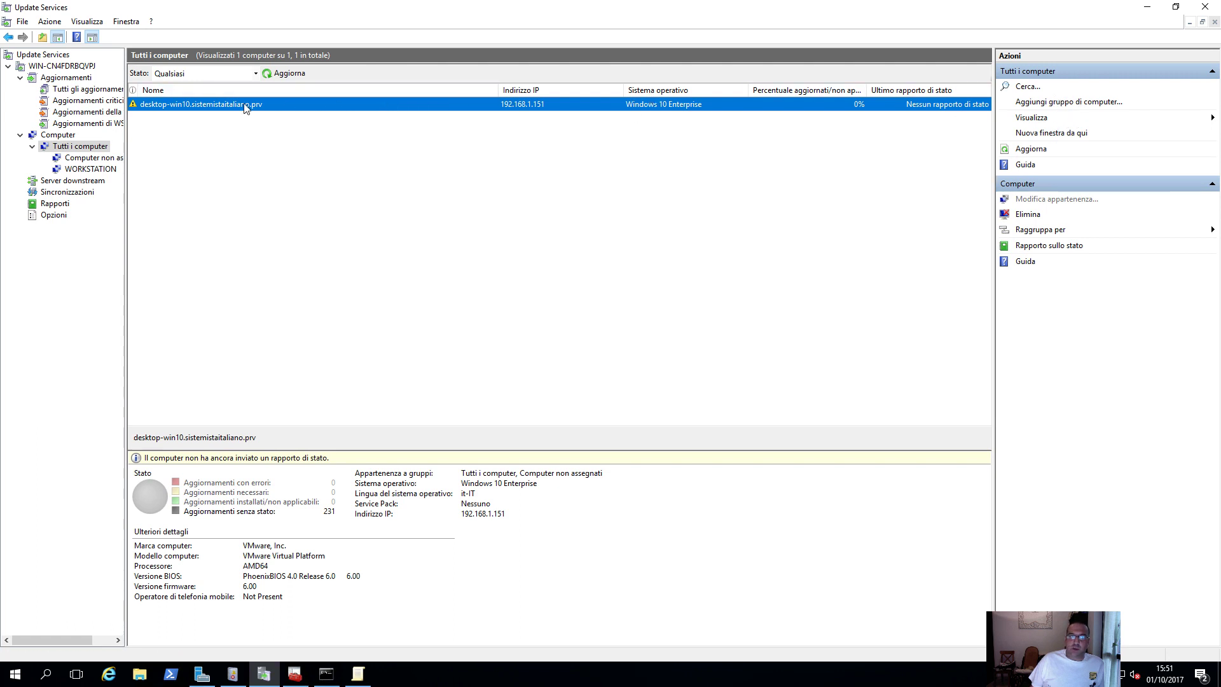
Refresh the Computer non assegnati and WORKSTATION groups, and inspect desktop-win10's update status among the unassigned computers
{"action": "left_click", "coordinate": [91, 164]}
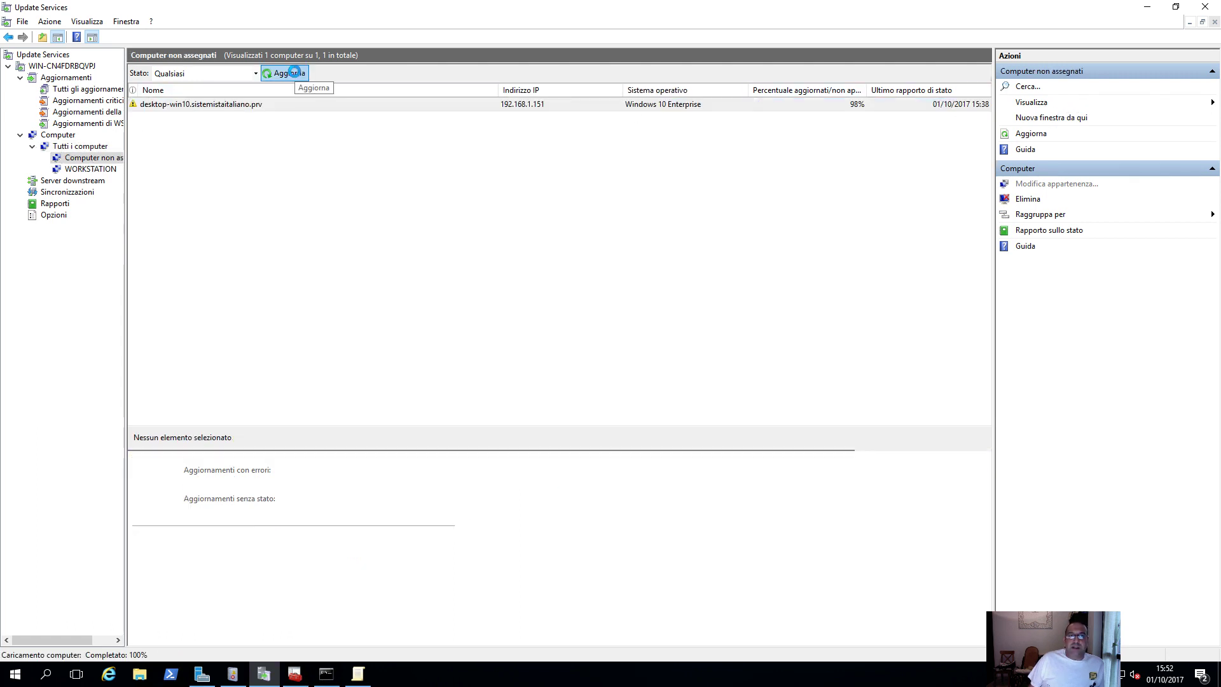
{"action": "left_click", "coordinate": [280, 73]}
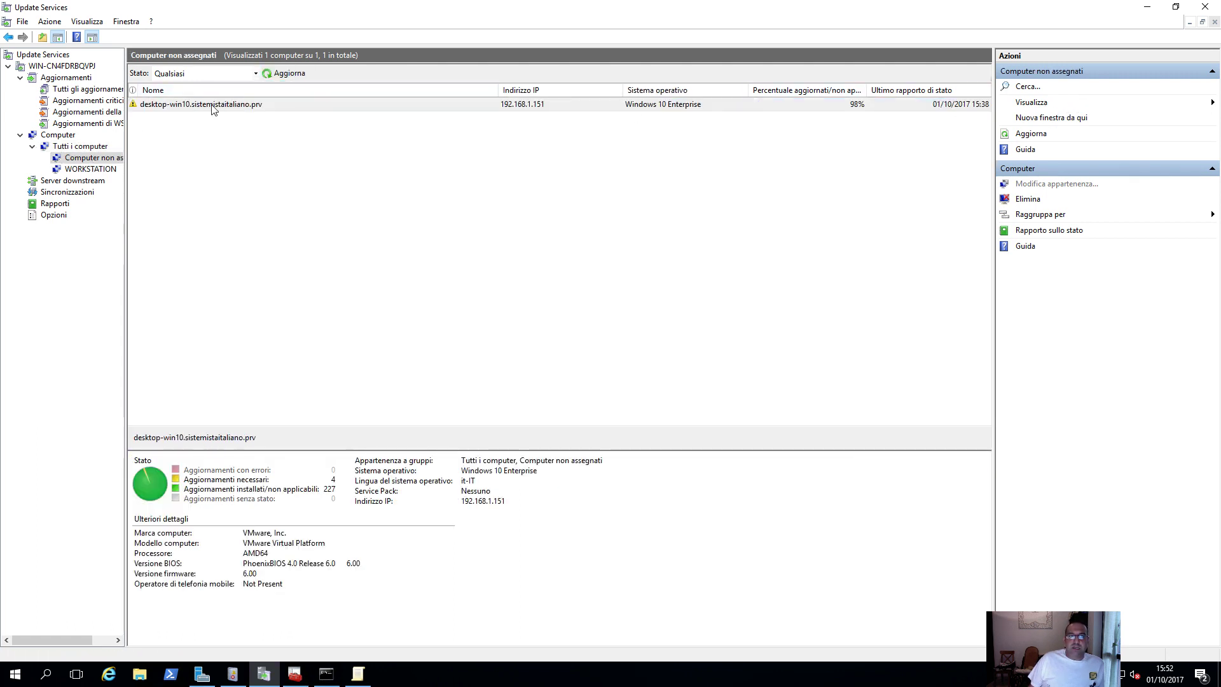
{"action": "left_click", "coordinate": [90, 168]}
{"action": "left_click", "coordinate": [277, 75]}
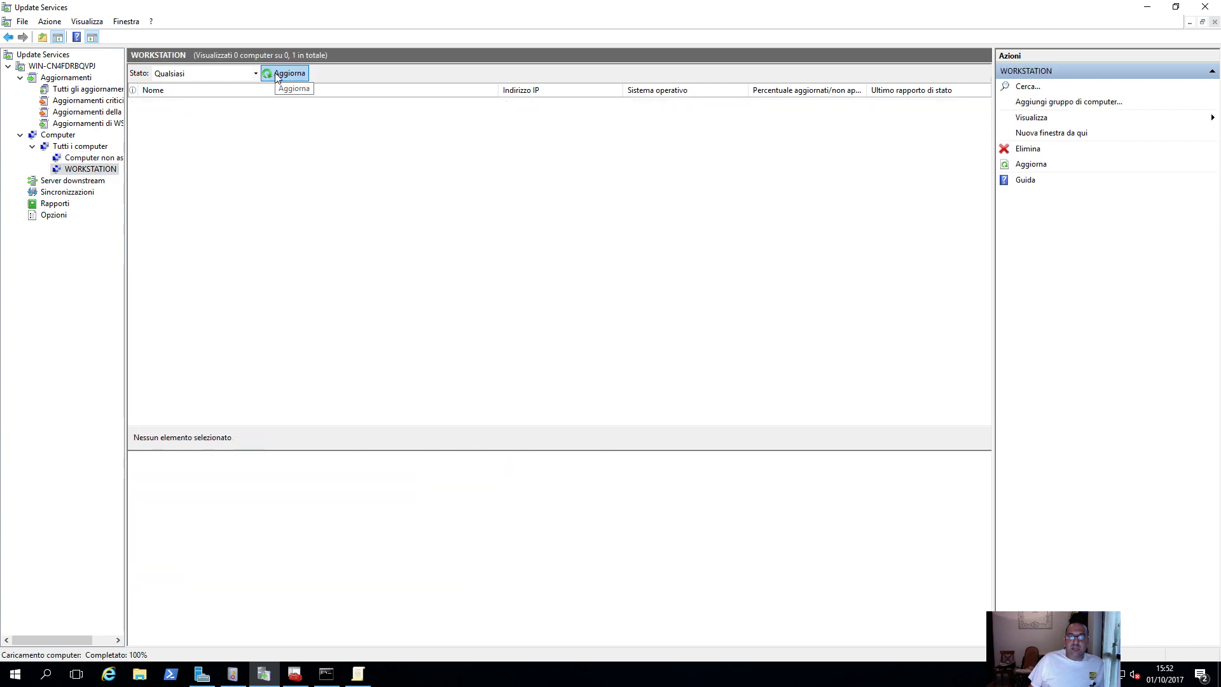
{"action": "left_click", "coordinate": [92, 158]}
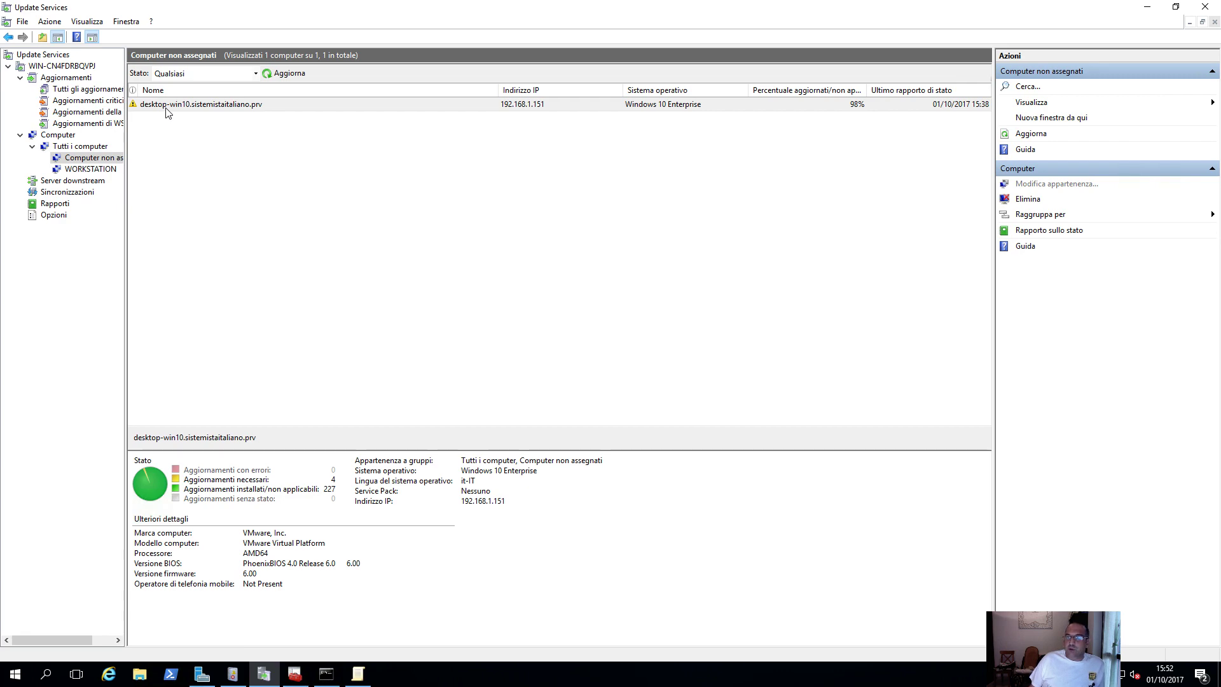
{"action": "left_click", "coordinate": [166, 108]}
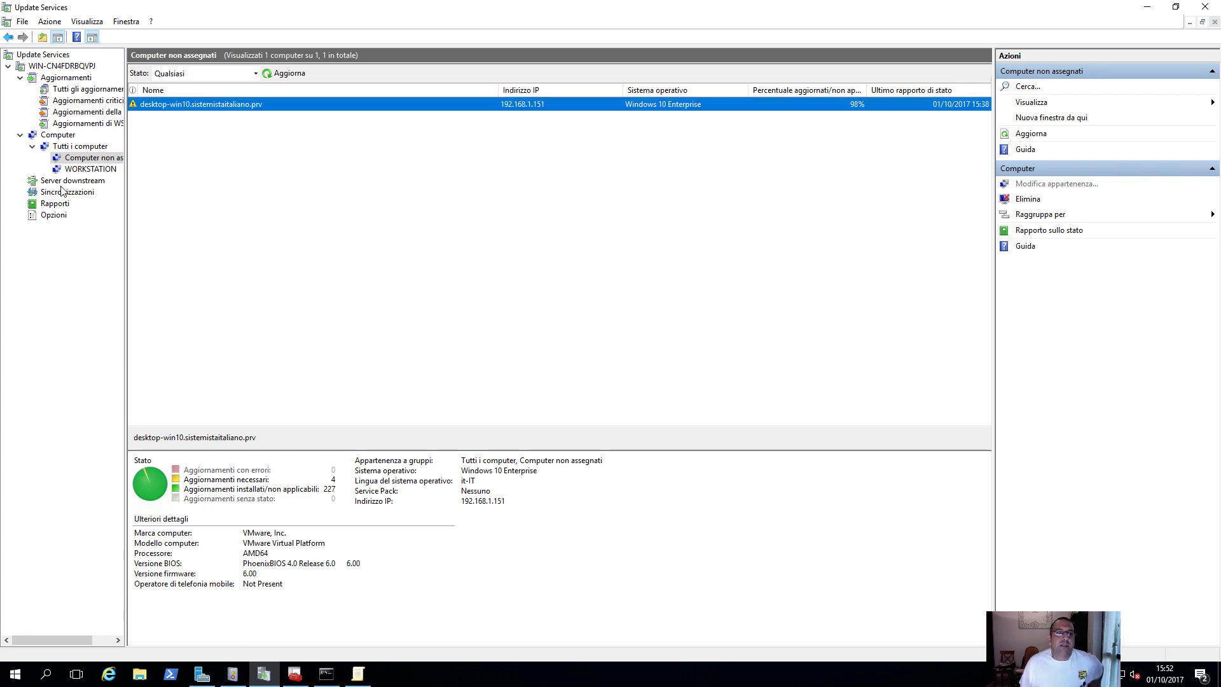
In the WSUS computer options, set group assignment to Usa la console Update Services and apply it
{"action": "left_click", "coordinate": [54, 217]}
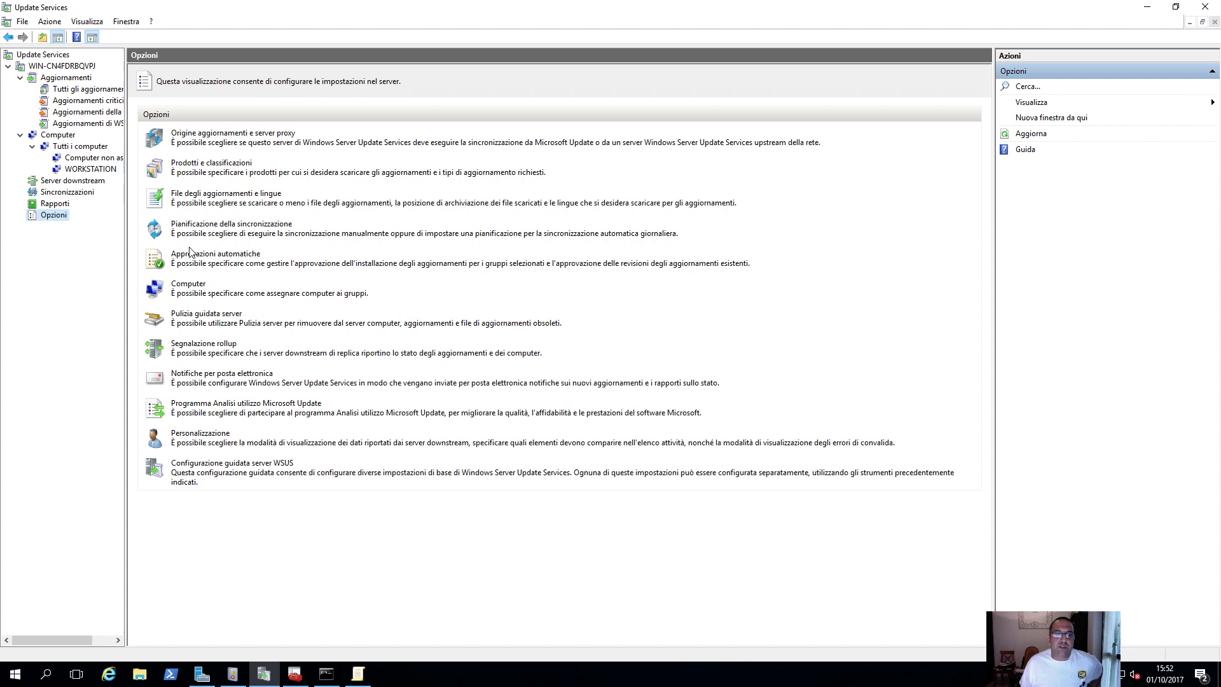
{"action": "left_click", "coordinate": [196, 287]}
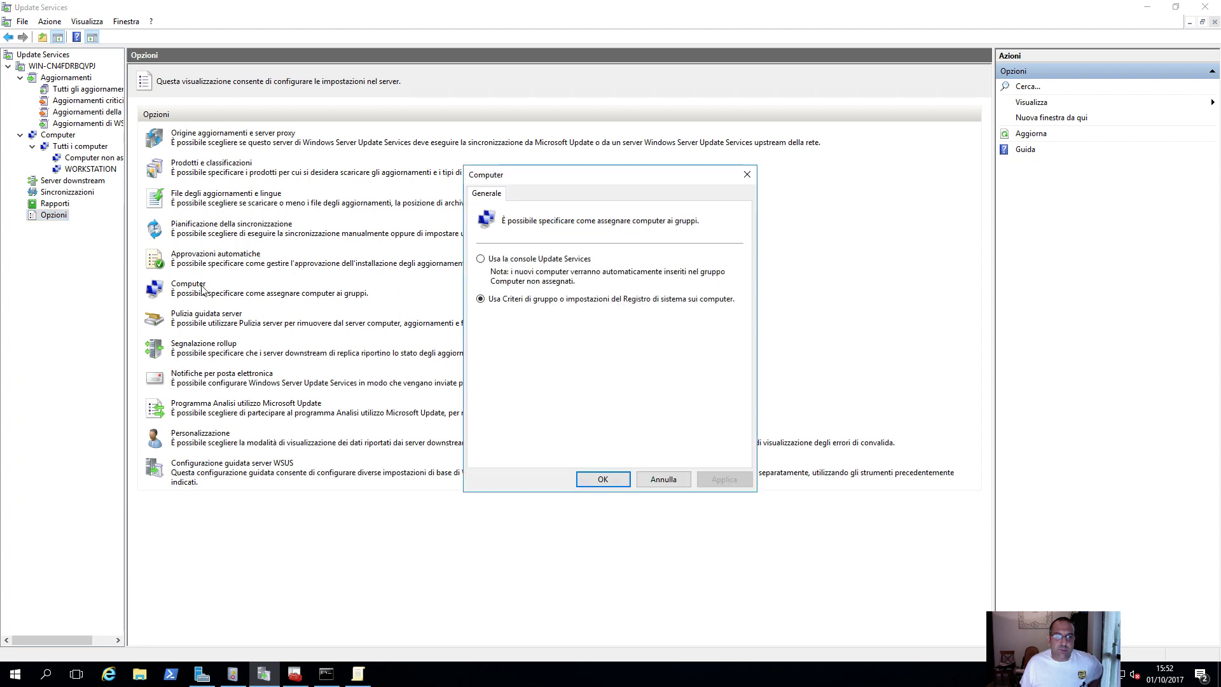
{"action": "left_click", "coordinate": [503, 261]}
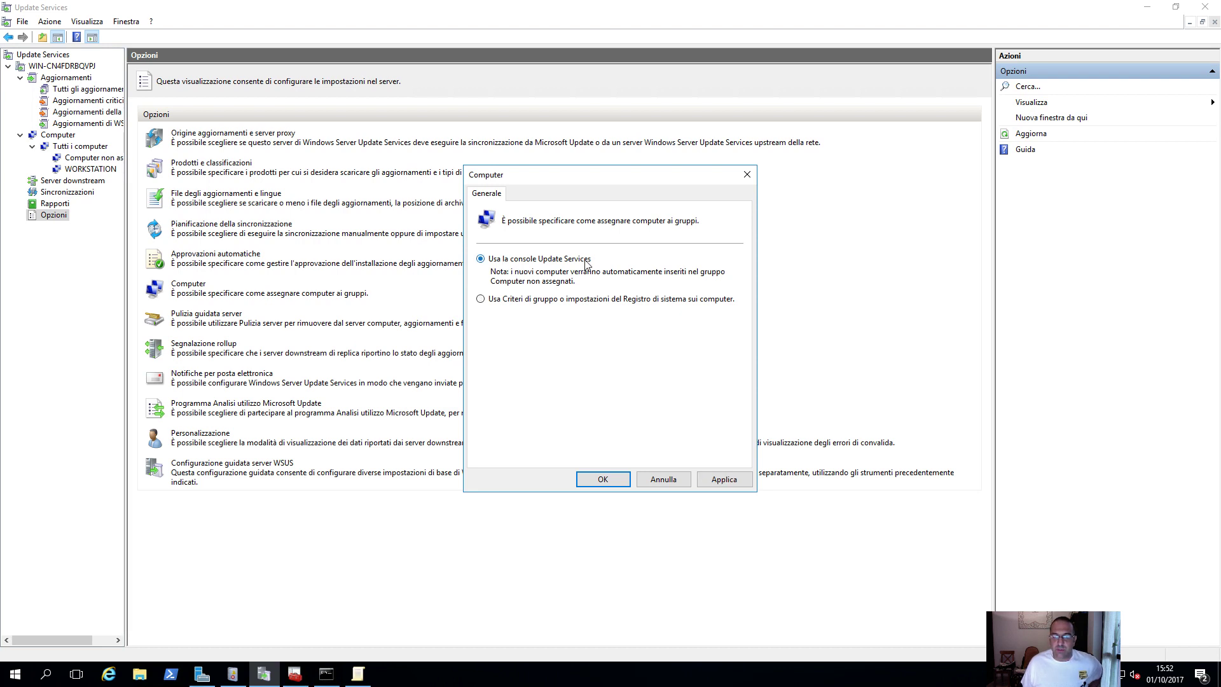
{"action": "left_click", "coordinate": [514, 300]}
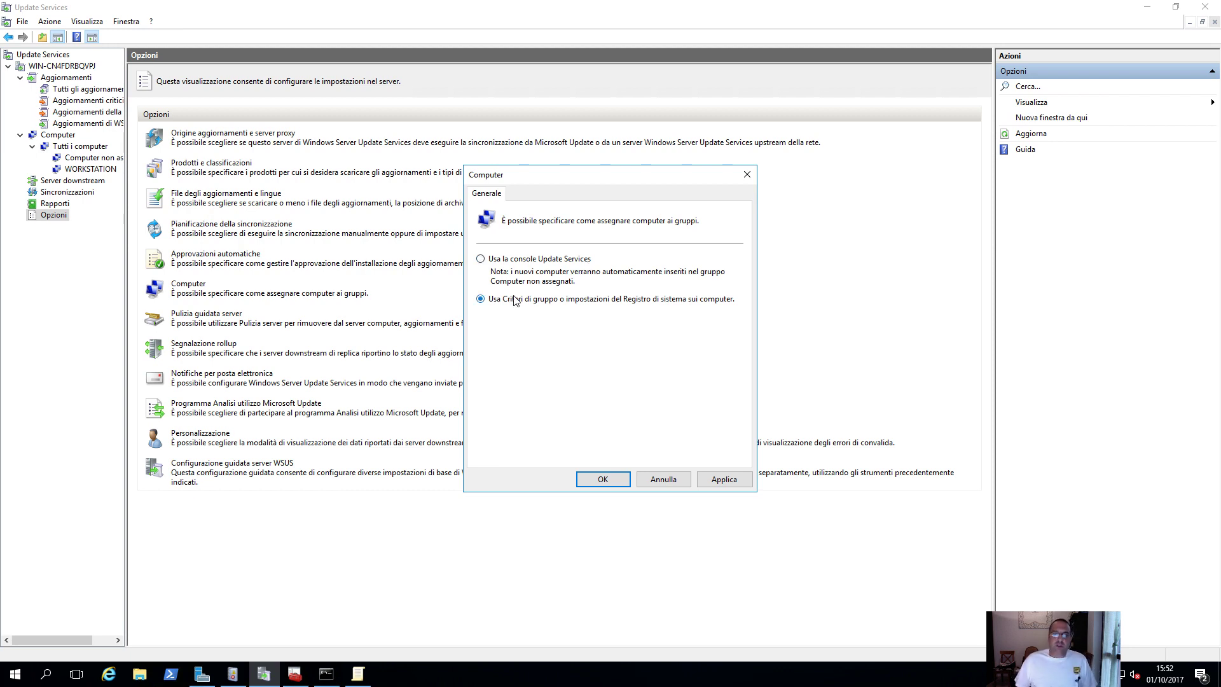
{"action": "left_click", "coordinate": [503, 259]}
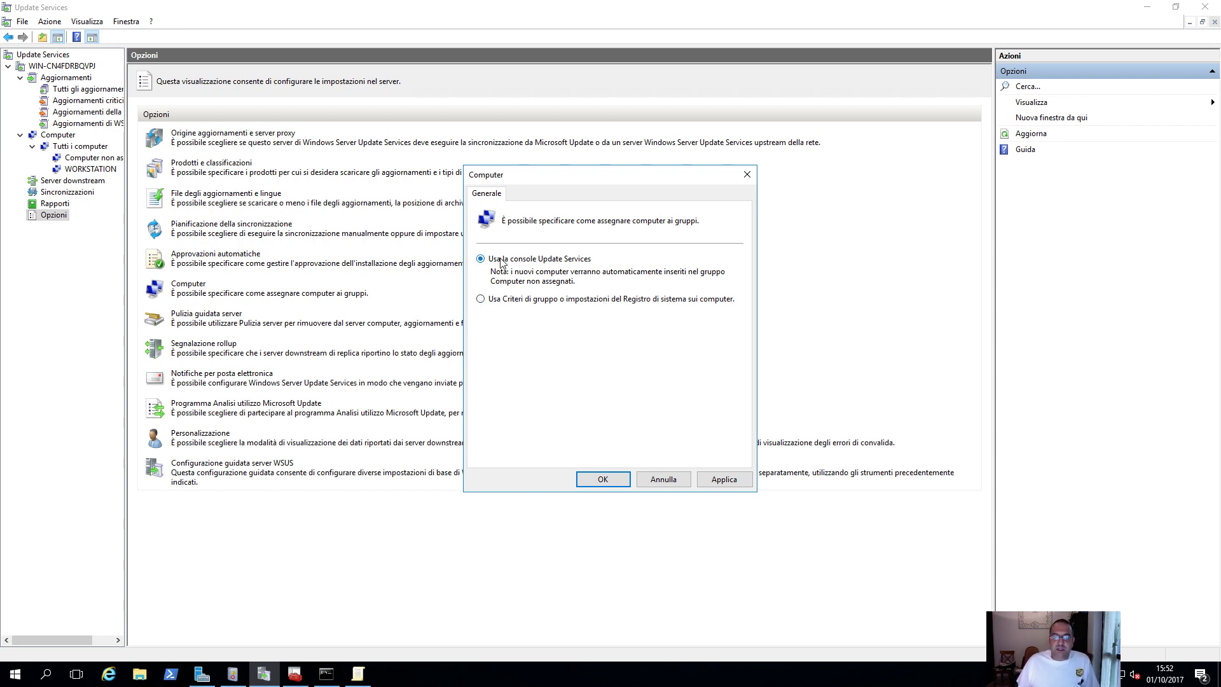
{"action": "left_click", "coordinate": [719, 480]}
{"action": "left_click", "coordinate": [603, 480]}
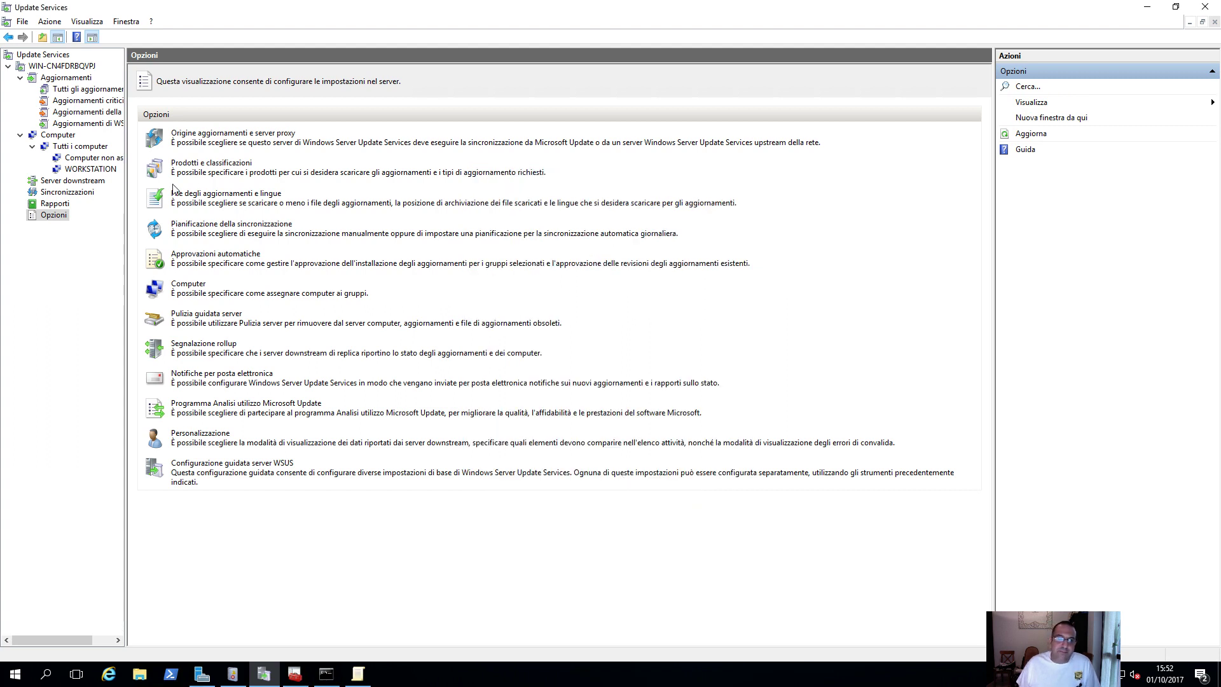
Open the group membership settings for desktop-win10 under Tutti i computer, view the available groups, and cancel without assigning any
{"action": "left_click", "coordinate": [76, 147]}
{"action": "right_click", "coordinate": [195, 110]}
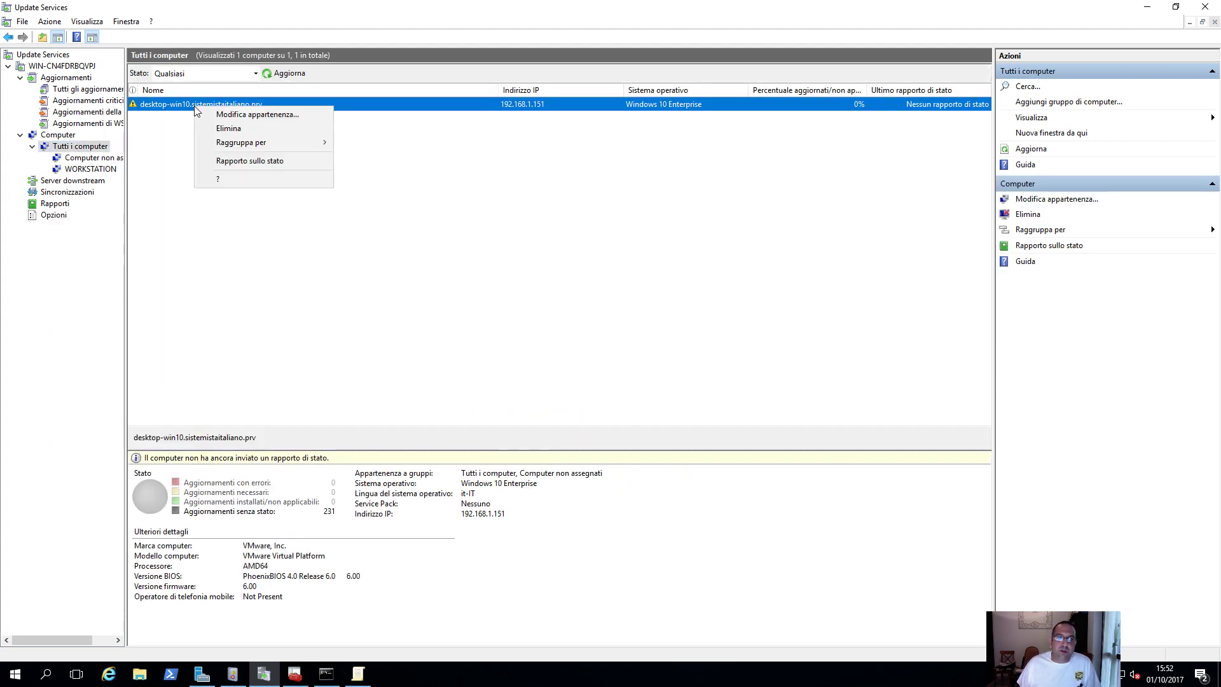
{"action": "left_click", "coordinate": [182, 142]}
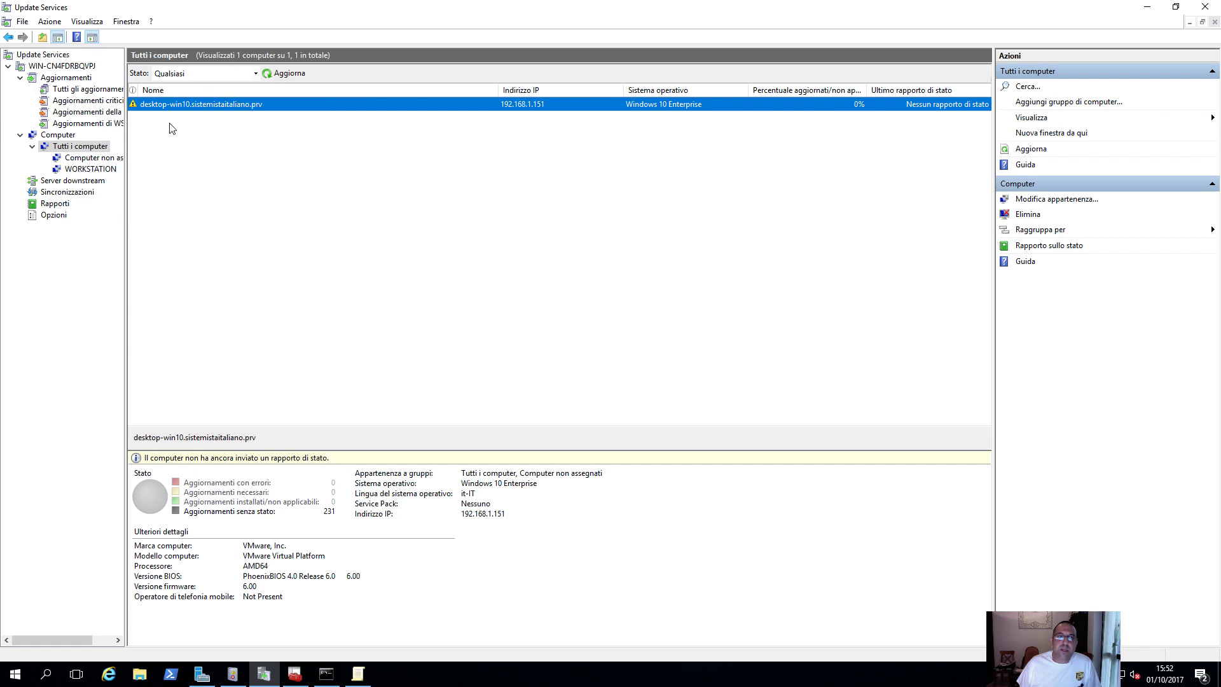
{"action": "right_click", "coordinate": [177, 111]}
{"action": "left_click", "coordinate": [194, 115]}
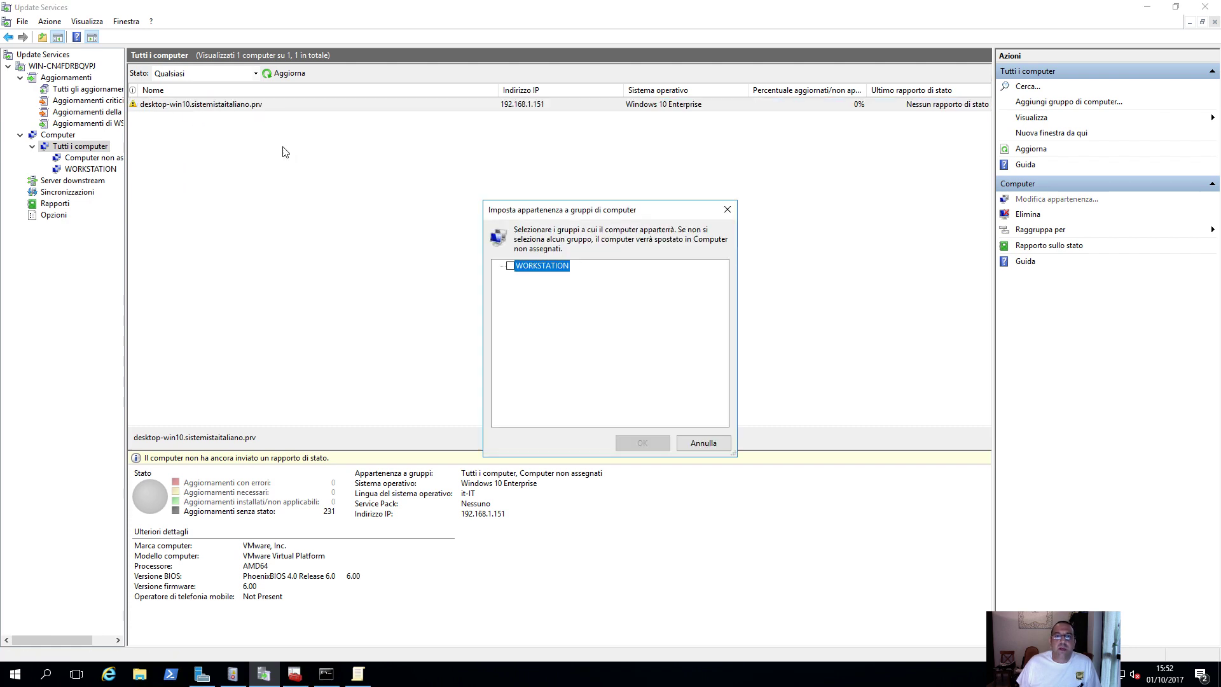
{"action": "left_click", "coordinate": [701, 441]}
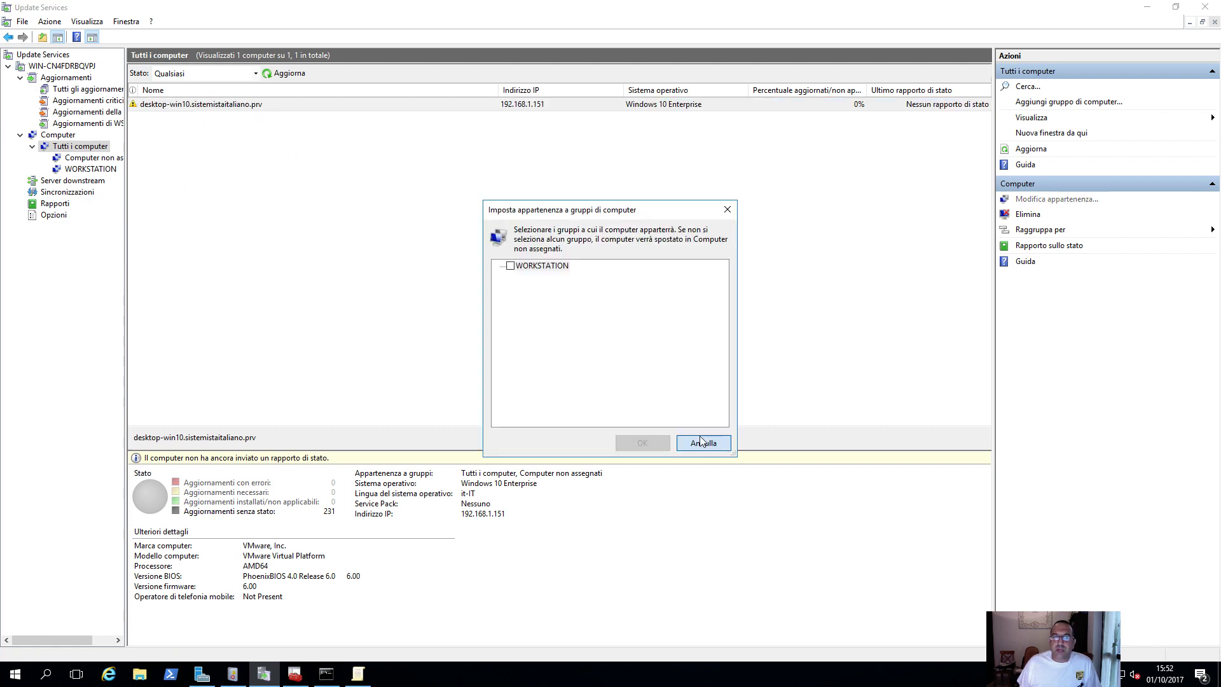
{"action": "right_click", "coordinate": [188, 107]}
{"action": "left_click", "coordinate": [193, 115]}
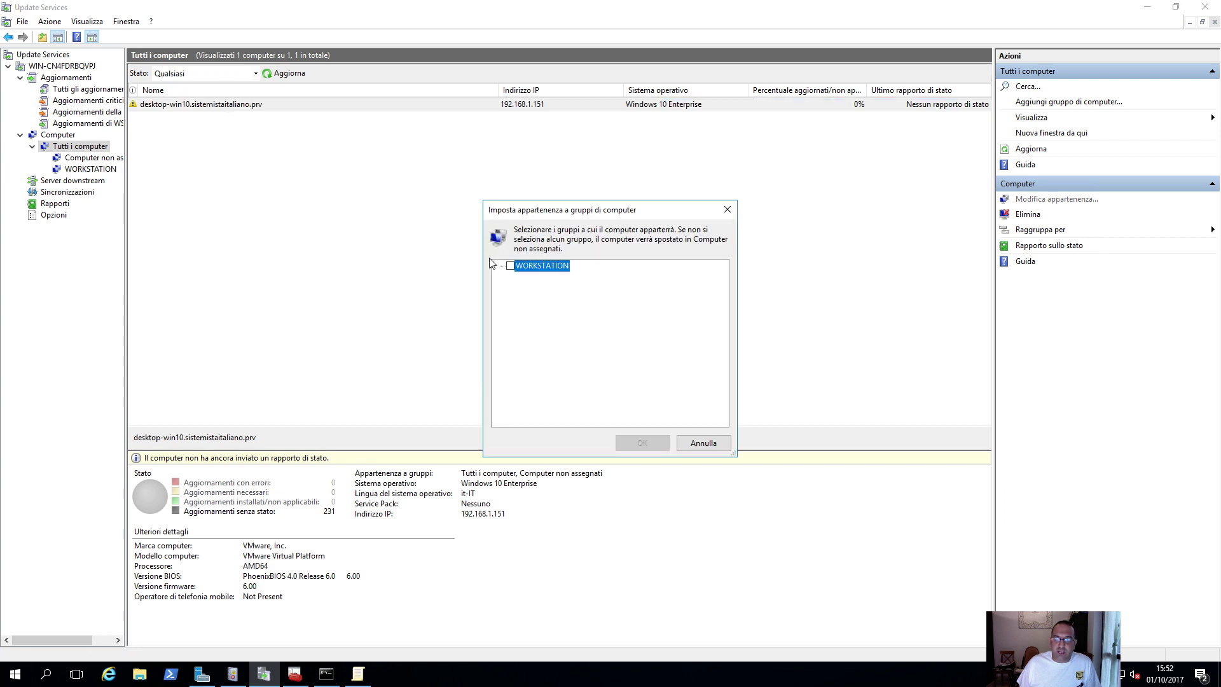
{"action": "left_click", "coordinate": [510, 267]}
{"action": "left_click", "coordinate": [643, 445]}
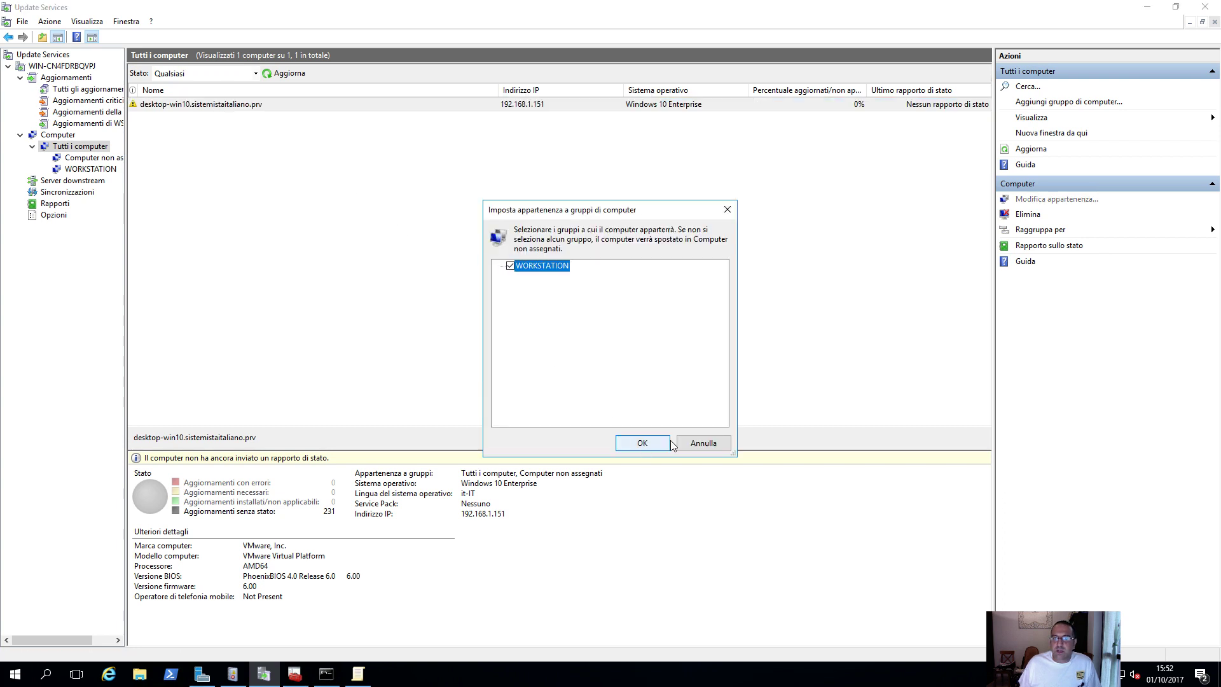
Assign desktop-win10 to the WORKSTATION computer group, and view that group's computers
{"action": "right_click", "coordinate": [214, 111]}
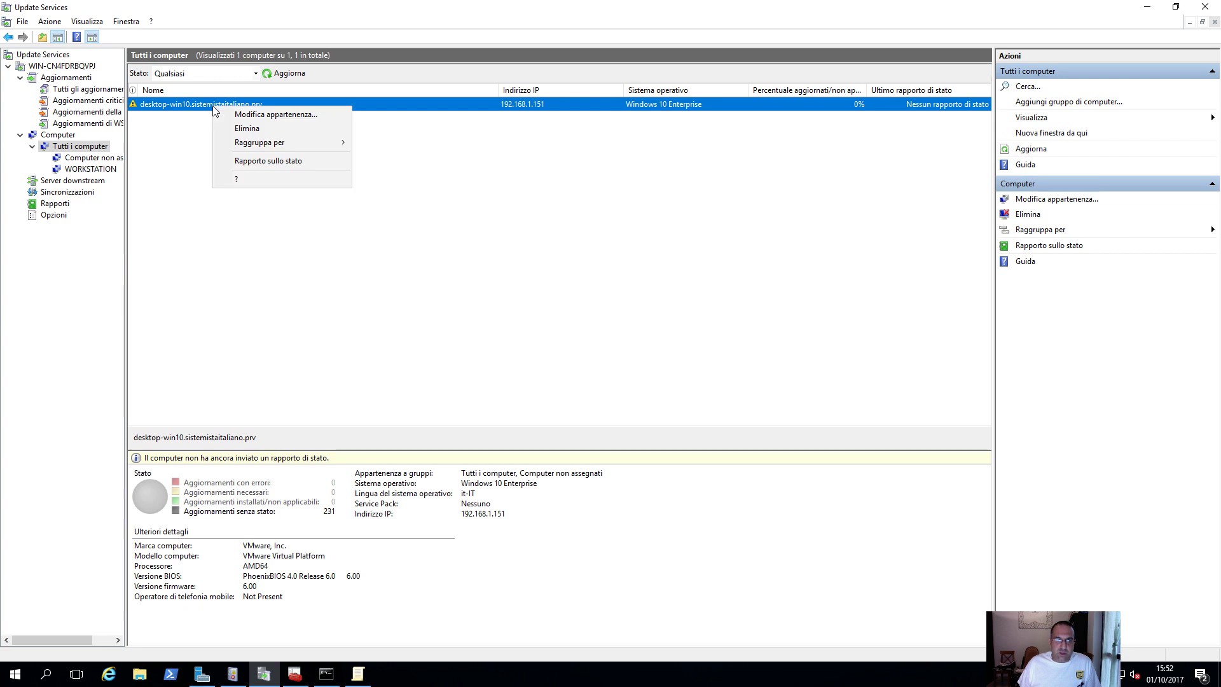
{"action": "left_click", "coordinate": [243, 116]}
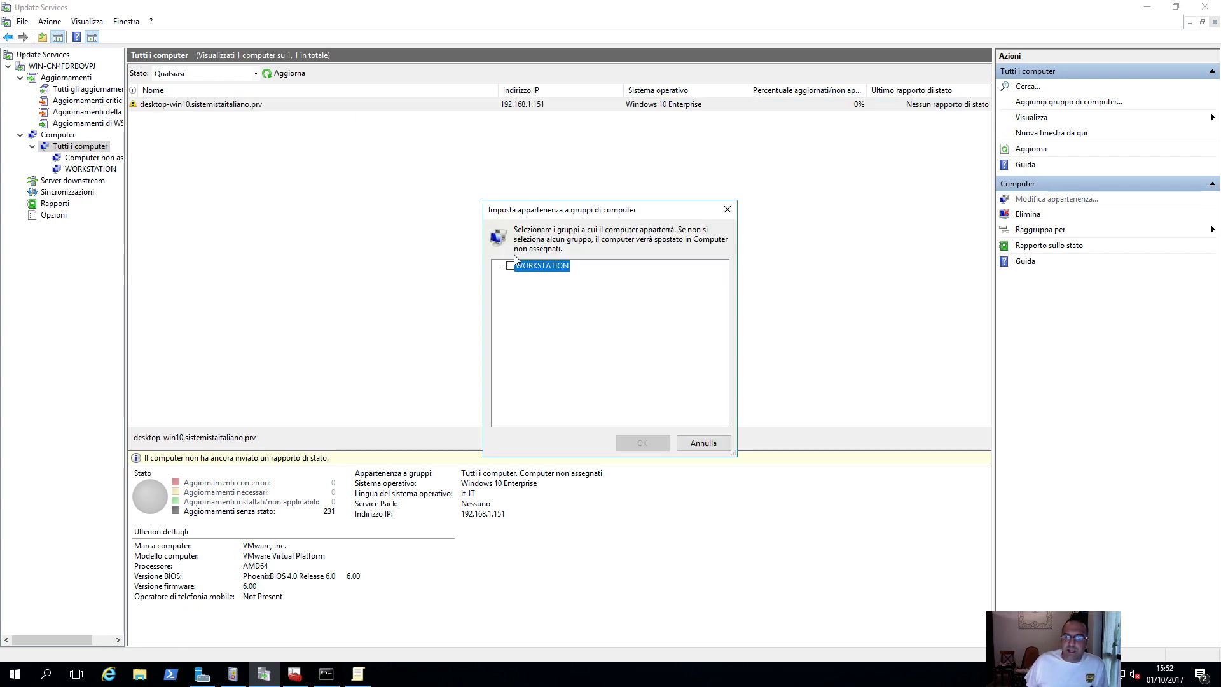
{"action": "left_click", "coordinate": [510, 266]}
{"action": "left_click", "coordinate": [626, 442]}
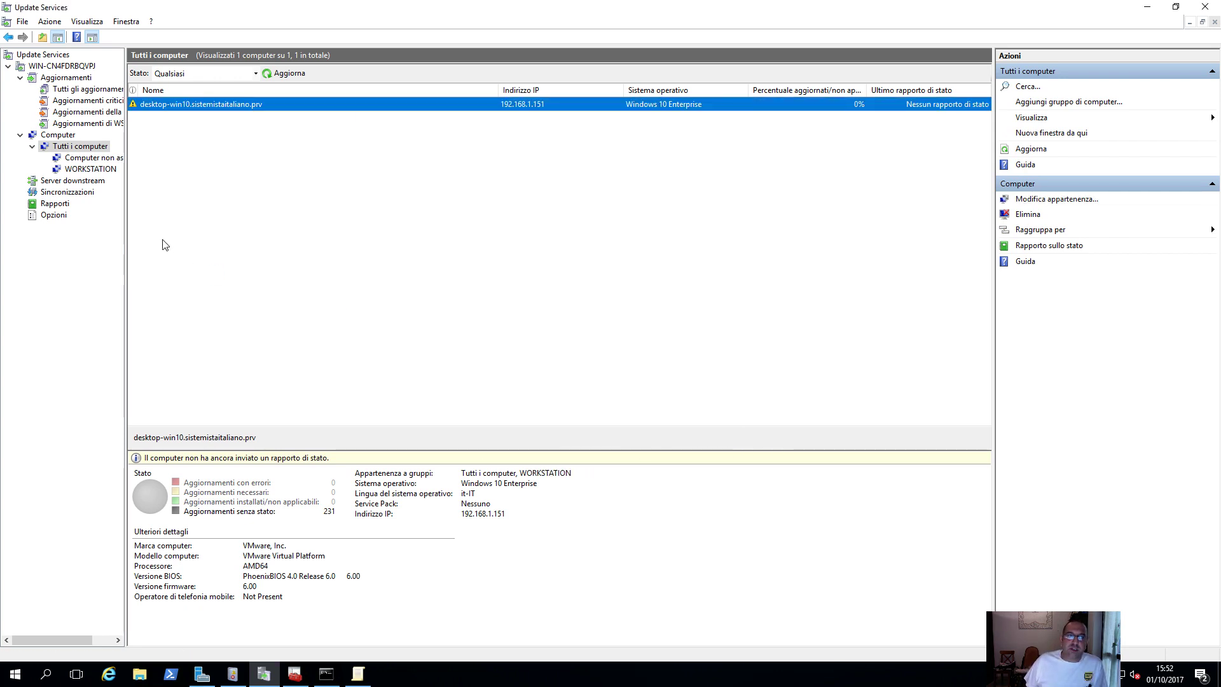
{"action": "left_click", "coordinate": [90, 169]}
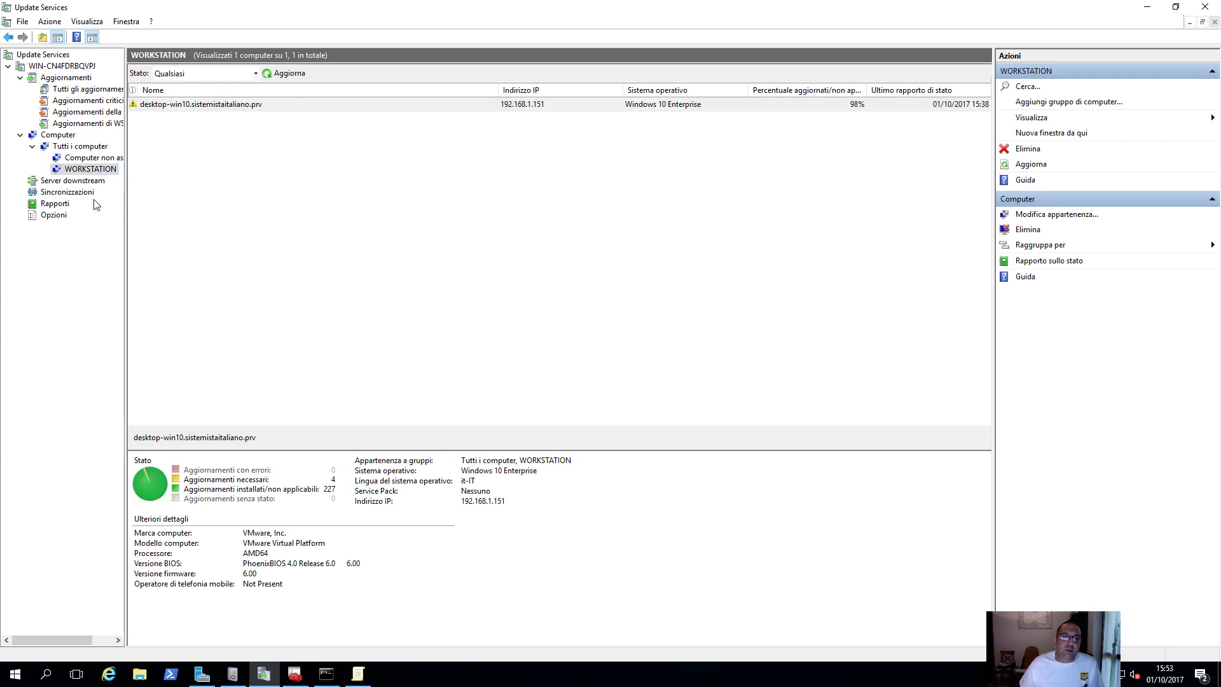
In the WSUS computer options, set group assignment to Usa Criteri di gruppo o impostazioni del Registro di sistema sui computer and apply it
{"action": "left_click", "coordinate": [53, 216]}
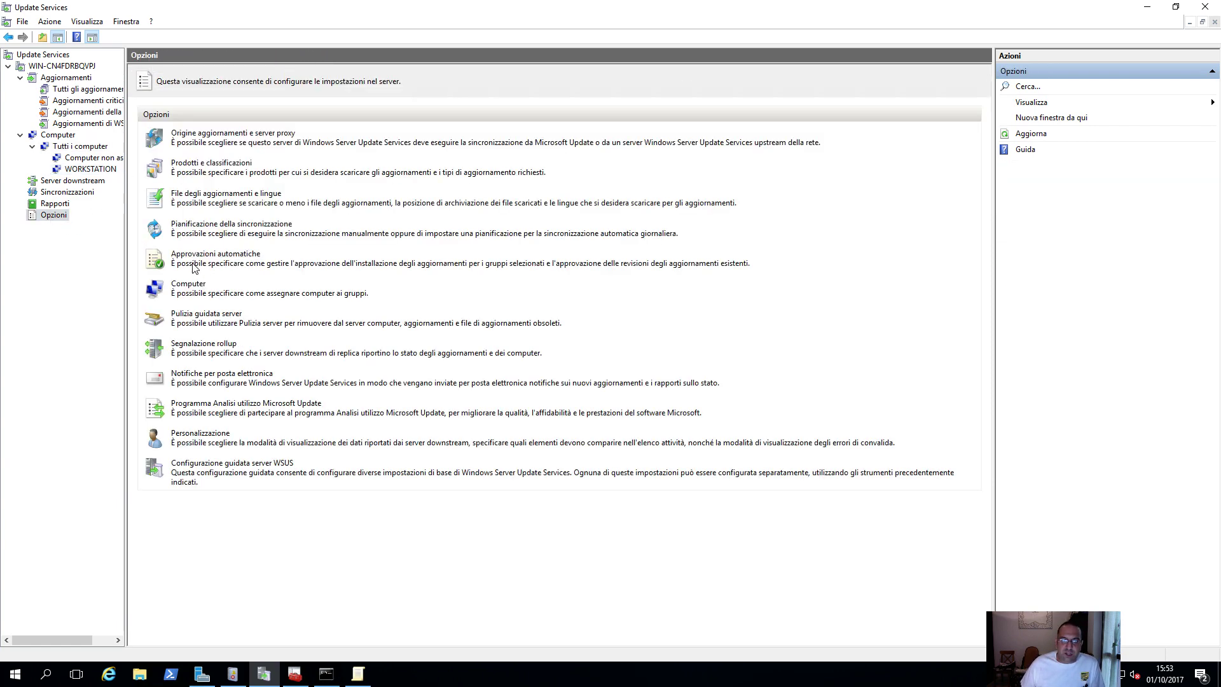
{"action": "left_click", "coordinate": [189, 287]}
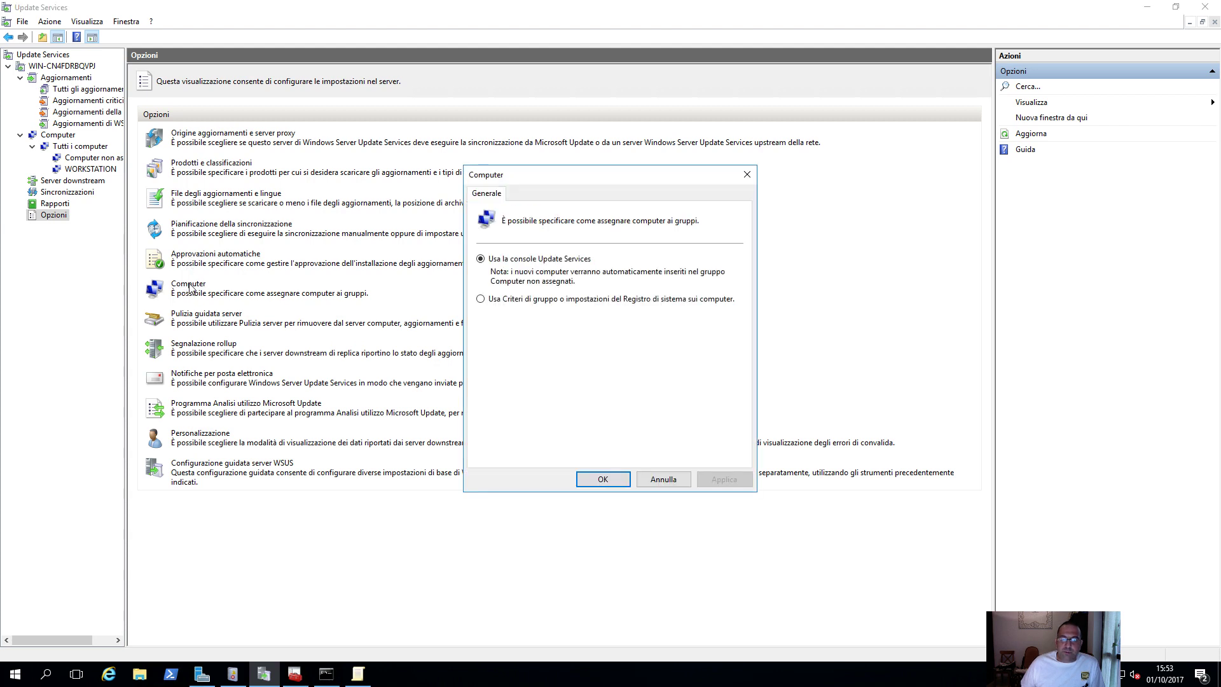
{"action": "left_click", "coordinate": [505, 299]}
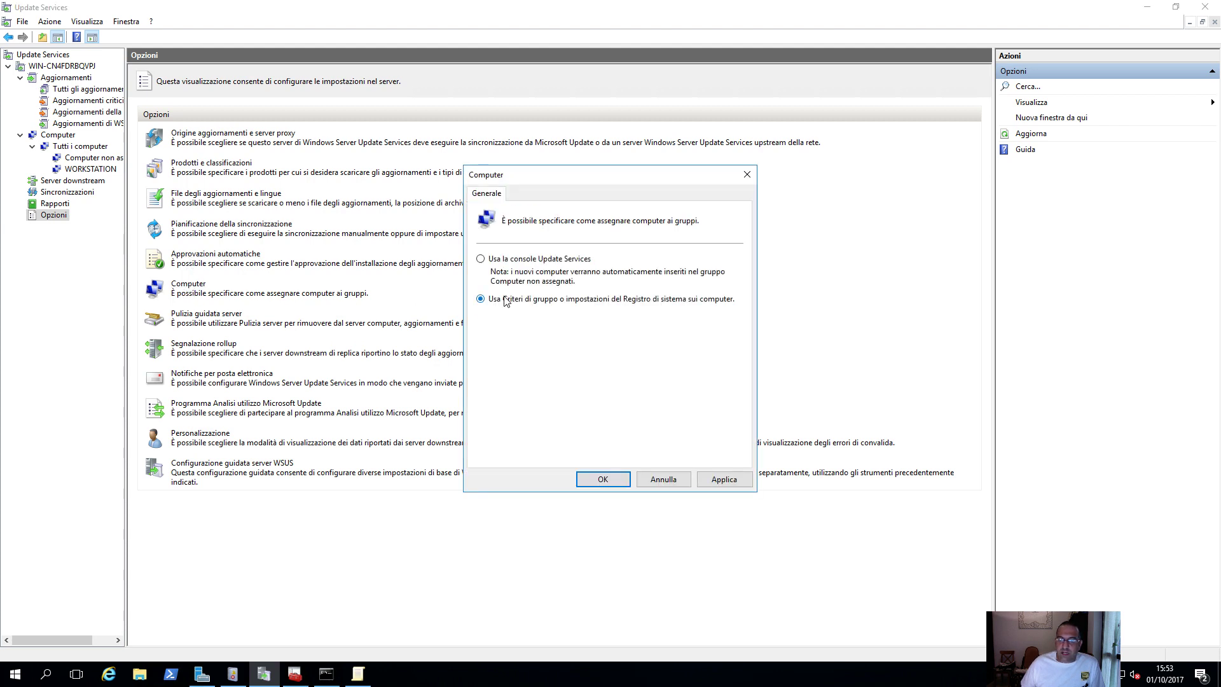
{"action": "left_click", "coordinate": [720, 479]}
{"action": "left_click", "coordinate": [615, 478]}
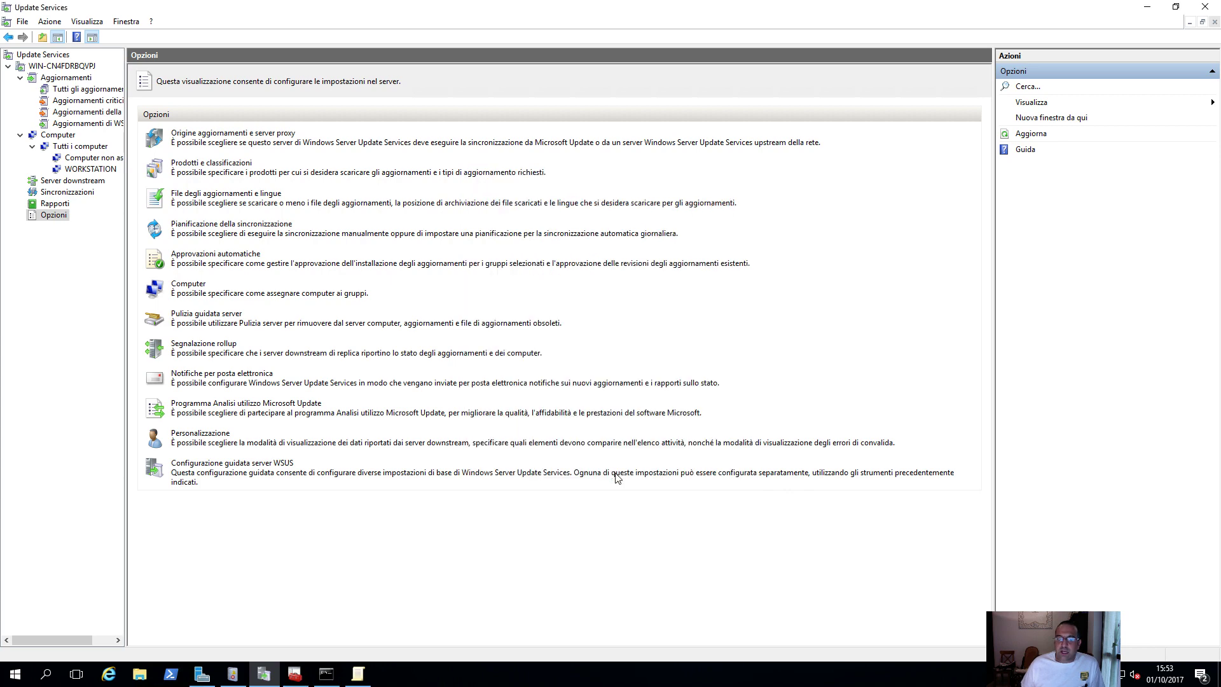
In the Group Policy editor, enable Abilita appartenenza gruppo destinazione with WORKSTATION as the target group name and apply it
{"action": "left_click", "coordinate": [358, 674]}
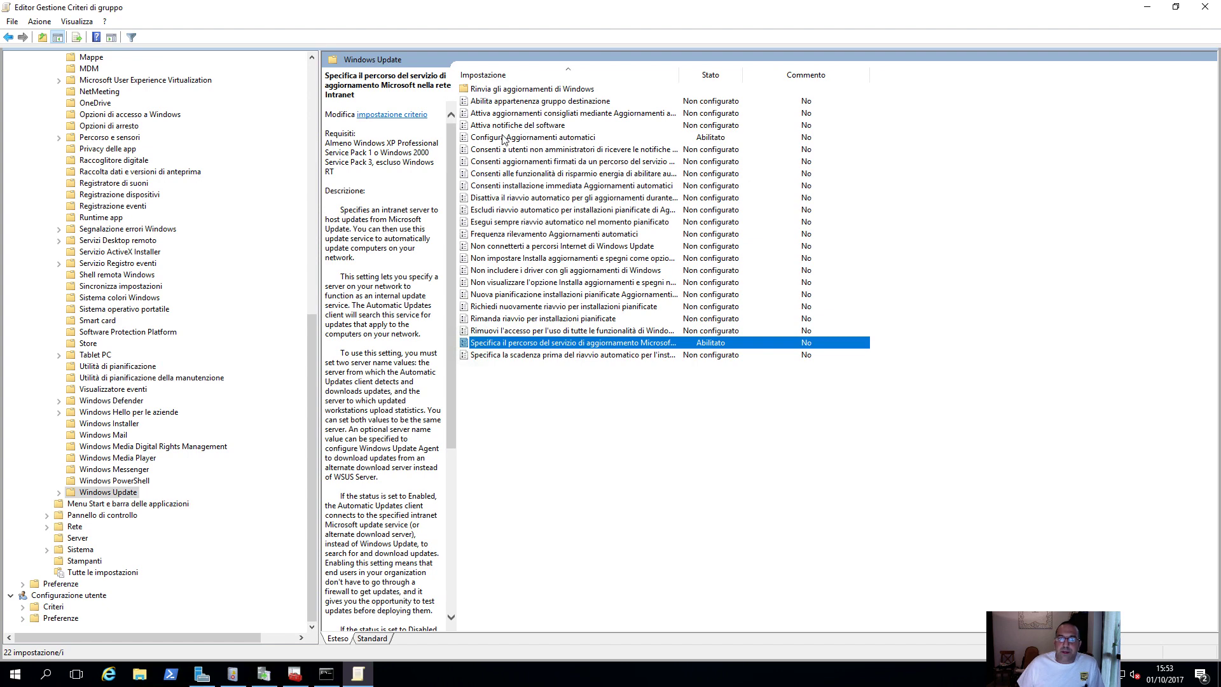
{"action": "left_click", "coordinate": [489, 103]}
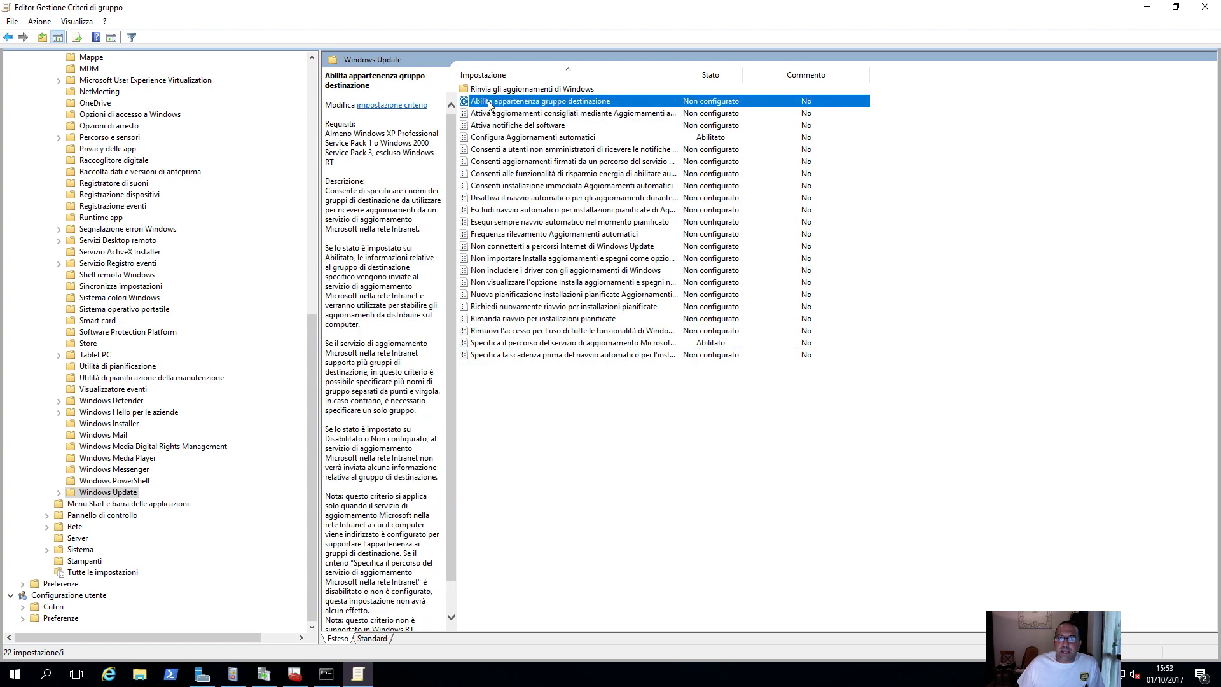
{"action": "double_click", "coordinate": [526, 105]}
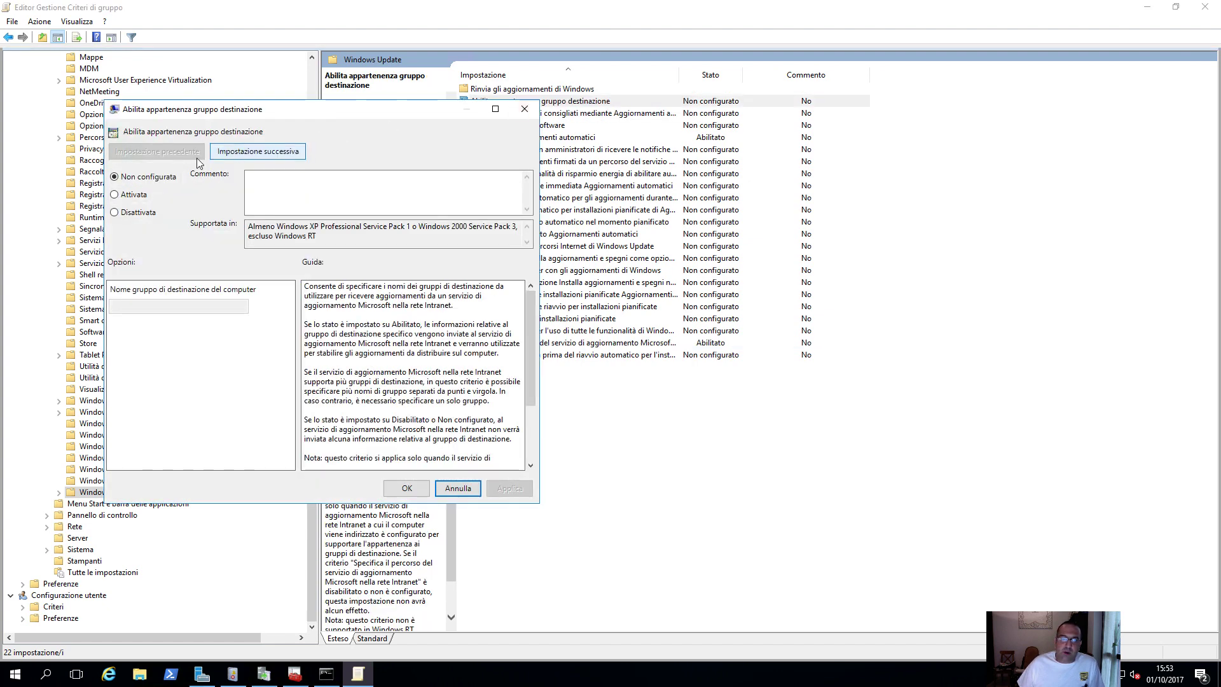
{"action": "left_click", "coordinate": [145, 198]}
{"action": "left_click", "coordinate": [140, 307]}
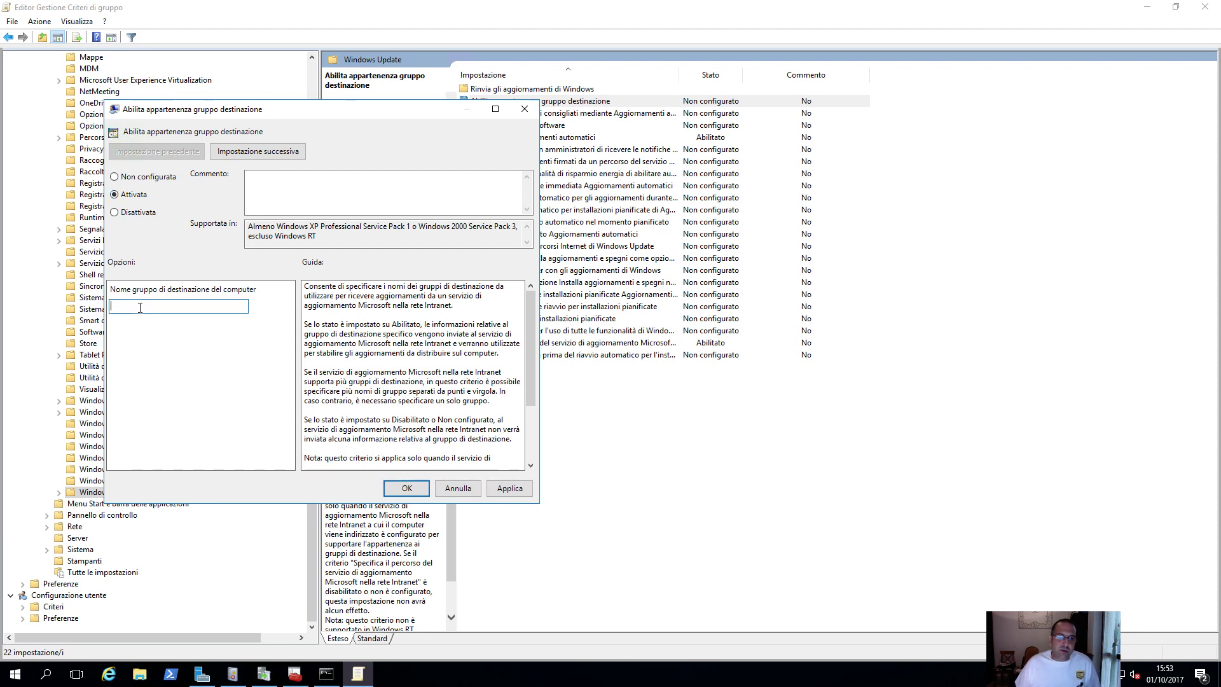
{"action": "type", "text": "WO"}
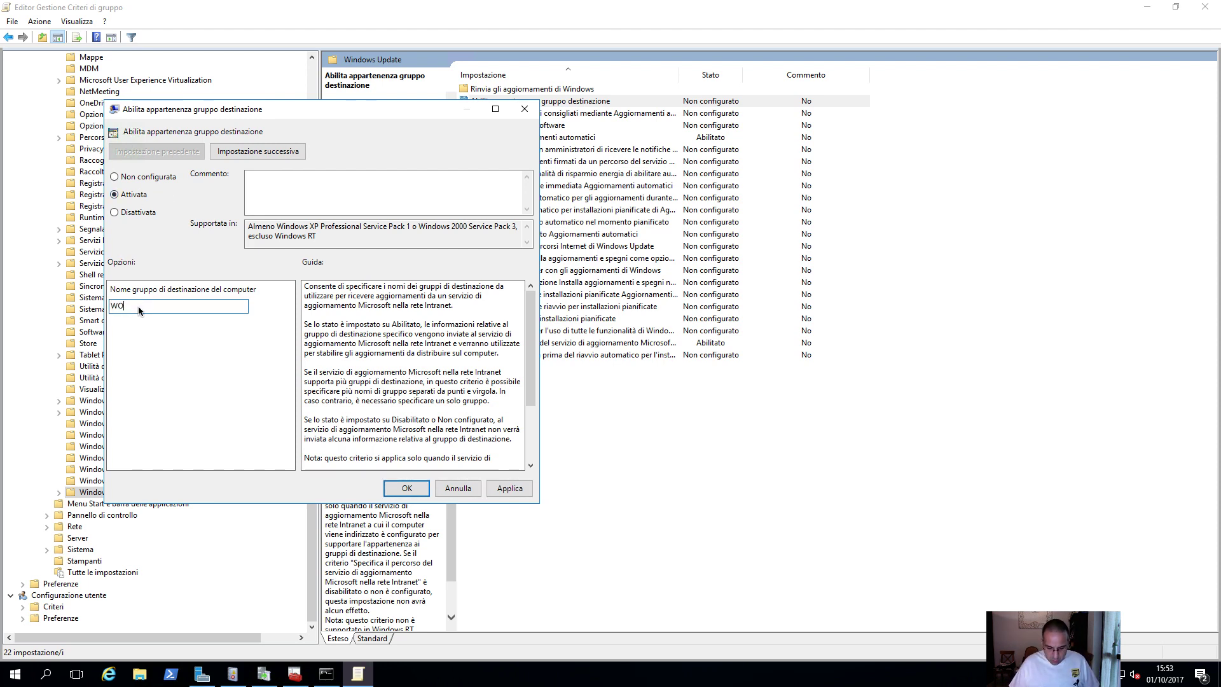
{"action": "type", "text": "NS"}
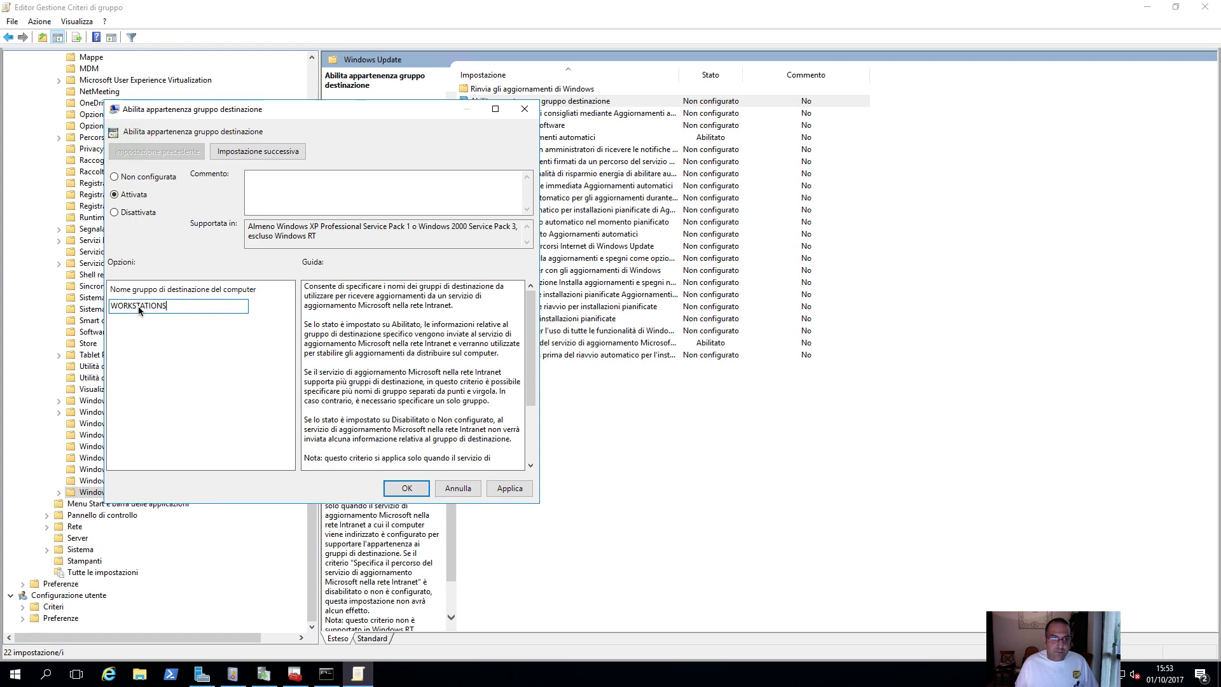
{"action": "left_click", "coordinate": [264, 675]}
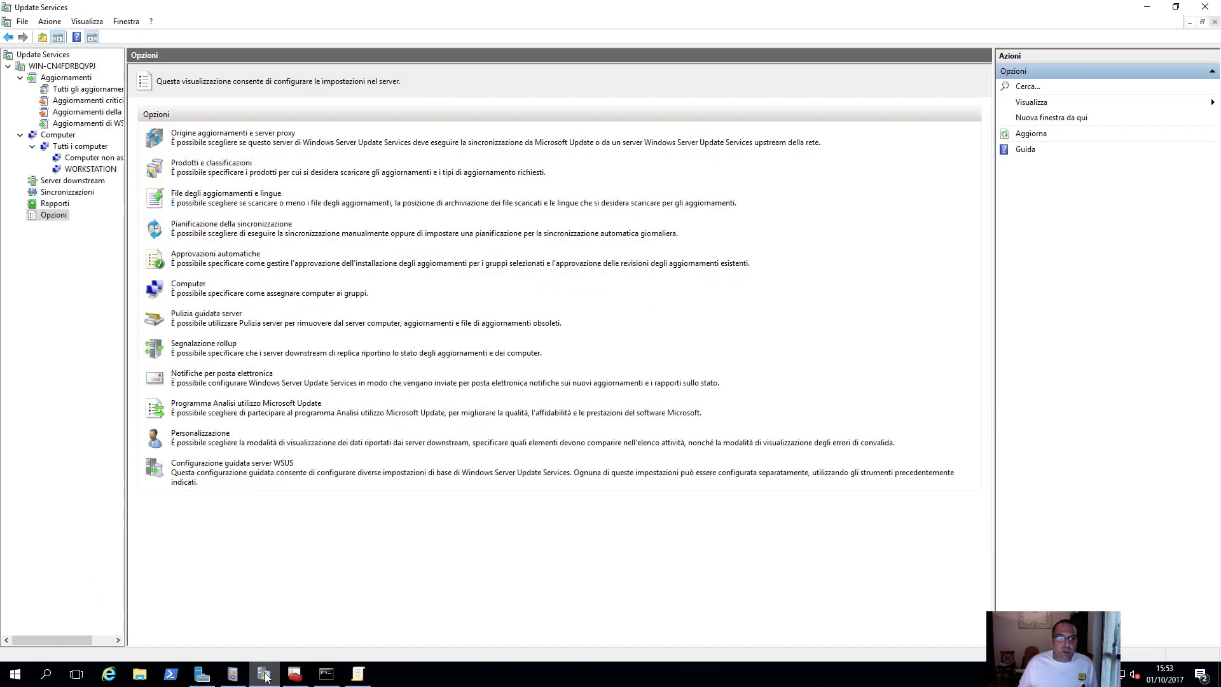
{"action": "left_click", "coordinate": [264, 674]}
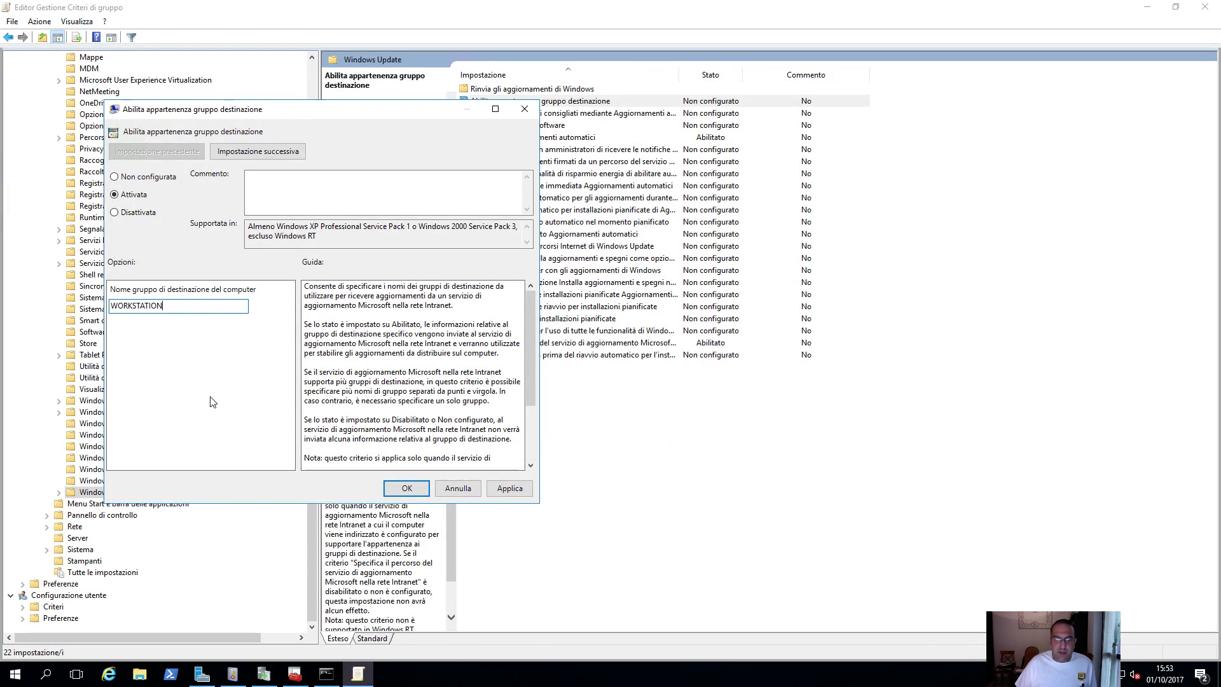
{"action": "left_click", "coordinate": [509, 488]}
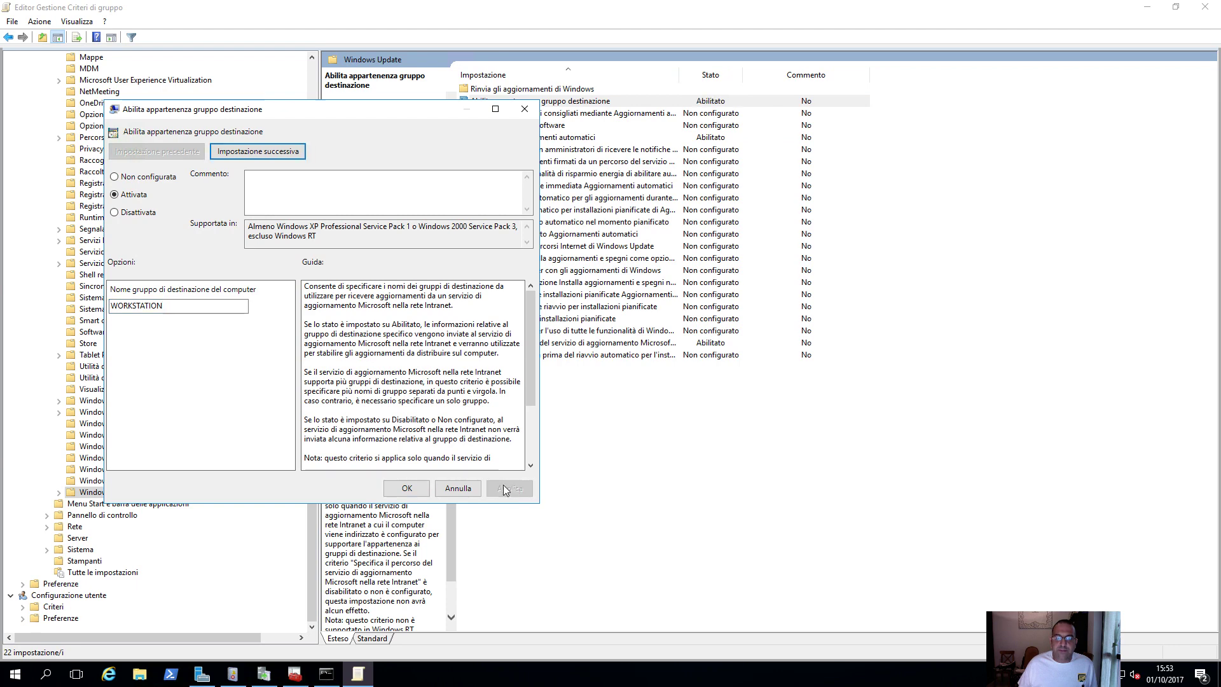
{"action": "left_click", "coordinate": [407, 488]}
Switch back to Update Services, view the WORKSTATION group's computers, and check the group assignment setting in the computer options
{"action": "left_click", "coordinate": [326, 674]}
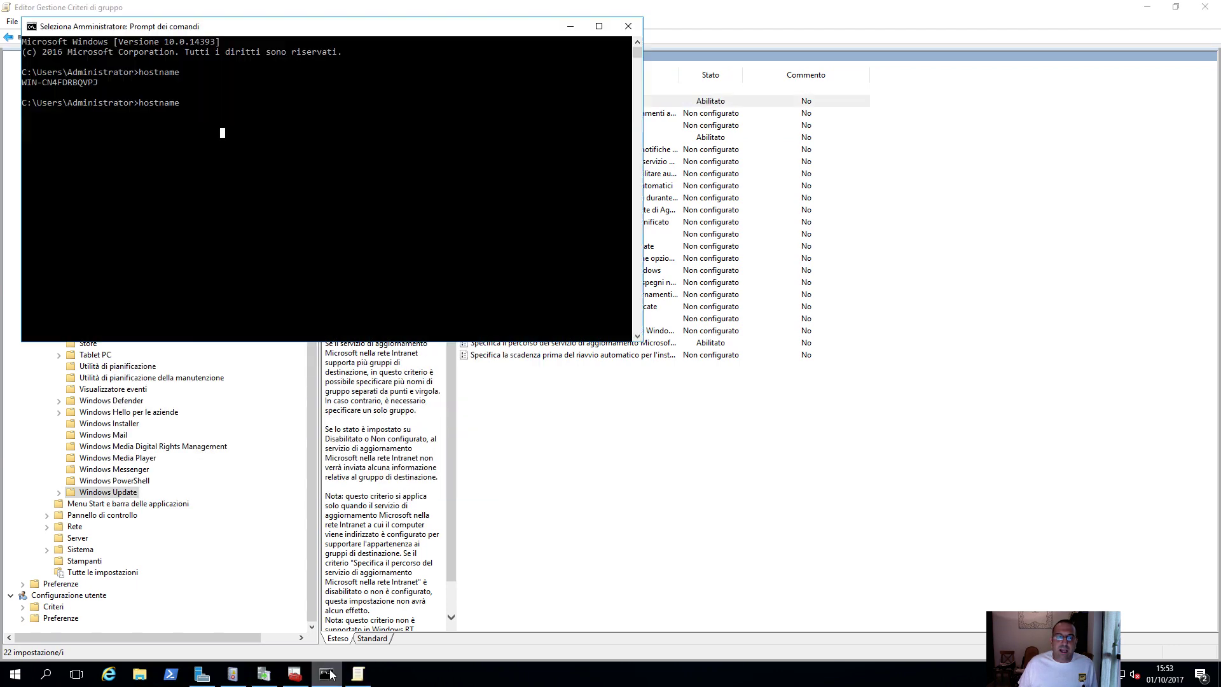
{"action": "left_click", "coordinate": [252, 157]}
{"action": "left_click", "coordinate": [522, 456]}
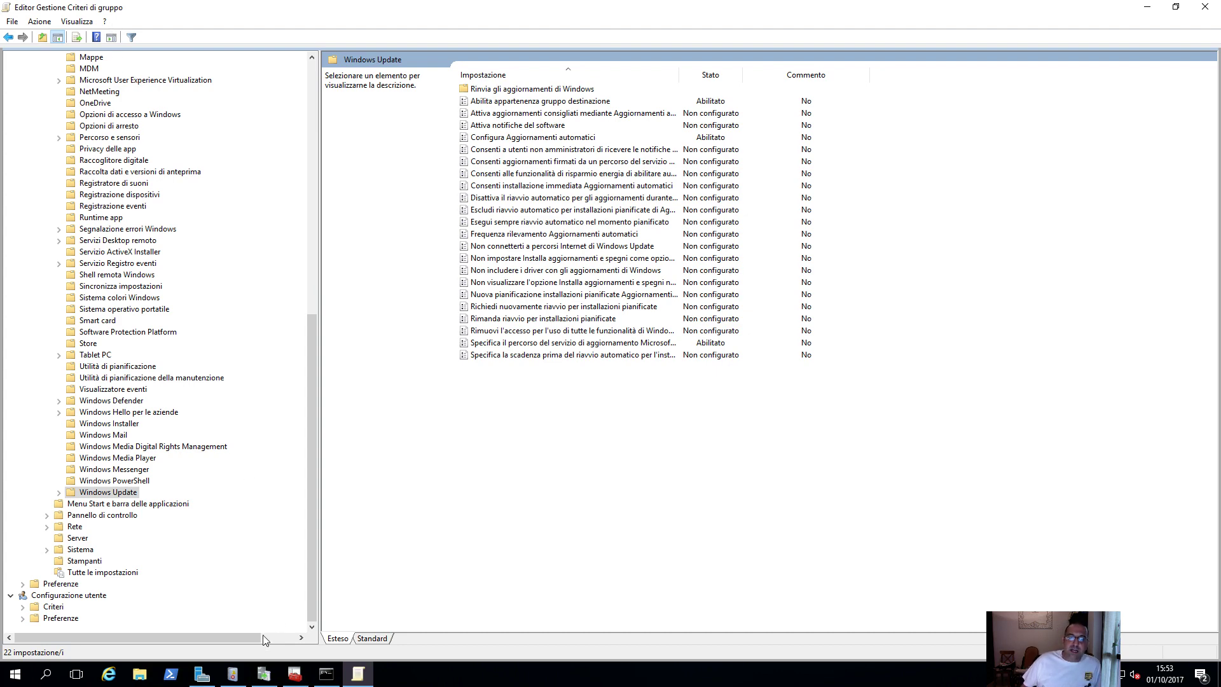
{"action": "left_click", "coordinate": [264, 673]}
{"action": "left_click", "coordinate": [100, 169]}
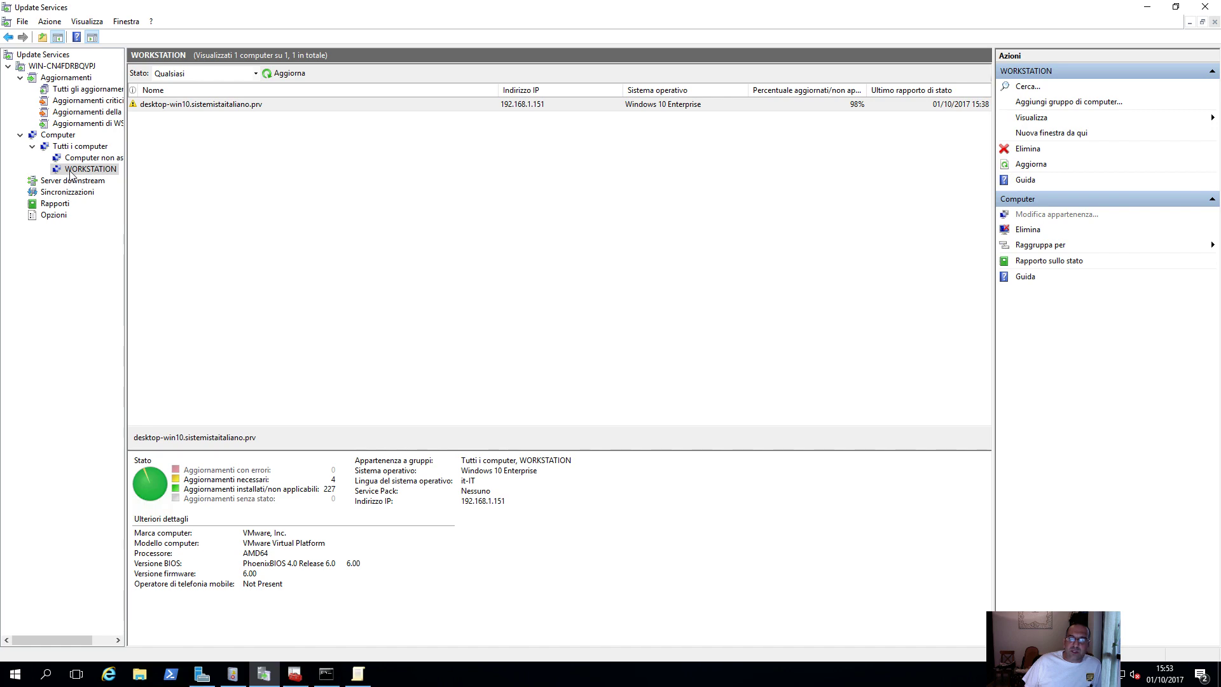
{"action": "left_click", "coordinate": [53, 216]}
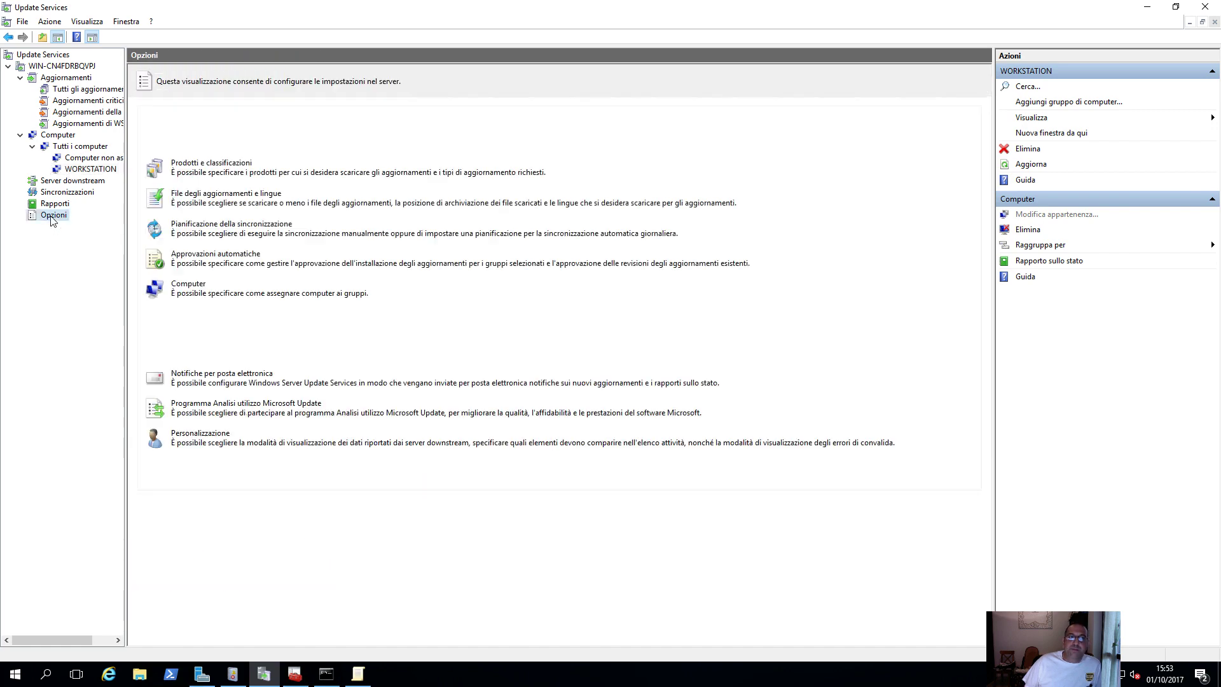
{"action": "left_click", "coordinate": [198, 285]}
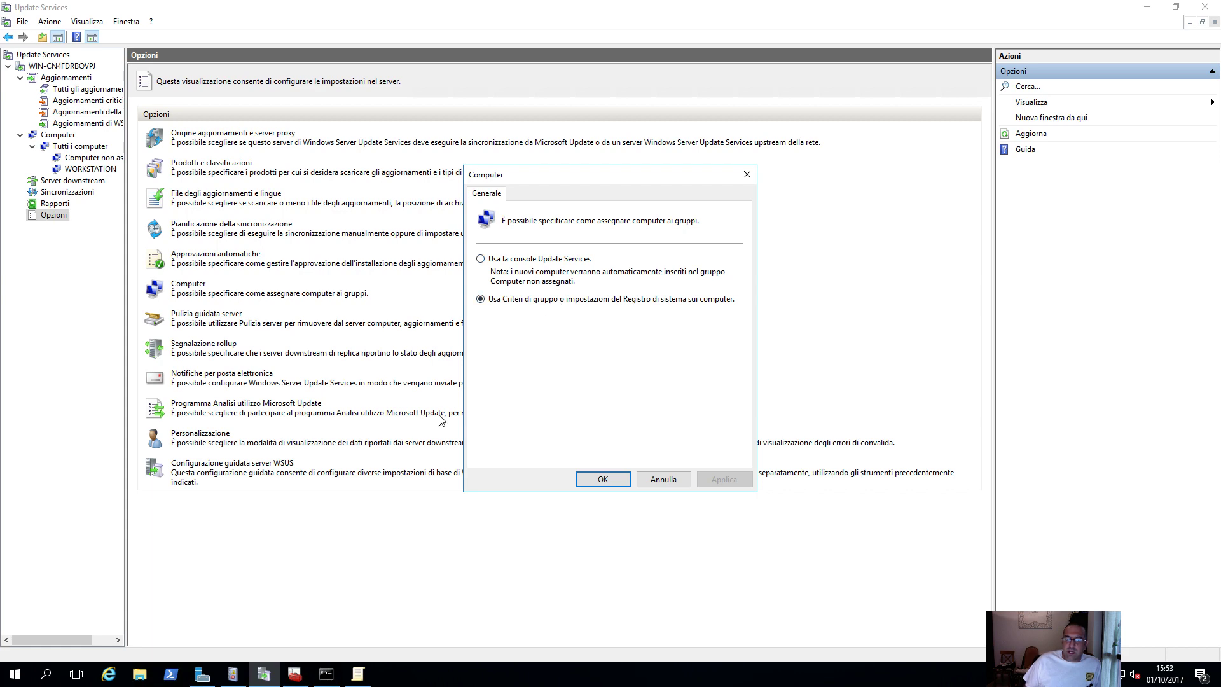
In the Group Policy editor, review the Configura Aggiornamenti automatici and Abilita appartenenza gruppo destinazione settings without changing them
{"action": "left_click", "coordinate": [357, 674]}
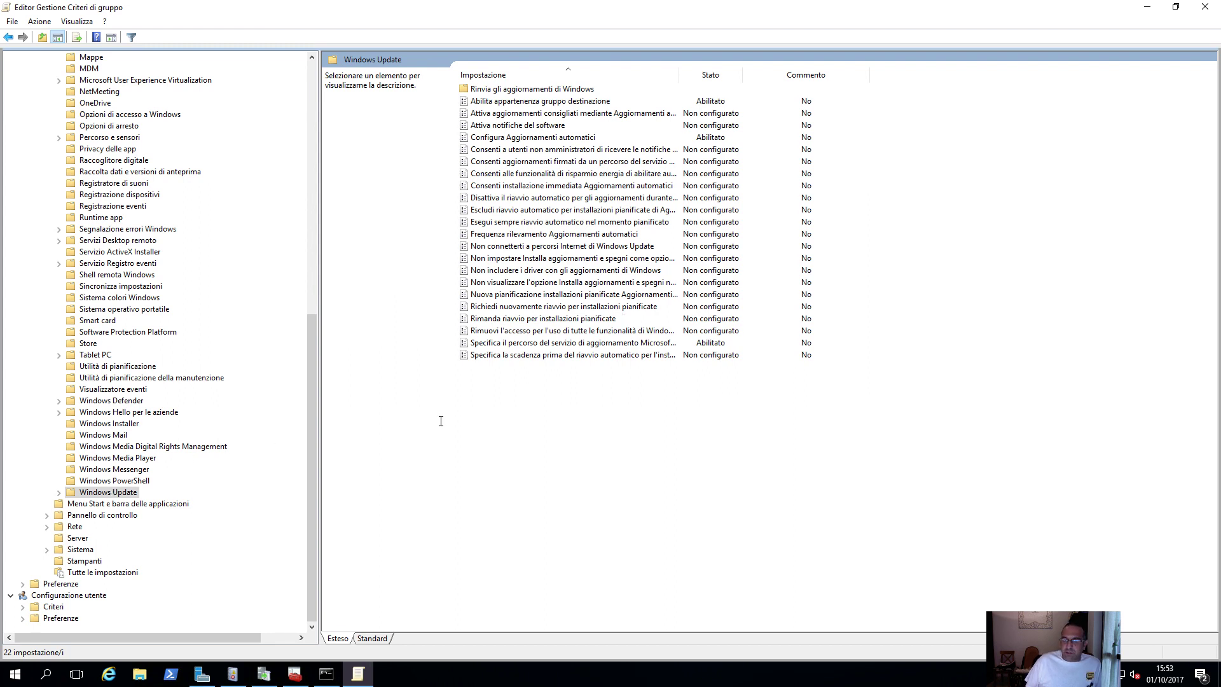
{"action": "double_click", "coordinate": [546, 141]}
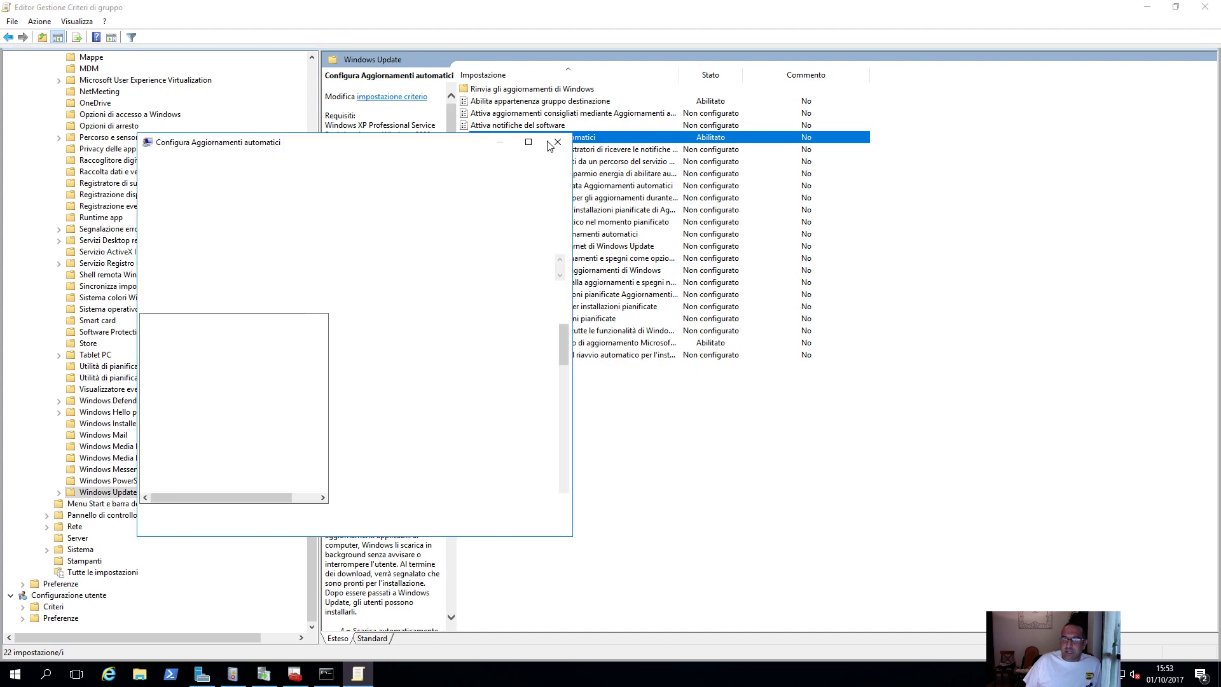
{"action": "left_click", "coordinate": [502, 516]}
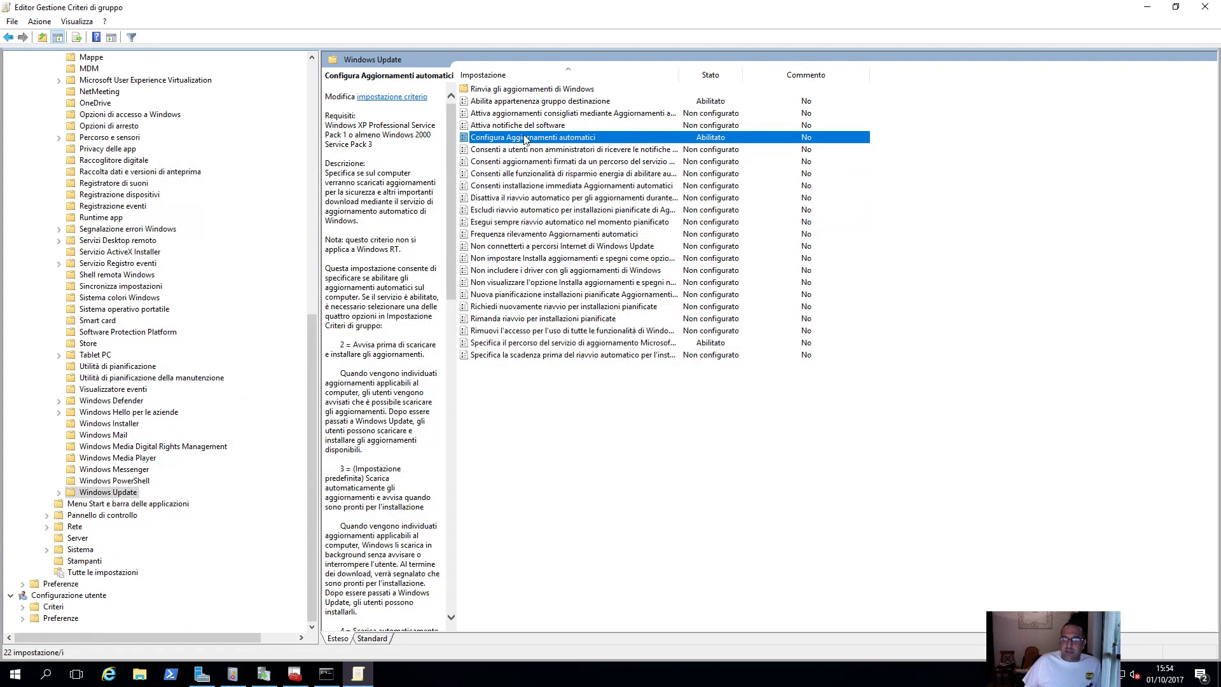
{"action": "double_click", "coordinate": [512, 102]}
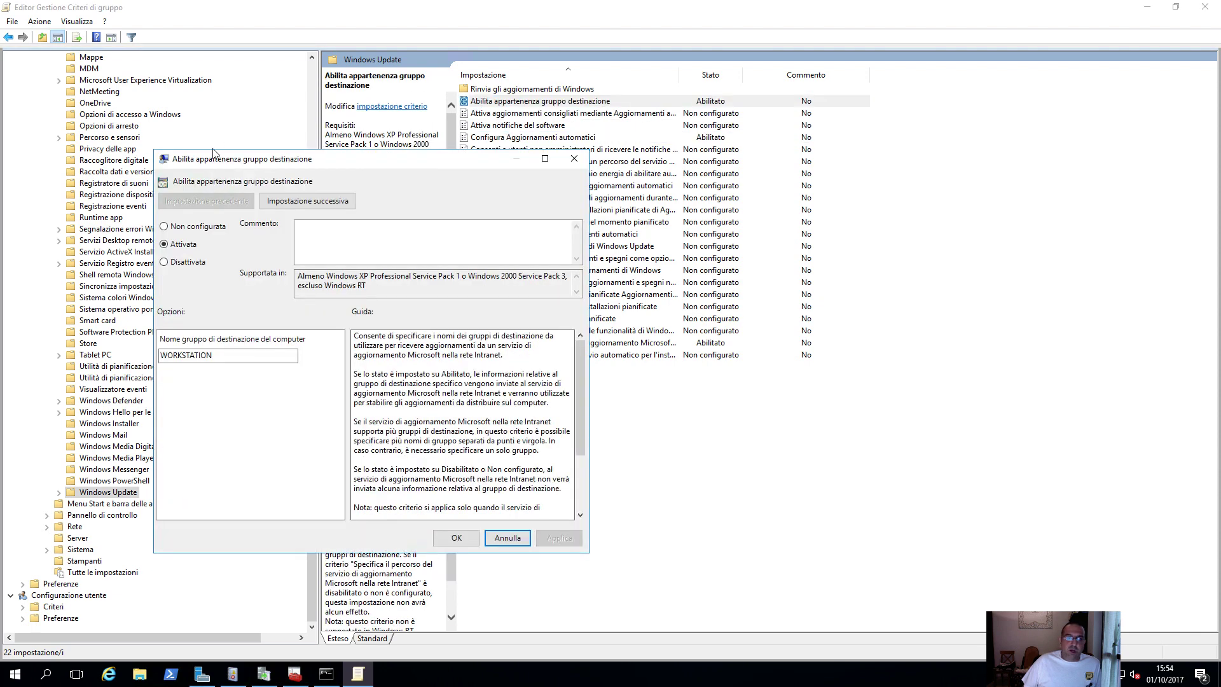
{"action": "left_click", "coordinate": [227, 353]}
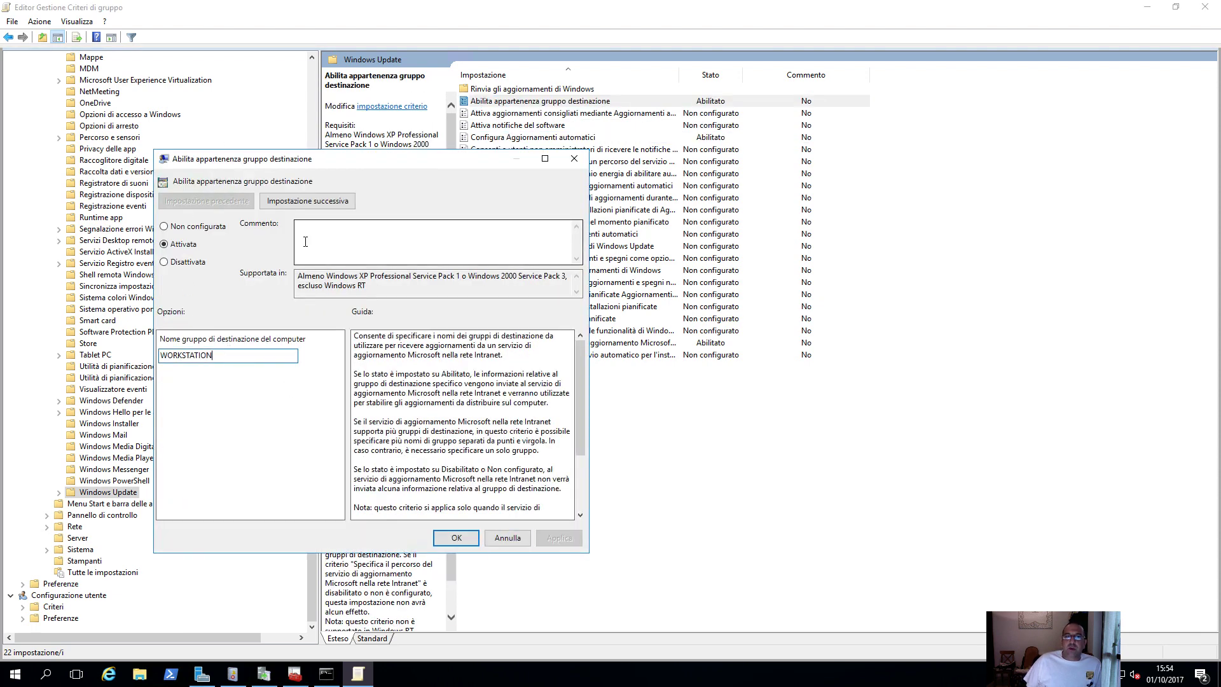
{"action": "left_click", "coordinate": [507, 539]}
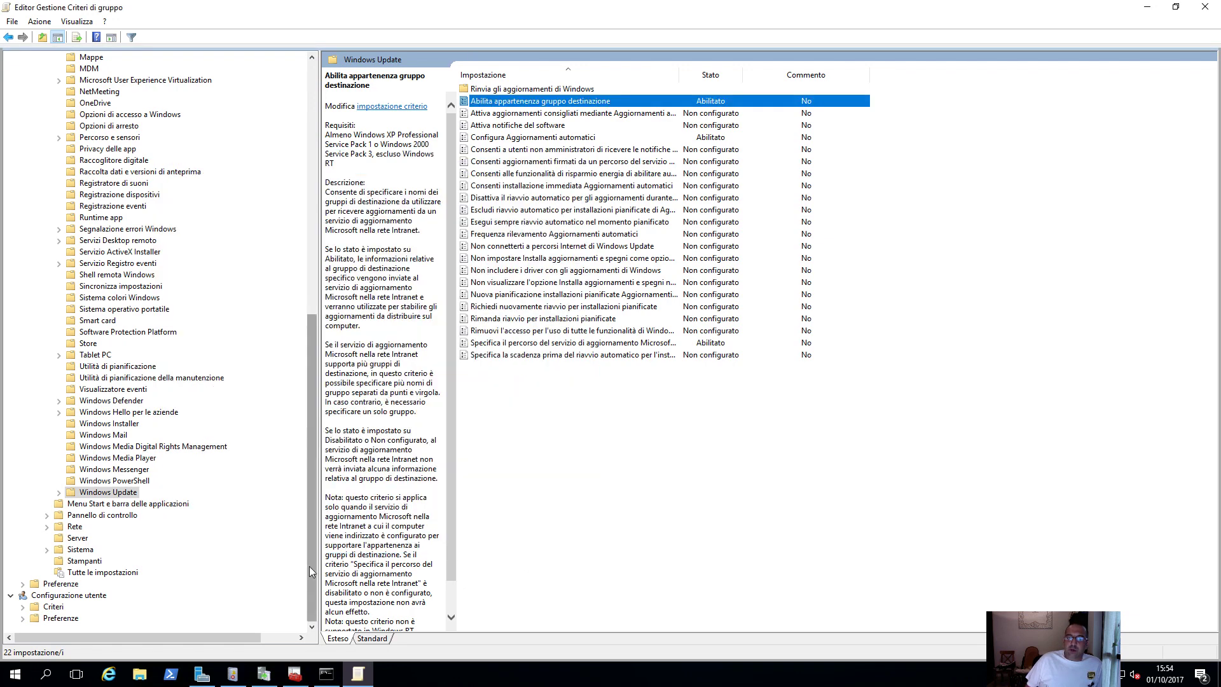
Switch to Update Services, set computer group assignment back to Usa la console Update Services, and apply it
{"action": "left_click", "coordinate": [263, 673]}
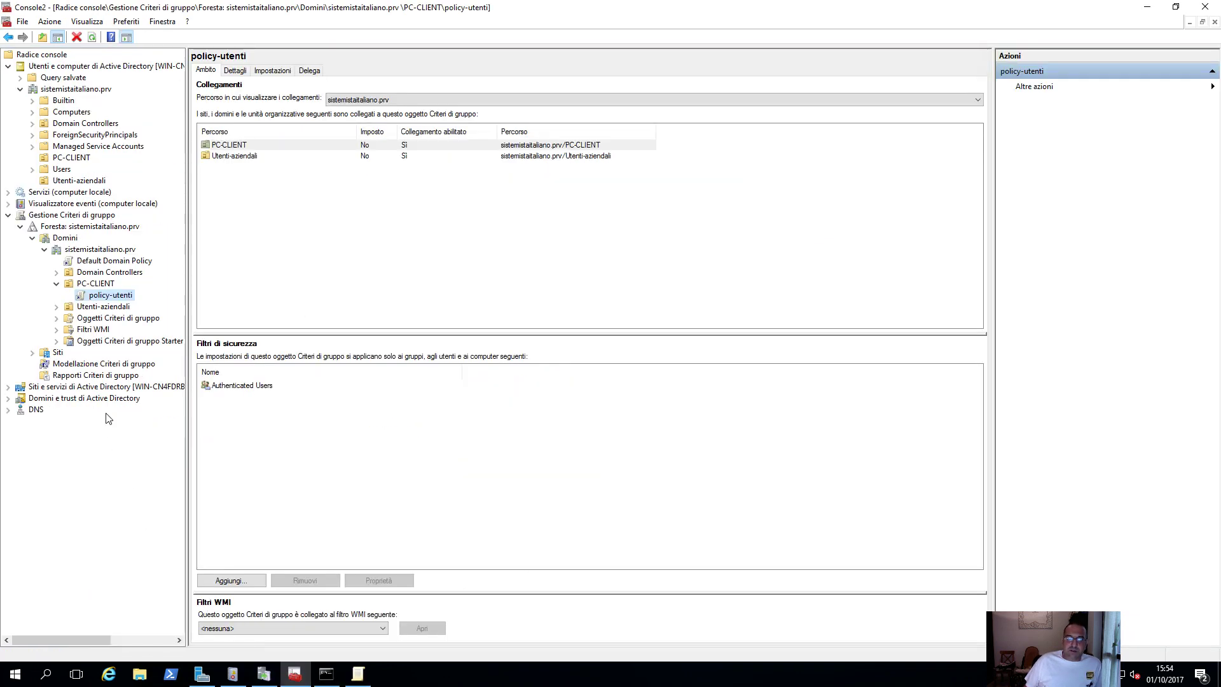
{"action": "left_click", "coordinate": [263, 672]}
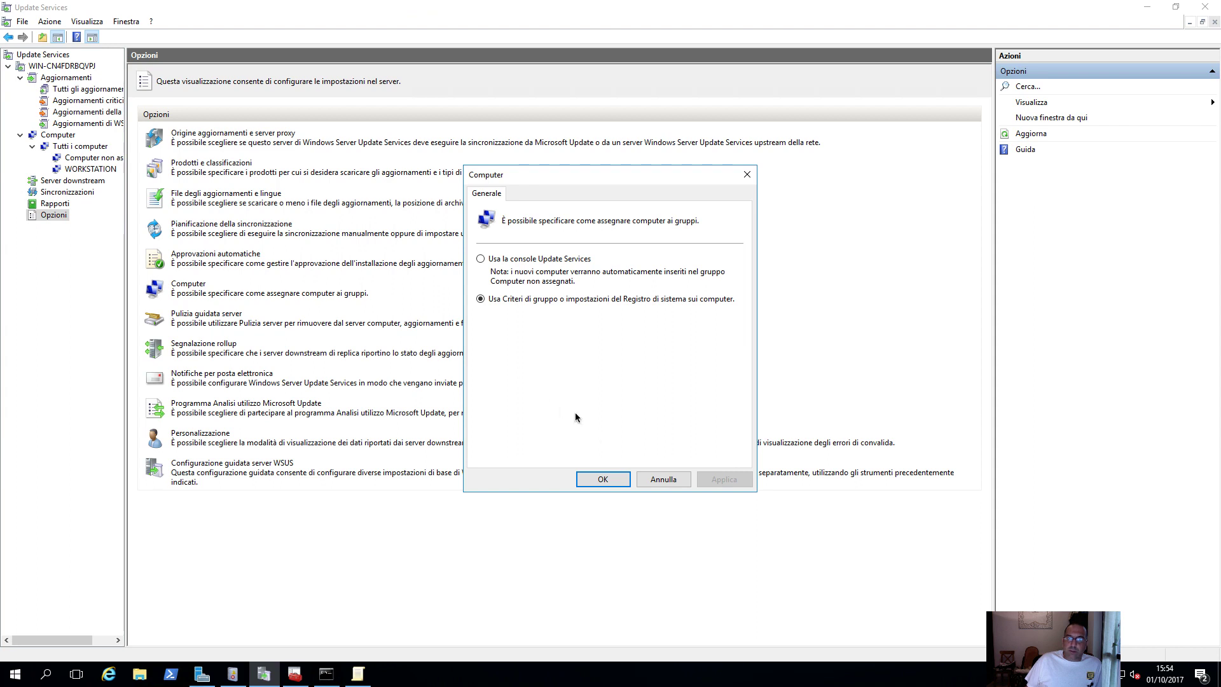
{"action": "left_click", "coordinate": [493, 261]}
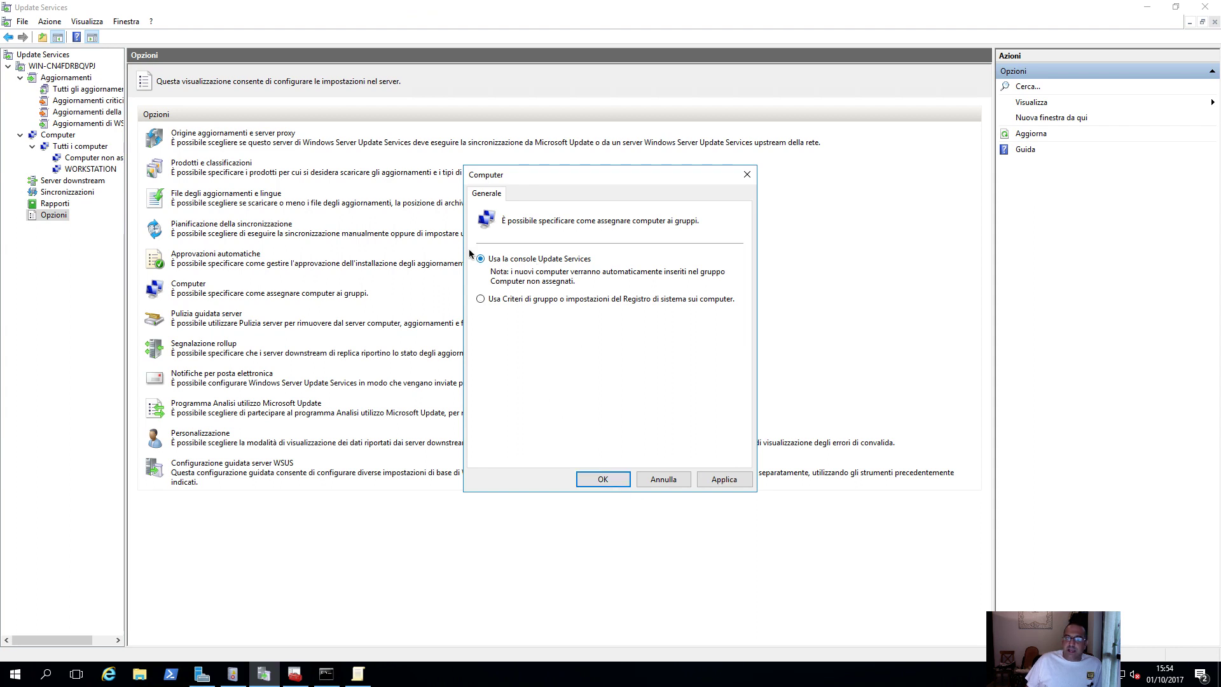
{"action": "left_click", "coordinate": [722, 479]}
{"action": "left_click", "coordinate": [598, 480]}
List all computers and check the group membership of desktop-win10.sistemistaitaliano.prv without changing it
{"action": "left_click", "coordinate": [77, 147]}
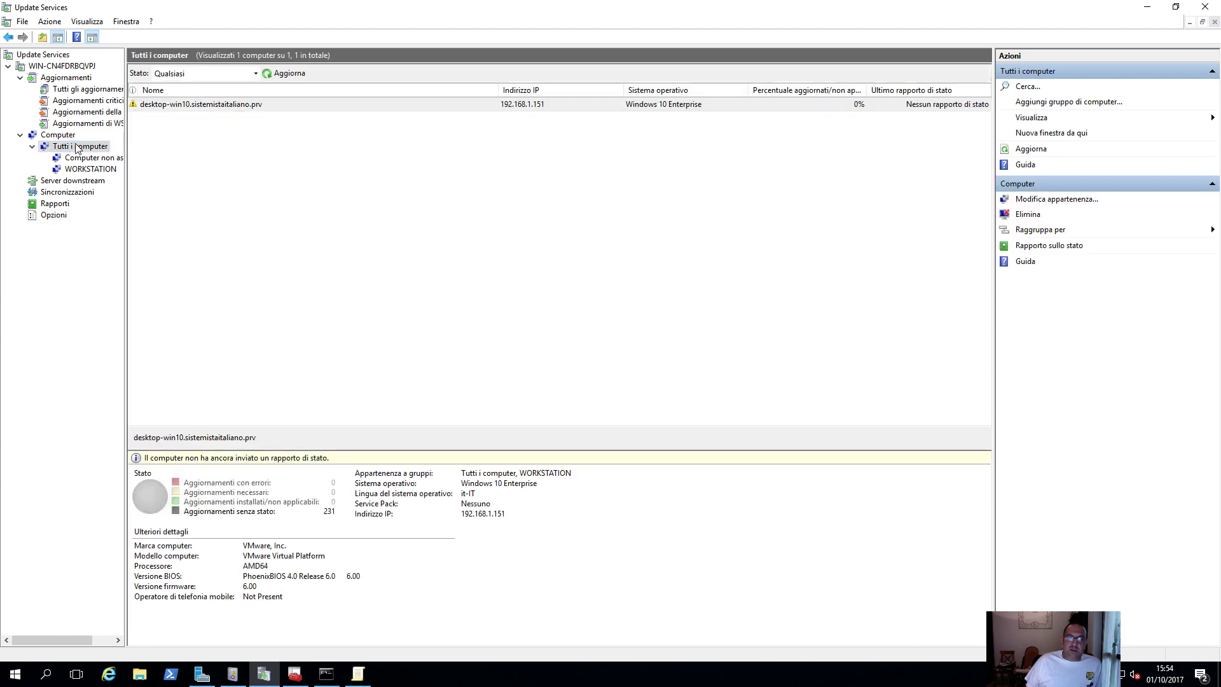
{"action": "left_click", "coordinate": [188, 105]}
{"action": "right_click", "coordinate": [187, 105]}
{"action": "left_click", "coordinate": [202, 117]}
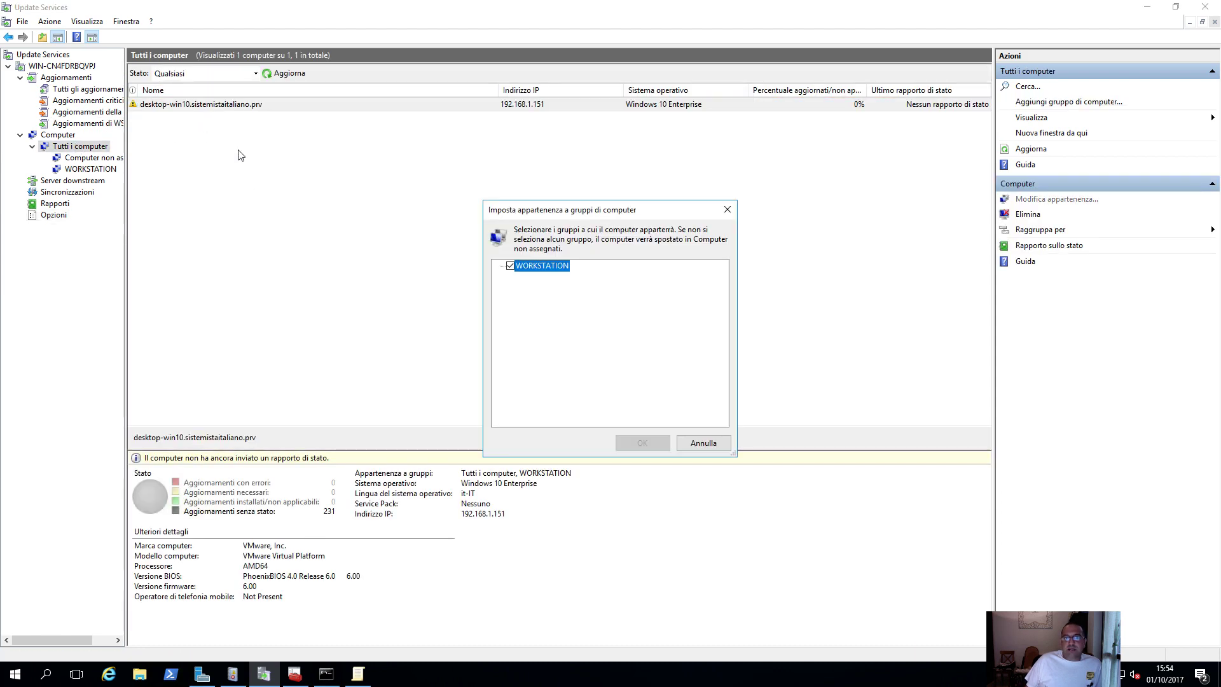
{"action": "left_click", "coordinate": [703, 443]}
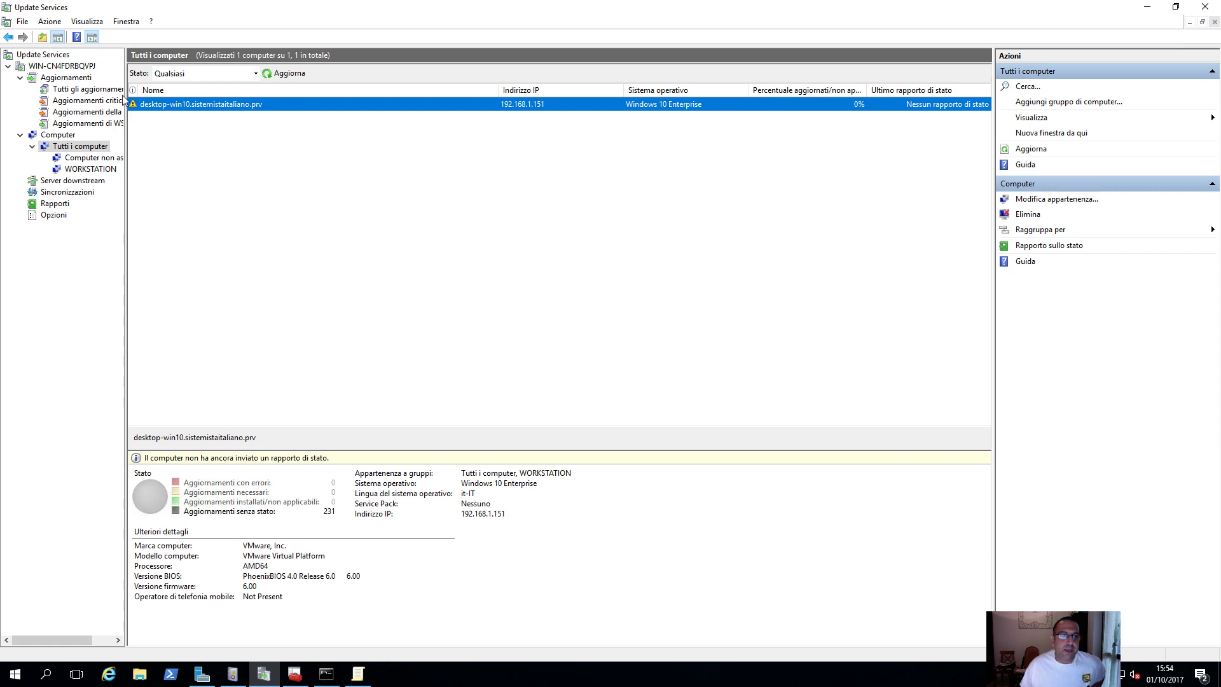
Show all updates, then switch to File Explorer and inspect the UpdateServicesPackages and WsusContent folders in wsus on drive E
{"action": "left_click", "coordinate": [76, 89]}
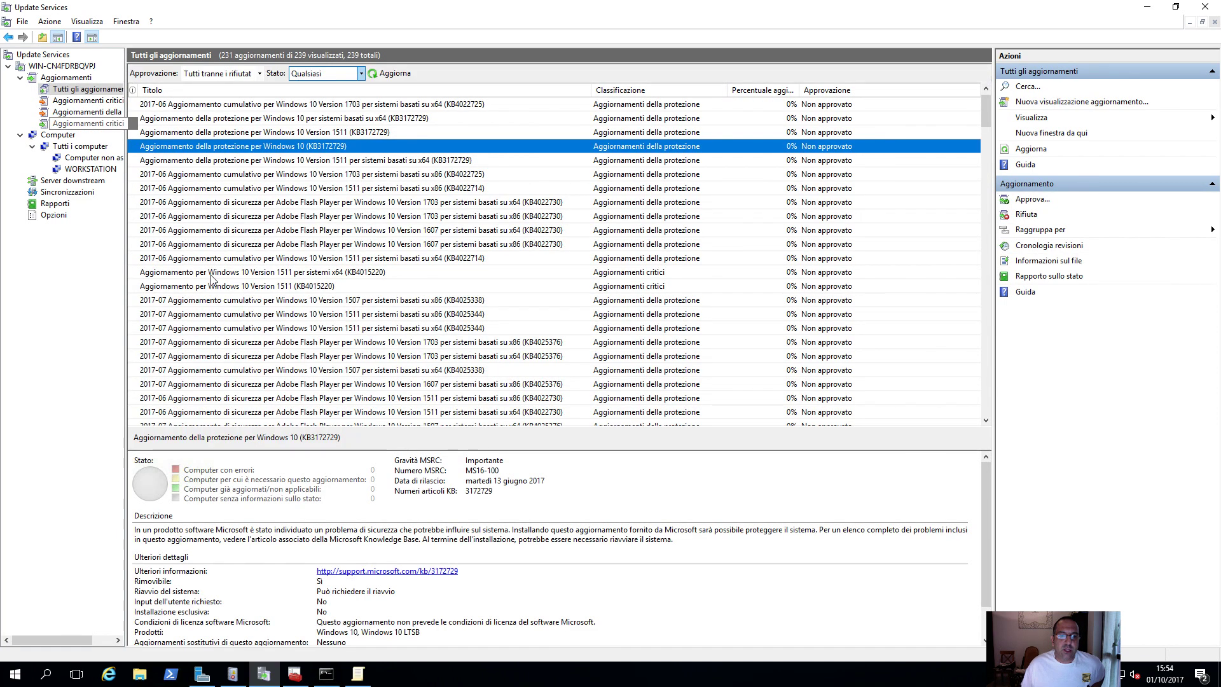
{"action": "left_click", "coordinate": [145, 679]}
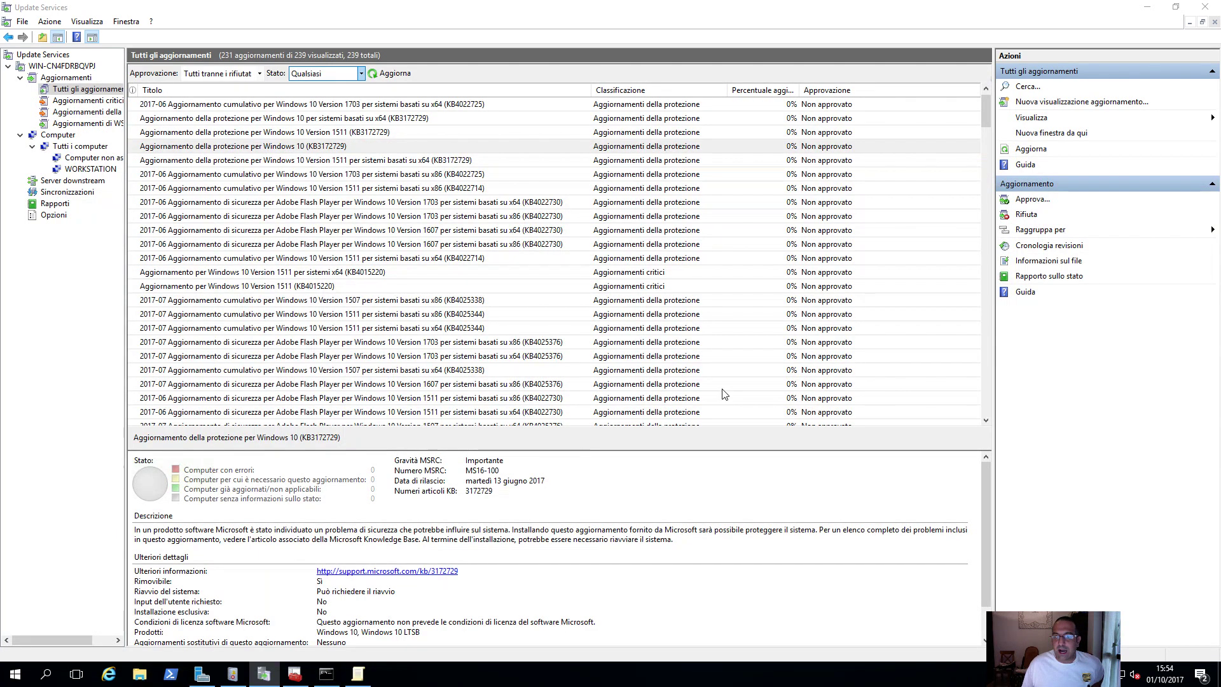
{"action": "left_click", "coordinate": [604, 322]}
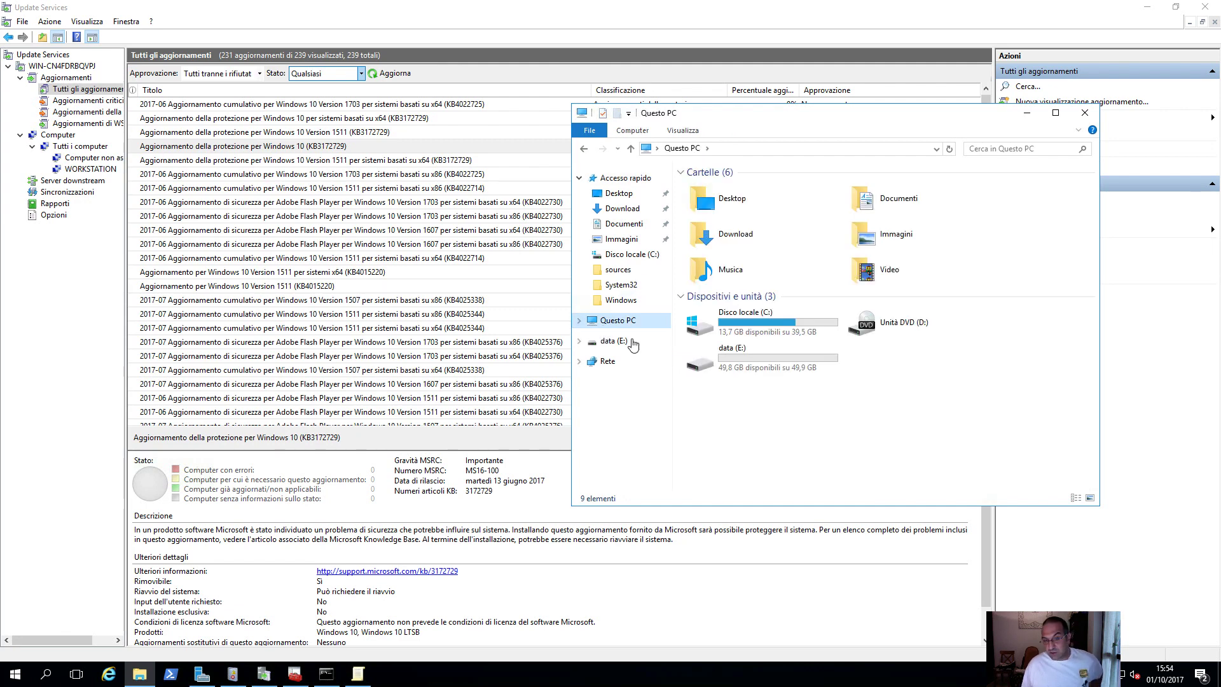
{"action": "double_click", "coordinate": [764, 370]}
{"action": "double_click", "coordinate": [706, 187]}
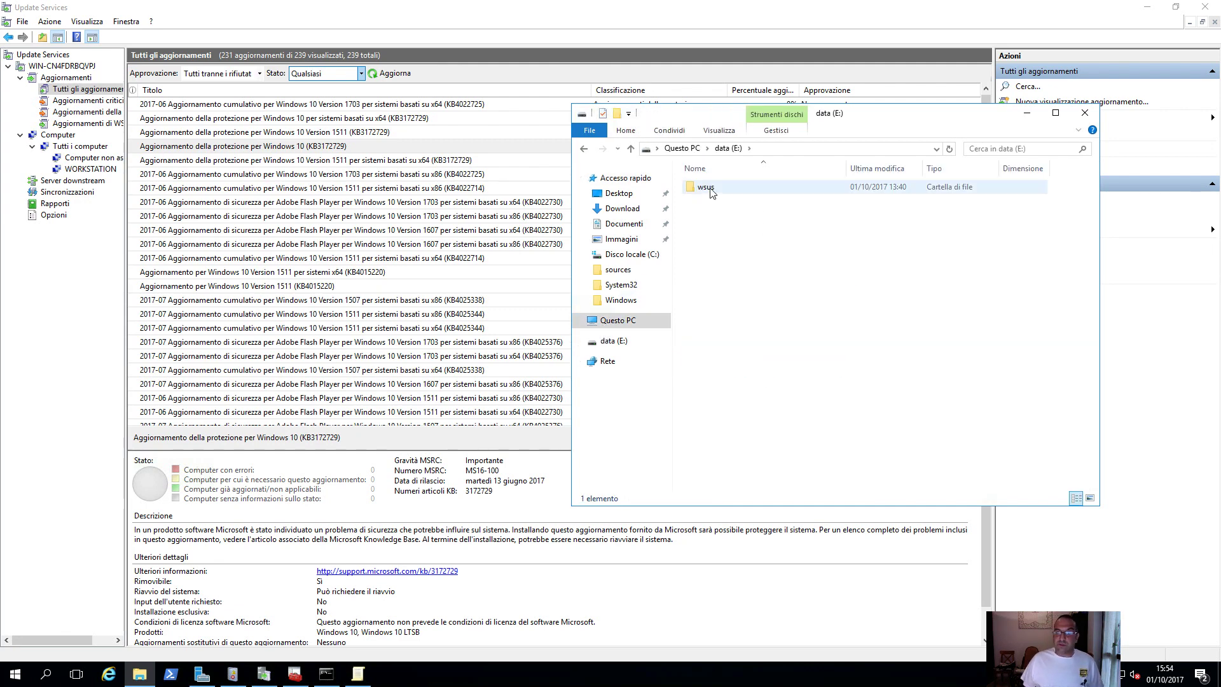
{"action": "double_click", "coordinate": [709, 189]}
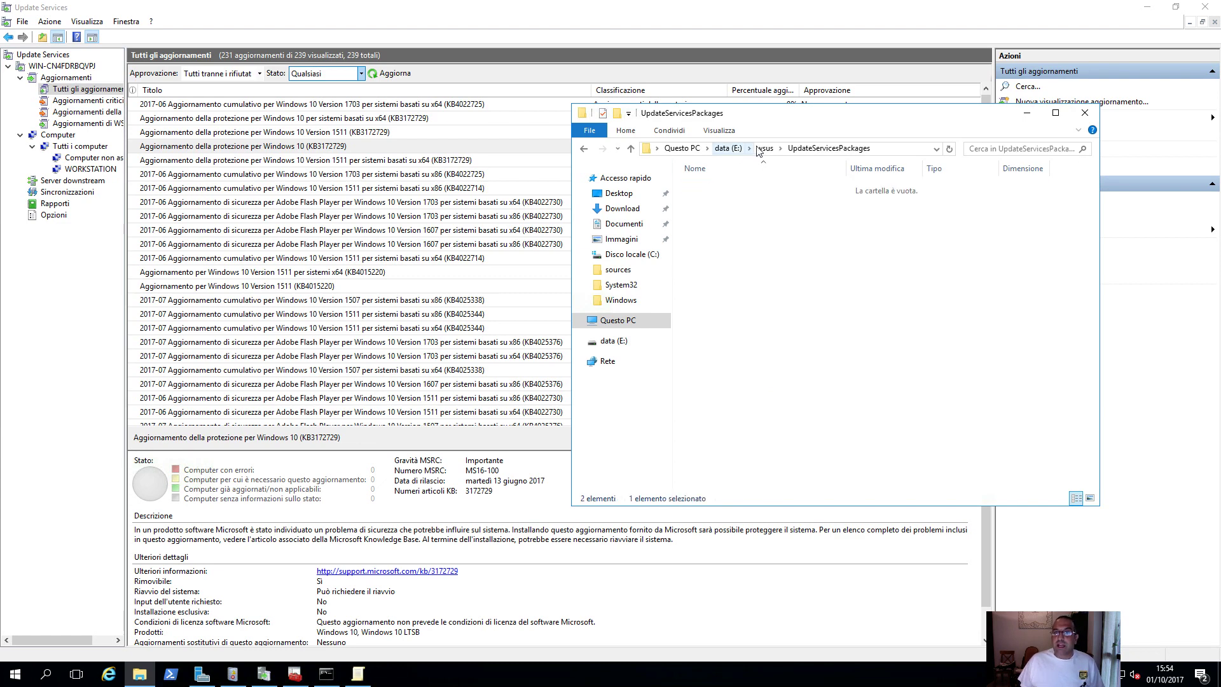
{"action": "key", "text": "BackSpace"}
{"action": "double_click", "coordinate": [696, 200]}
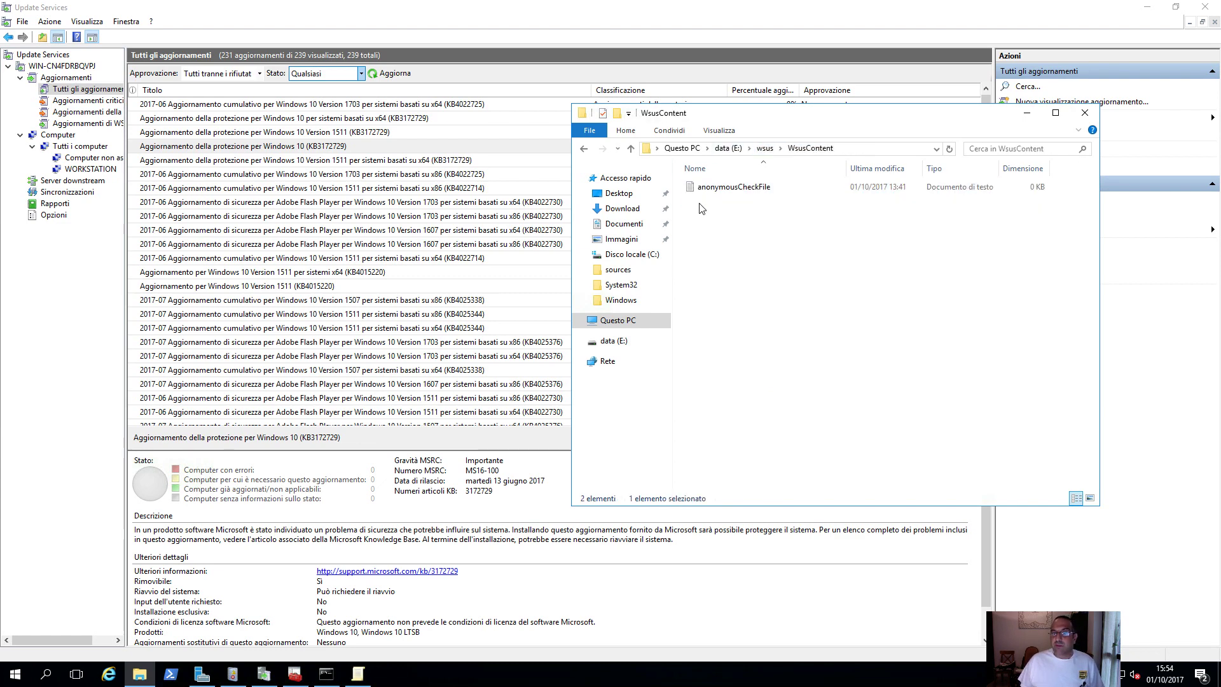
Return to Update Services and look through the approval status of the updates in Tutti gli aggiornamenti
{"action": "left_click", "coordinate": [426, 164]}
{"action": "left_click", "coordinate": [649, 108]}
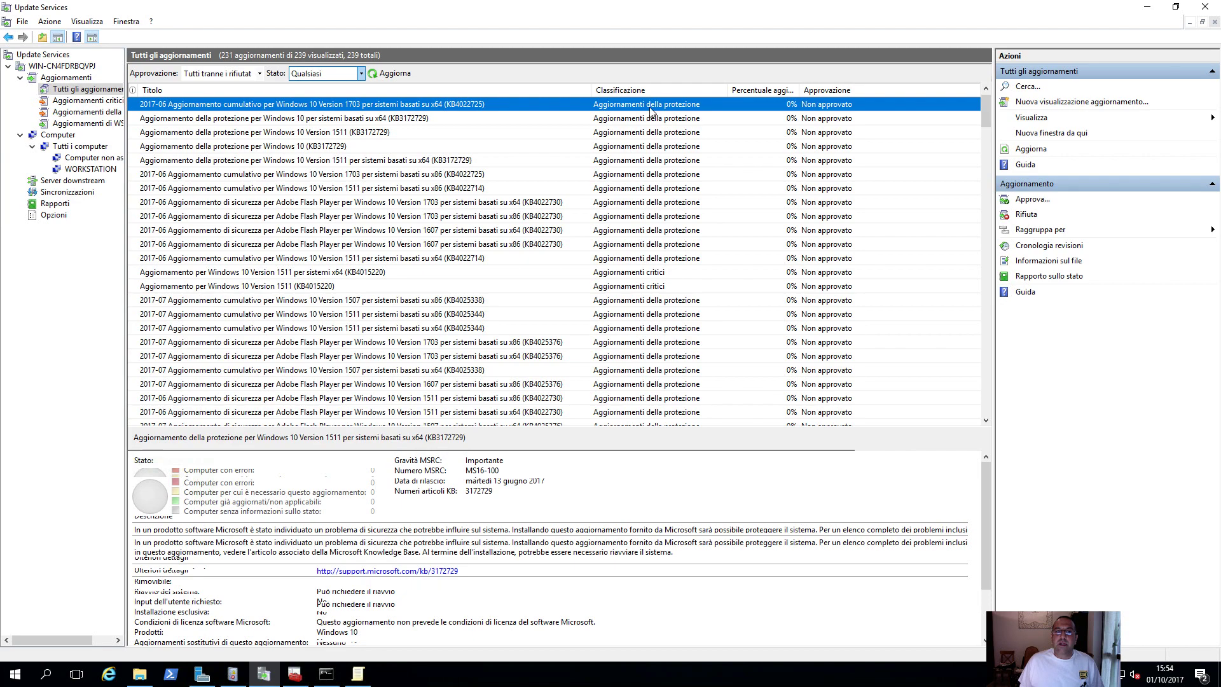
{"action": "scroll", "coordinate": [427, 221], "scroll_direction": "down", "scroll_amount": 20}
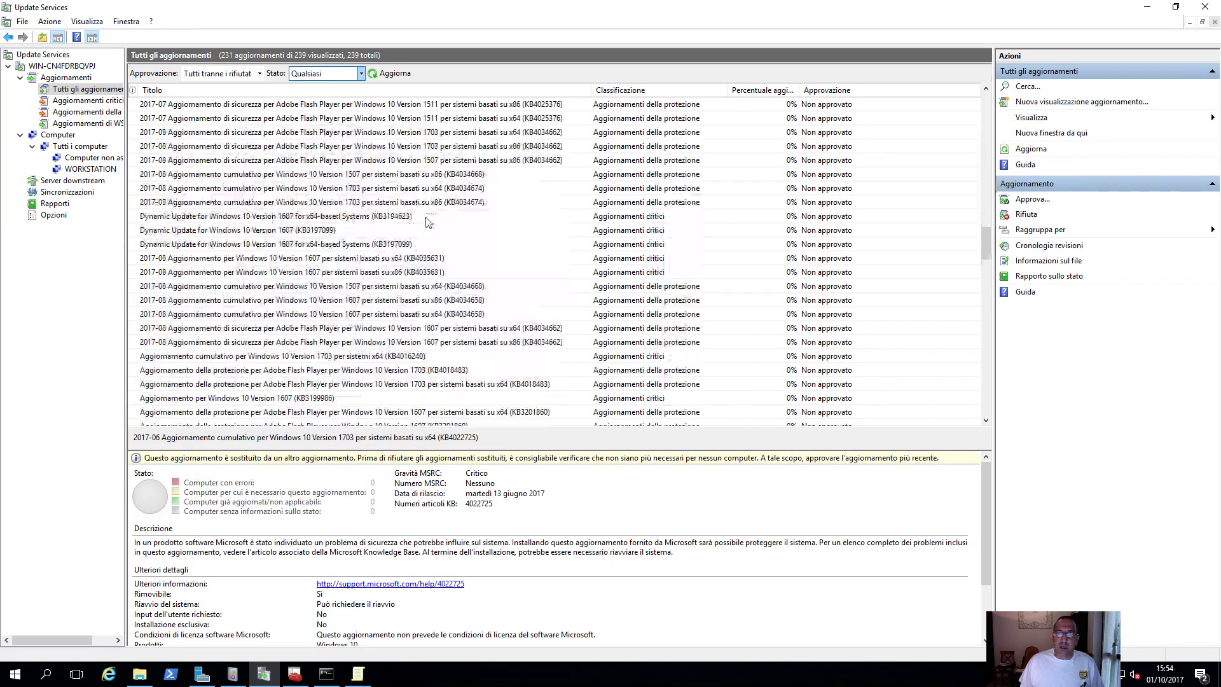
{"action": "scroll", "coordinate": [427, 221], "scroll_direction": "up", "scroll_amount": 8}
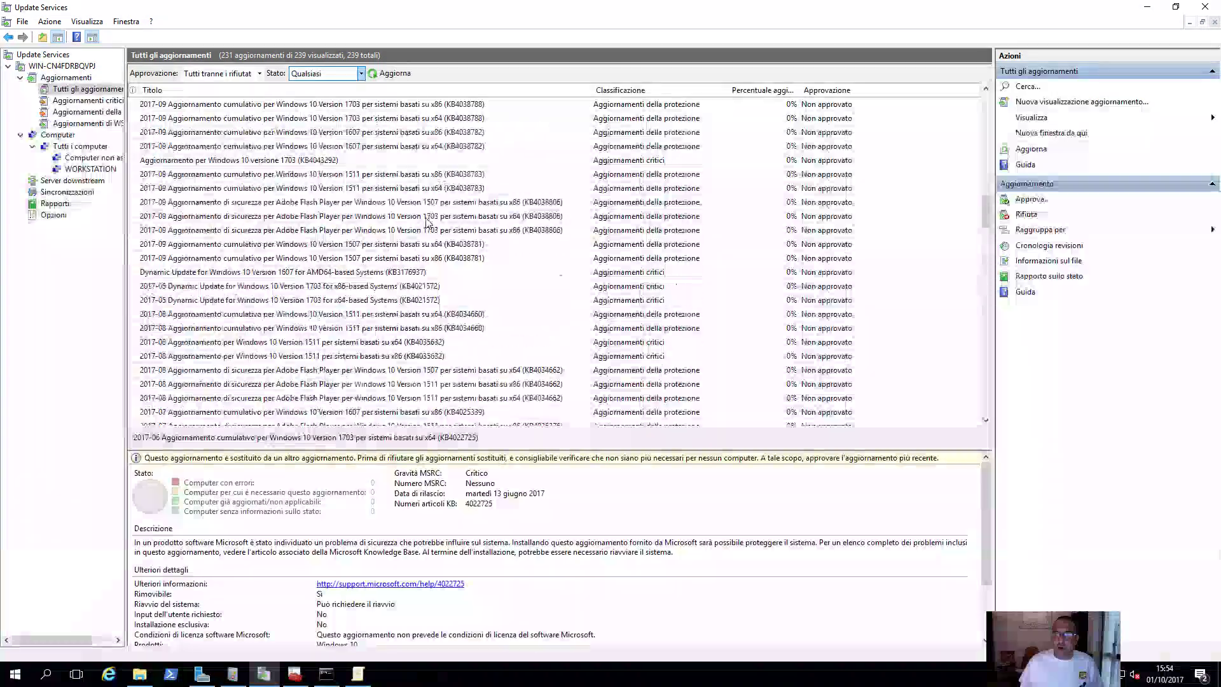
{"action": "scroll", "coordinate": [427, 221], "scroll_direction": "up", "scroll_amount": 10}
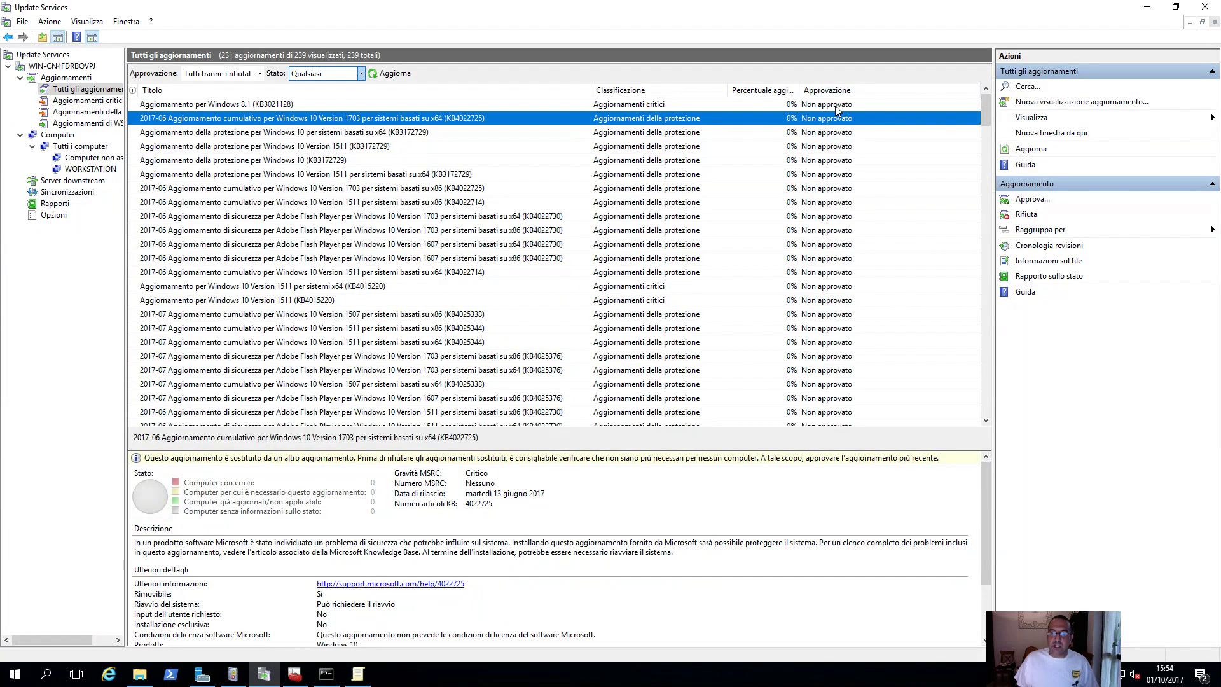
{"action": "scroll", "coordinate": [604, 167], "scroll_direction": "down", "scroll_amount": 3}
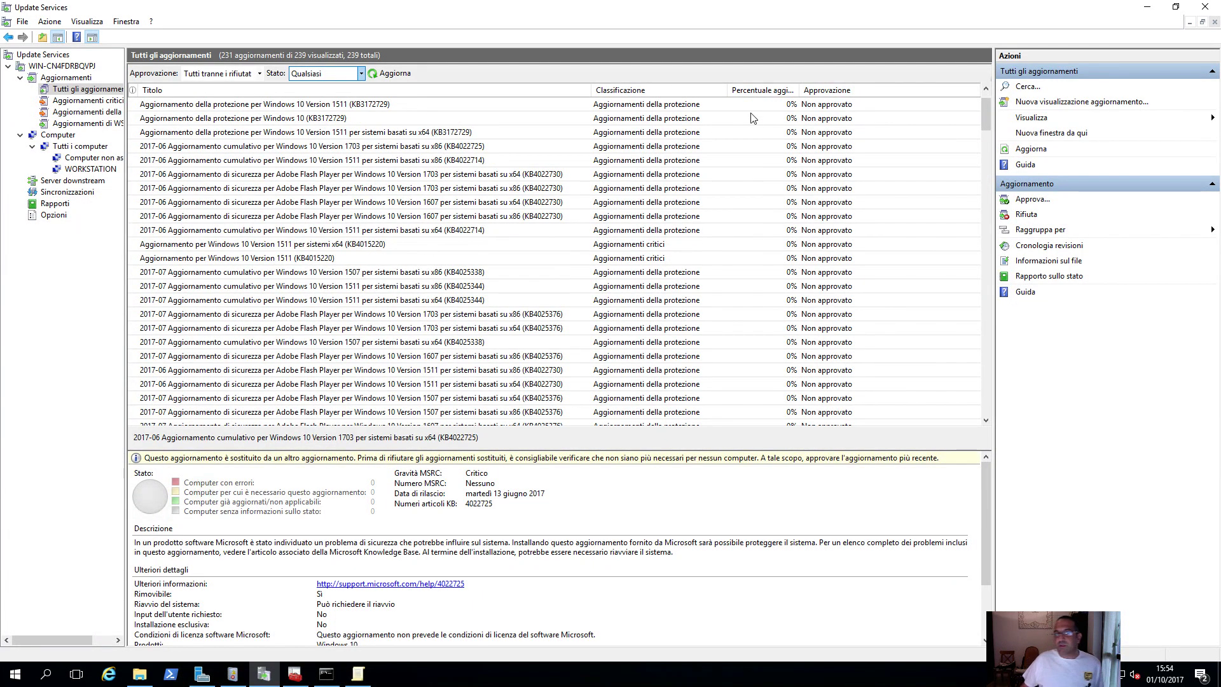
{"action": "scroll", "coordinate": [603, 167], "scroll_direction": "up", "scroll_amount": 5}
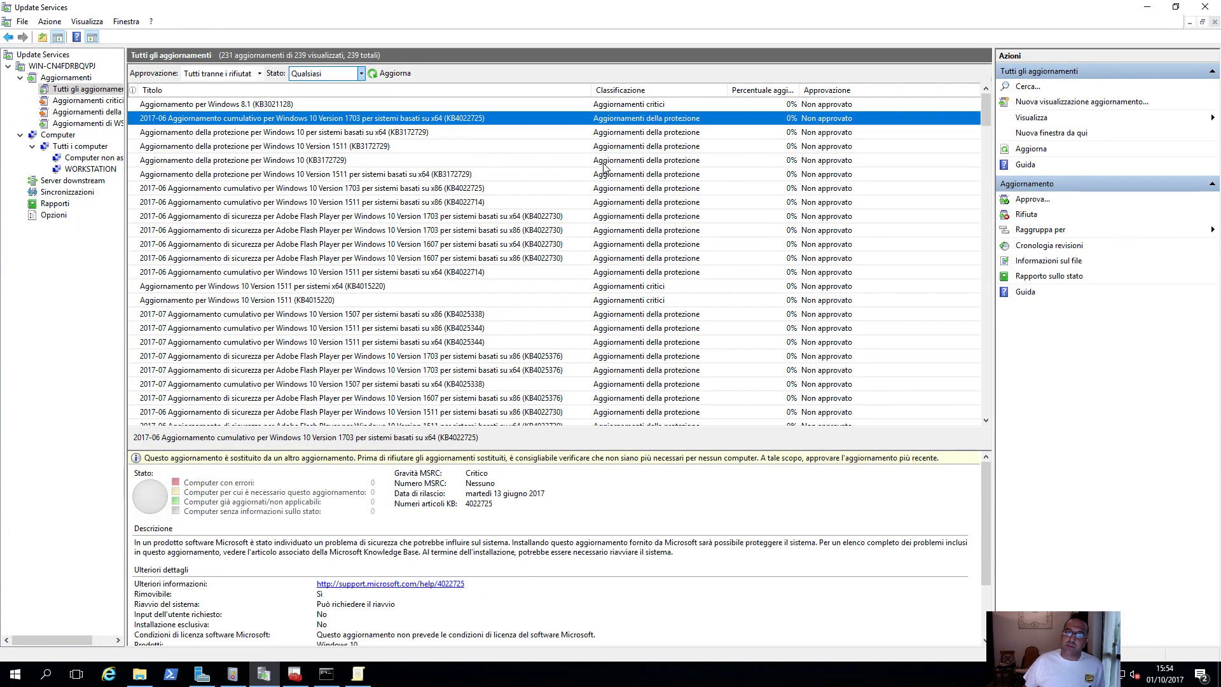
Approve Aggiornamento della protezione per Windows 10 (KB3172729) for installation on the WORKSTATION group and close the approval status report
{"action": "left_click", "coordinate": [266, 163]}
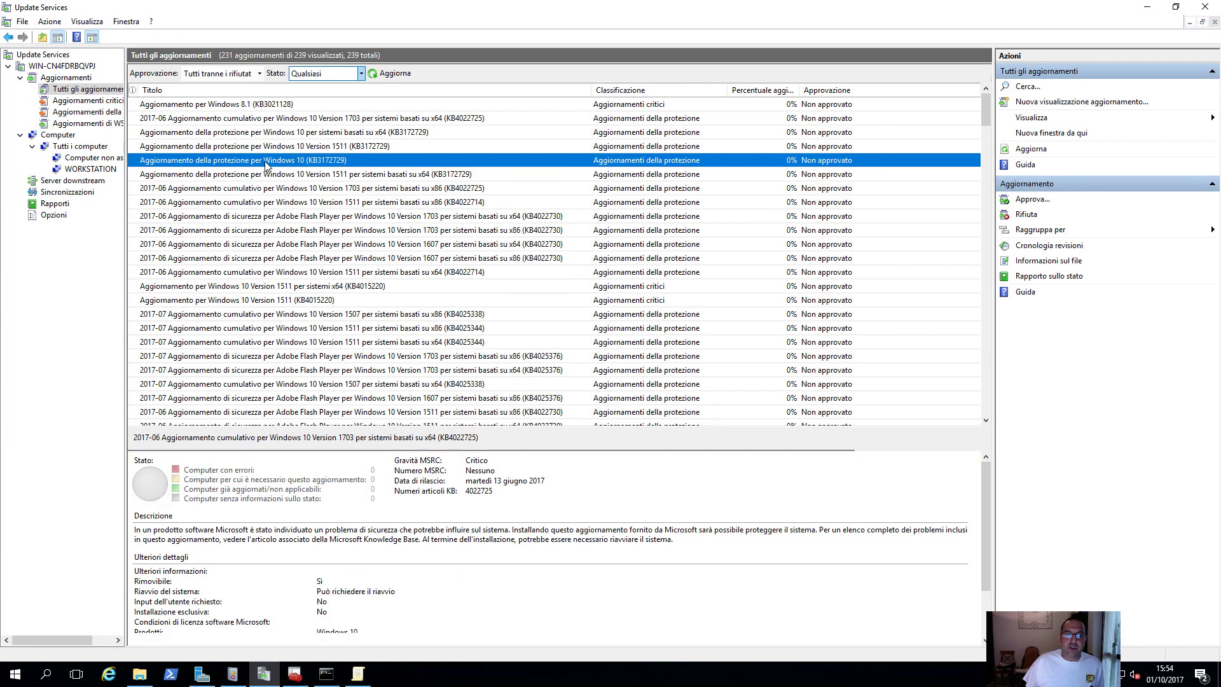
{"action": "right_click", "coordinate": [327, 163]}
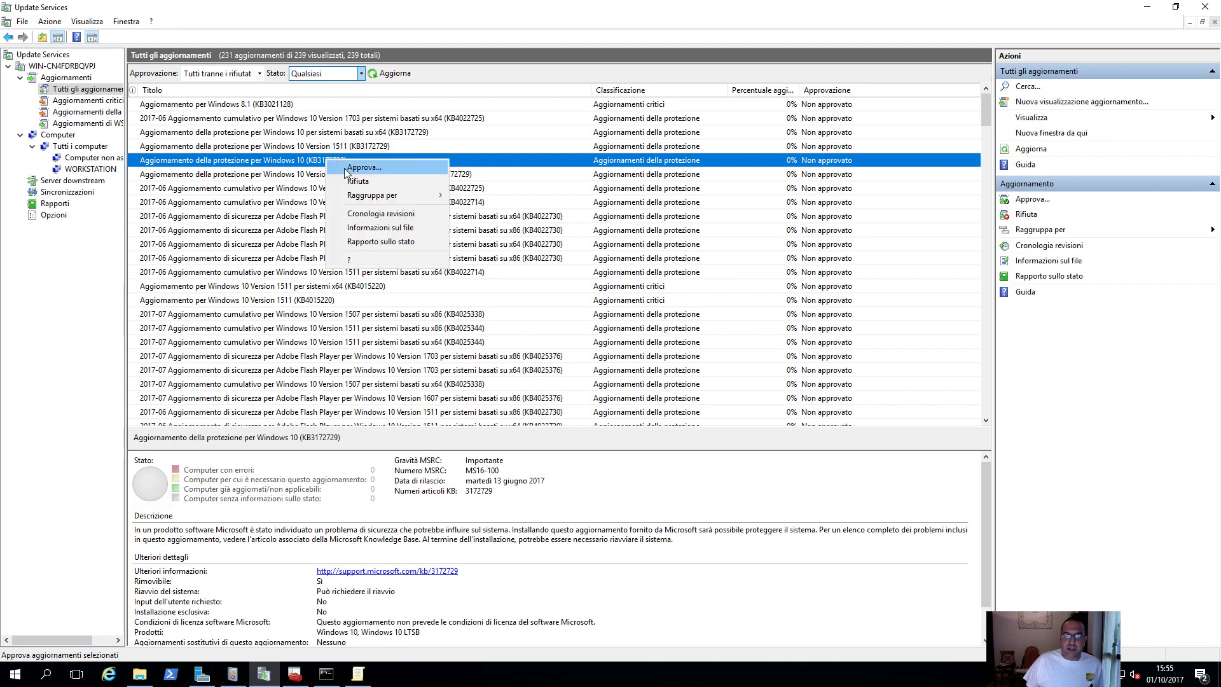
{"action": "left_click", "coordinate": [347, 169]}
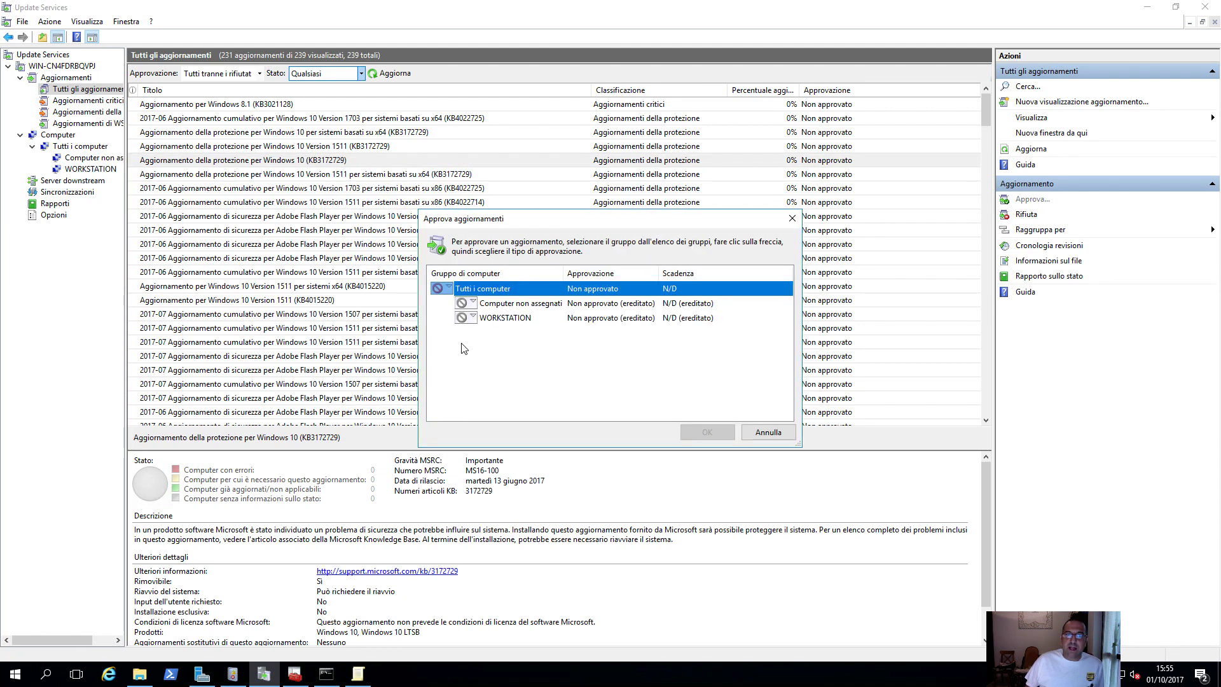
{"action": "left_click", "coordinate": [483, 319]}
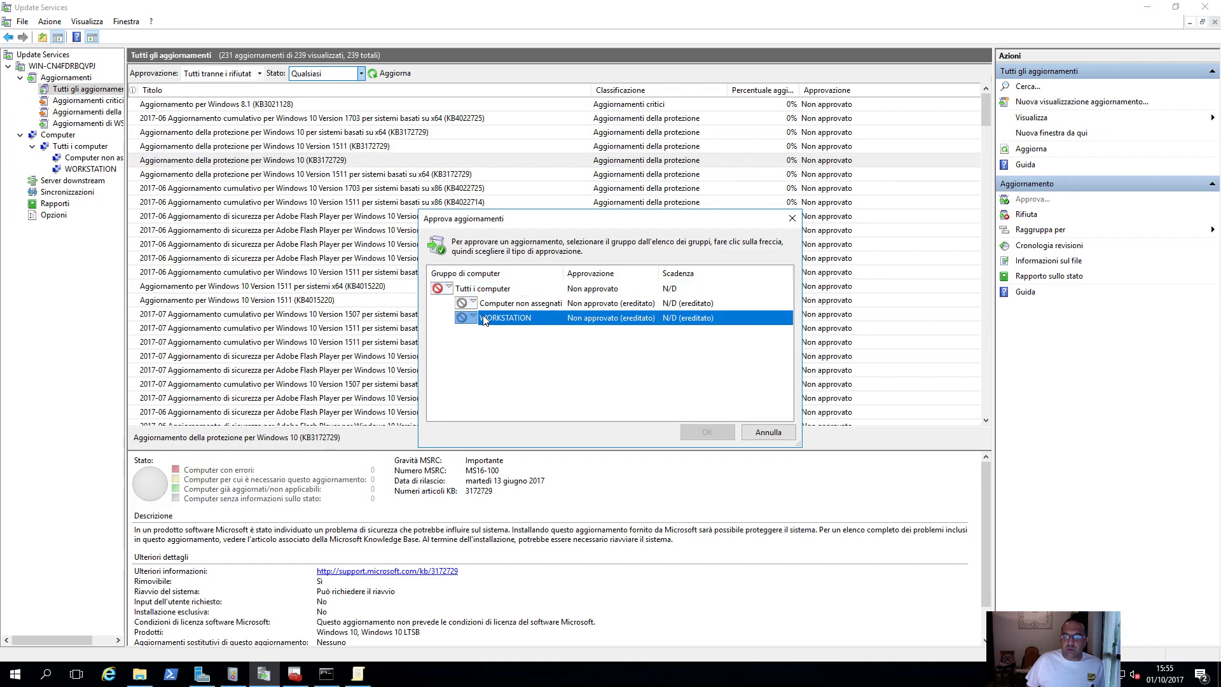
{"action": "left_click", "coordinate": [474, 318]}
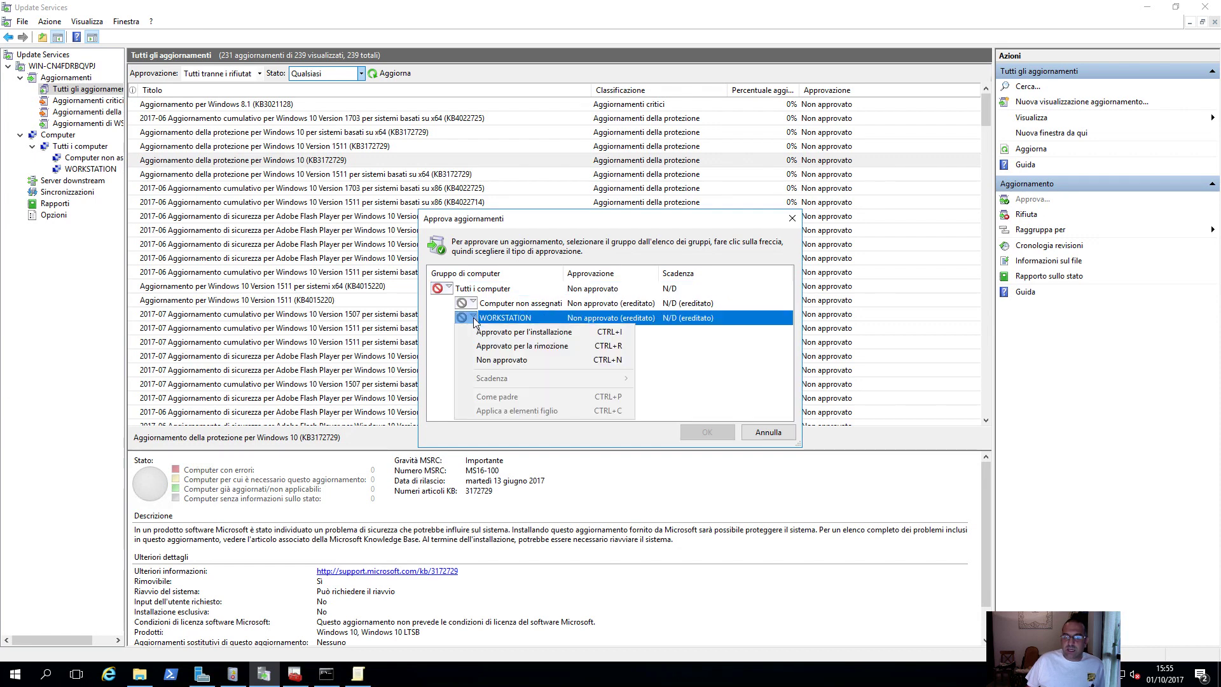
{"action": "left_click", "coordinate": [485, 337]}
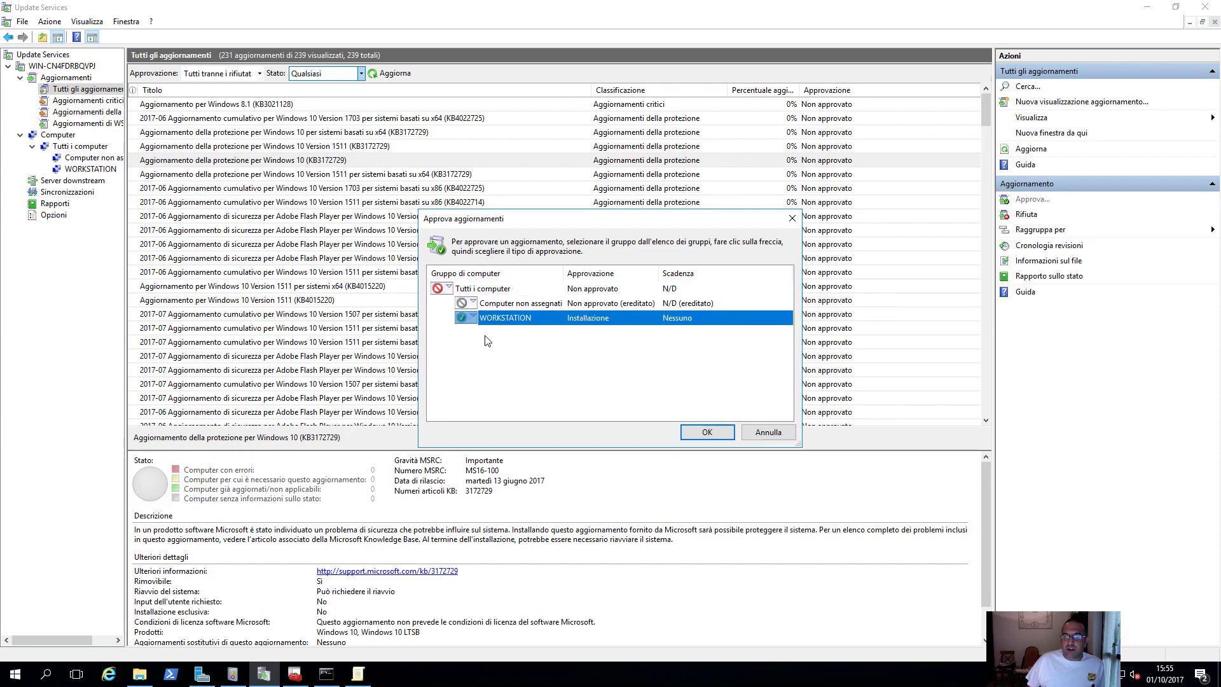
{"action": "left_click", "coordinate": [699, 432]}
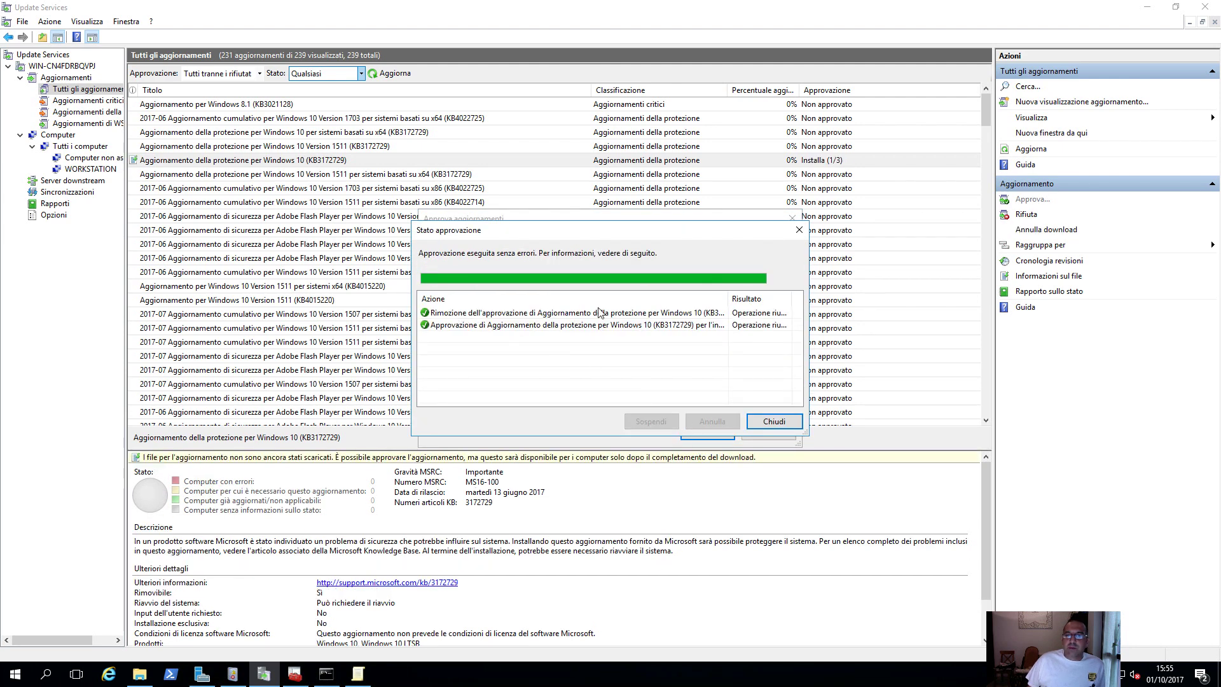
{"action": "left_click", "coordinate": [454, 325]}
{"action": "left_click", "coordinate": [452, 314]}
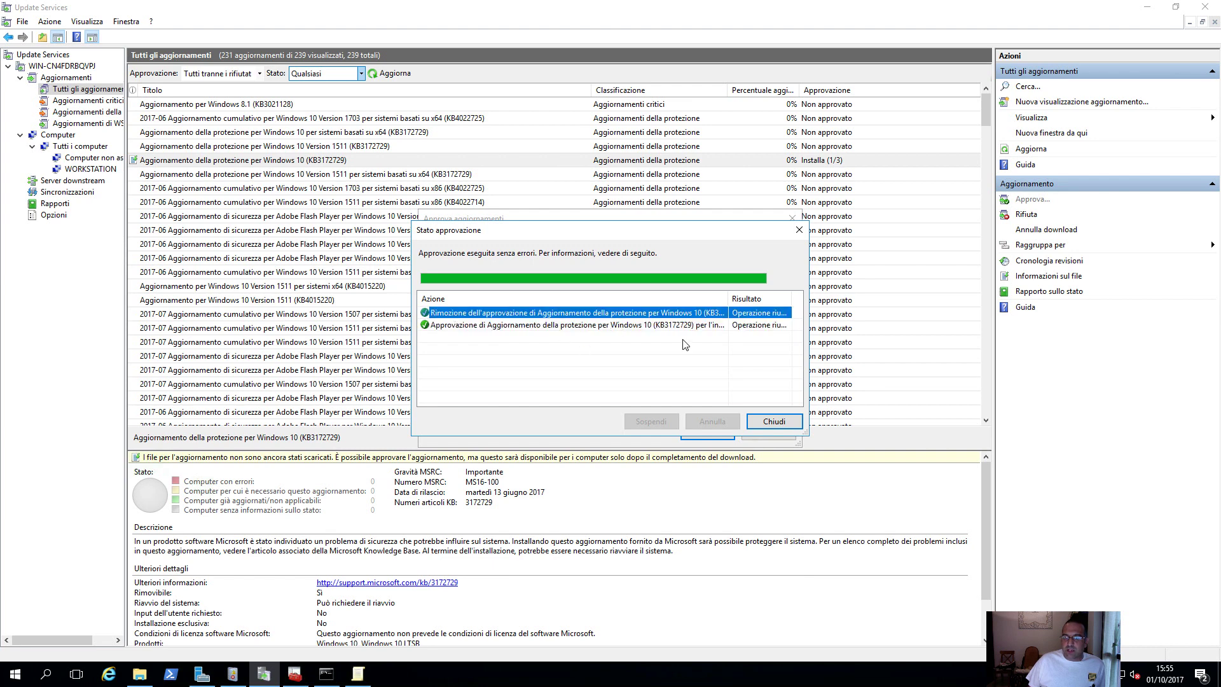
{"action": "left_click", "coordinate": [757, 423]}
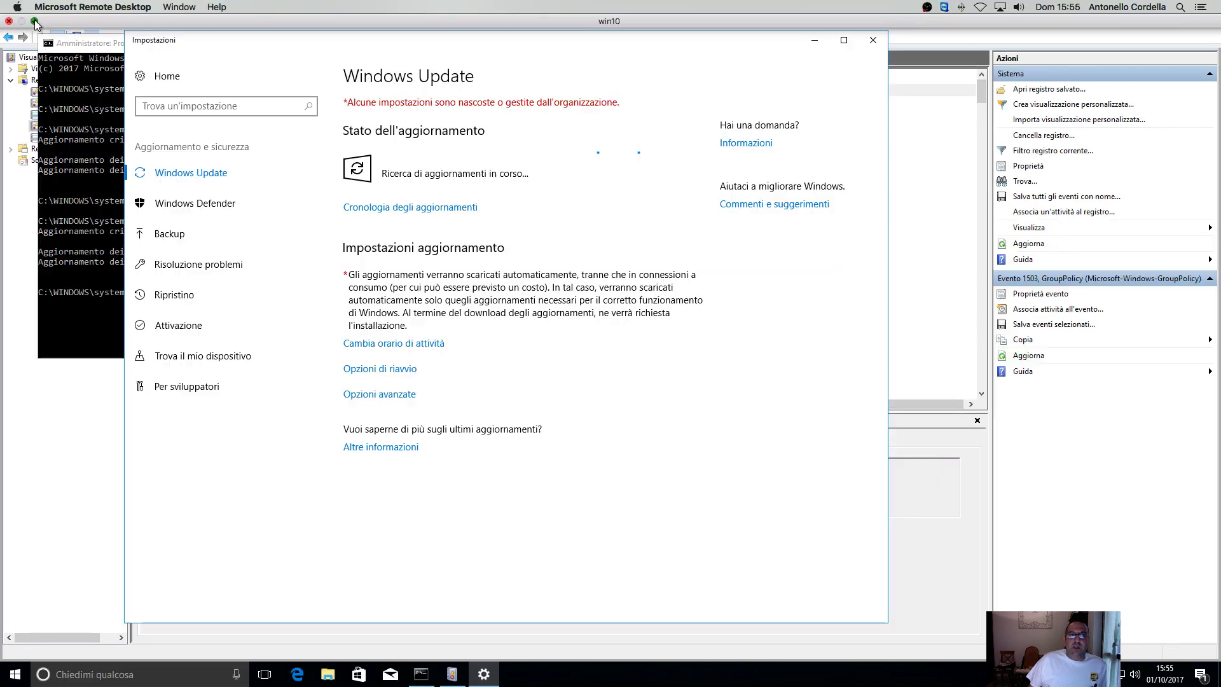
Switch from the win10 remote session back to Update Services and examine the approval status and details of other updates
{"action": "left_click", "coordinate": [35, 24]}
{"action": "left_click", "coordinate": [99, 158]}
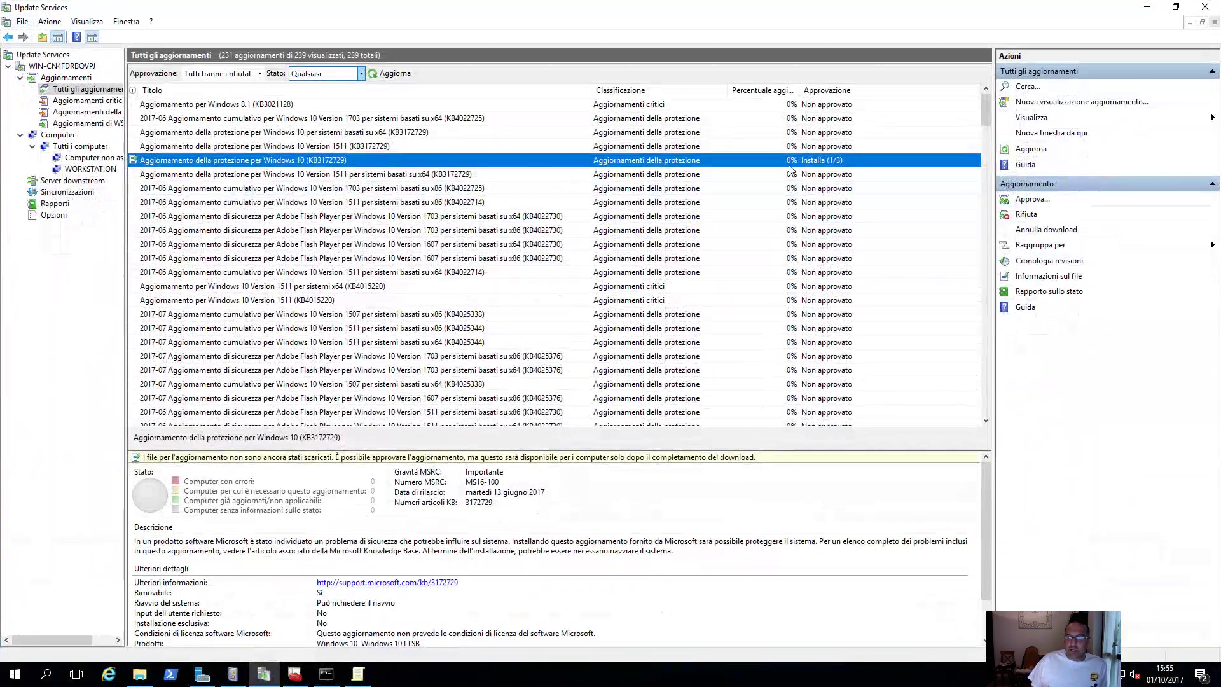
{"action": "right_click", "coordinate": [828, 161]}
{"action": "left_click", "coordinate": [514, 178]}
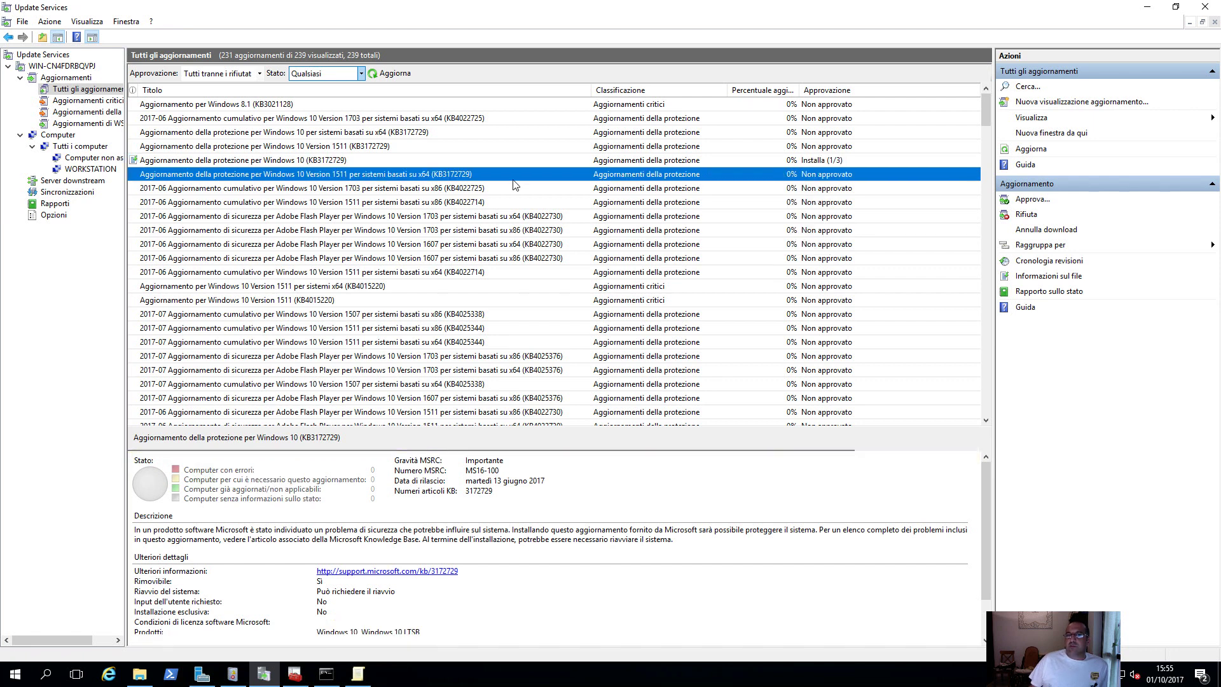
{"action": "left_click", "coordinate": [888, 242]}
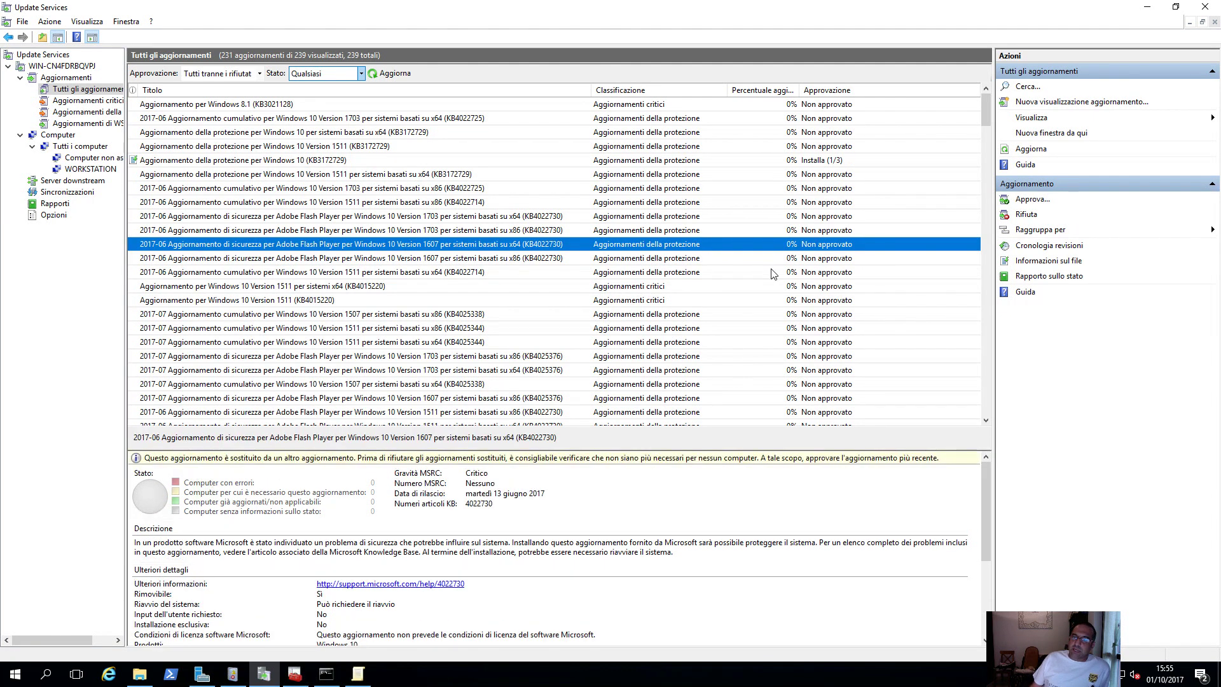
{"action": "left_click", "coordinate": [294, 300]}
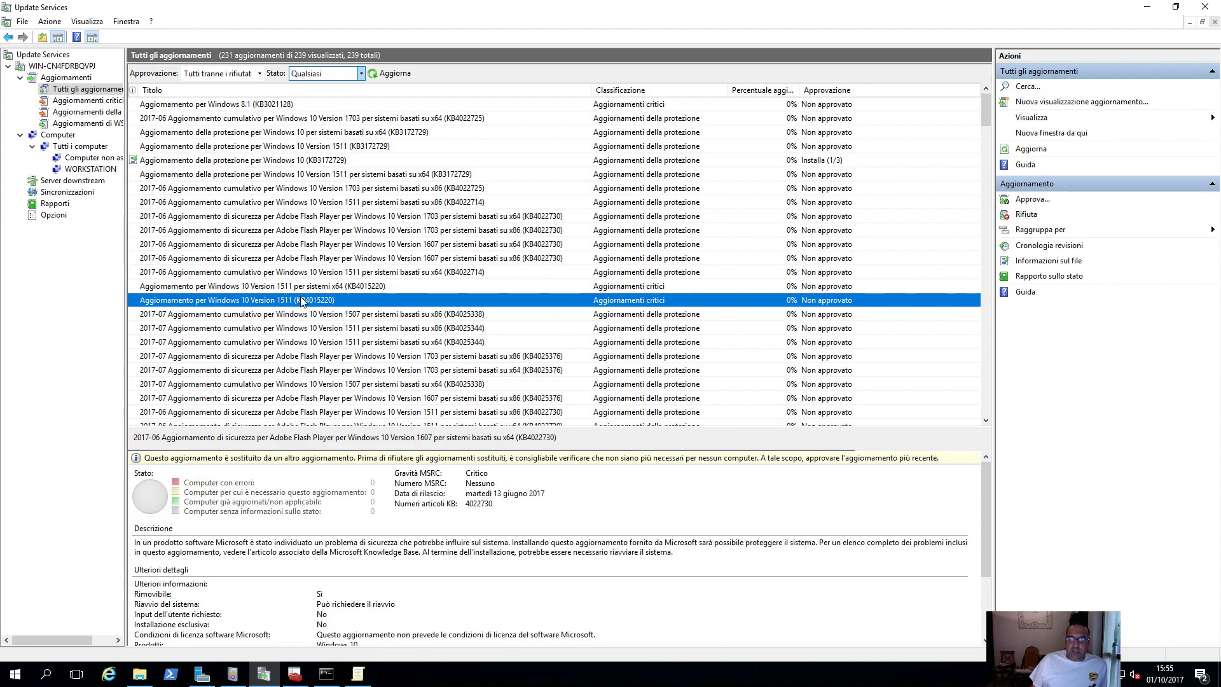
{"action": "scroll", "coordinate": [302, 302], "scroll_direction": "down", "scroll_amount": 20}
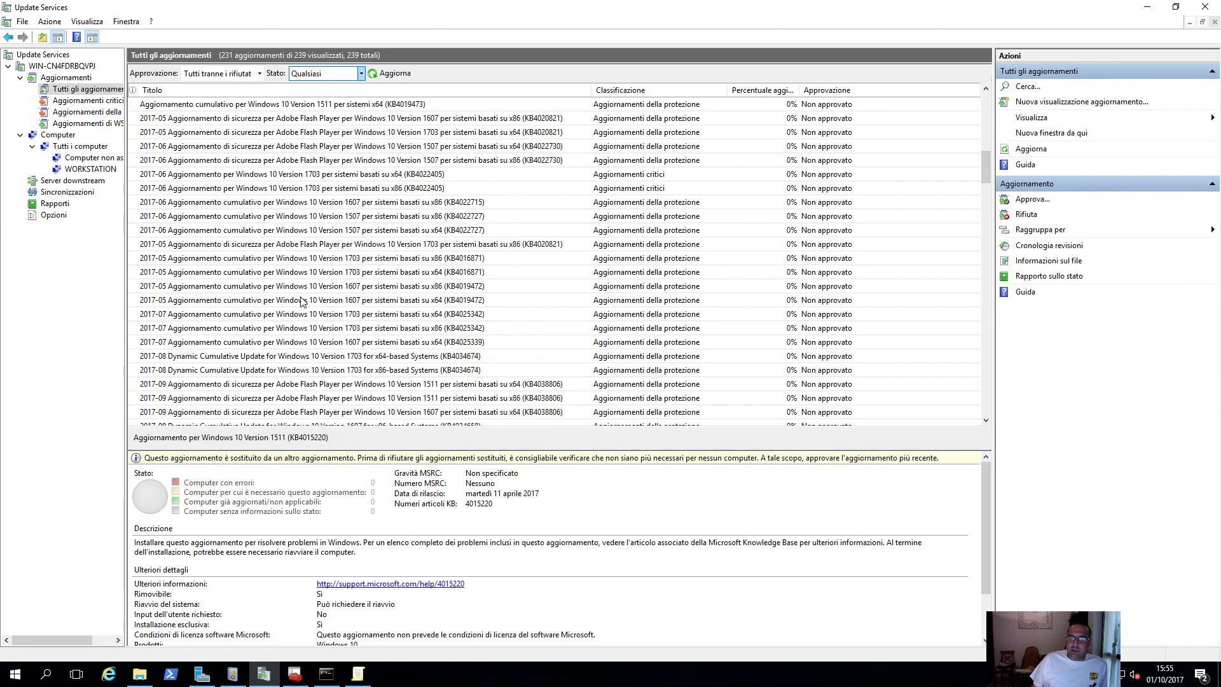
{"action": "scroll", "coordinate": [301, 303], "scroll_direction": "down", "scroll_amount": 20}
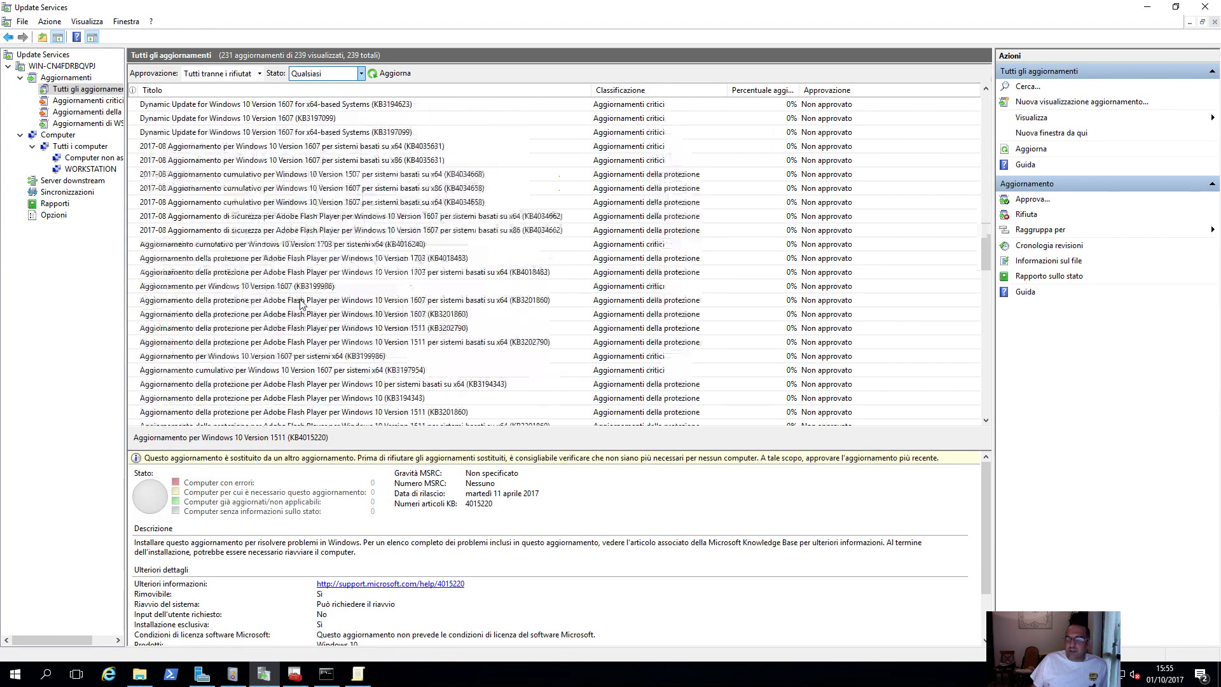
{"action": "scroll", "coordinate": [301, 303], "scroll_direction": "up", "scroll_amount": 20}
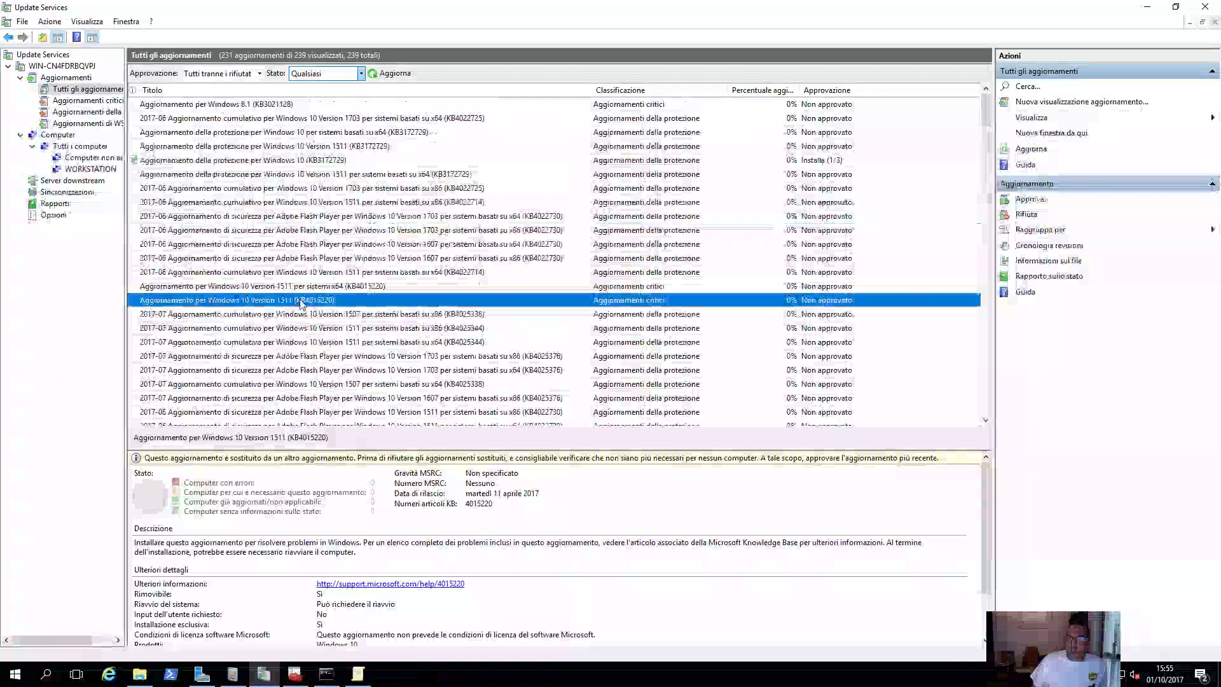
Review WORKSTATION's approval options for the 2017-06 Adobe Flash Player update for Windows 10 Version 1703 x64 (KB4022730), leaving without approving it
{"action": "right_click", "coordinate": [427, 214]}
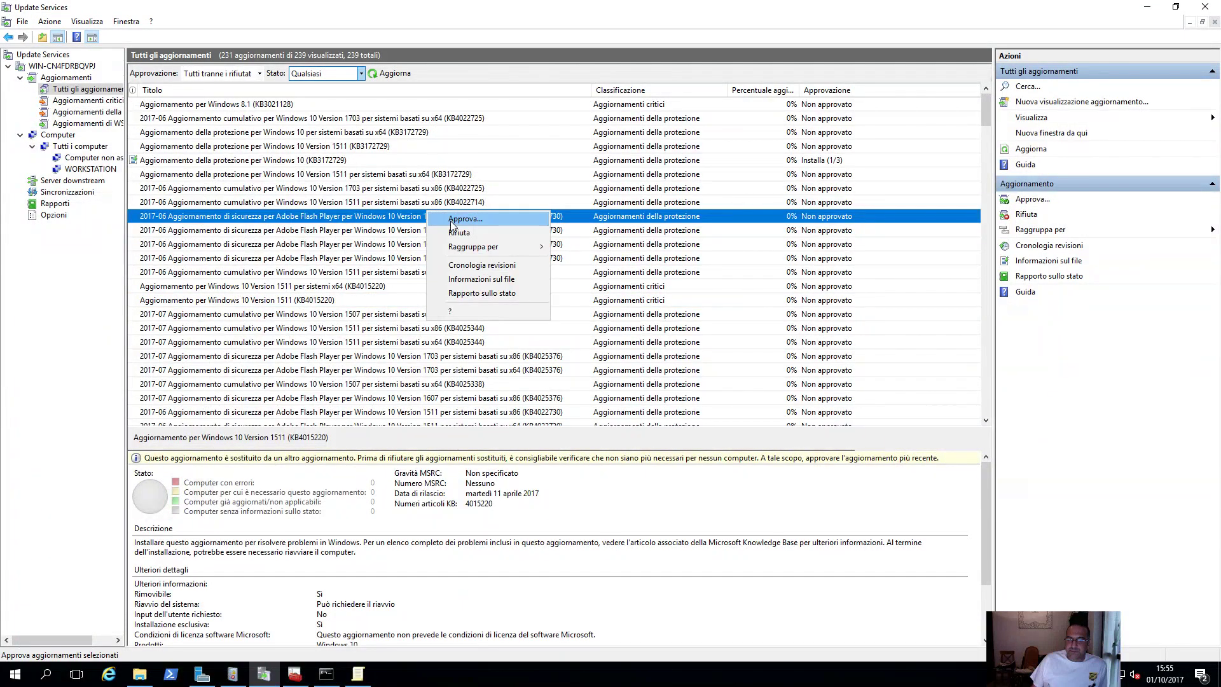
{"action": "left_click", "coordinate": [450, 221]}
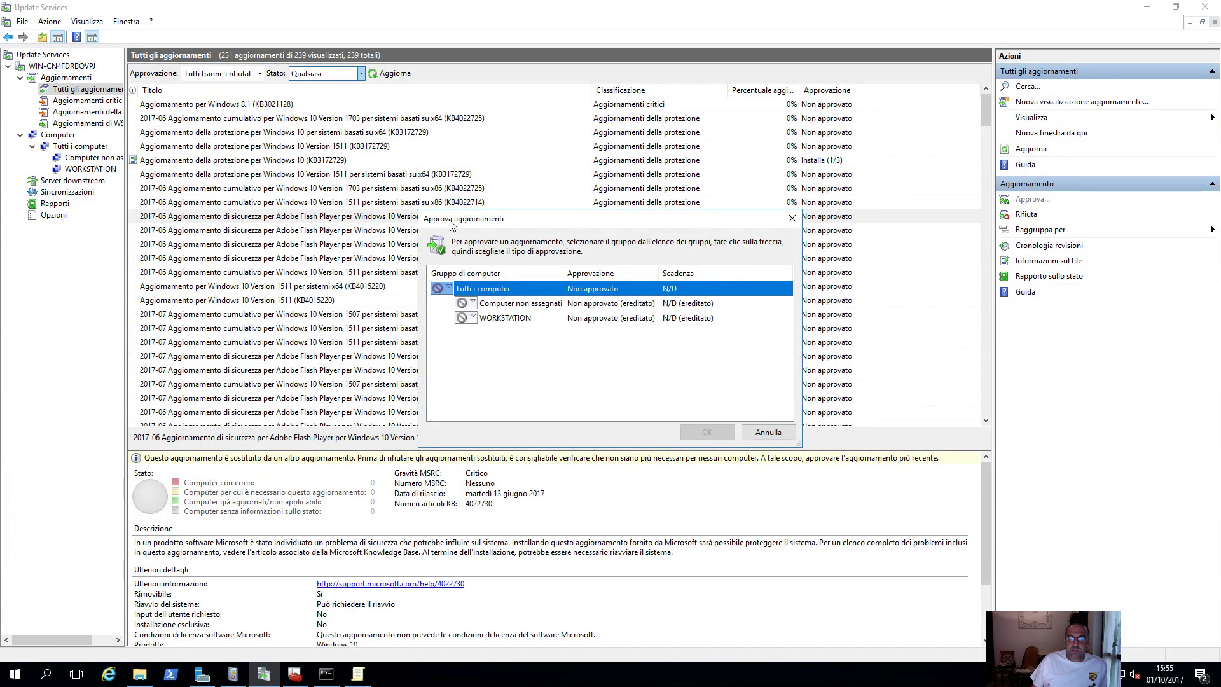
{"action": "left_click", "coordinate": [476, 319]}
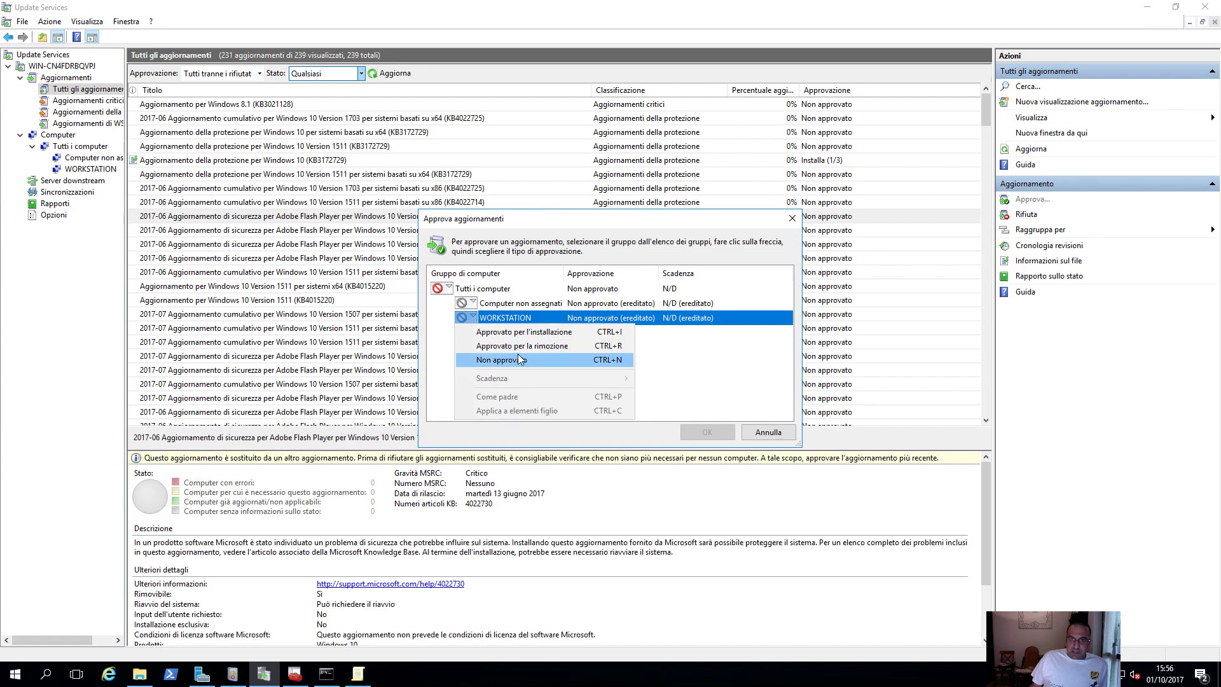
{"action": "left_click", "coordinate": [766, 432]}
{"action": "left_click", "coordinate": [767, 431]}
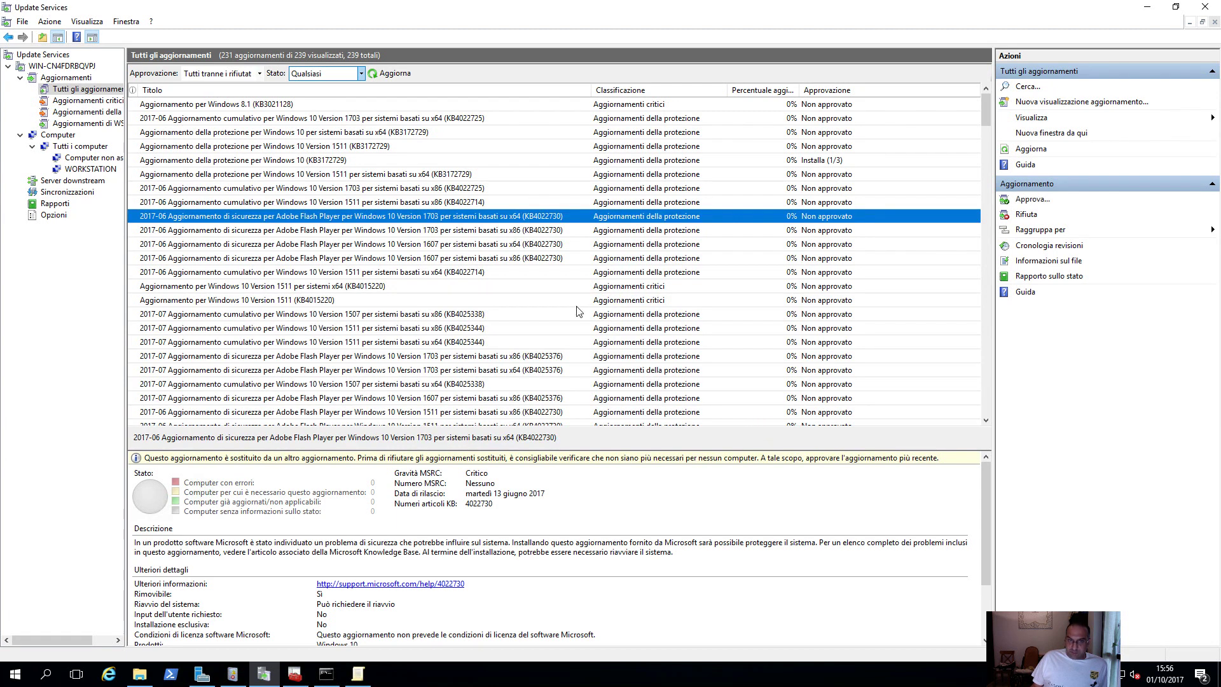
Set the 2017-06 Adobe Flash Player update for Windows 10 Version 1703 x86 (KB4022730) to Non approvato for WORKSTATION and Computer non assegnati
{"action": "left_click", "coordinate": [435, 230]}
{"action": "right_click", "coordinate": [435, 231]}
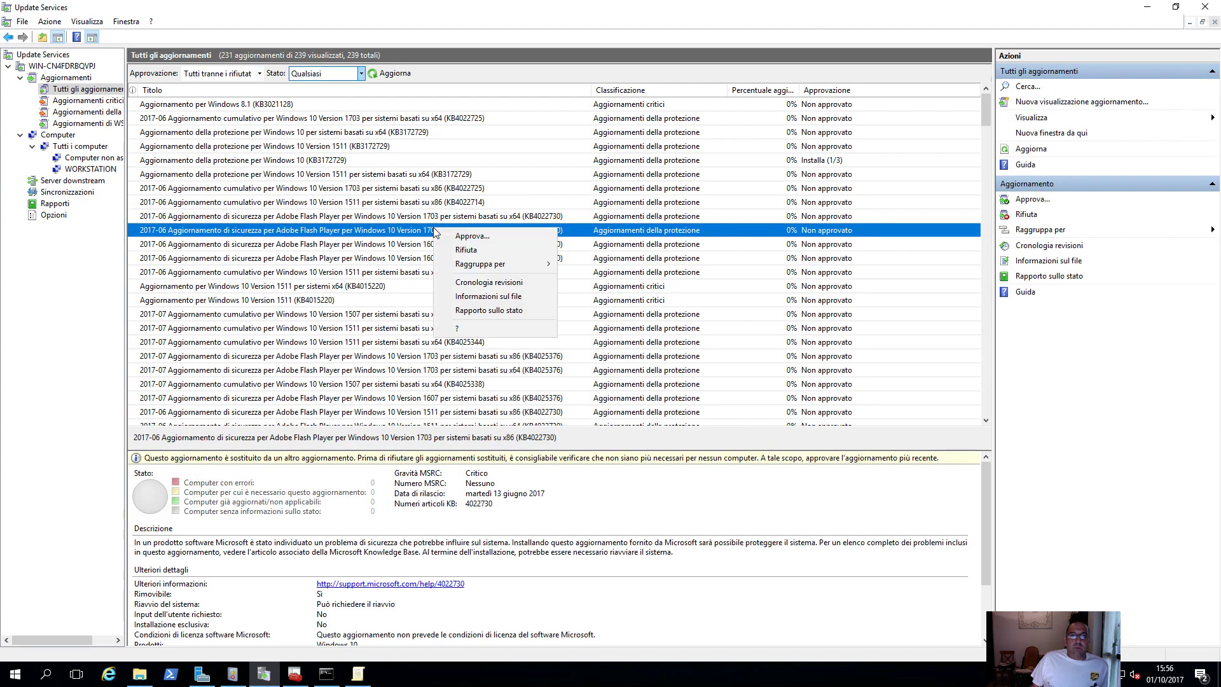
{"action": "left_click", "coordinate": [471, 236]}
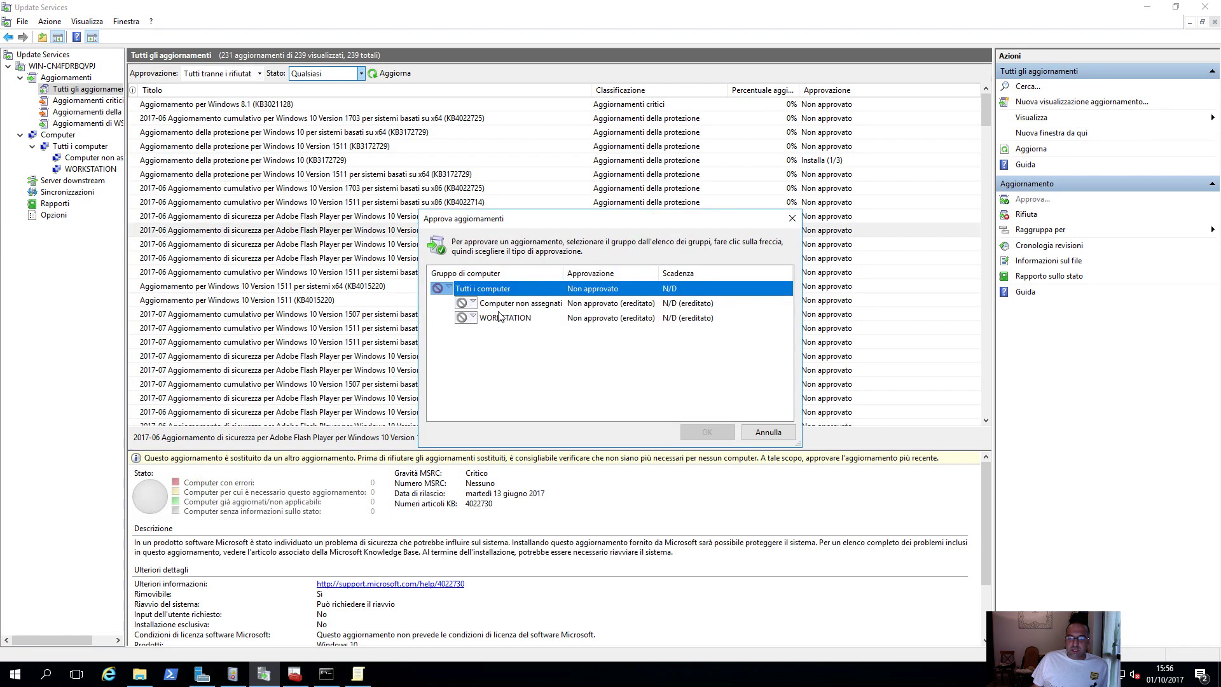
{"action": "left_click", "coordinate": [473, 317]}
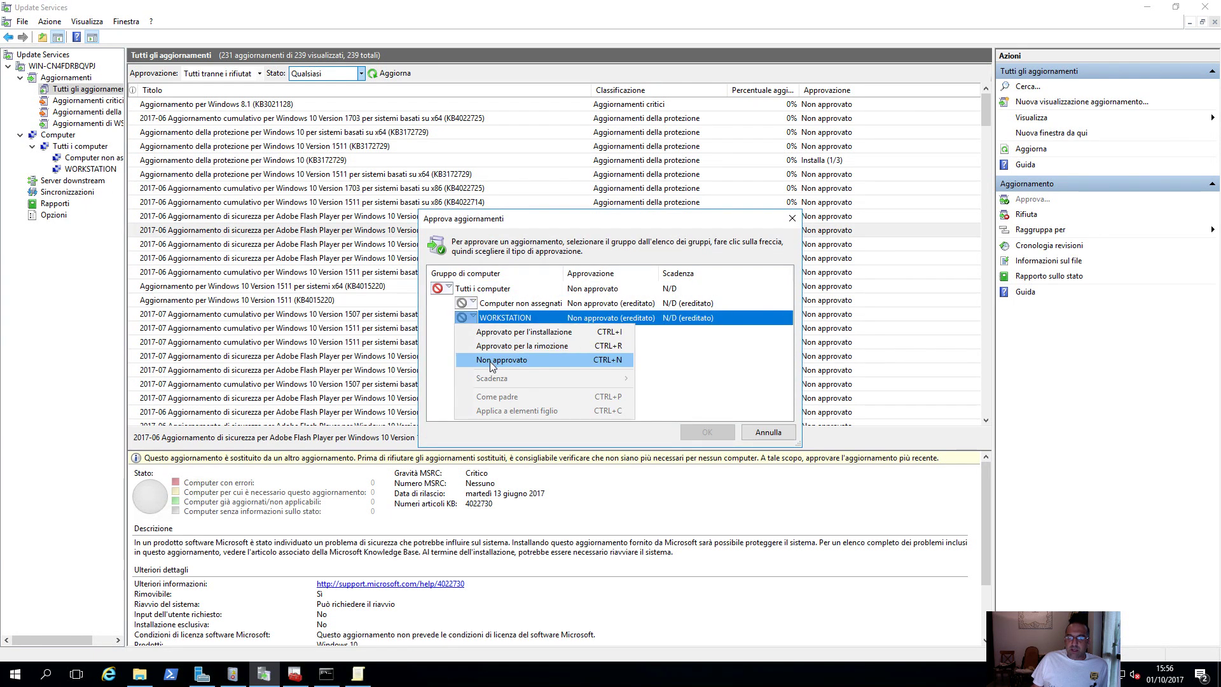
{"action": "left_click", "coordinate": [499, 360]}
{"action": "left_click", "coordinate": [473, 303]}
{"action": "left_click", "coordinate": [485, 350]}
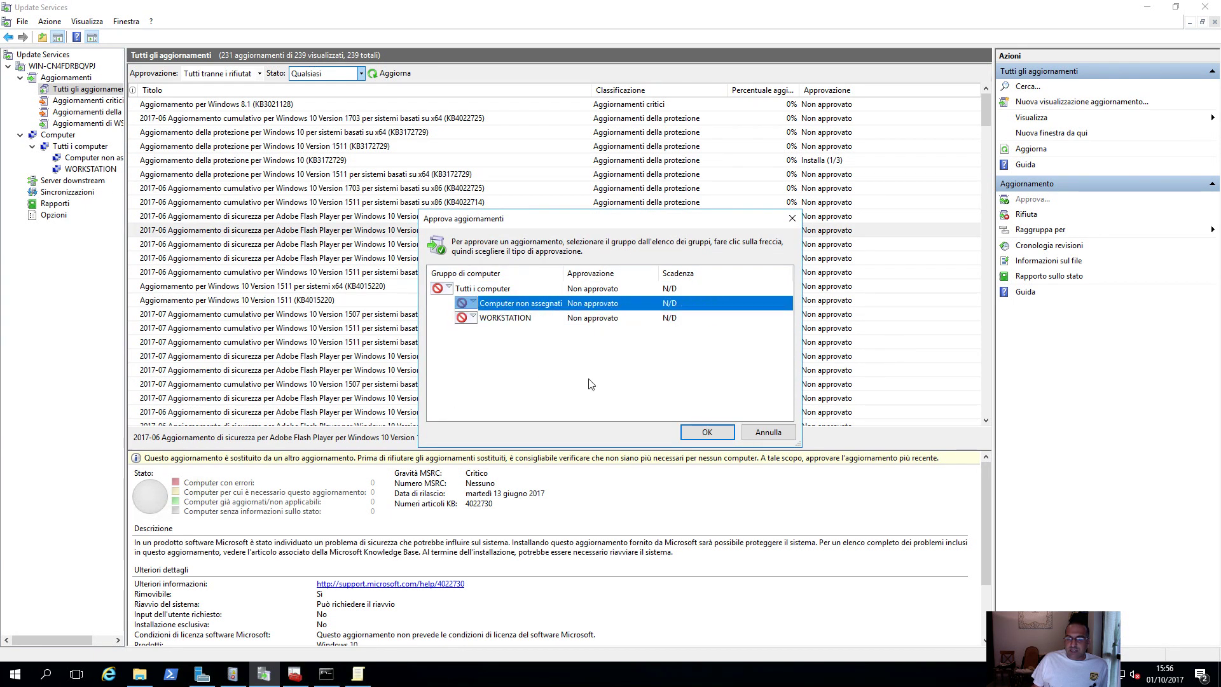
{"action": "left_click", "coordinate": [702, 433]}
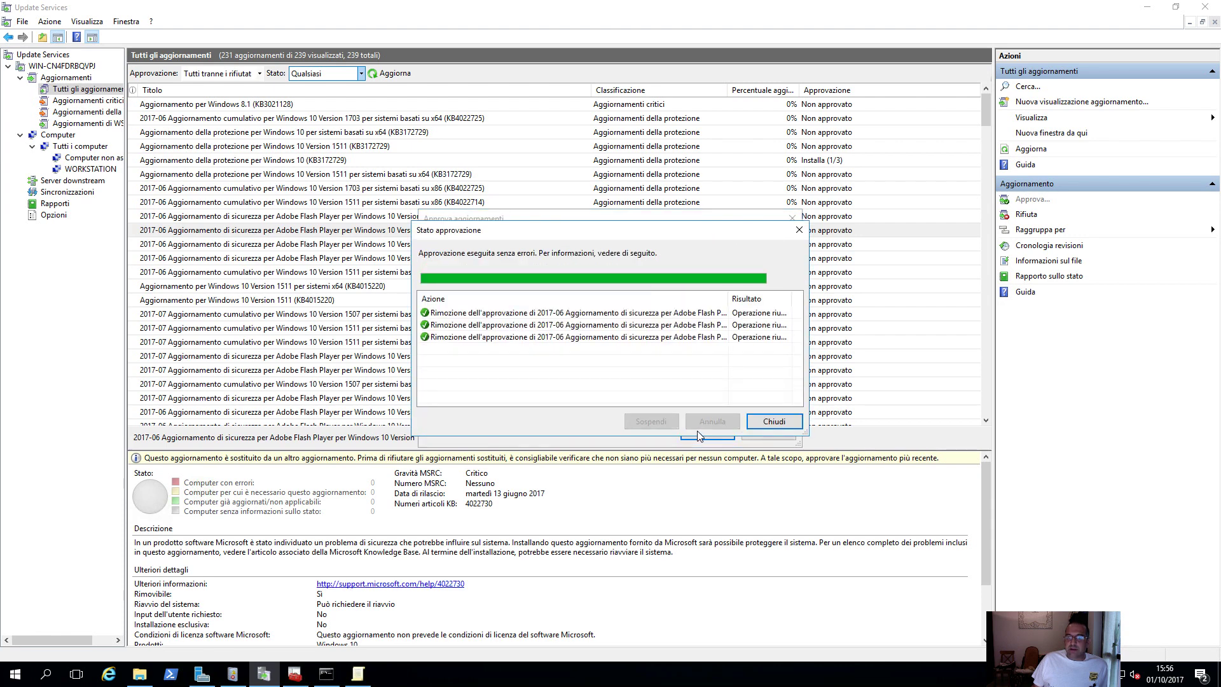
{"action": "left_click", "coordinate": [769, 422]}
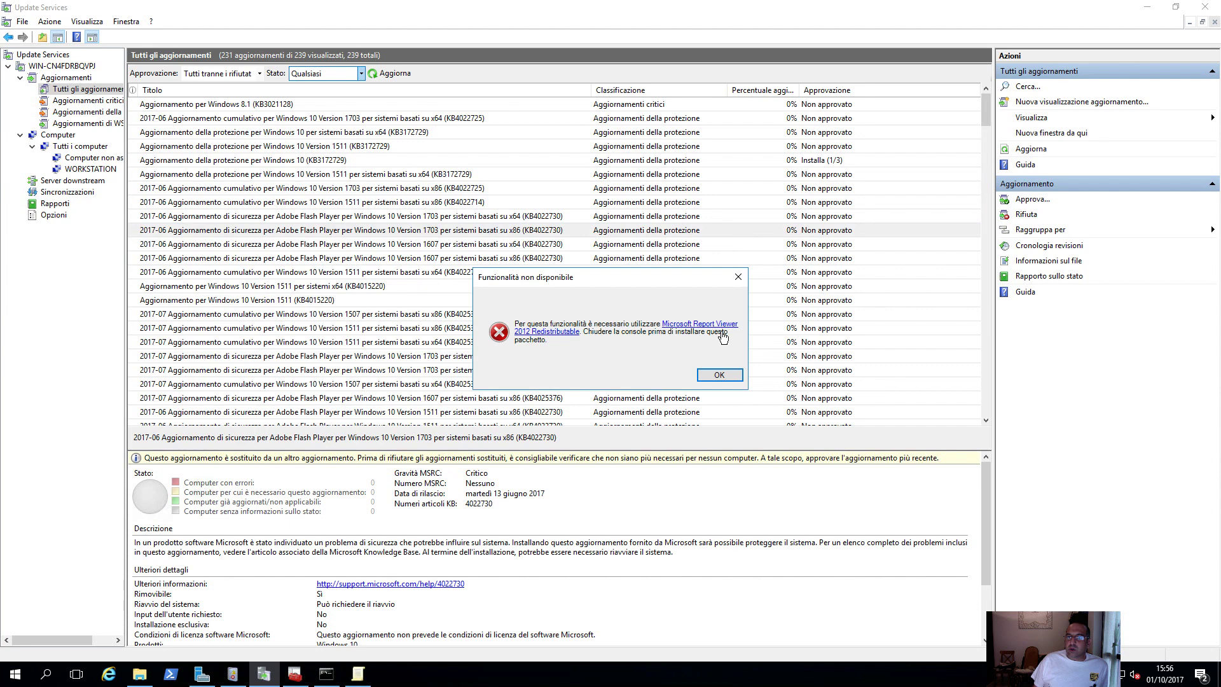
Dismiss the Report Viewer error and check the x86 Flash Player update's approval settings for each computer group, leaving without changes
{"action": "left_click", "coordinate": [728, 375]}
{"action": "right_click", "coordinate": [715, 237]}
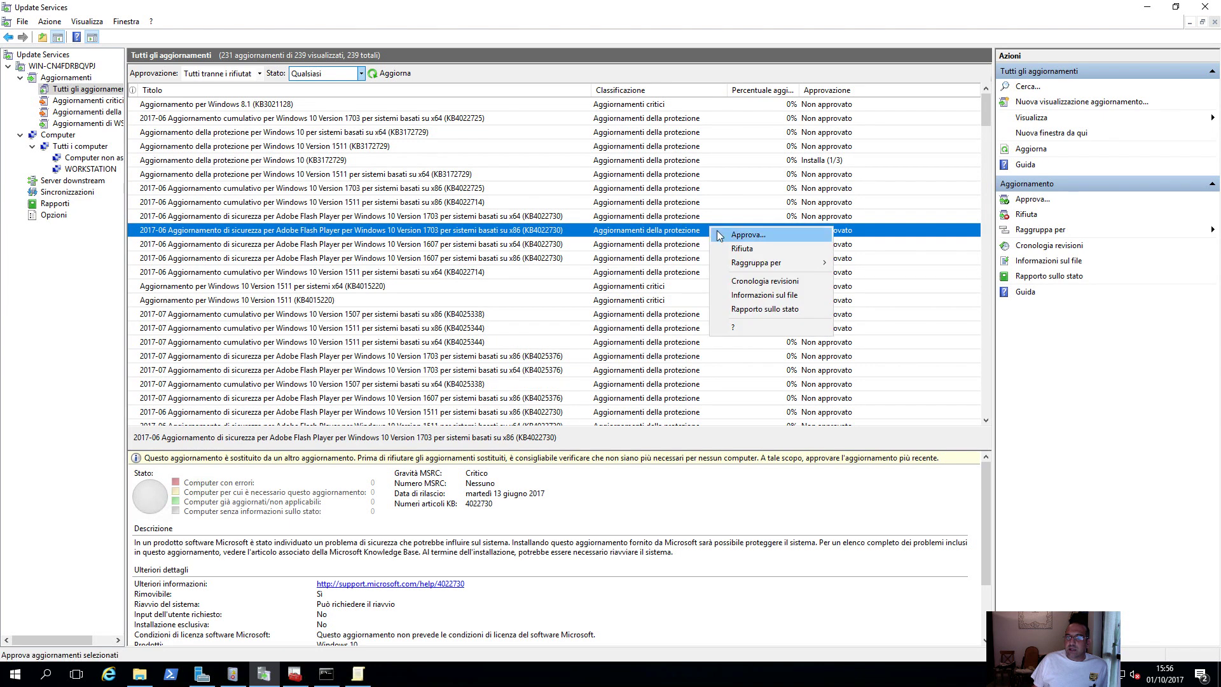
{"action": "left_click", "coordinate": [748, 234]}
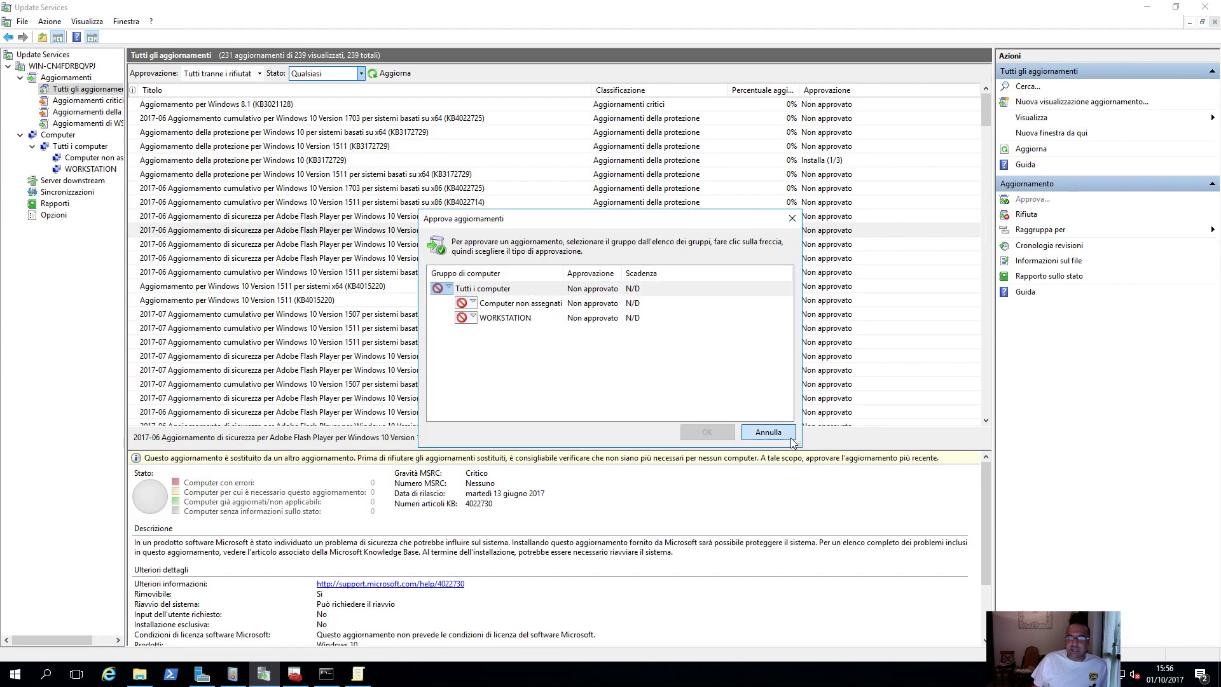
{"action": "left_click", "coordinate": [768, 432]}
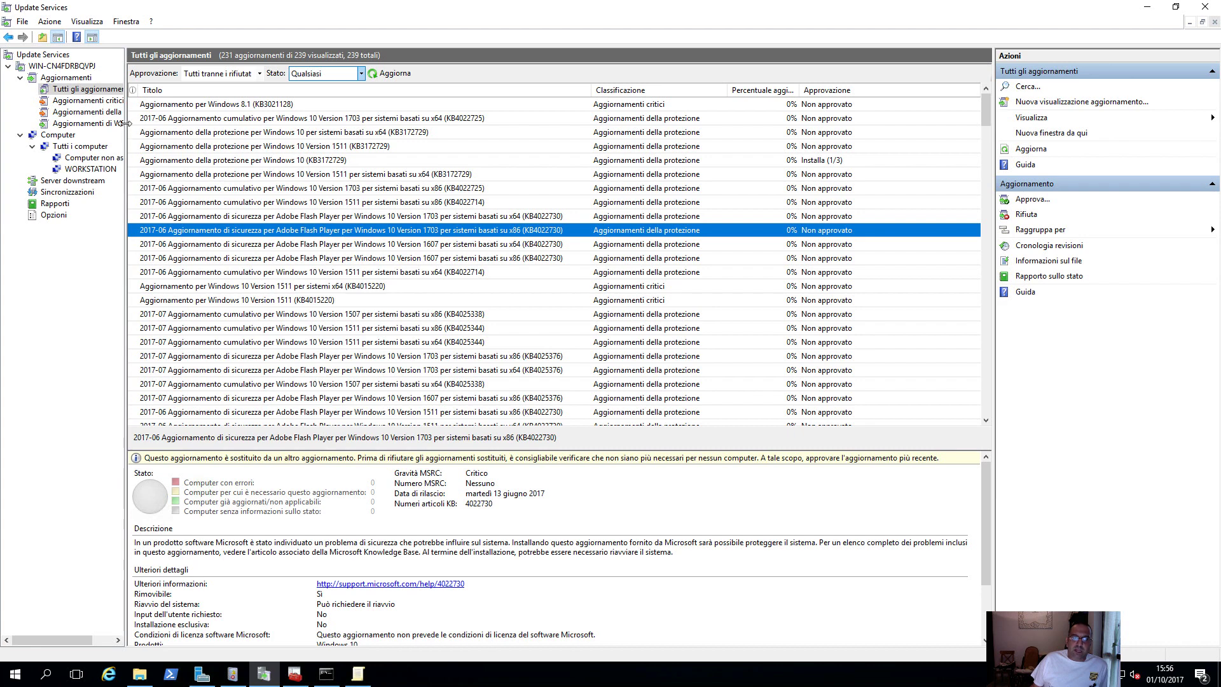
Widen the console tree and refresh the Aggiornamenti della sicurezza and Aggiornamenti critici lists of unapproved updates
{"action": "left_click_drag", "start_coordinate": [125, 122], "coordinate": [226, 124]}
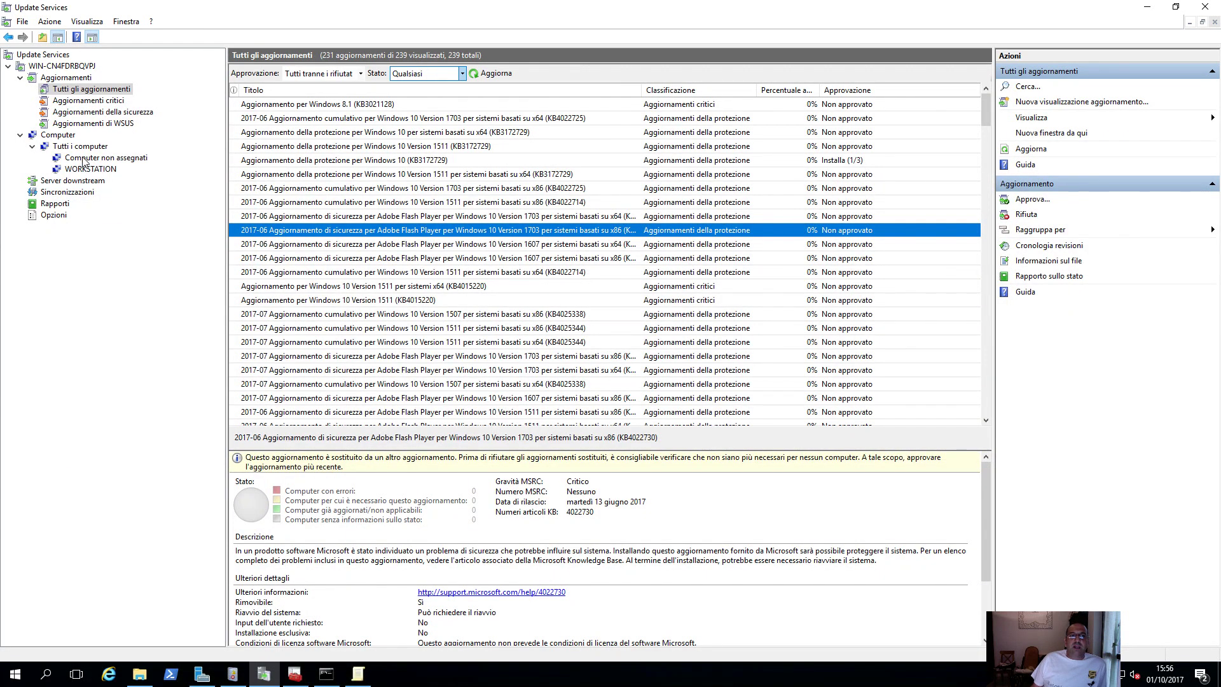
{"action": "left_click", "coordinate": [83, 100]}
{"action": "left_click", "coordinate": [83, 112]}
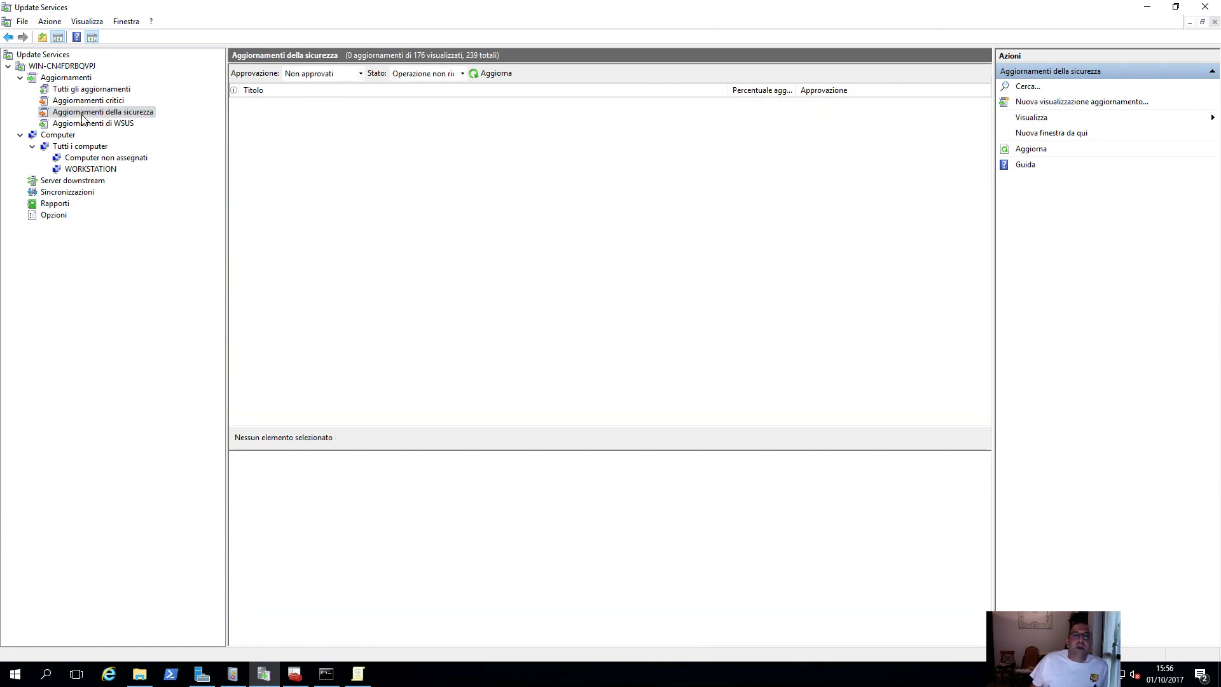
{"action": "left_click", "coordinate": [493, 74]}
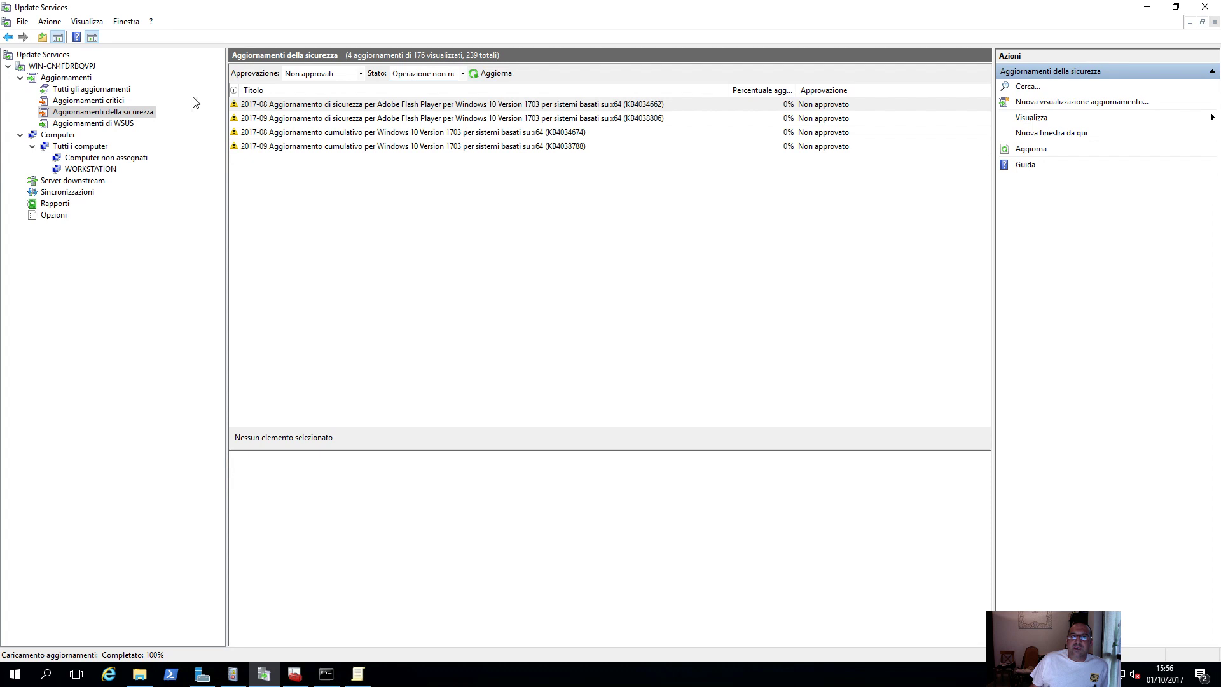
{"action": "left_click", "coordinate": [89, 102]}
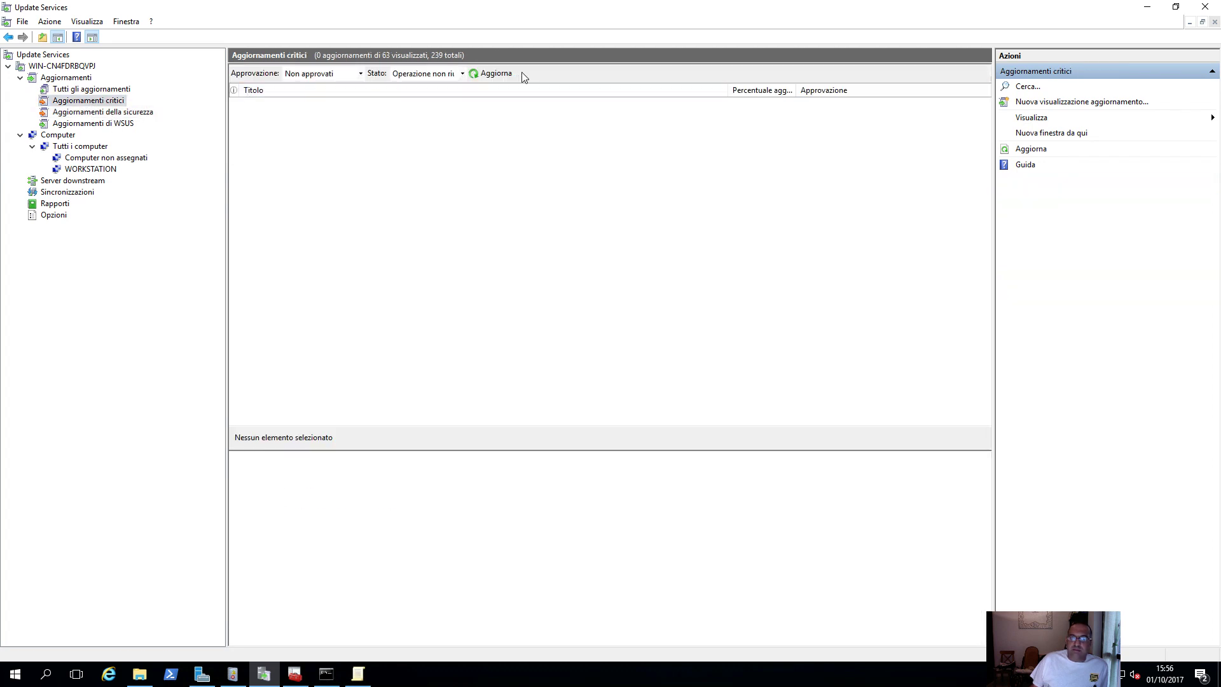
{"action": "left_click", "coordinate": [478, 73]}
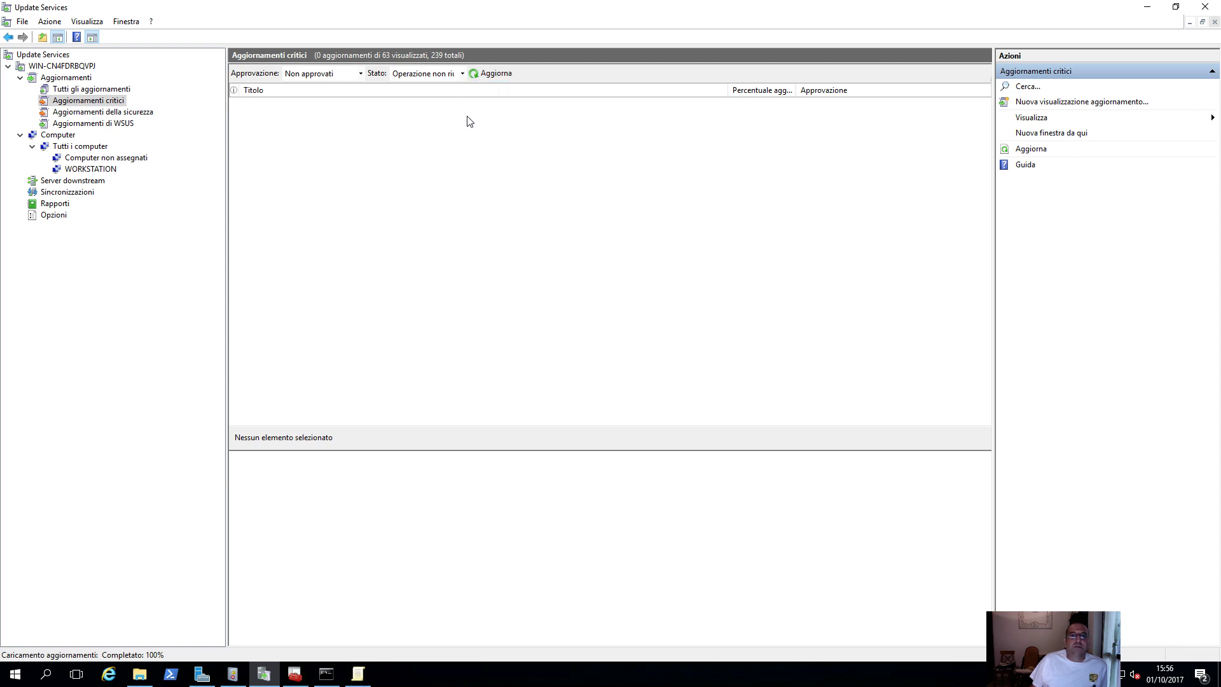
In Aggiornamenti della sicurezza, approve the 2017-09 cumulative update for Windows 10 Version 1703 x64 (KB4038788) for installation on WORKSTATION
{"action": "left_click", "coordinate": [150, 112]}
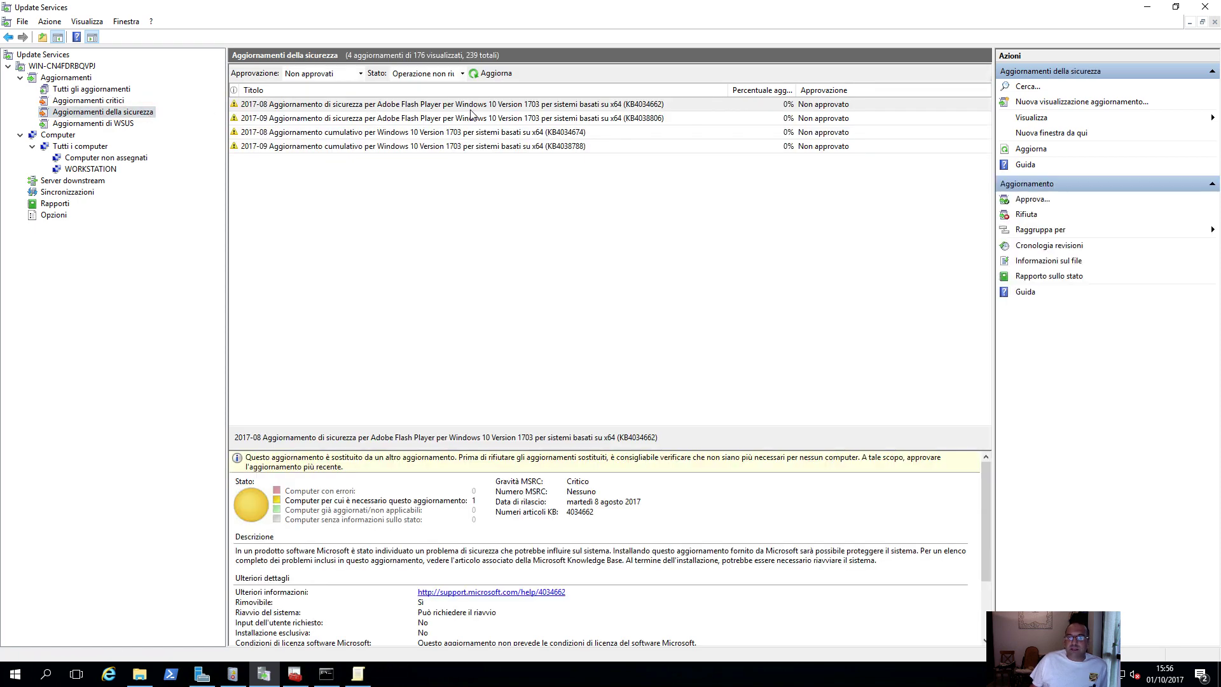
{"action": "left_click", "coordinate": [382, 147]}
{"action": "right_click", "coordinate": [393, 144]}
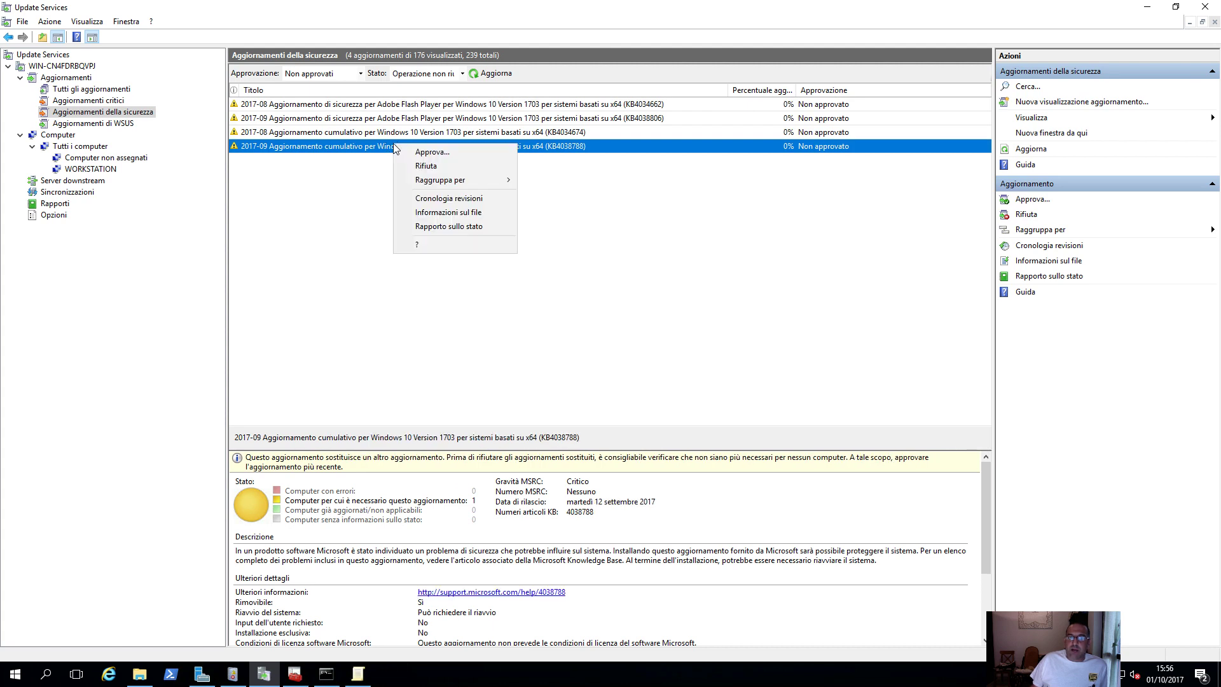
{"action": "left_click", "coordinate": [410, 150]}
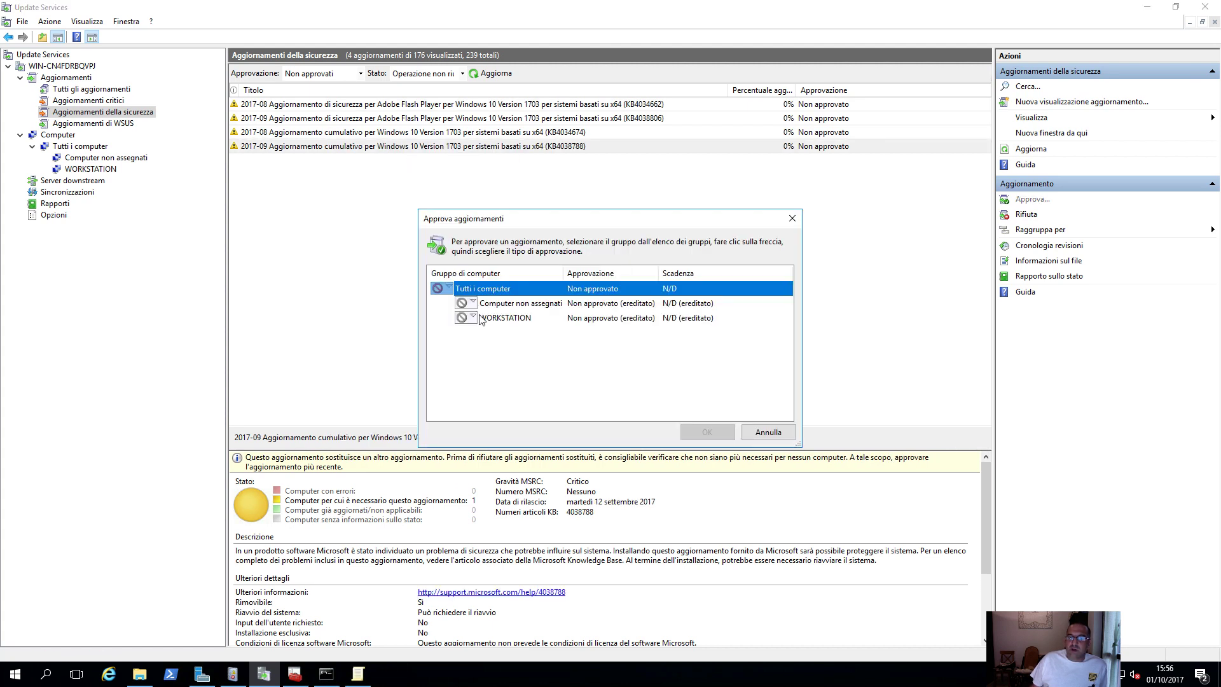
{"action": "left_click", "coordinate": [471, 318]}
{"action": "left_click", "coordinate": [509, 331]}
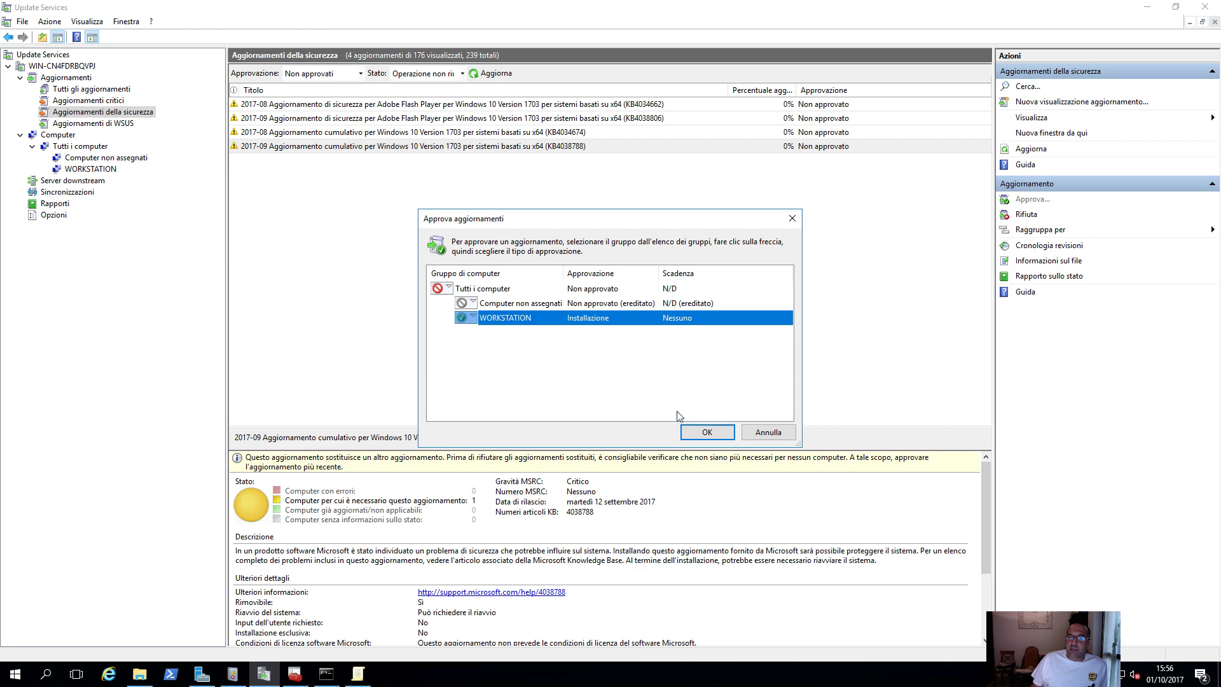
{"action": "left_click", "coordinate": [707, 432]}
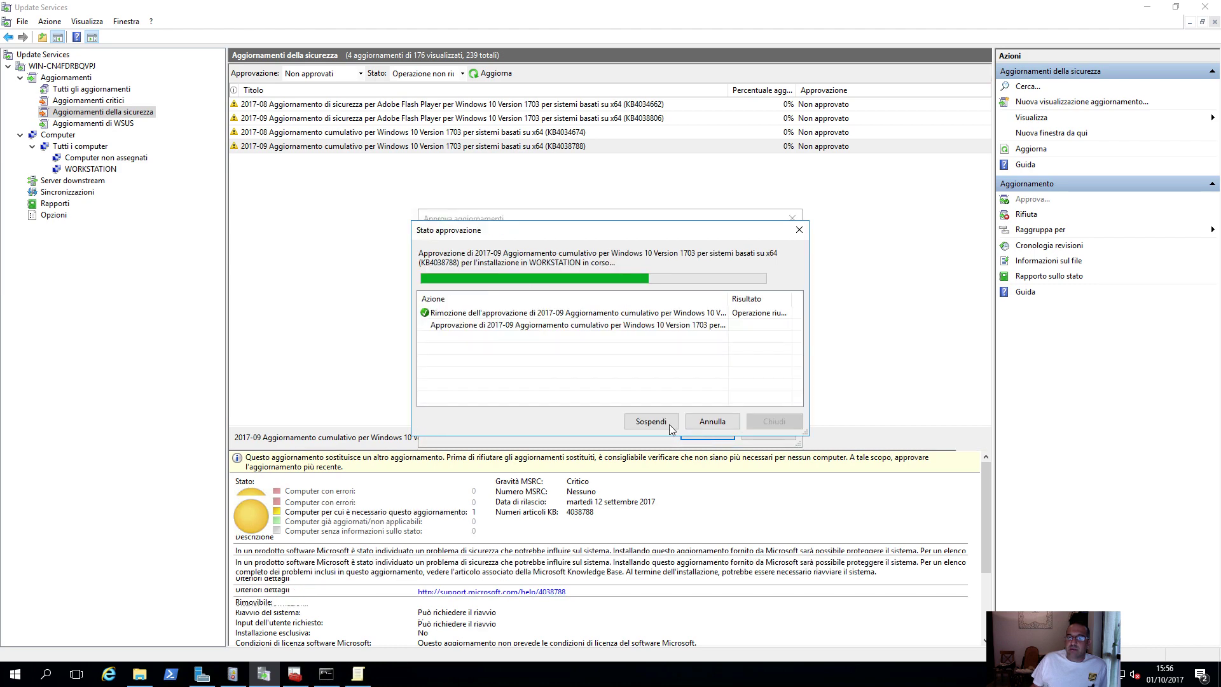
{"action": "left_click", "coordinate": [763, 422]}
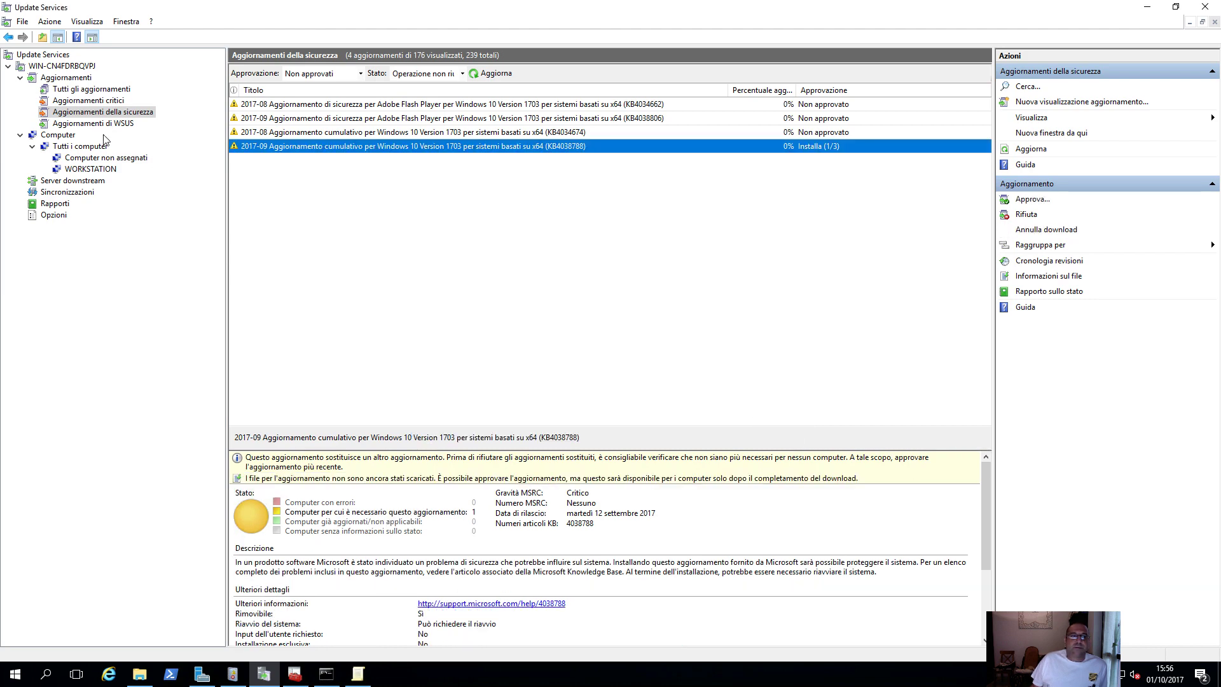
In Tutti gli aggiornamenti, review WORKSTATION's approval options for the 2017-06 cumulative update KB4022714 without approving it, and look through the remaining updates
{"action": "left_click", "coordinate": [89, 89]}
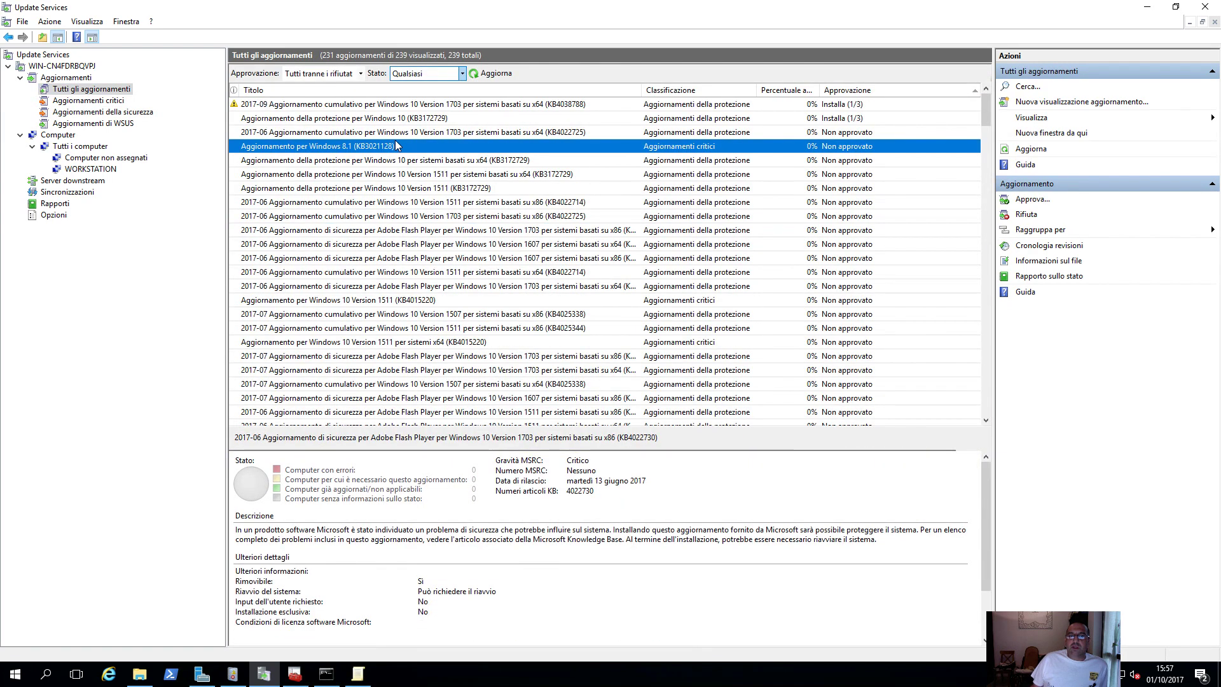
{"action": "left_click", "coordinate": [852, 273]}
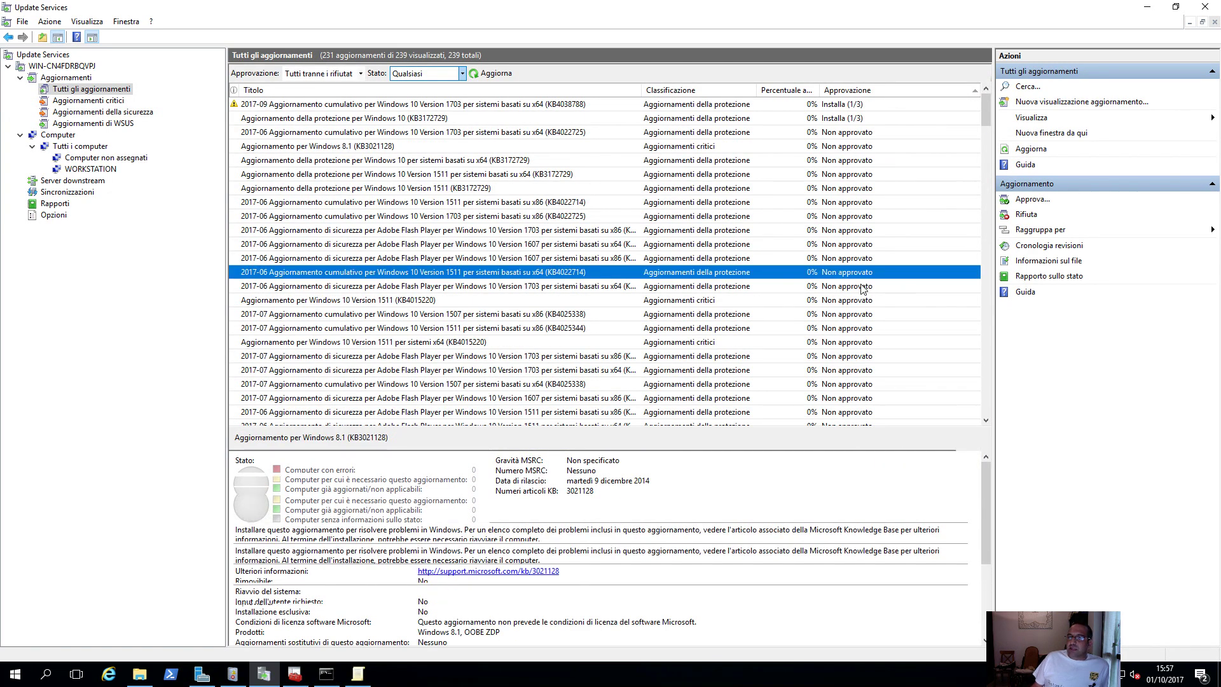
{"action": "right_click", "coordinate": [859, 282]}
{"action": "left_click", "coordinate": [885, 292]}
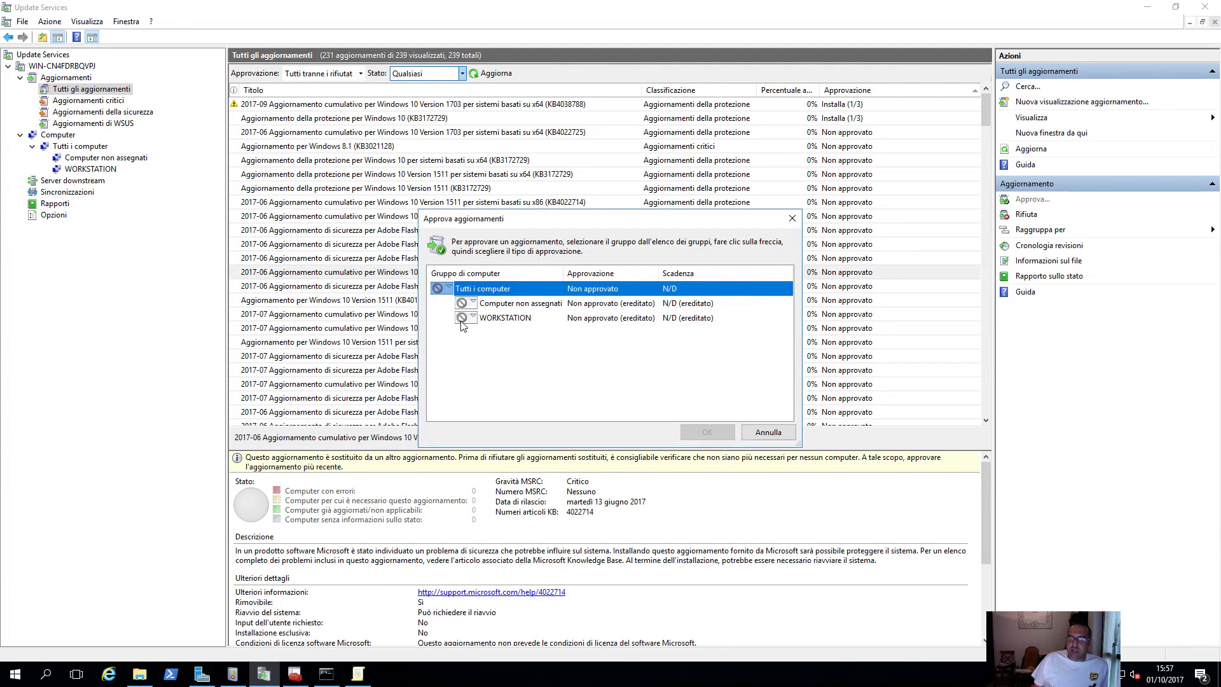
{"action": "left_click", "coordinate": [483, 318]}
{"action": "left_click", "coordinate": [470, 318]}
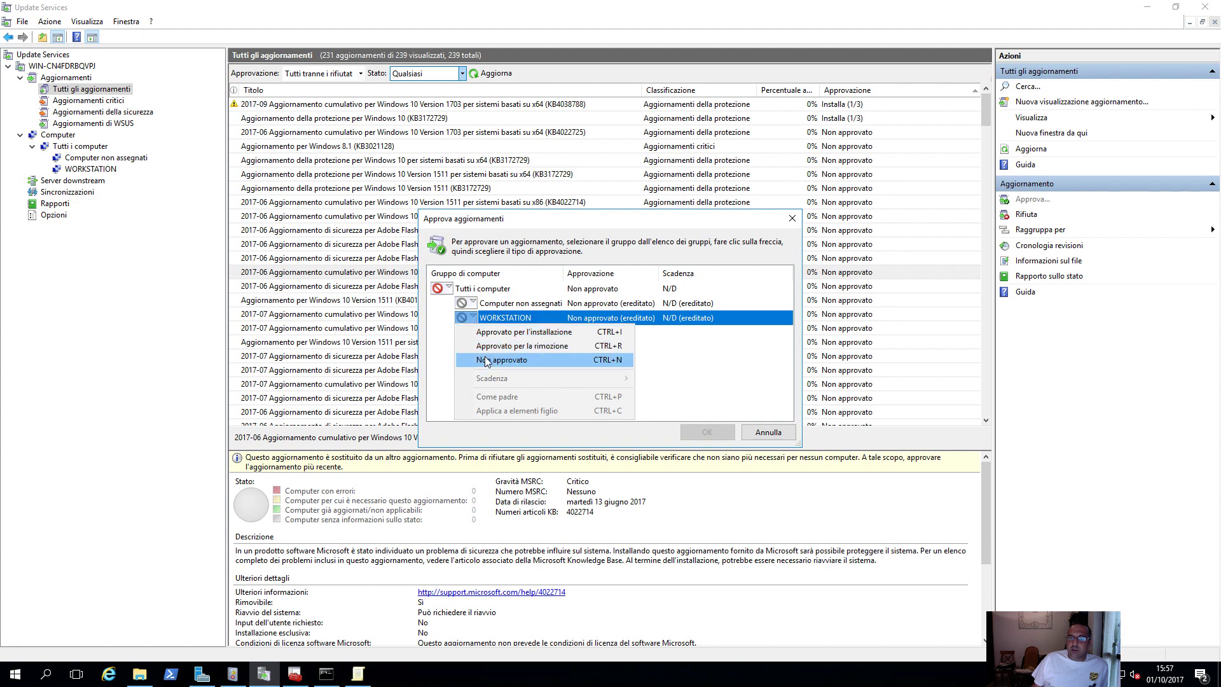
{"action": "left_click", "coordinate": [766, 434]}
{"action": "left_click", "coordinate": [768, 433]}
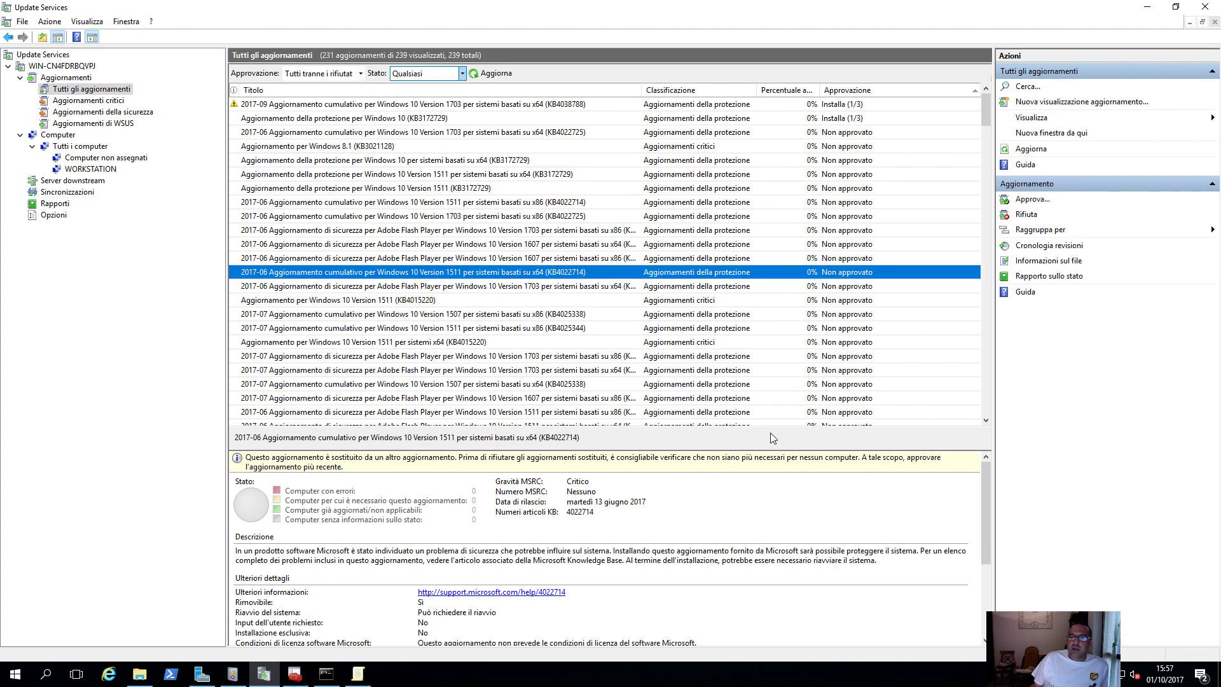
{"action": "scroll", "coordinate": [849, 311], "scroll_direction": "down", "scroll_amount": 2}
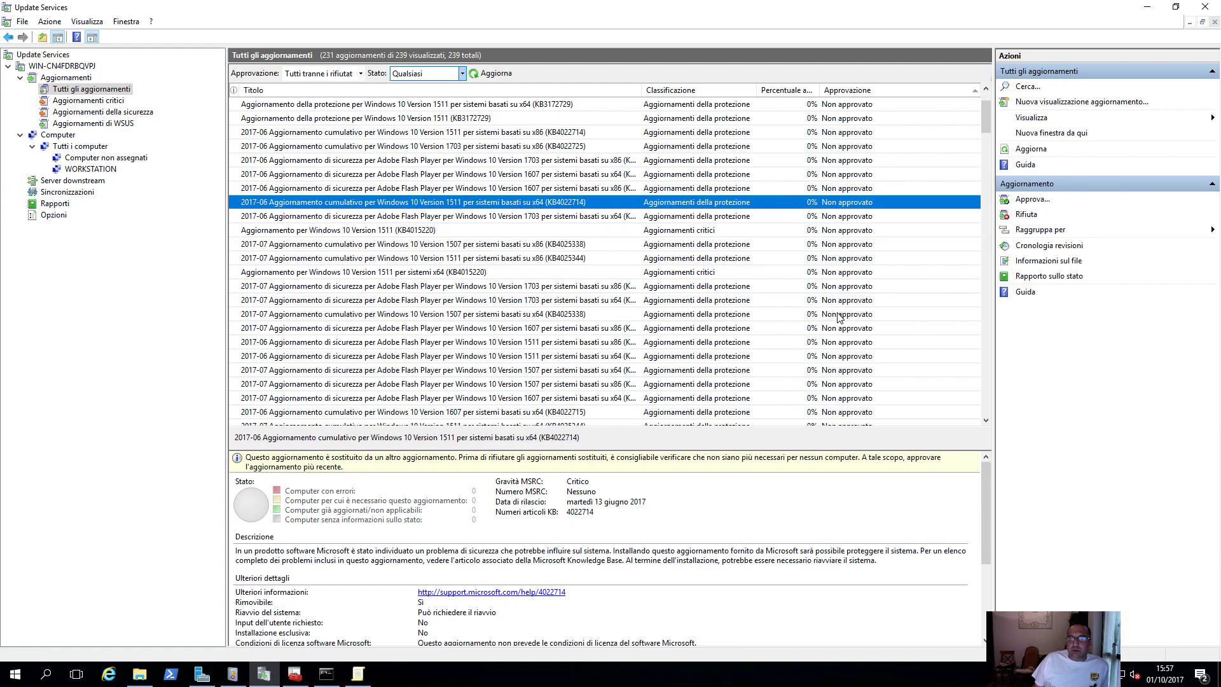
{"action": "scroll", "coordinate": [838, 318], "scroll_direction": "down", "scroll_amount": 20}
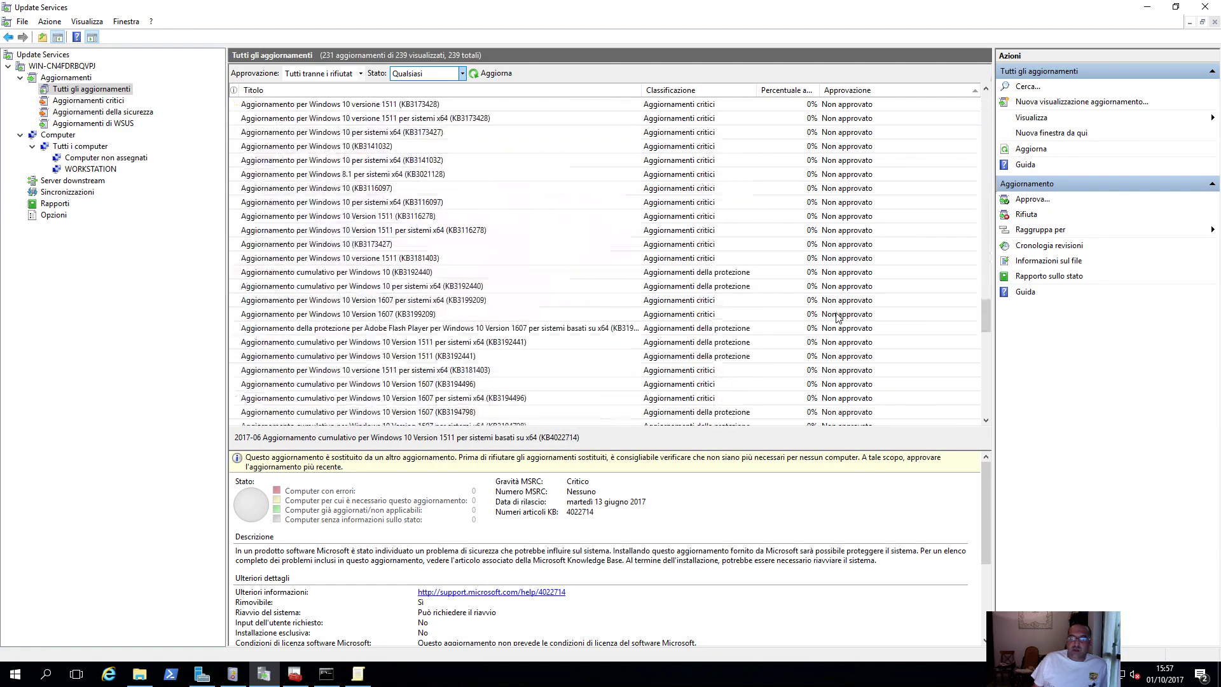
{"action": "scroll", "coordinate": [838, 318], "scroll_direction": "down", "scroll_amount": 10}
Switch to the win10 remote session and check its Windows Update status and update history
{"action": "key", "text": "ctrl+super+f"}
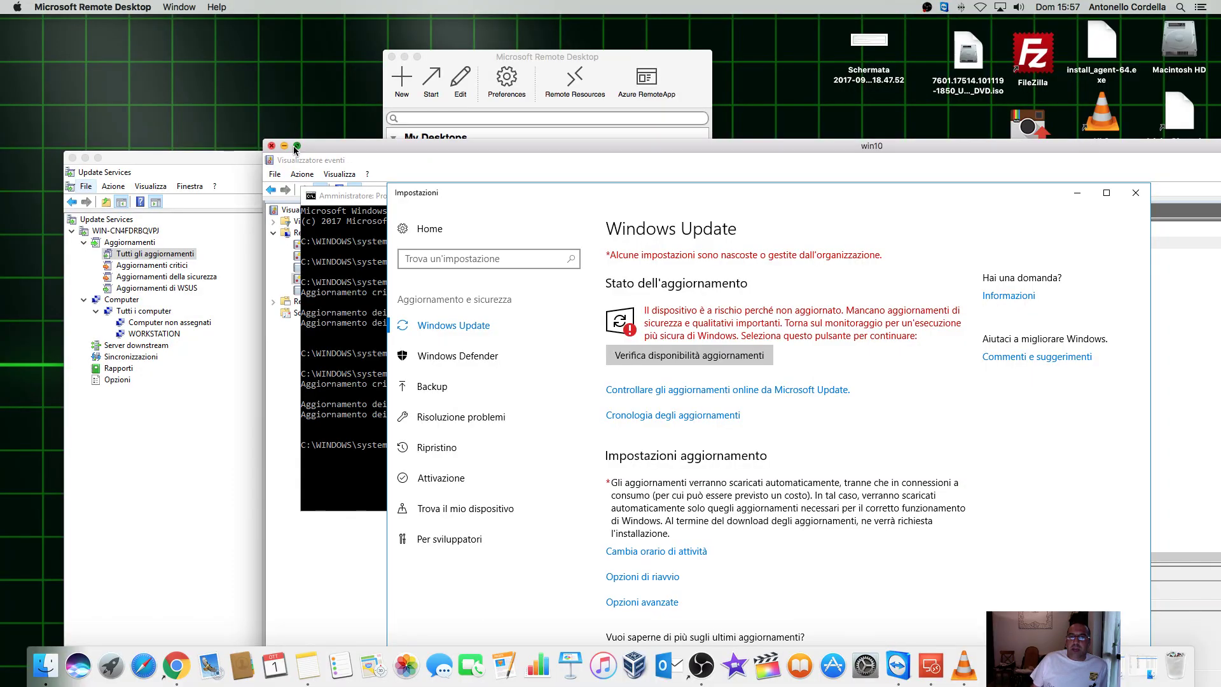
{"action": "left_click", "coordinate": [297, 146]}
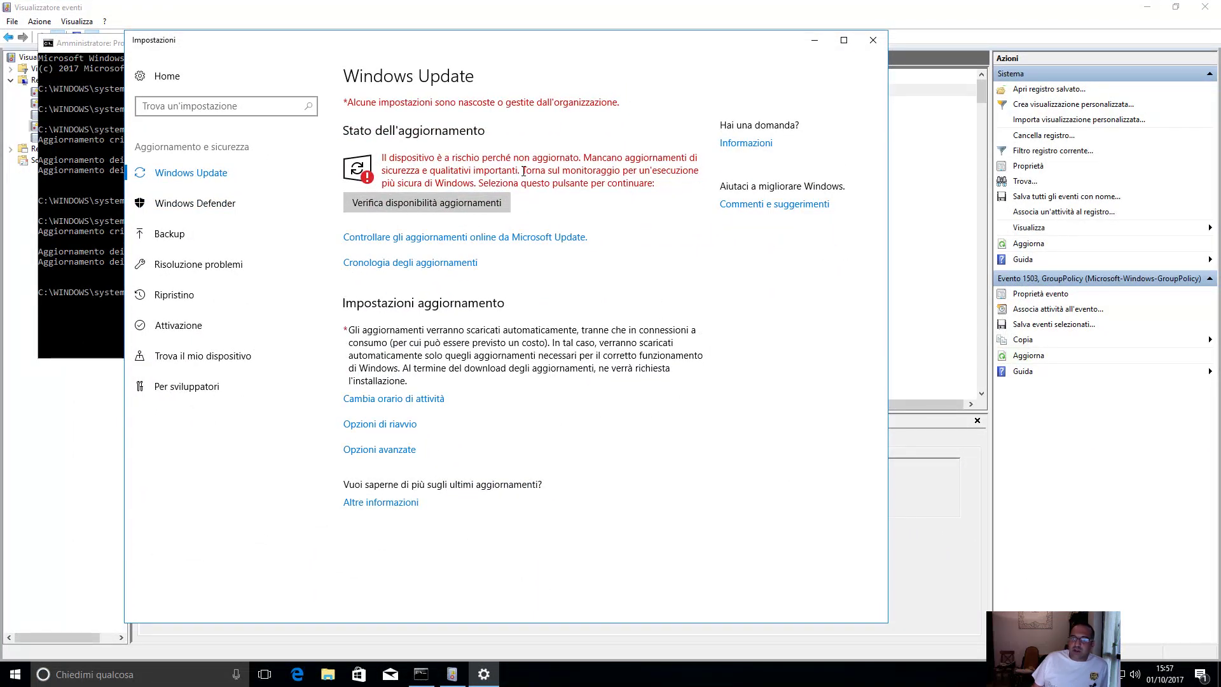
{"action": "left_click_drag", "start_coordinate": [416, 170], "coordinate": [528, 170]}
{"action": "left_click", "coordinate": [584, 168]}
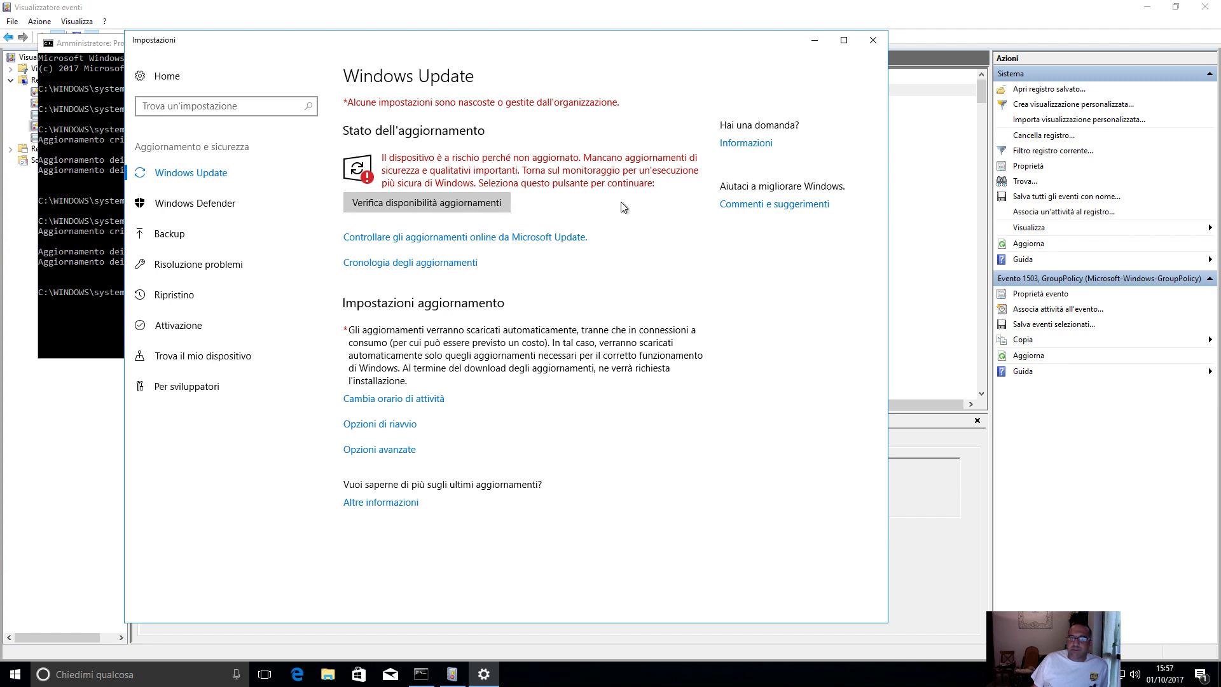
{"action": "left_click", "coordinate": [412, 265]}
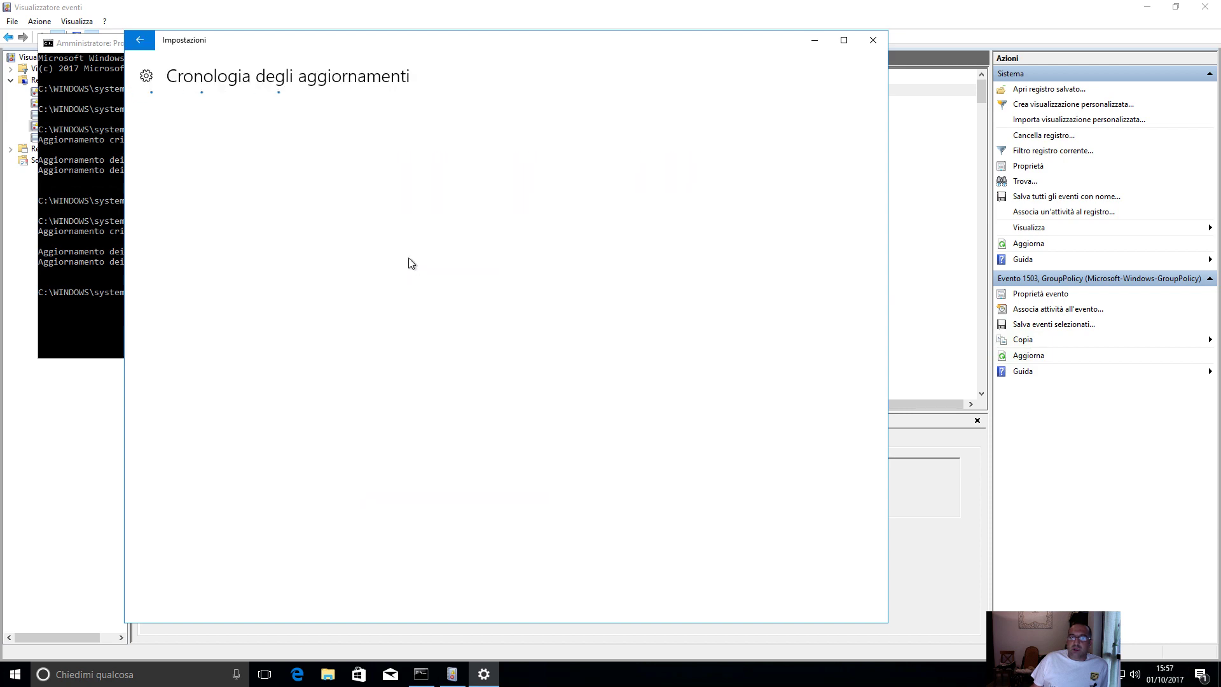
{"action": "left_click", "coordinate": [142, 41]}
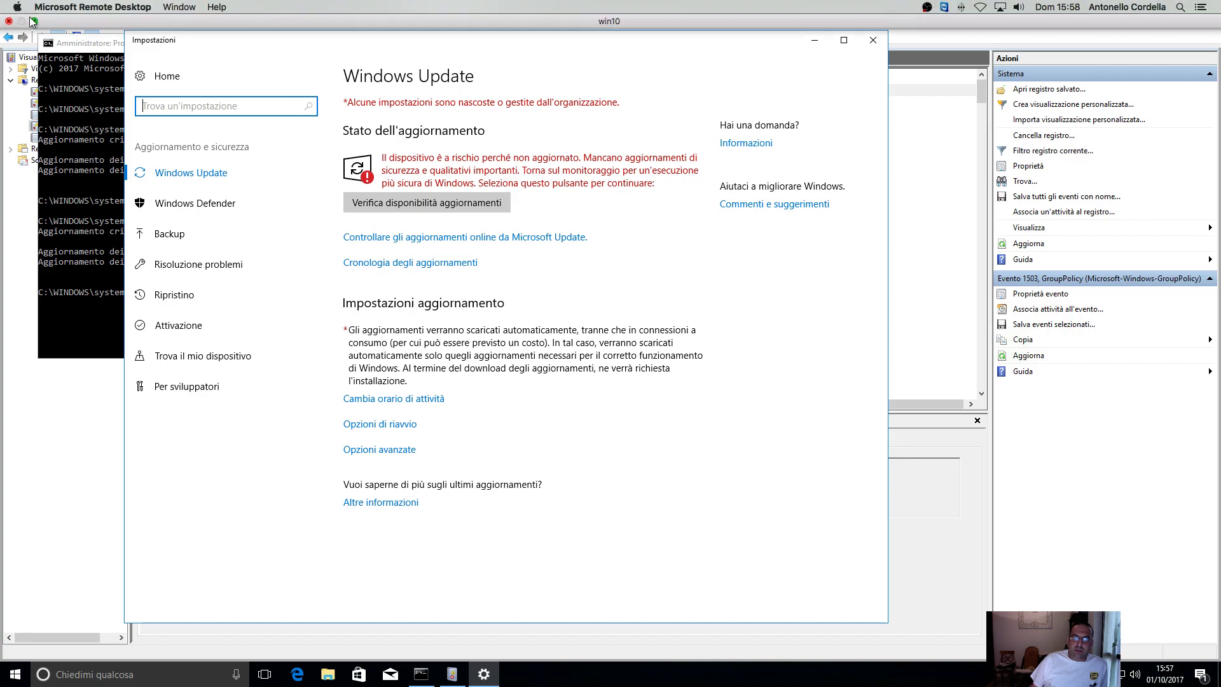
Switch back to Update Services in the WINDOWS 2016 remote session and view Aggiornamenti critici and Aggiornamenti della sicurezza
{"action": "left_click", "coordinate": [35, 24]}
{"action": "left_click", "coordinate": [98, 159]}
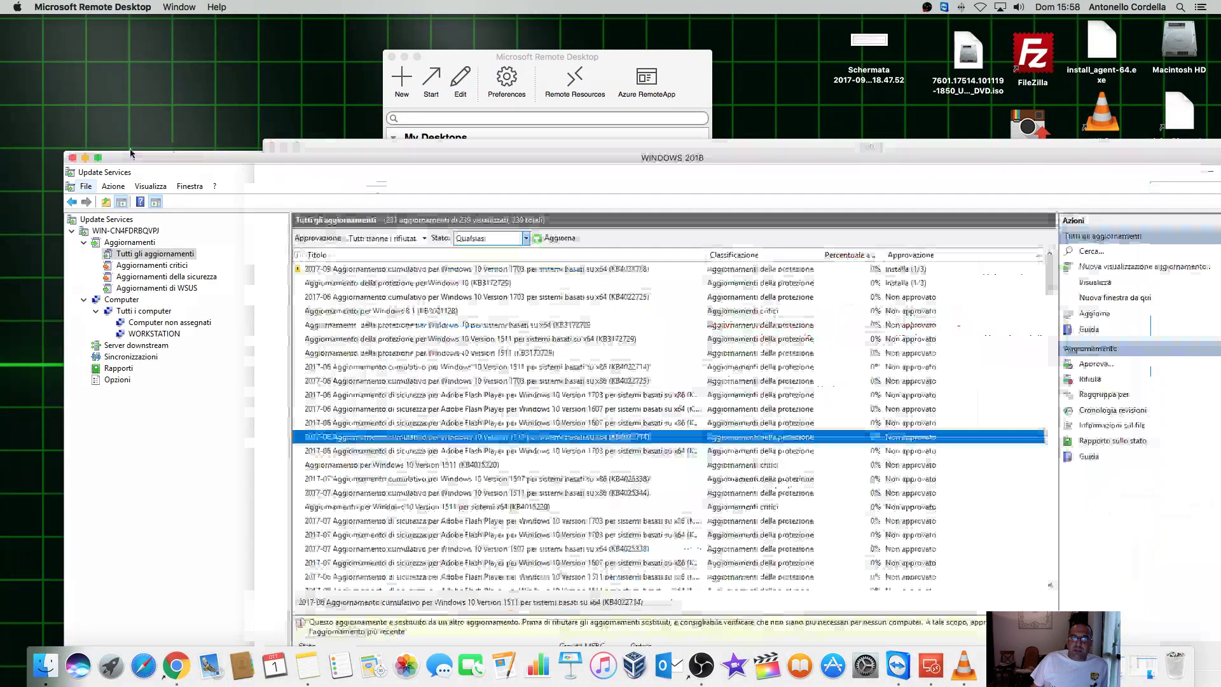
{"action": "left_click", "coordinate": [98, 159]}
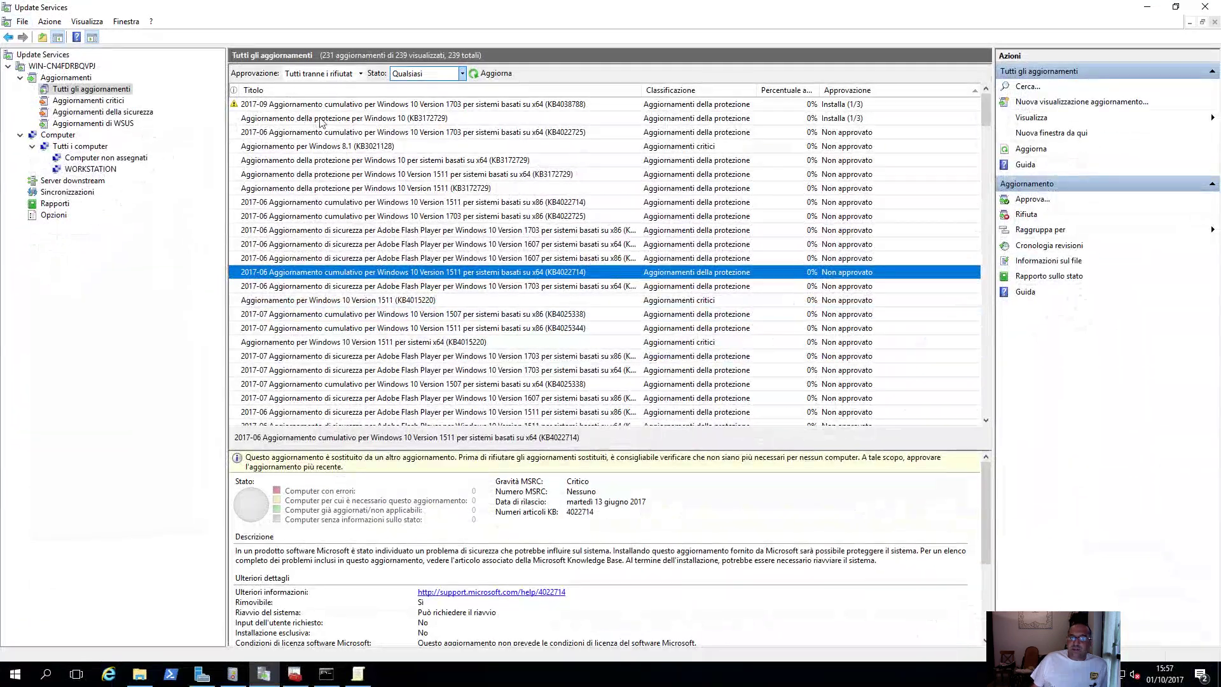
{"action": "left_click", "coordinate": [98, 101]}
{"action": "left_click", "coordinate": [107, 112]}
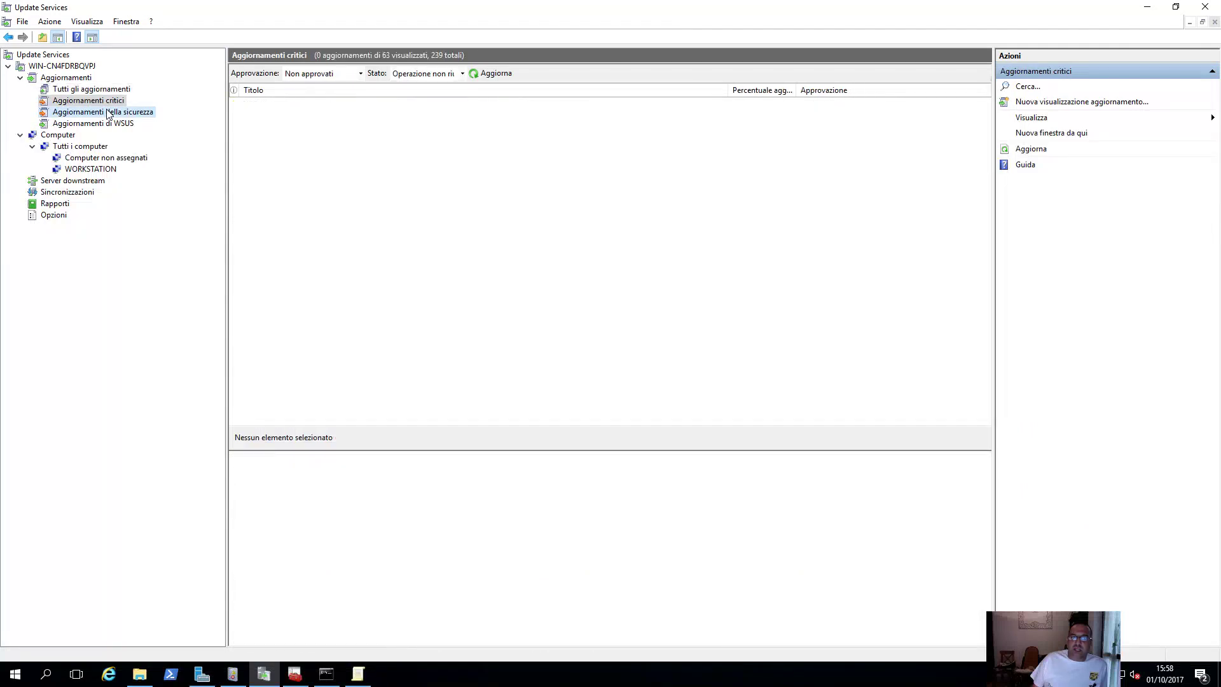
In Aggiornamenti della sicurezza, approve the 2017-08 cumulative update for Windows 10 Version 1703 x64 (KB4034674) for installation on WORKSTATION
{"action": "left_click", "coordinate": [523, 137]}
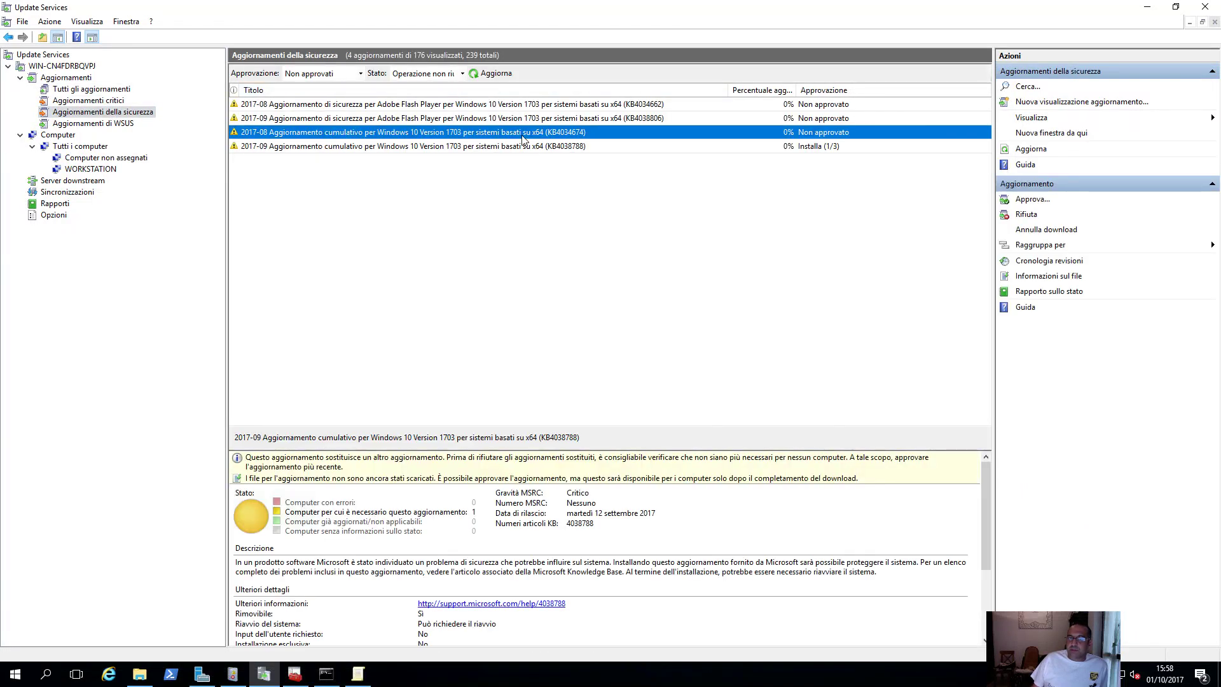
{"action": "right_click", "coordinate": [544, 139]}
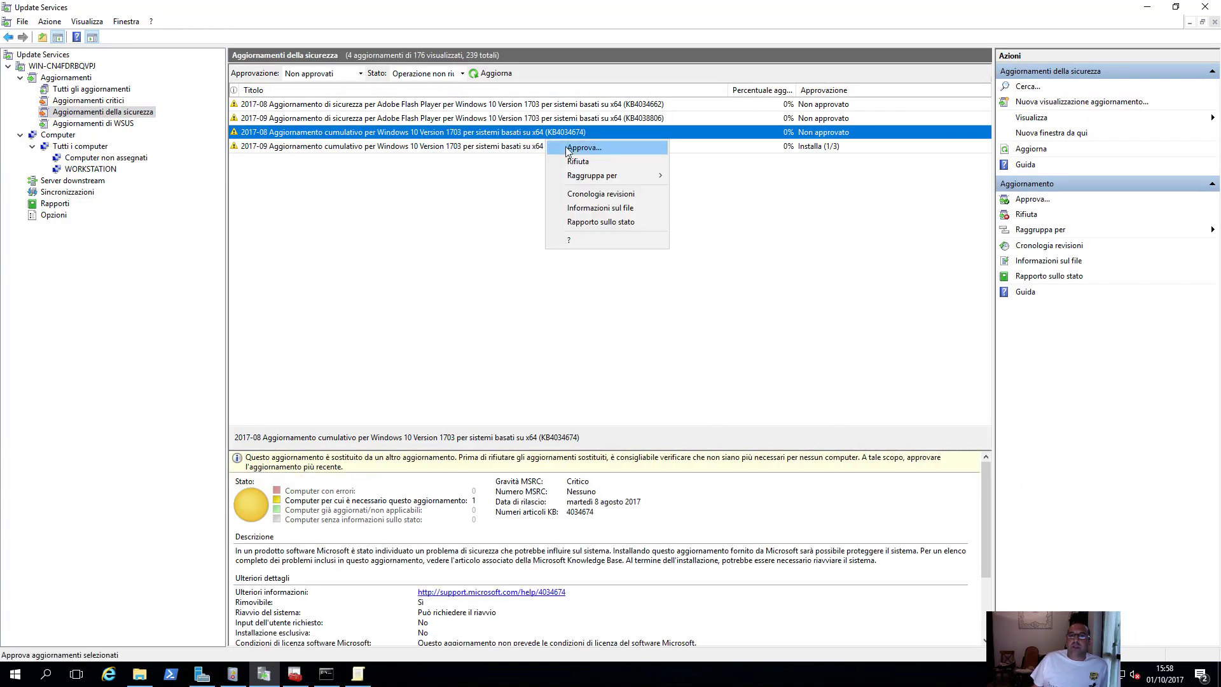
{"action": "left_click", "coordinate": [562, 150]}
{"action": "left_click", "coordinate": [473, 318]}
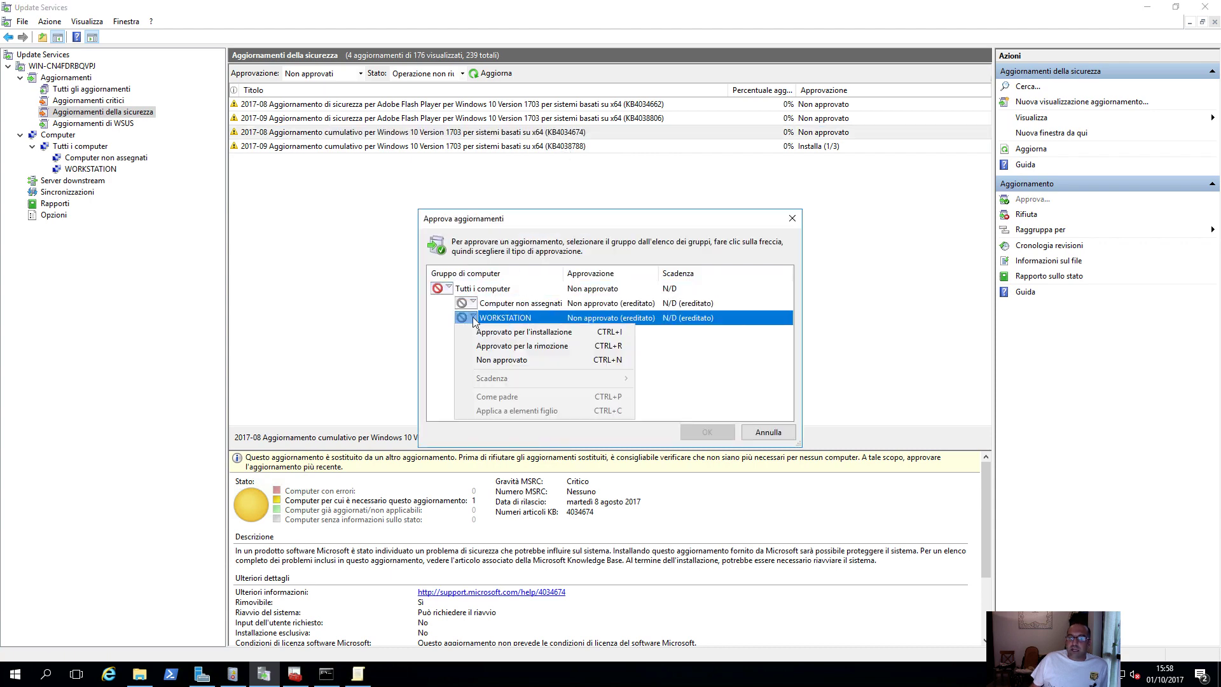
{"action": "left_click", "coordinate": [524, 332]}
{"action": "left_click", "coordinate": [702, 432]}
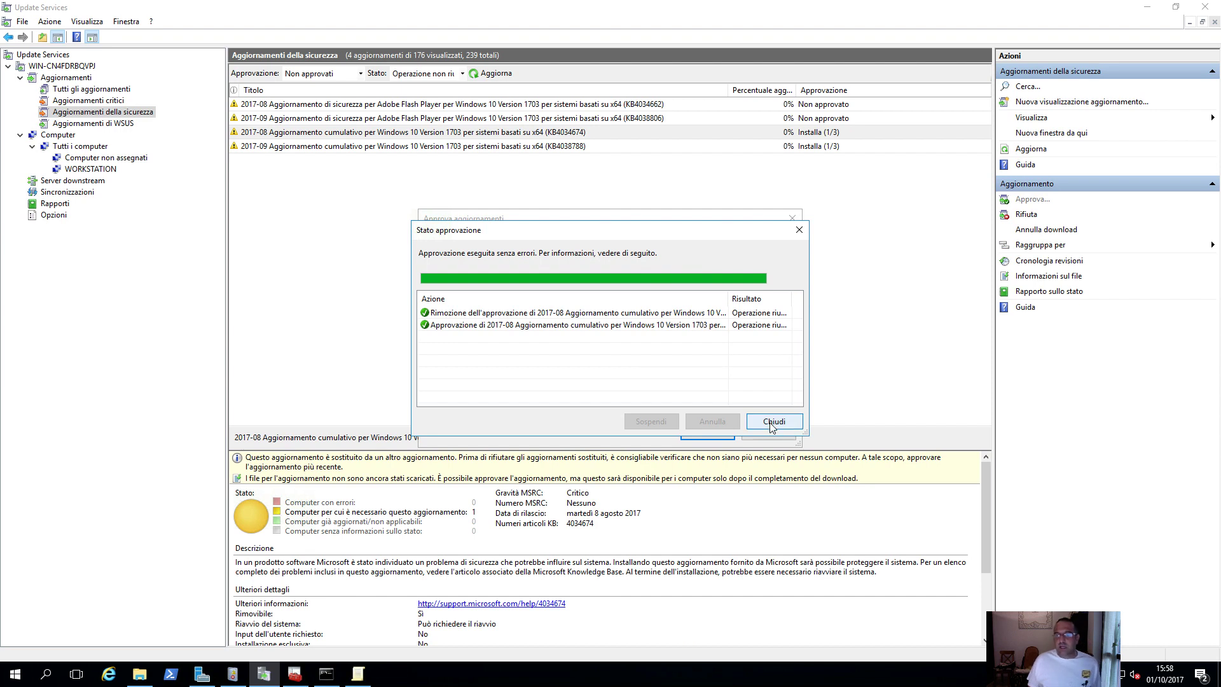
{"action": "left_click", "coordinate": [773, 421]}
{"action": "left_click", "coordinate": [620, 104]}
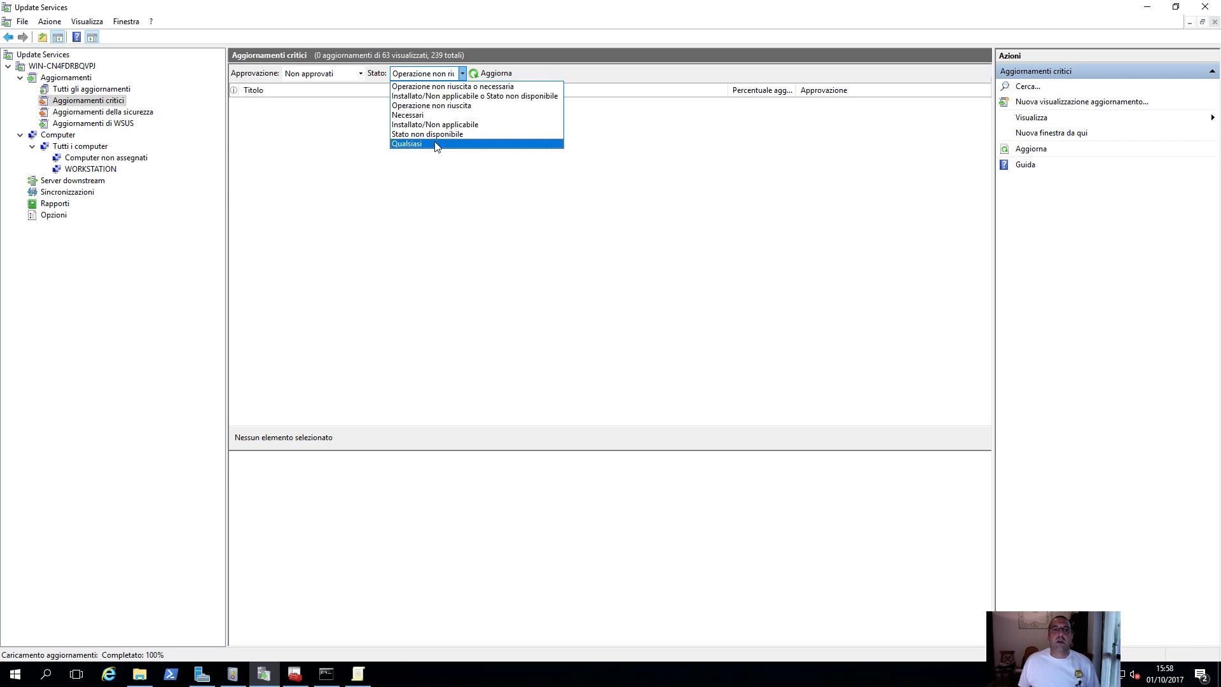
Filter Aggiornamenti critici by approval Non approvati and status Qualsiasi, refresh the list and look through the updates
{"action": "left_click", "coordinate": [438, 144]}
{"action": "left_click", "coordinate": [331, 74]}
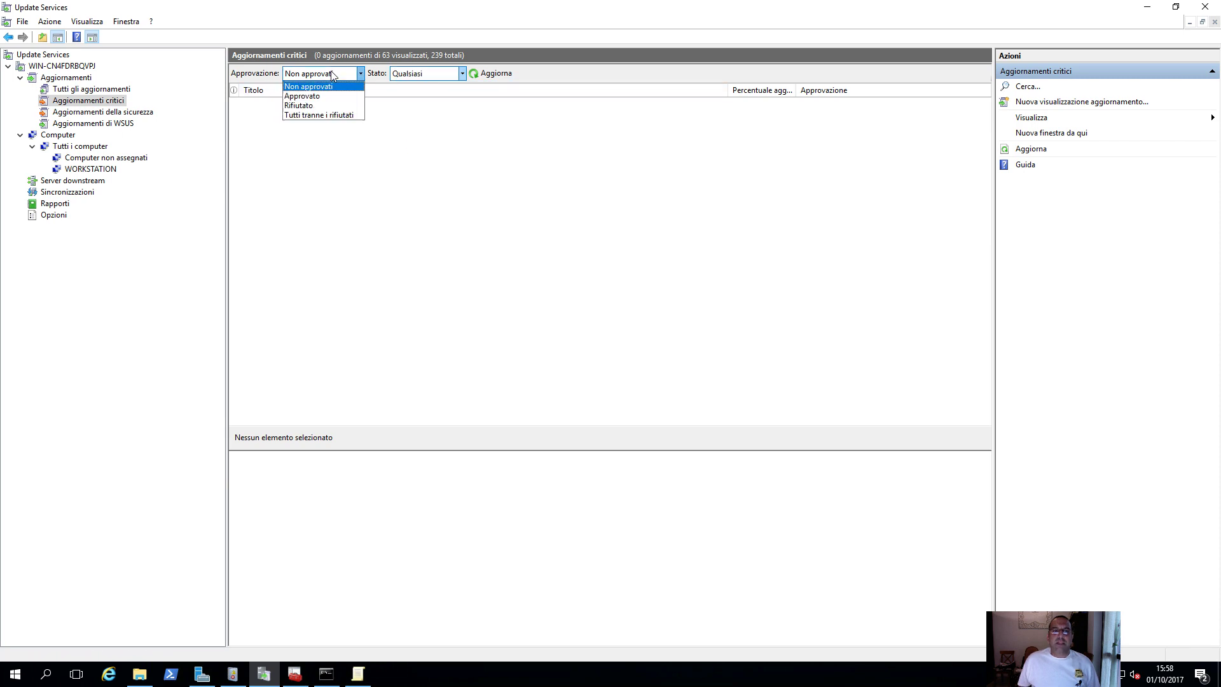
{"action": "left_click", "coordinate": [79, 105]}
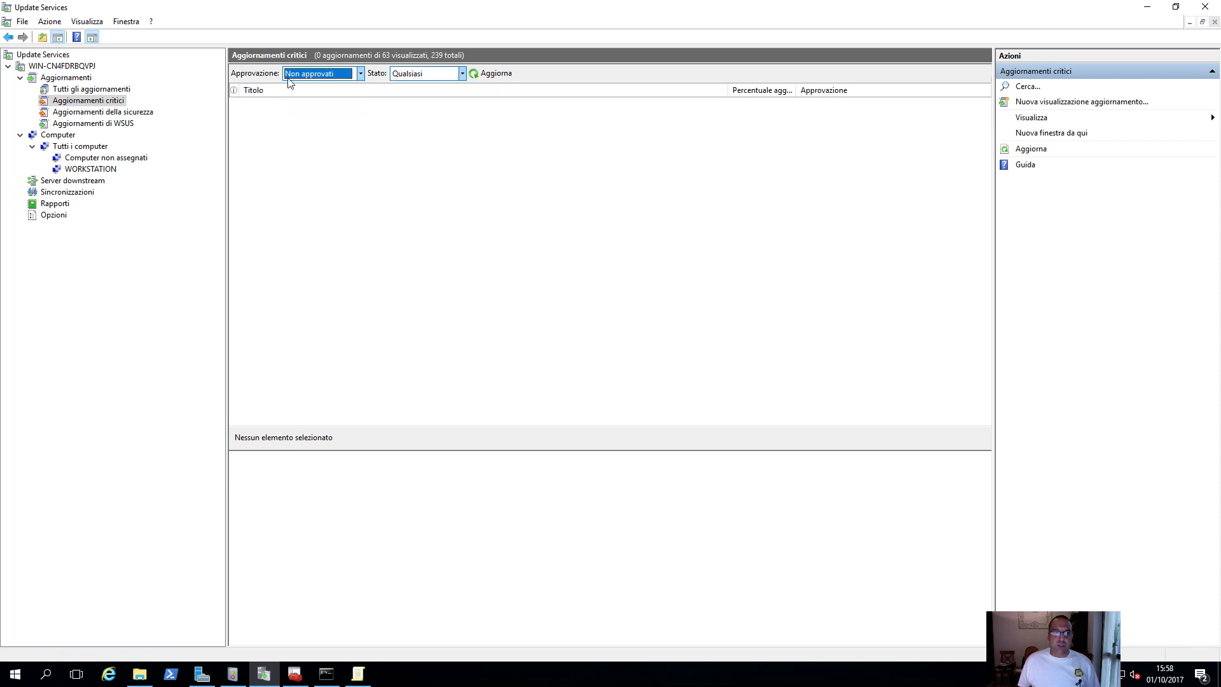
{"action": "left_click", "coordinate": [311, 74]}
{"action": "left_click", "coordinate": [312, 74]}
{"action": "left_click", "coordinate": [489, 73]}
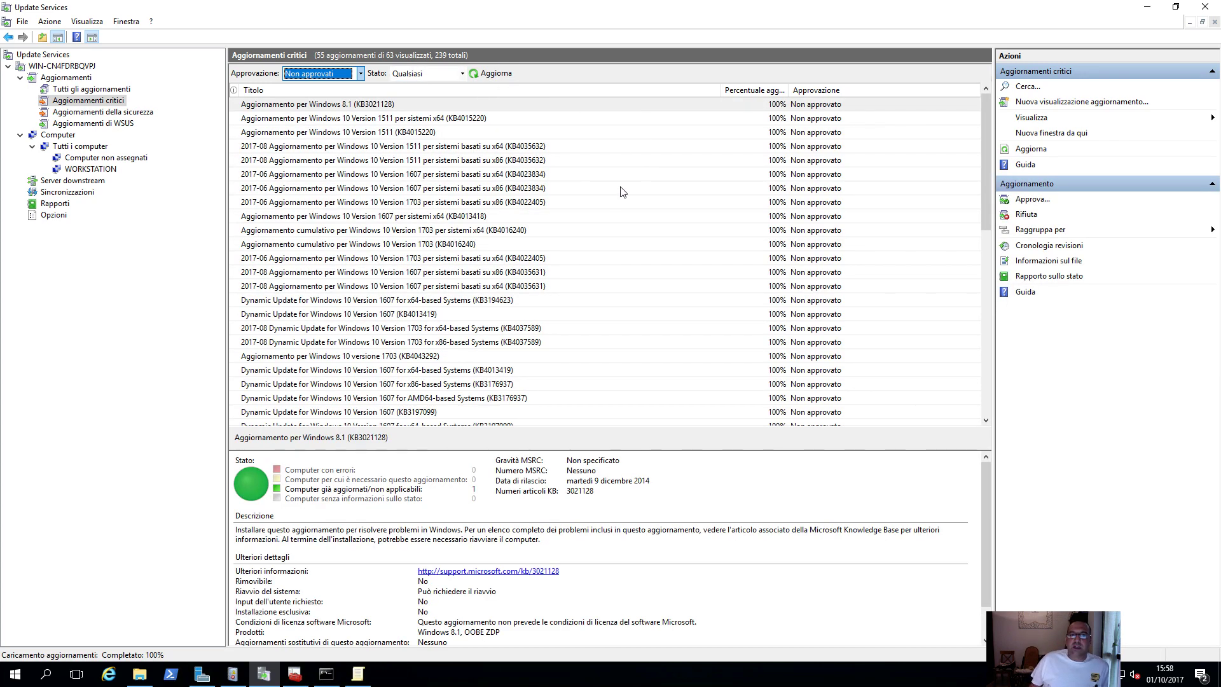
{"action": "scroll", "coordinate": [455, 236], "scroll_direction": "down", "scroll_amount": 10}
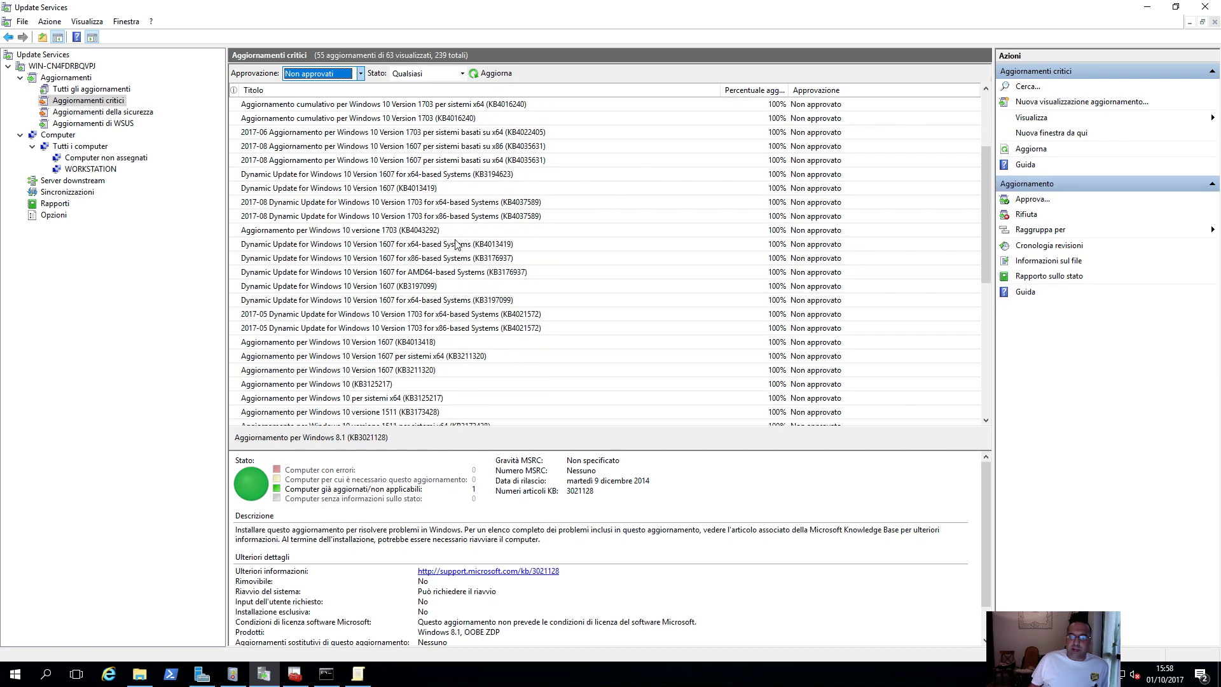
{"action": "left_click", "coordinate": [432, 74]}
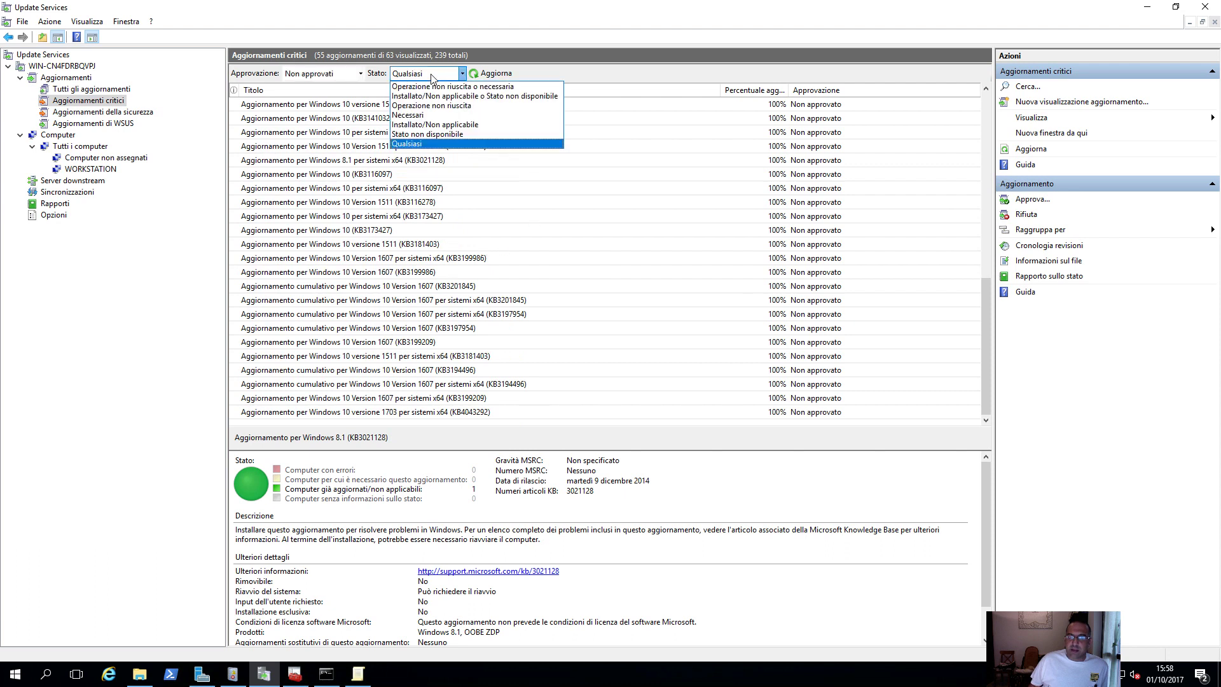
{"action": "left_click", "coordinate": [420, 144]}
In Tutti gli aggiornamenti, enlarge the details area and review the information on the 2017-09 cumulative update KB4038788
{"action": "left_click", "coordinate": [91, 89]}
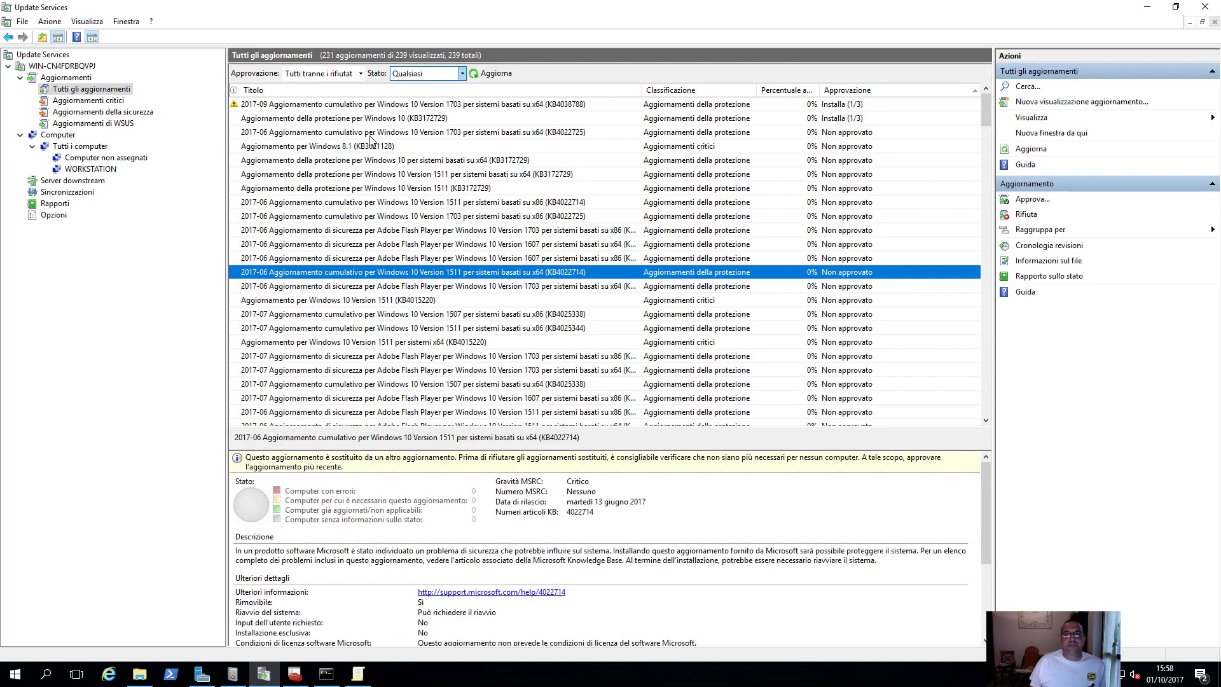
{"action": "left_click", "coordinate": [254, 104]}
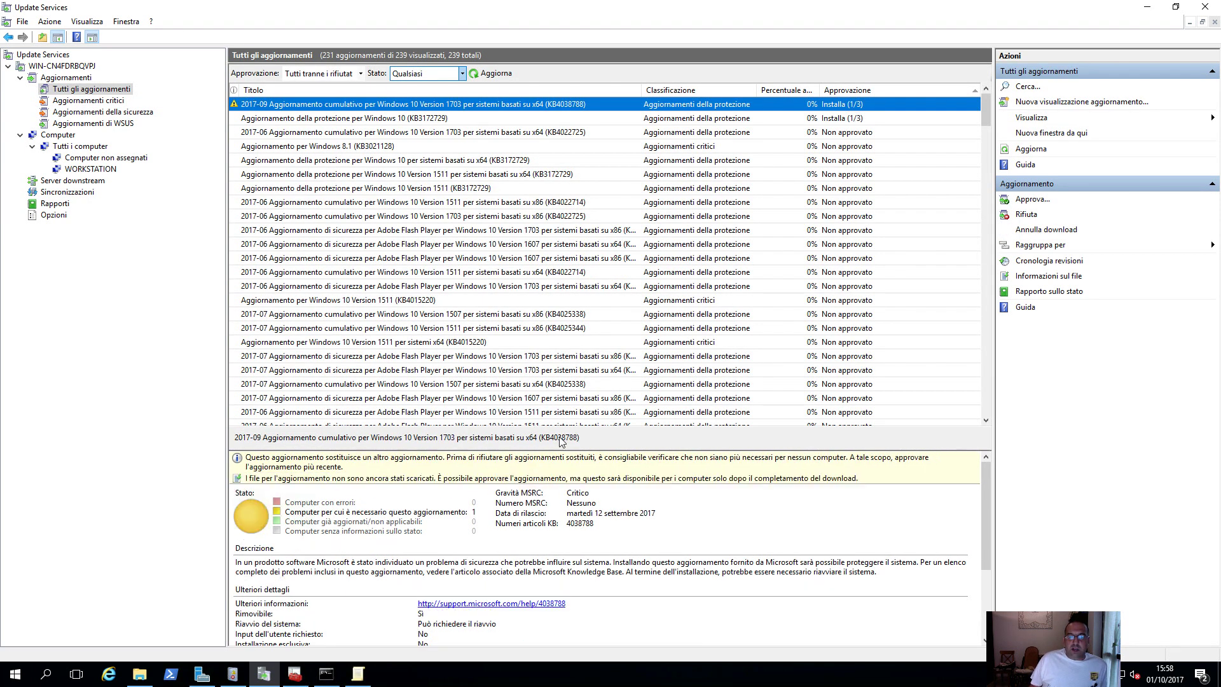
{"action": "left_click_drag", "start_coordinate": [584, 429], "coordinate": [581, 357]}
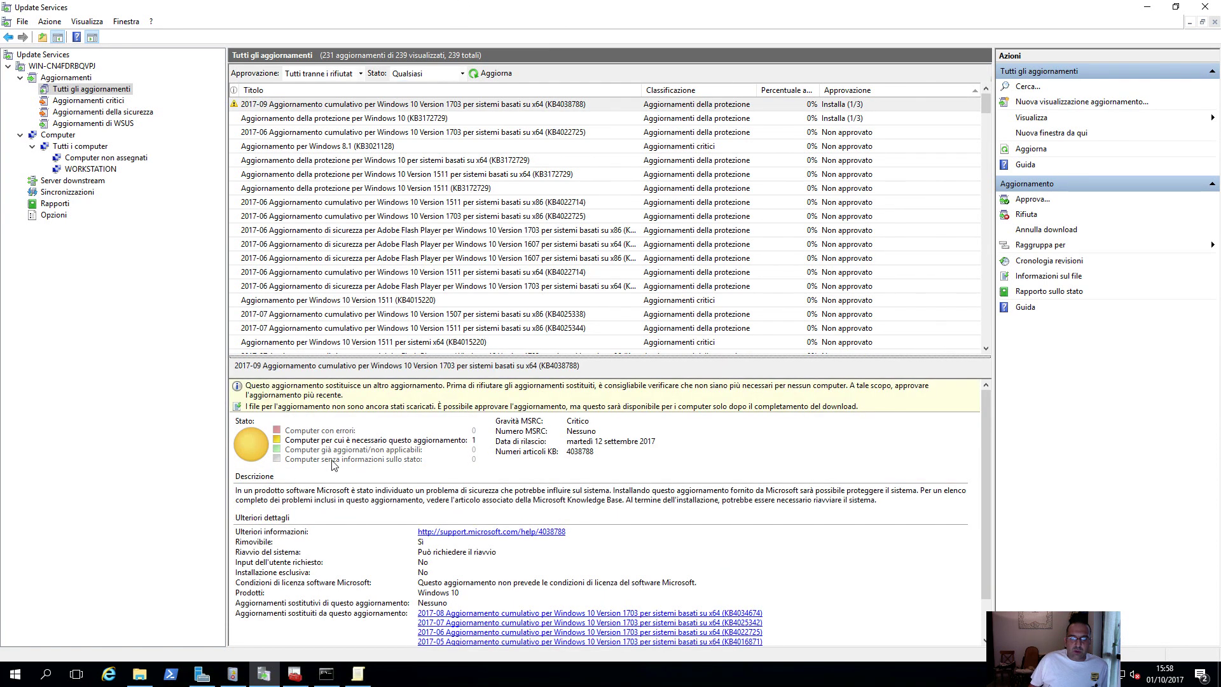
{"action": "scroll", "coordinate": [286, 491], "scroll_direction": "down", "scroll_amount": 3}
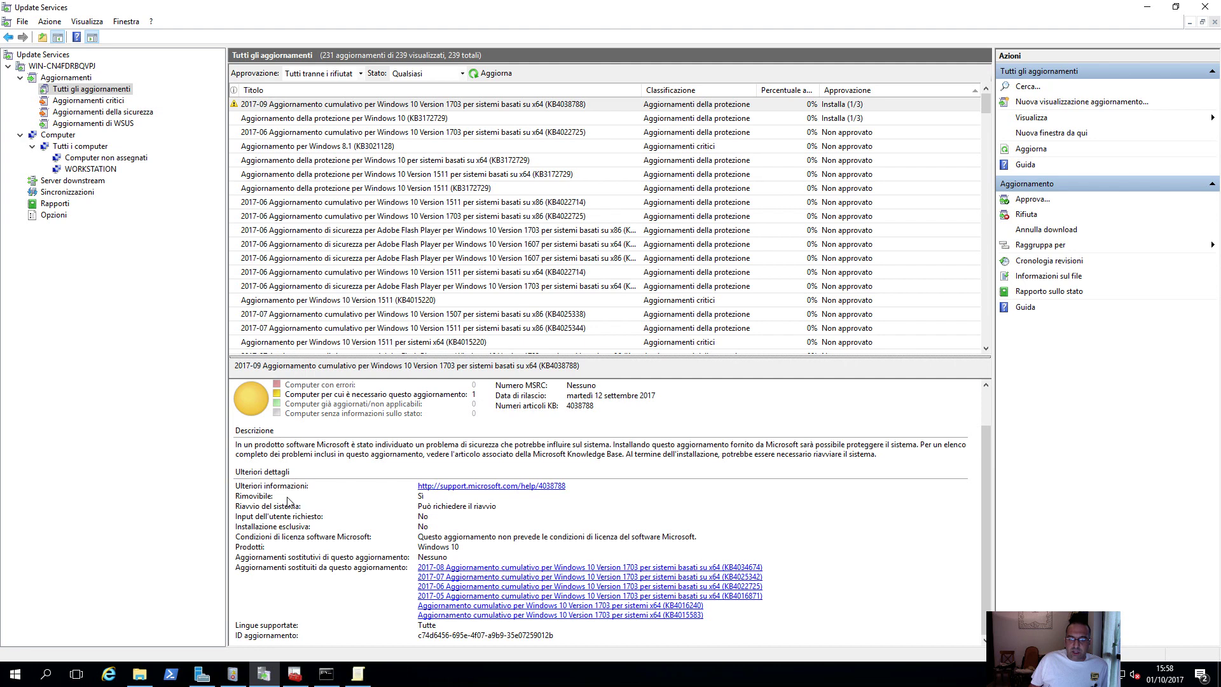
{"action": "scroll", "coordinate": [289, 501], "scroll_direction": "up", "scroll_amount": 3}
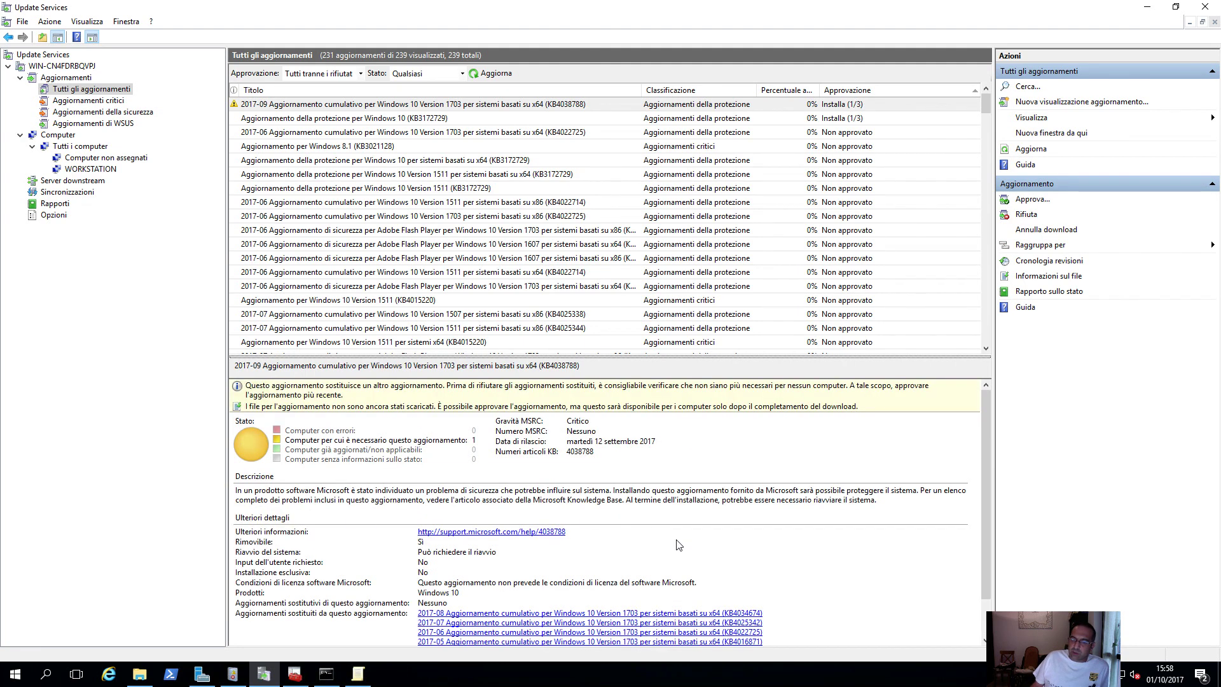
{"action": "scroll", "coordinate": [676, 542], "scroll_direction": "down", "scroll_amount": 3}
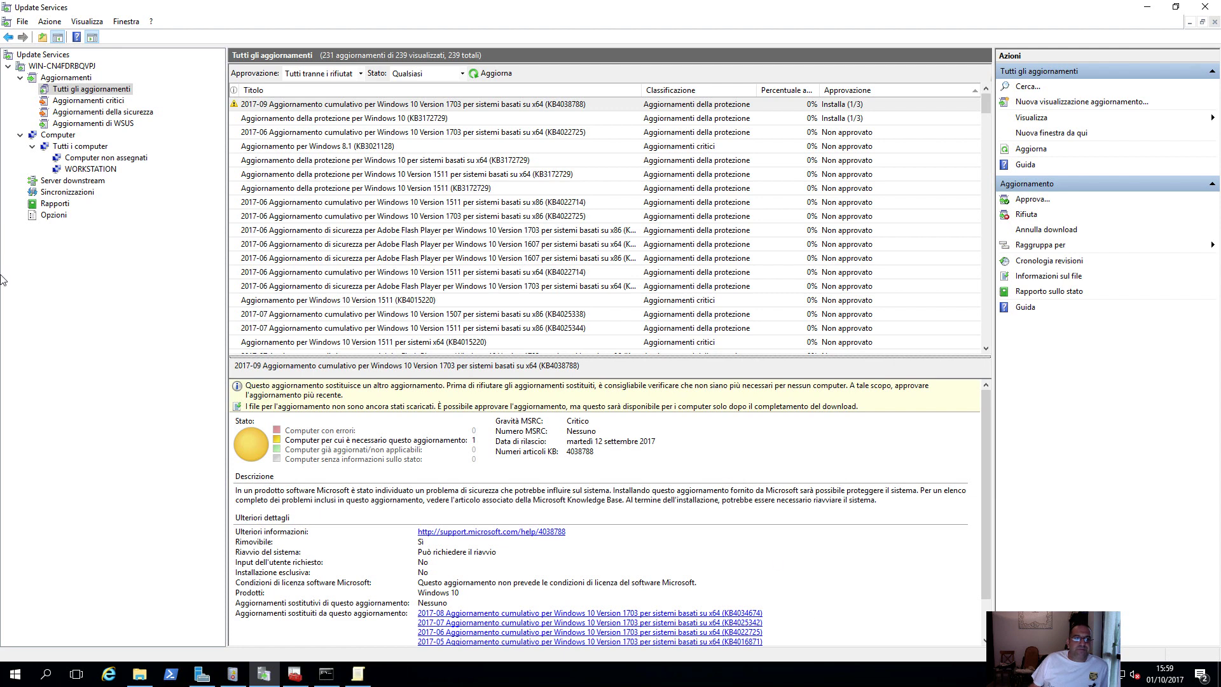
View the Server downstream, Sincronizzazioni and Rapporti sections of the update server
{"action": "left_click", "coordinate": [61, 183]}
{"action": "left_click", "coordinate": [63, 191]}
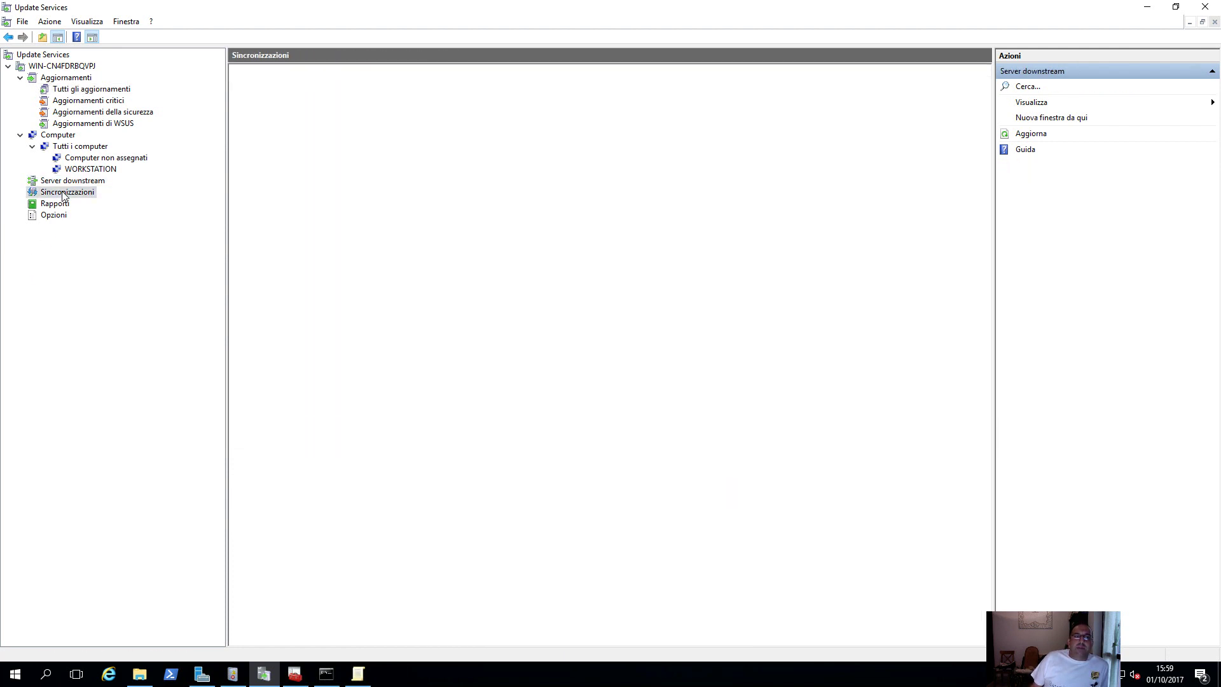
{"action": "left_click", "coordinate": [63, 206]}
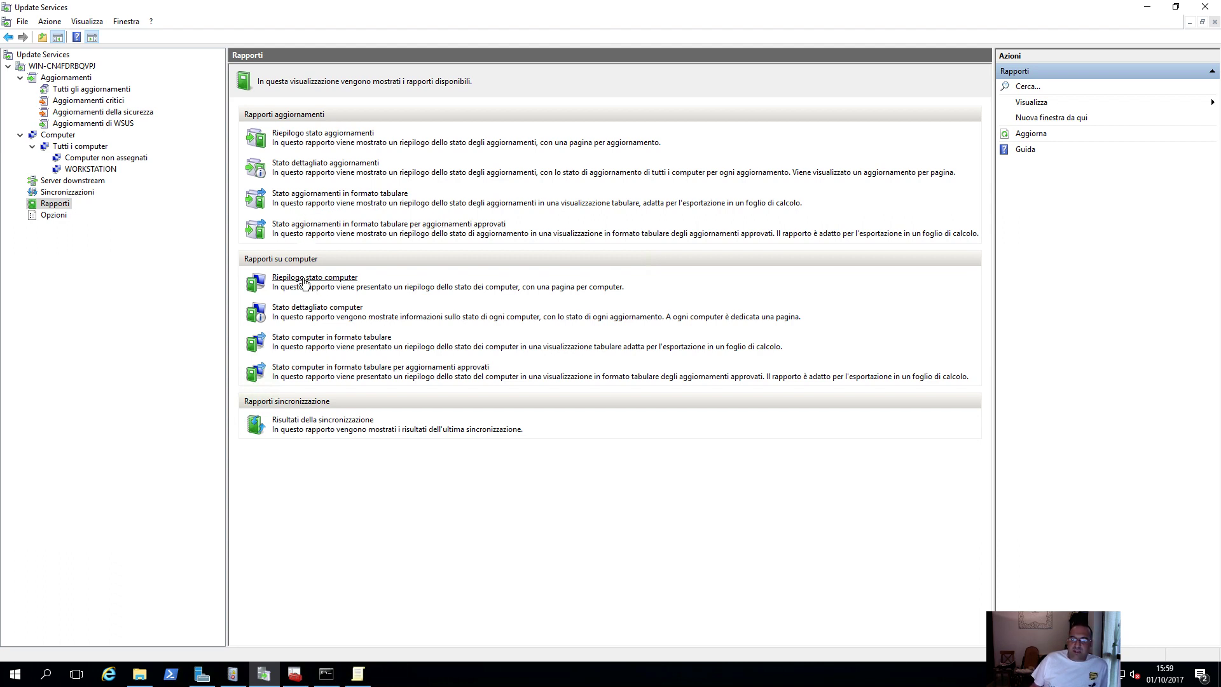
Try to open the needed-updates report for desktop-win10 in WORKSTATION and the Microsoft Report Viewer 2012 Redistributable link, then dismiss both dialogs
{"action": "left_click", "coordinate": [86, 169]}
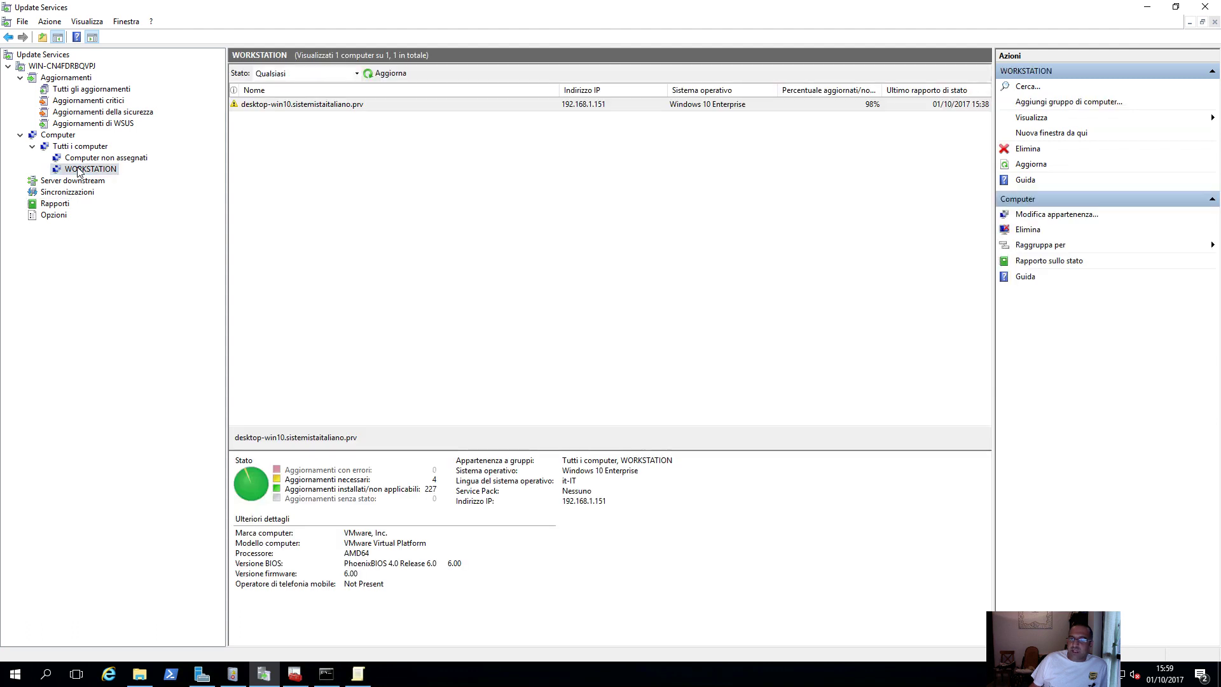
{"action": "left_click", "coordinate": [613, 105]}
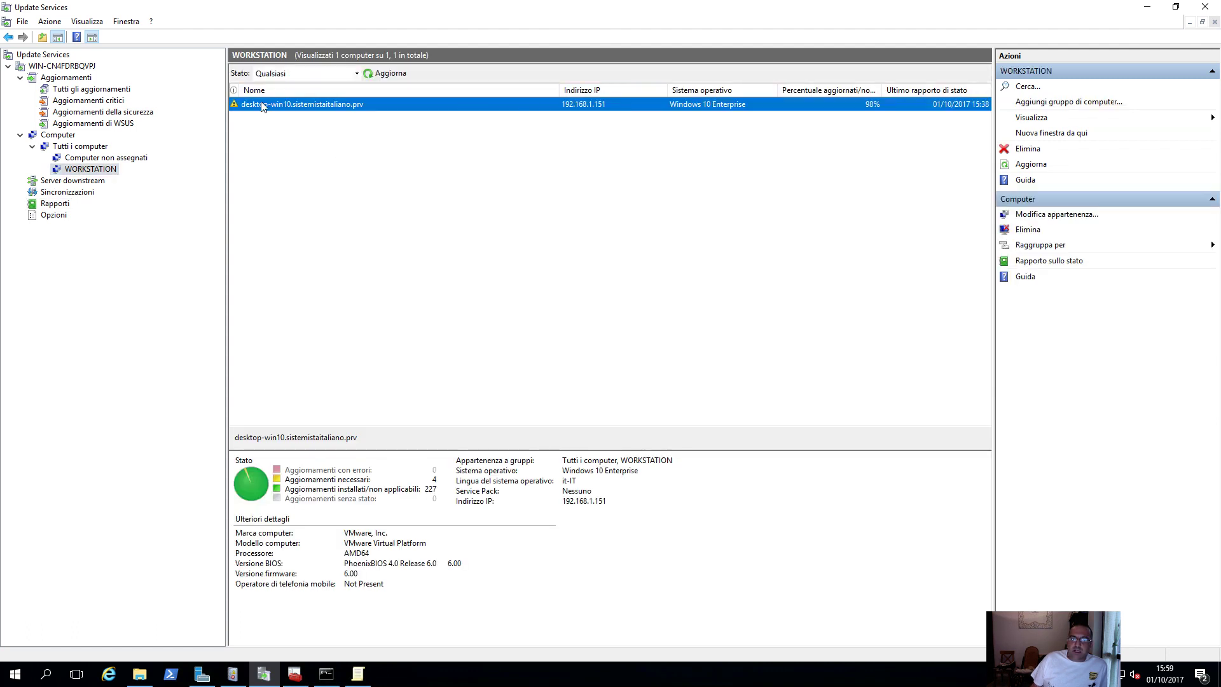
{"action": "left_click", "coordinate": [344, 483]}
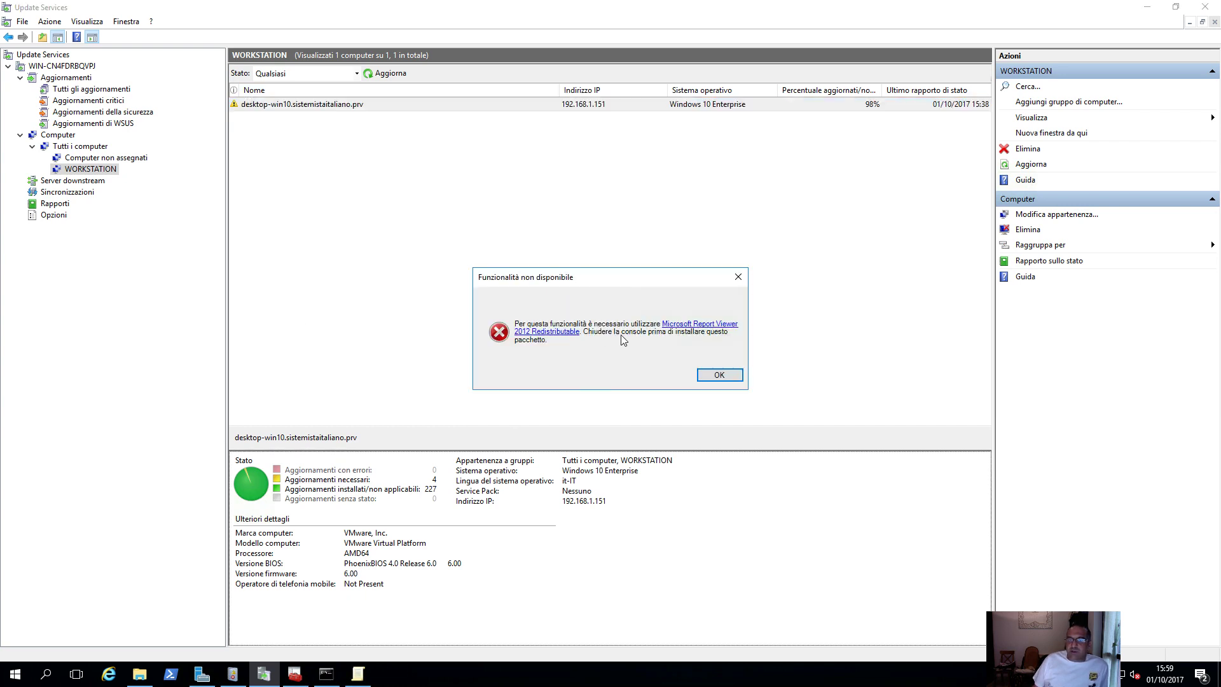
{"action": "left_click", "coordinate": [705, 325]}
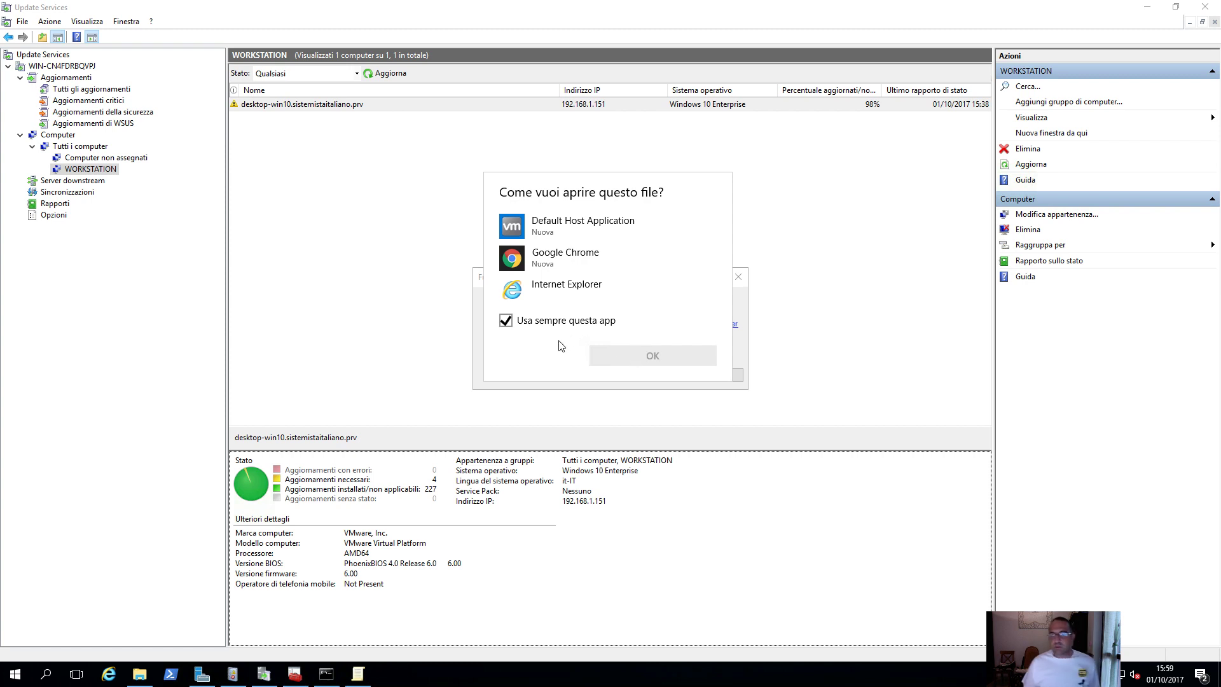
{"action": "key", "text": "Escape"}
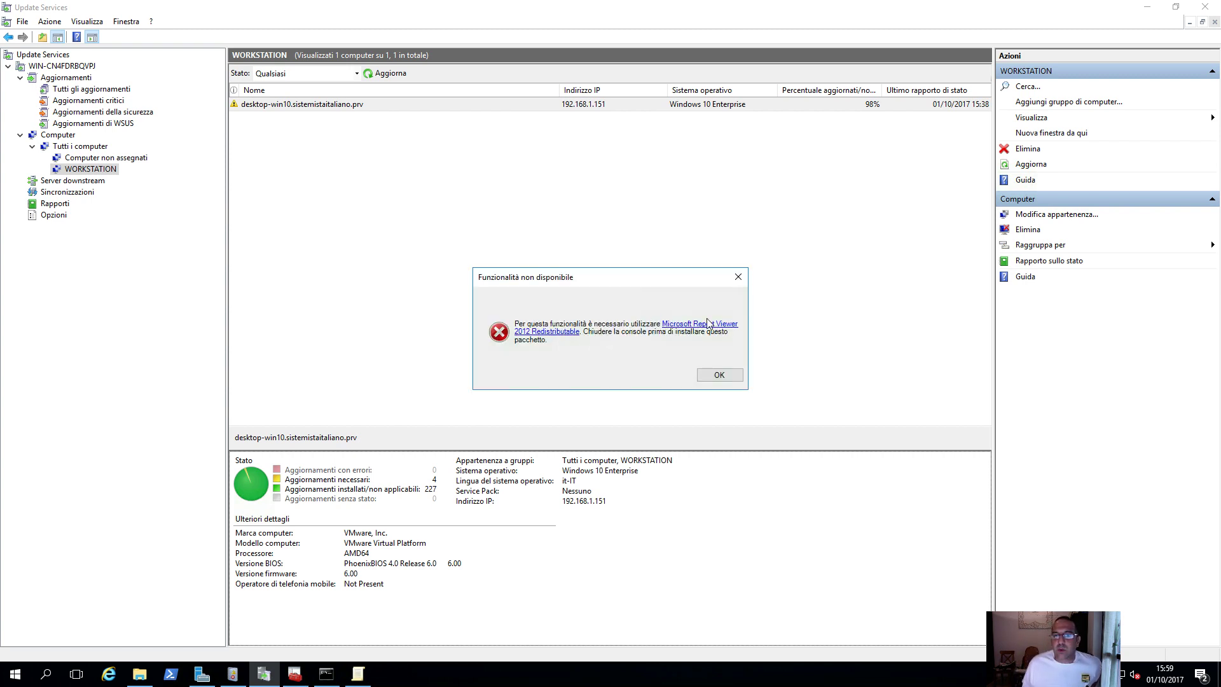
{"action": "left_click", "coordinate": [711, 376]}
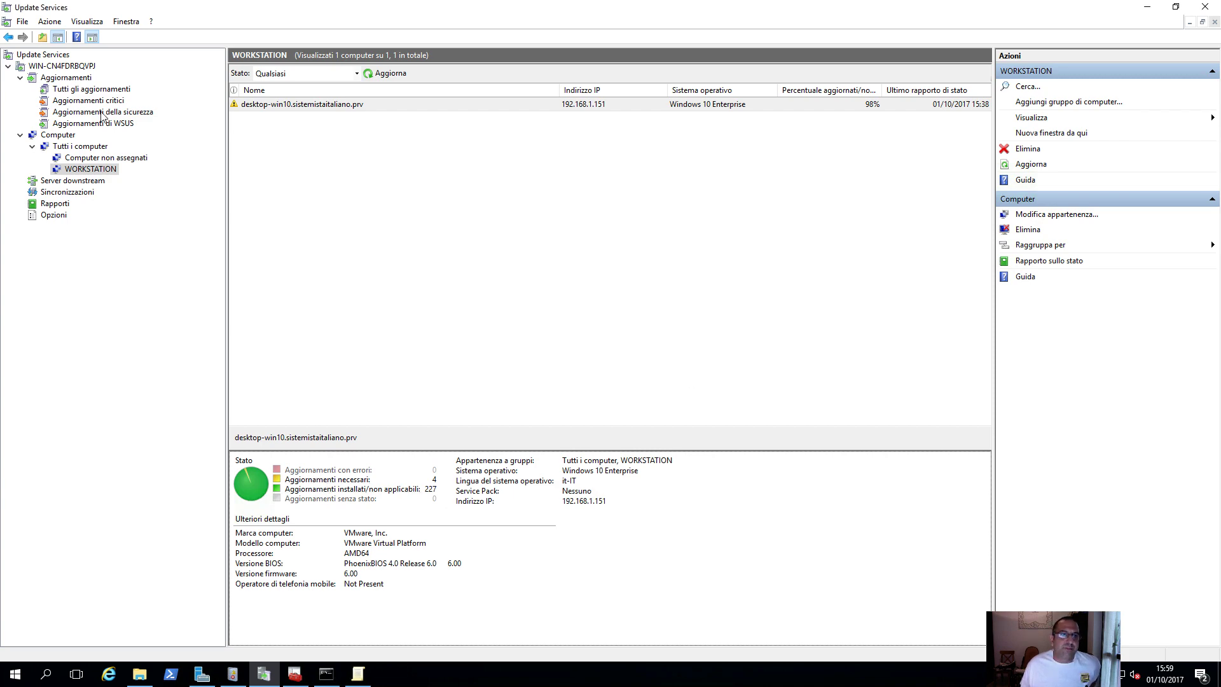
In Tutti gli aggiornamenti, filter the list by status Necessari with approval Tutti tranne i rifiutati and refresh it
{"action": "left_click", "coordinate": [90, 89]}
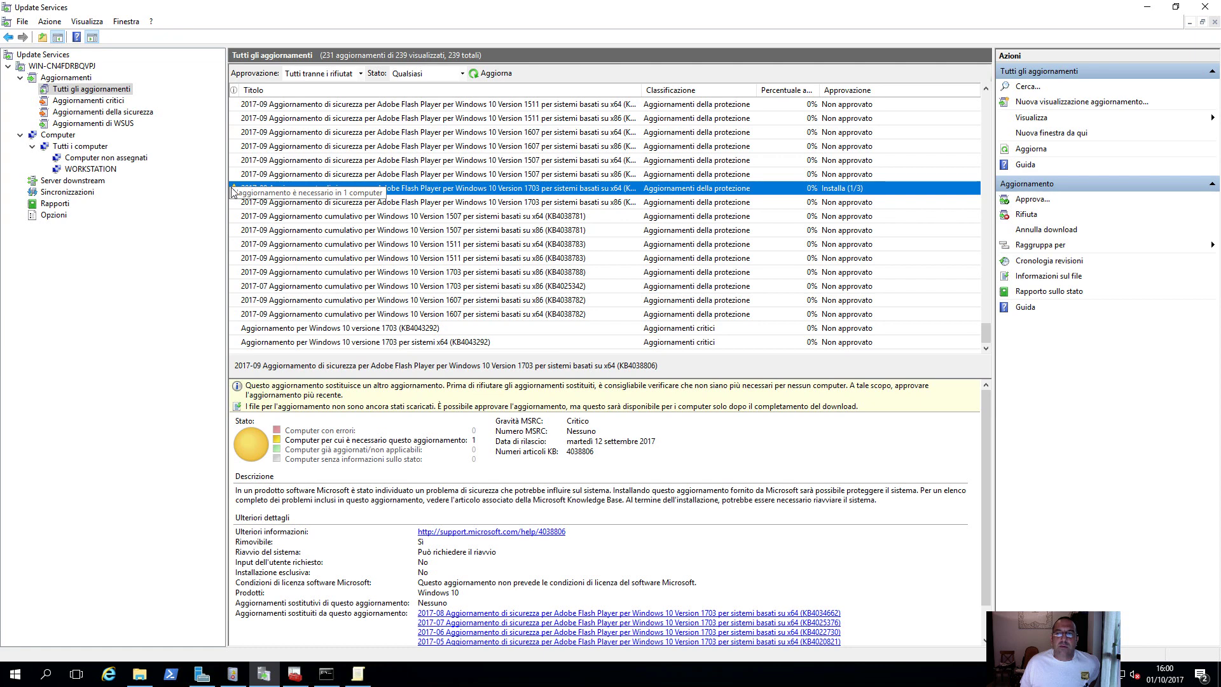
{"action": "scroll", "coordinate": [271, 229], "scroll_direction": "up", "scroll_amount": 20}
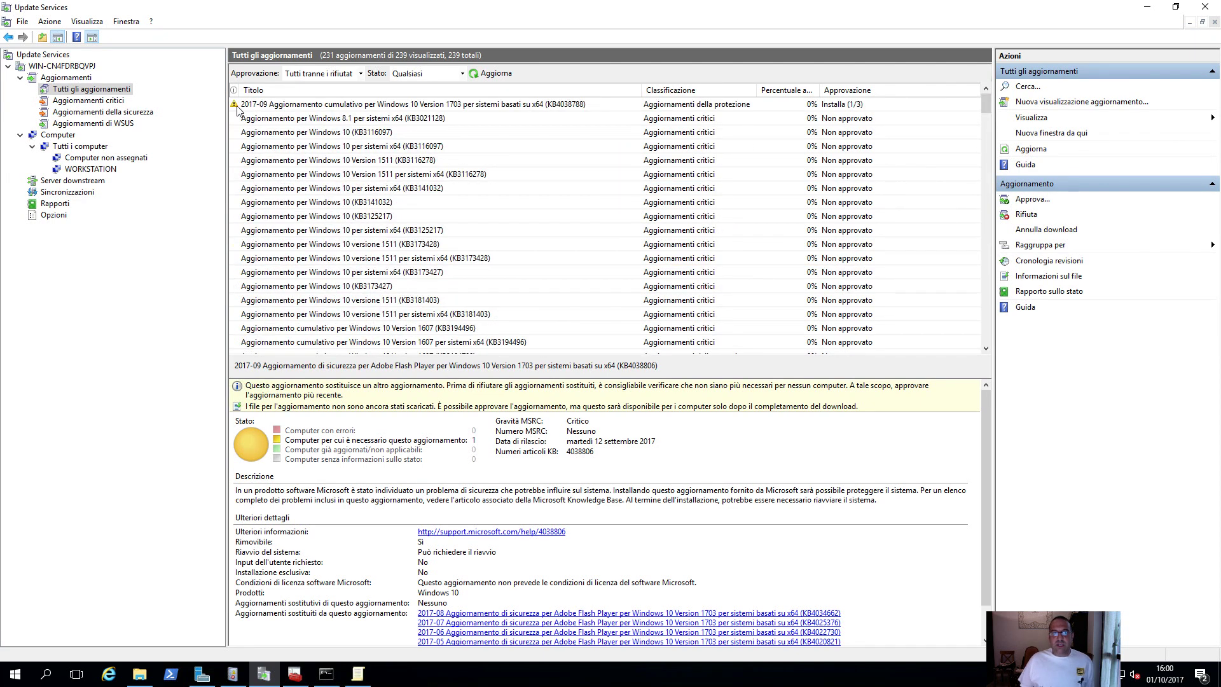
{"action": "left_click", "coordinate": [236, 106]}
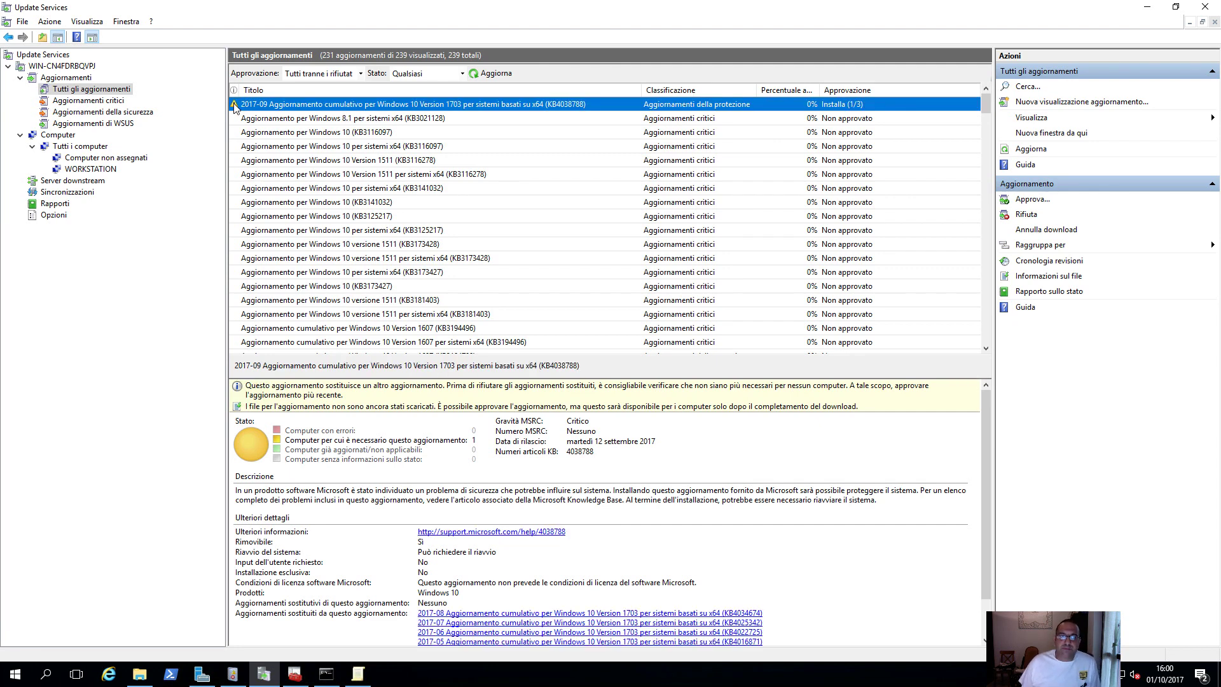
{"action": "left_click", "coordinate": [350, 74]}
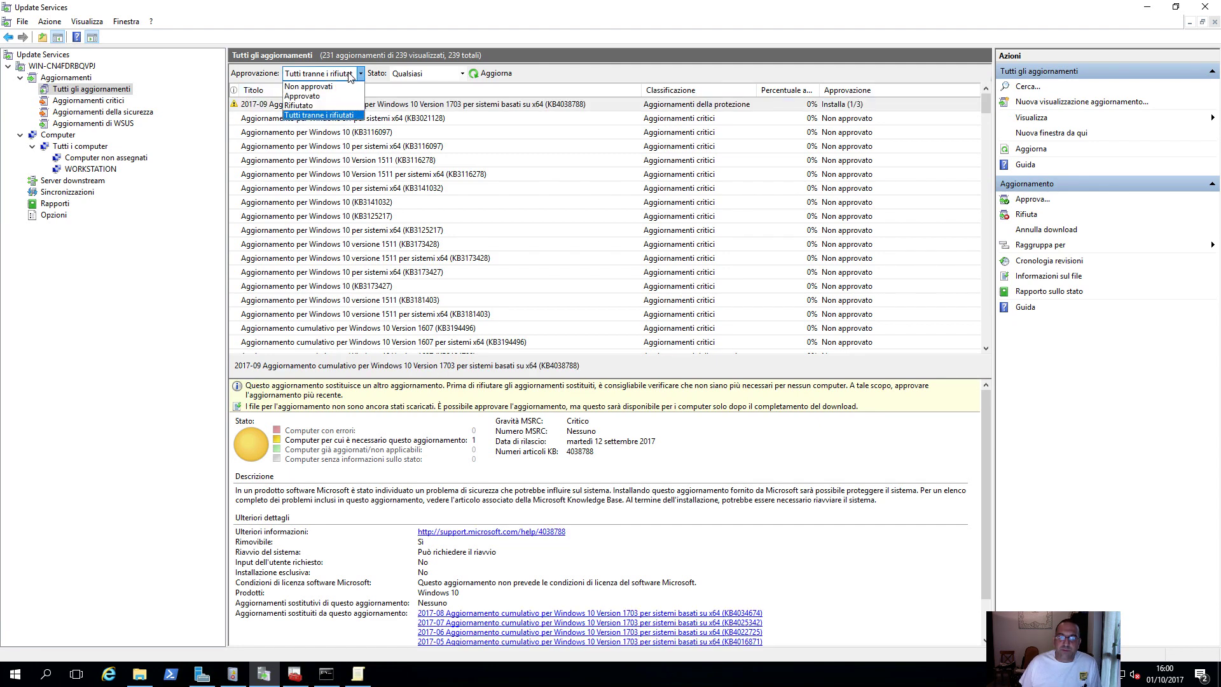
{"action": "left_click", "coordinate": [413, 74]}
{"action": "left_click", "coordinate": [414, 74]}
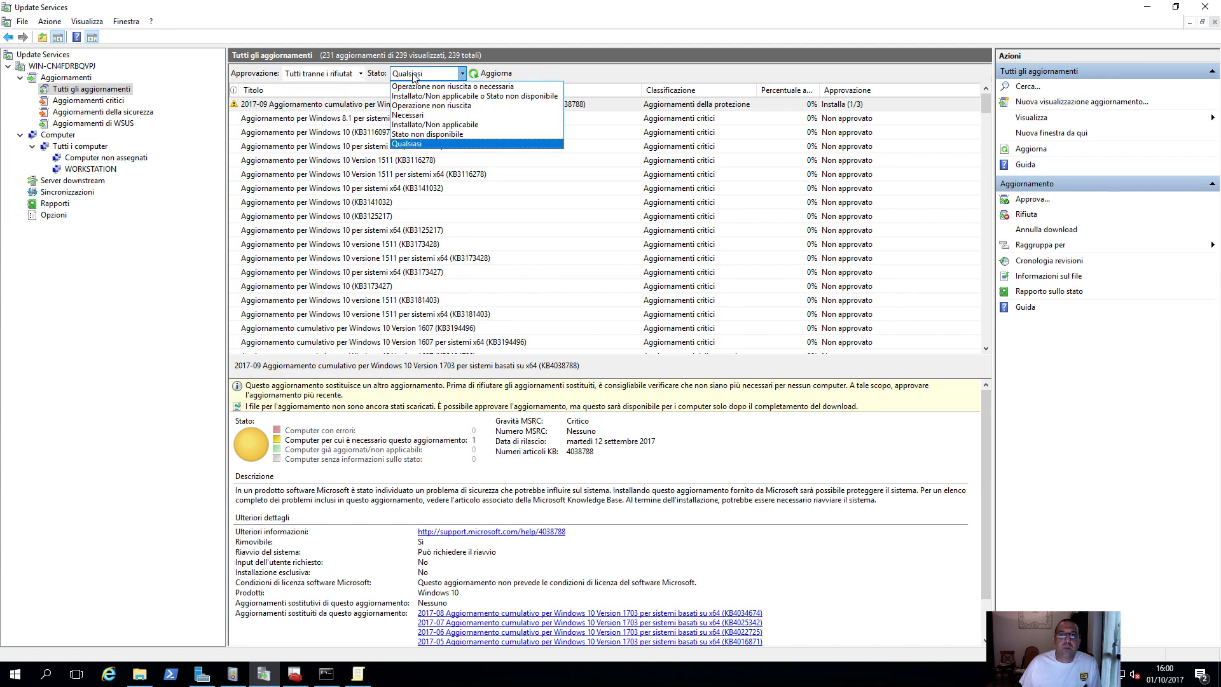
{"action": "left_click", "coordinate": [414, 115]}
{"action": "left_click", "coordinate": [489, 75]}
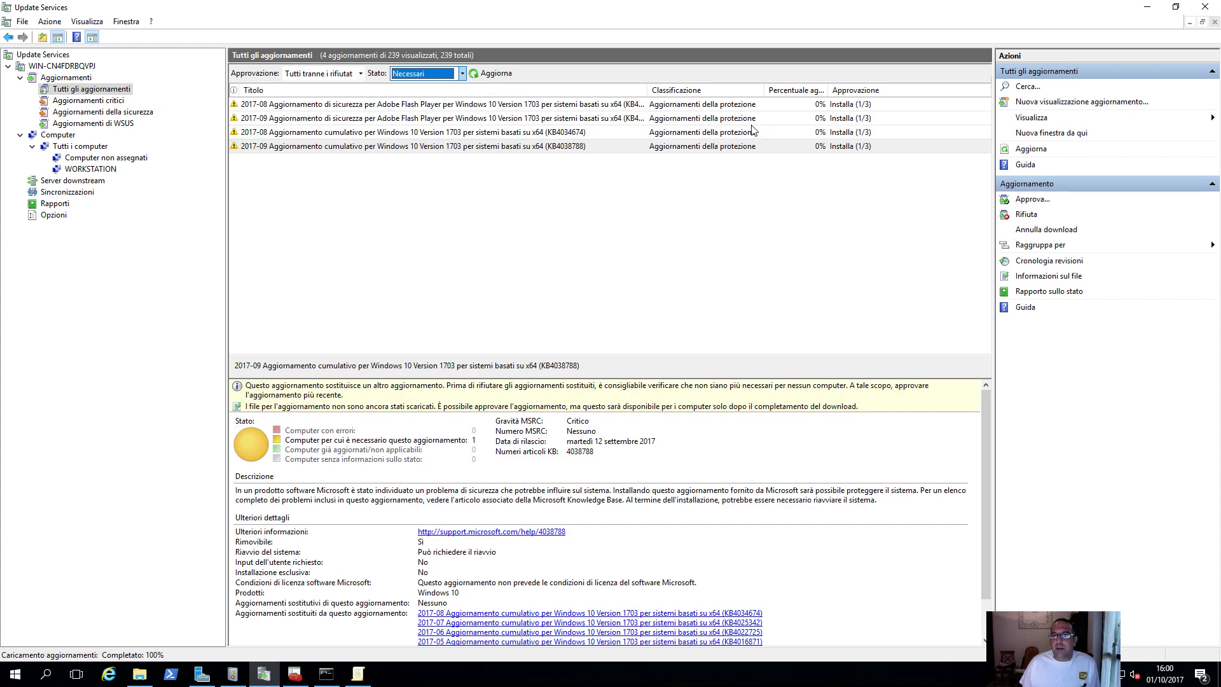
Check the approval of the needed 2017-09 Adobe Flash Player security update and the 2017-09 cumulative update KB4038788
{"action": "left_click", "coordinate": [746, 124]}
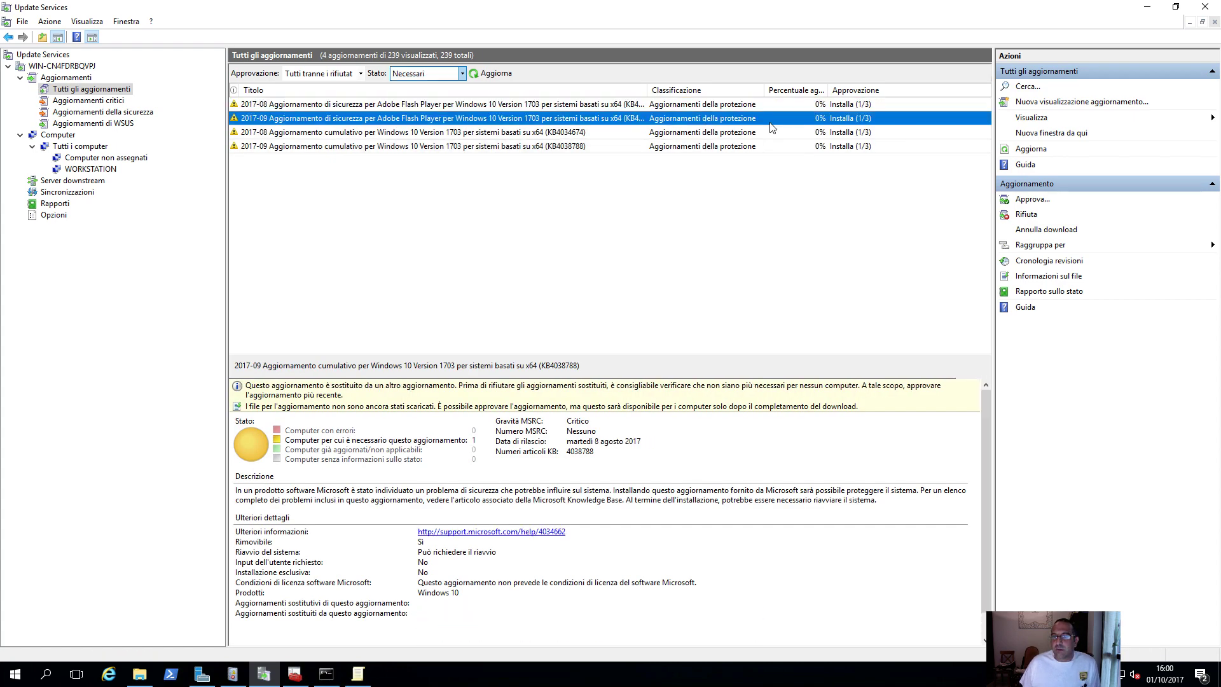
{"action": "left_click", "coordinate": [734, 146]}
{"action": "right_click", "coordinate": [738, 149]}
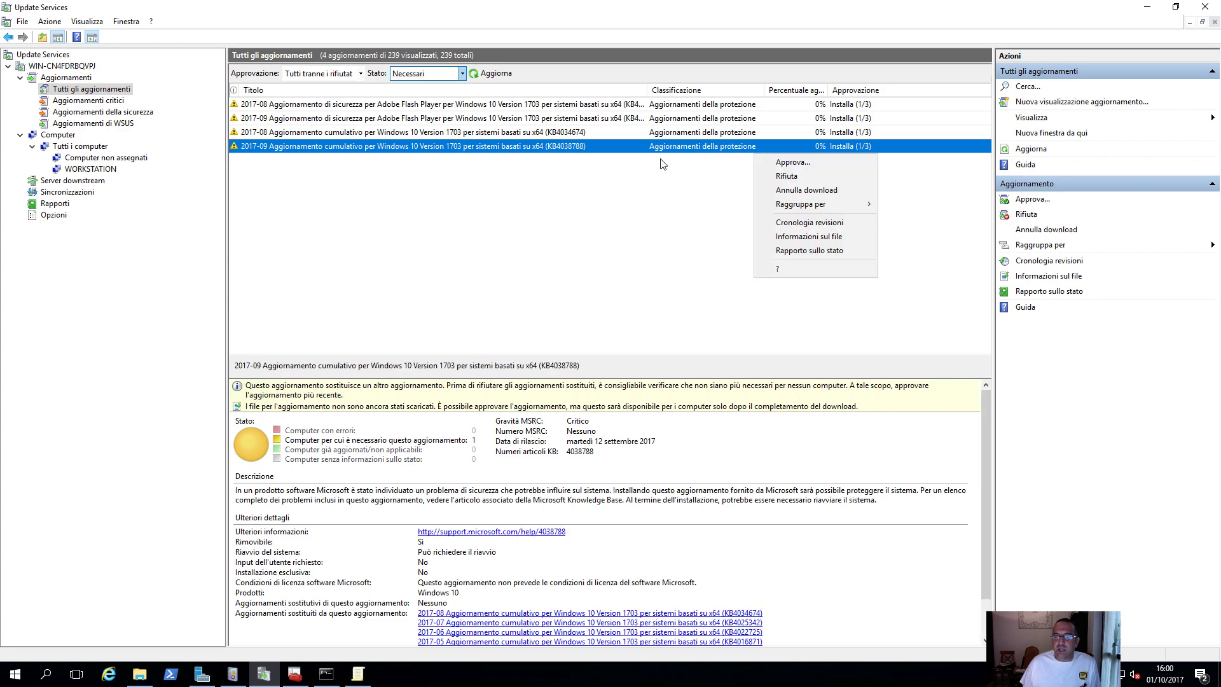
{"action": "key", "text": "Escape"}
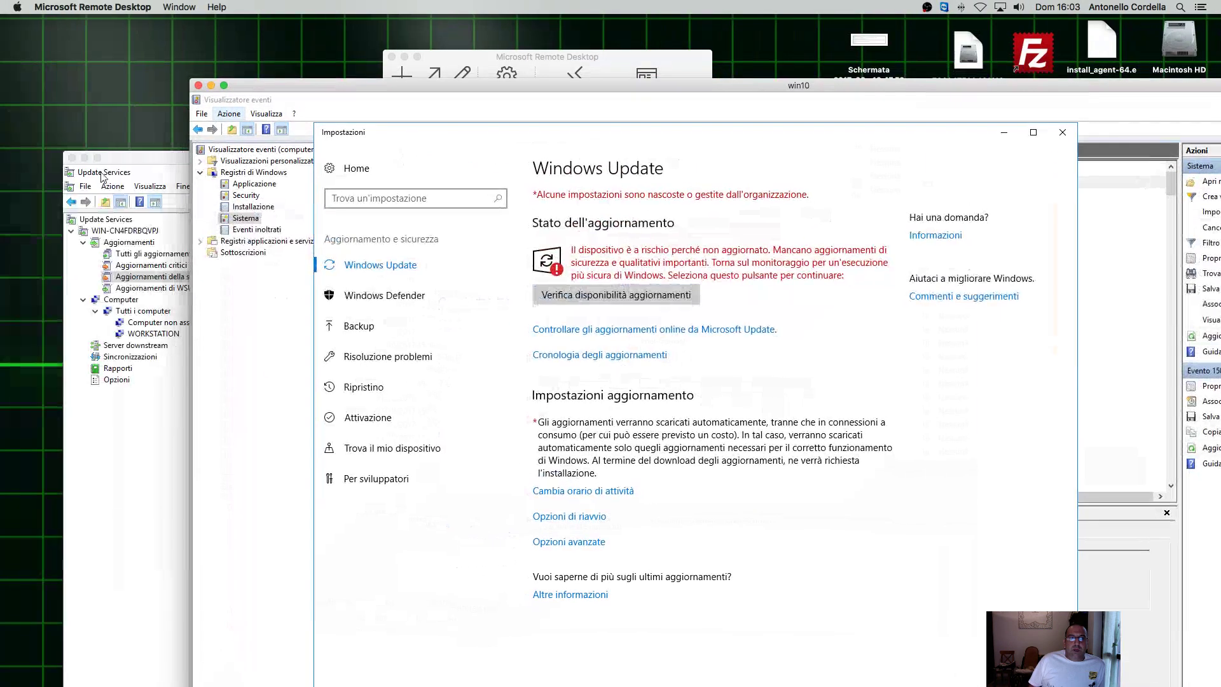
Switch back to the Update Services remote session and view the details of the 2017-08 Adobe Flash Player update KB4034662
{"action": "left_click", "coordinate": [97, 160]}
{"action": "left_click", "coordinate": [97, 161]}
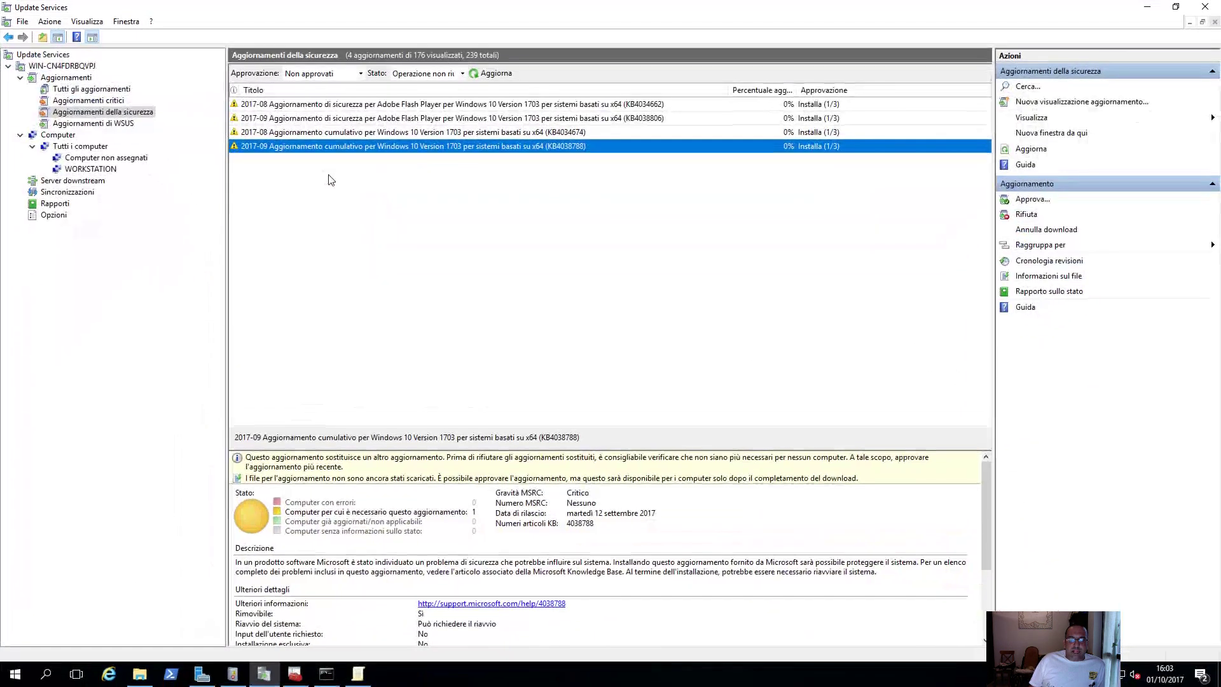
{"action": "left_click", "coordinate": [292, 106]}
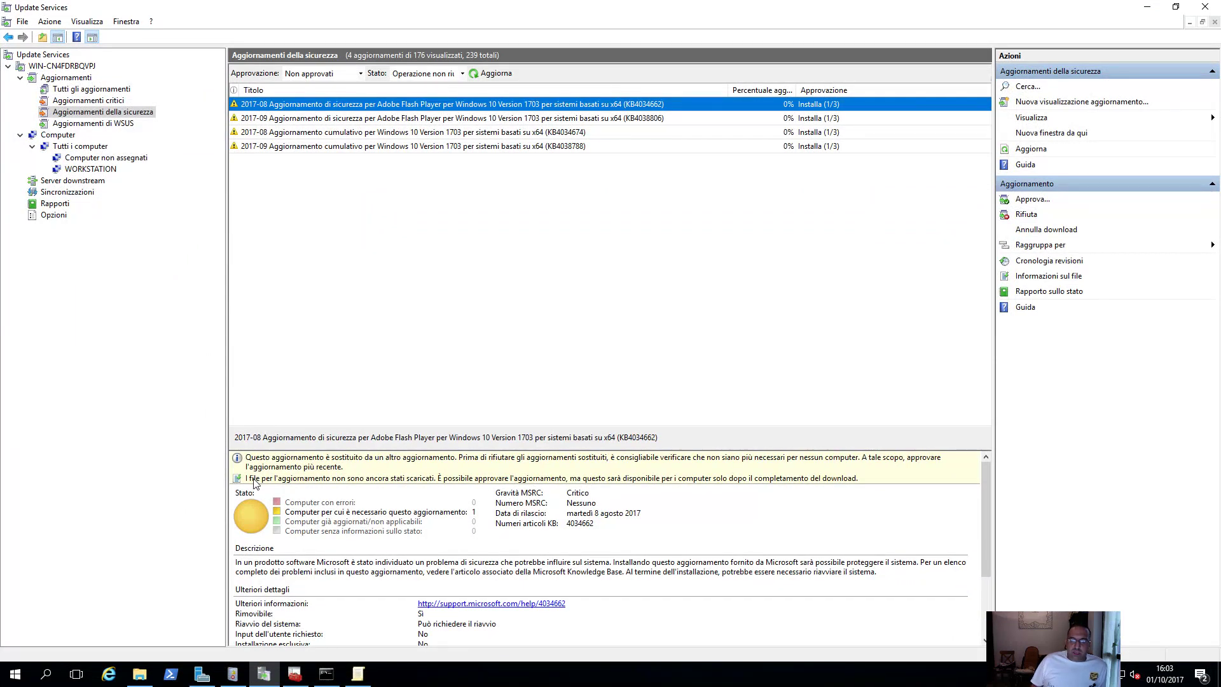
Read the file download notice for update KB4034662, then switch to the win10 remote session and check its Windows Update status
{"action": "scroll", "coordinate": [437, 484], "scroll_direction": "down", "scroll_amount": 1}
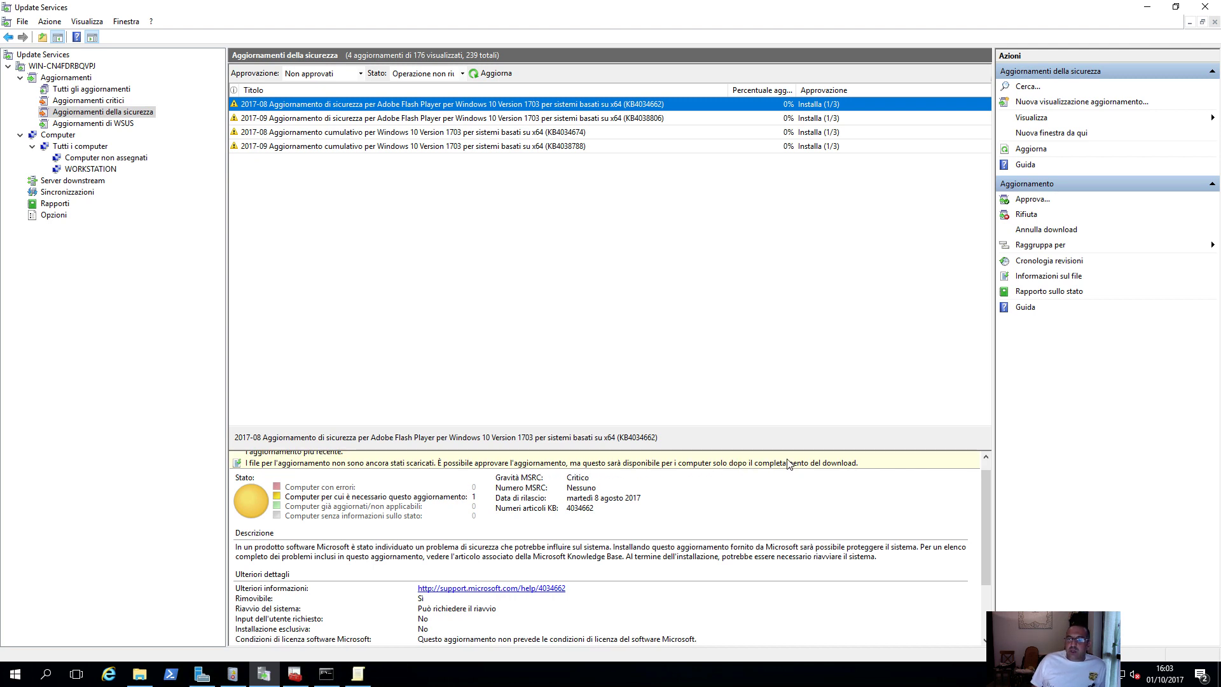
{"action": "scroll", "coordinate": [850, 468], "scroll_direction": "up", "scroll_amount": 1}
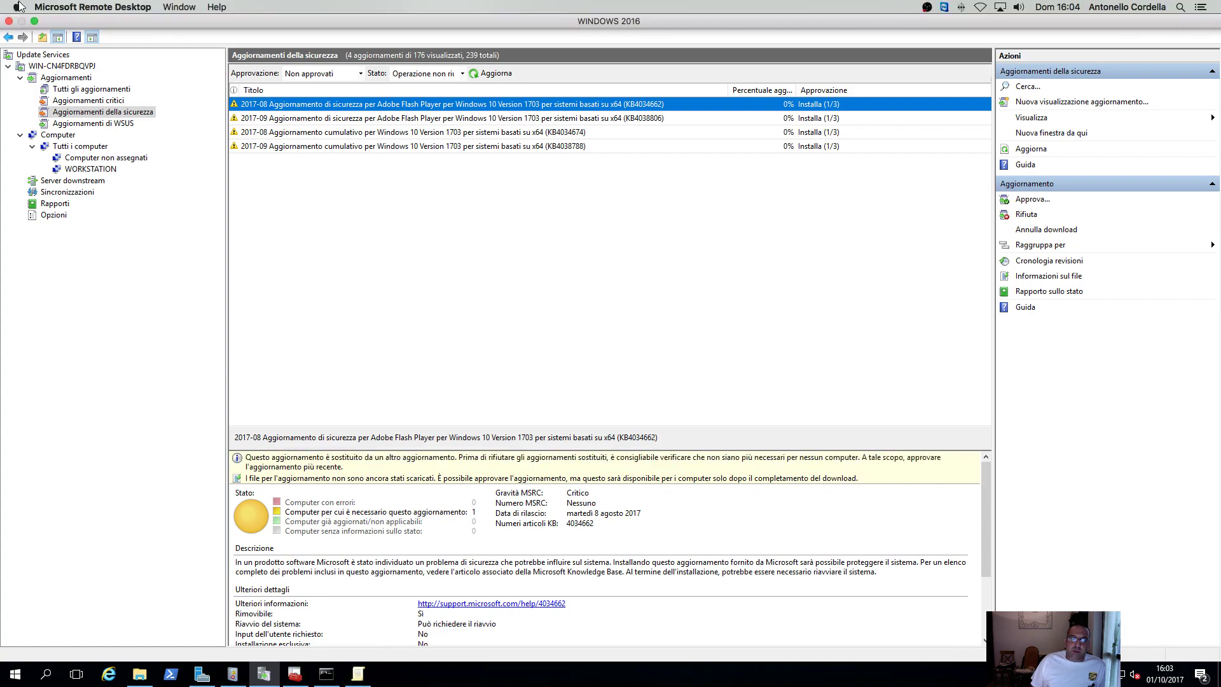
{"action": "left_click", "coordinate": [37, 23]}
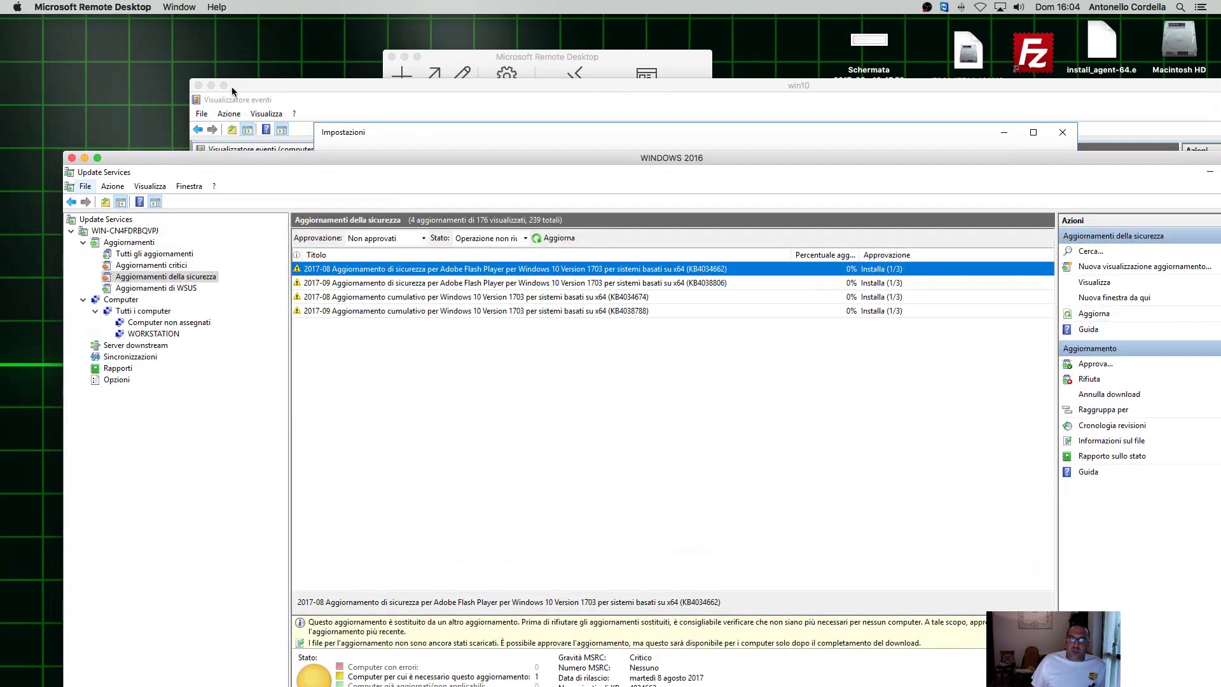
{"action": "left_click", "coordinate": [232, 87]}
{"action": "left_click", "coordinate": [475, 216]}
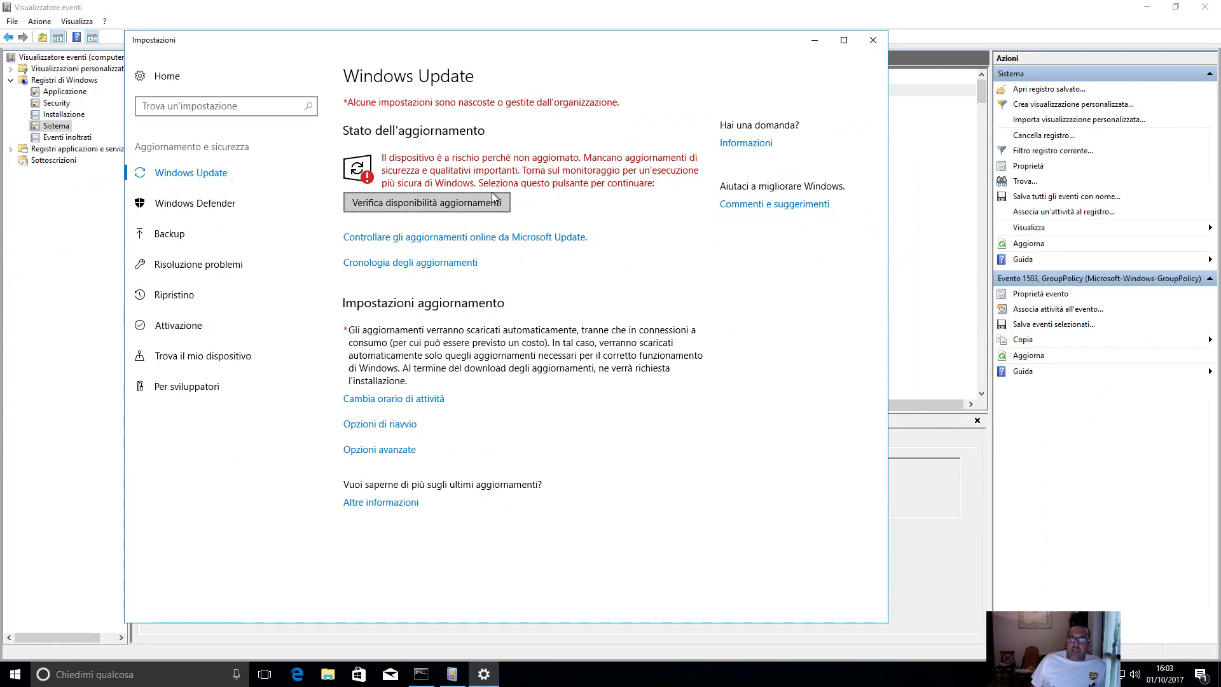
Return to the WINDOWS 2016 remote session in full screen to view the security updates list
{"action": "mouse_move", "coordinate": [45, 14]}
{"action": "left_click", "coordinate": [35, 22]}
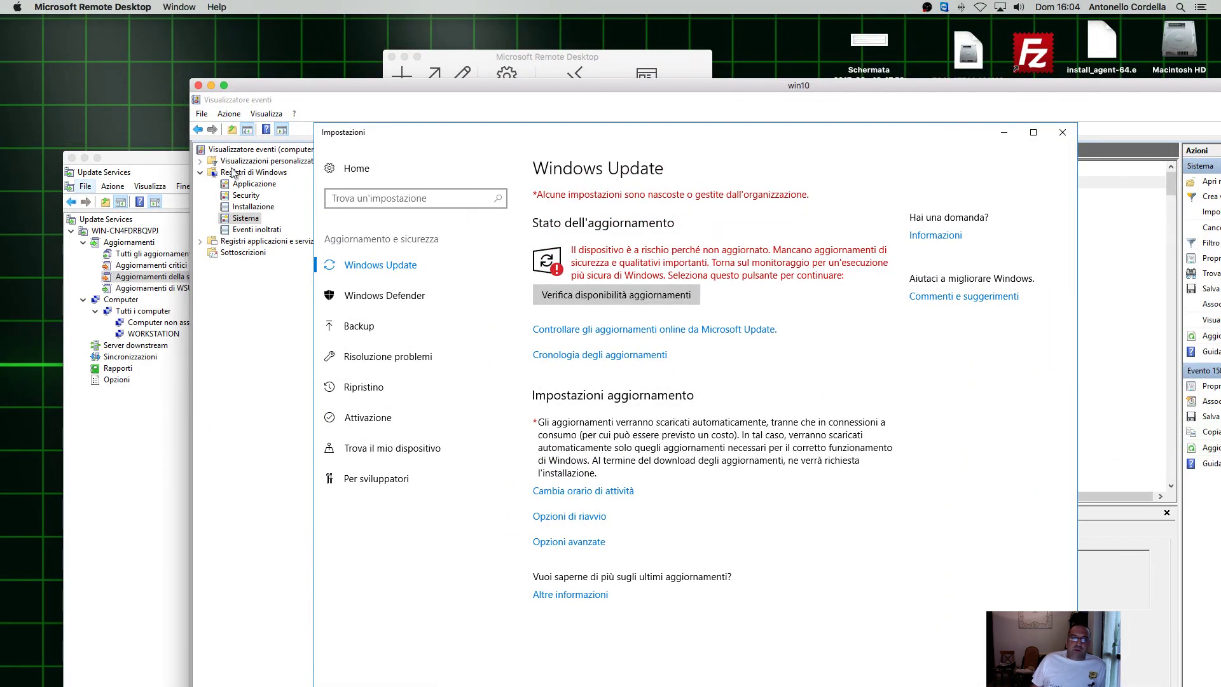
{"action": "left_click", "coordinate": [145, 161]}
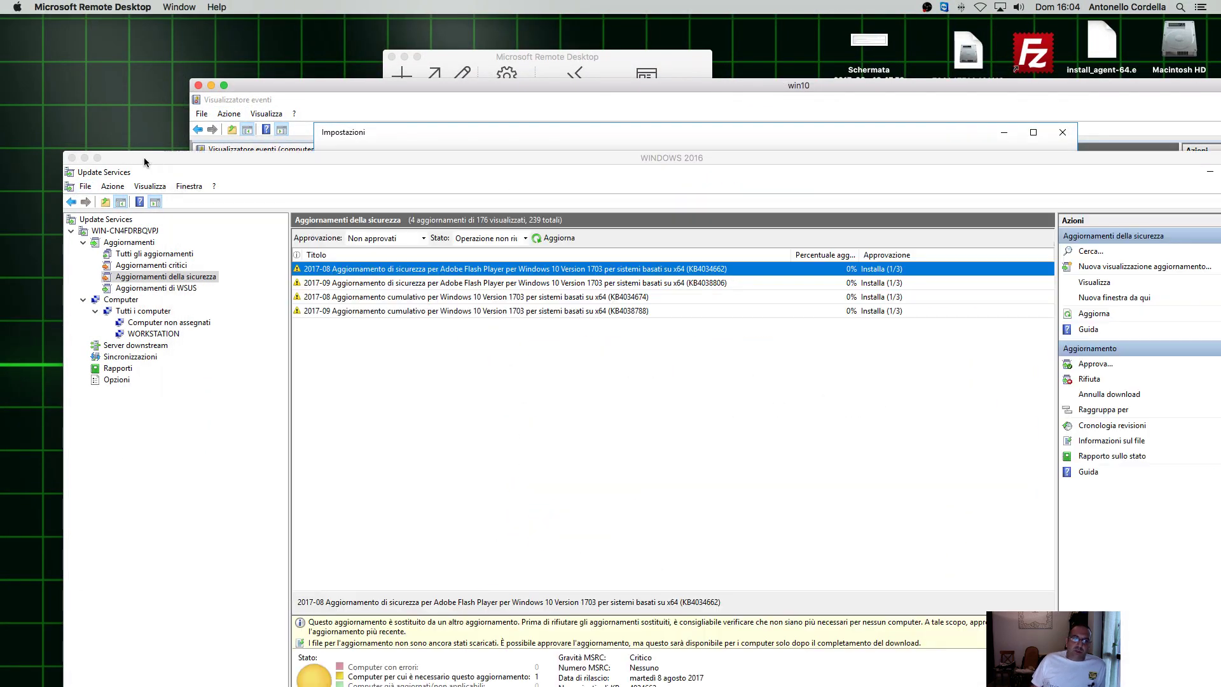
{"action": "left_click", "coordinate": [96, 158]}
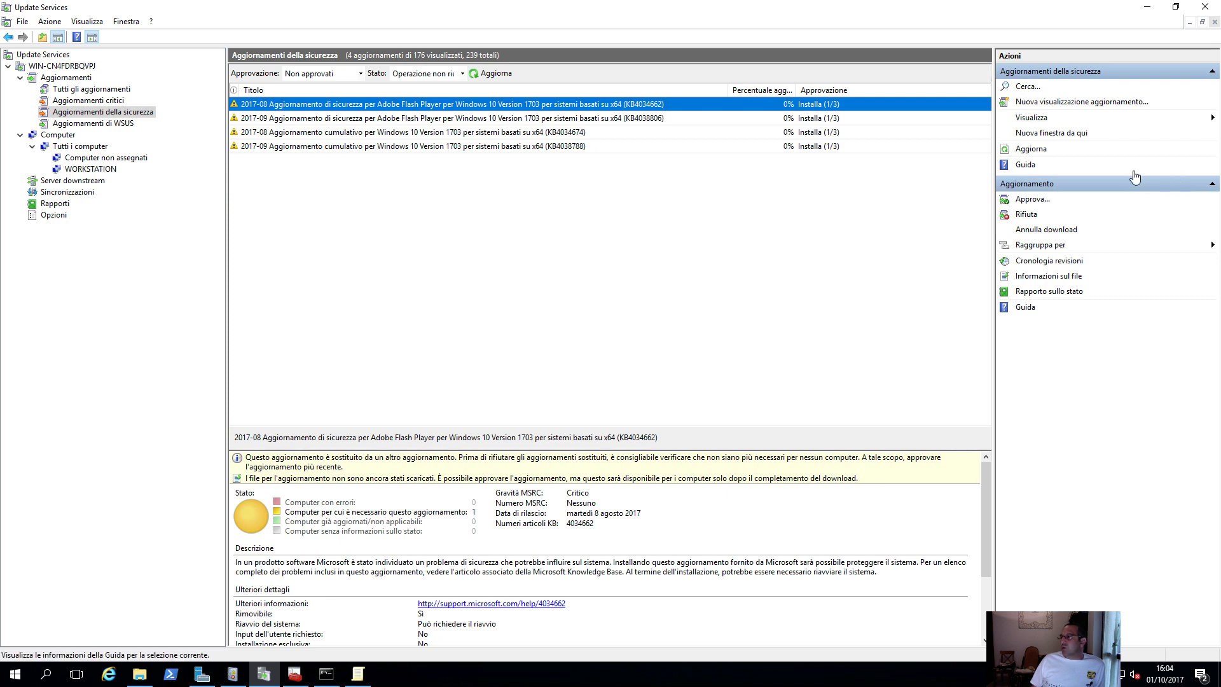
Leave the full-screen remote session, switch to OBS, maximize its window and activate the Solo Cam scene
{"action": "mouse_move", "coordinate": [71, 6]}
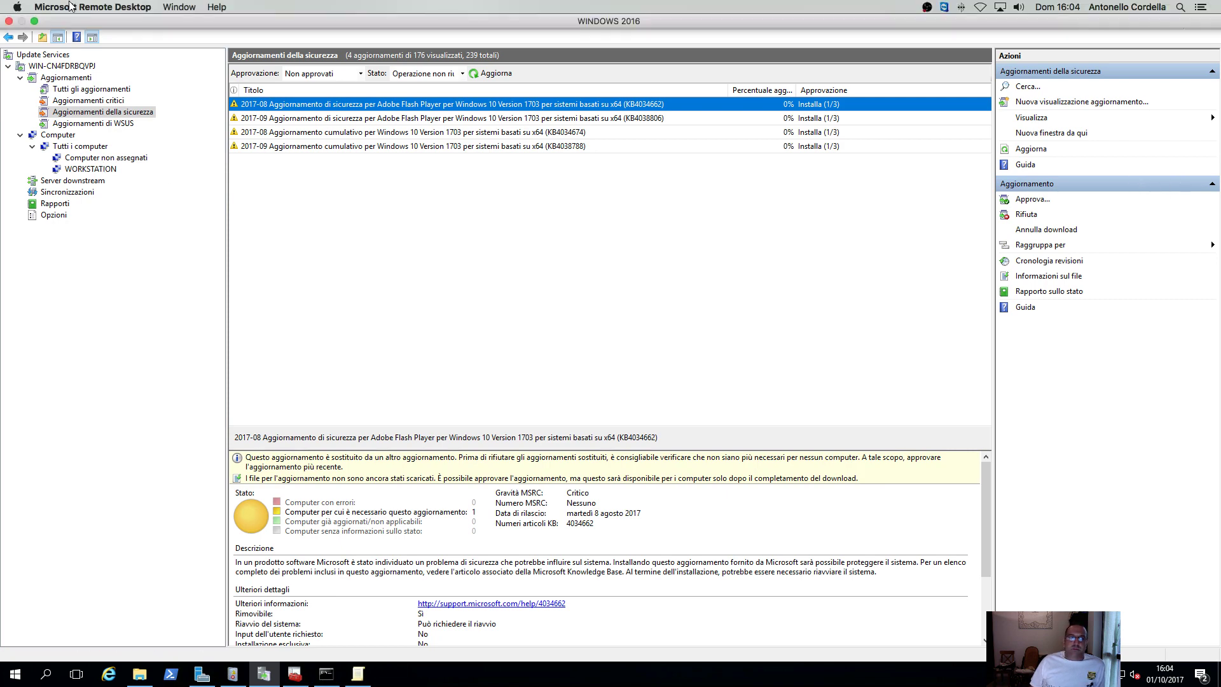
{"action": "left_click", "coordinate": [35, 21]}
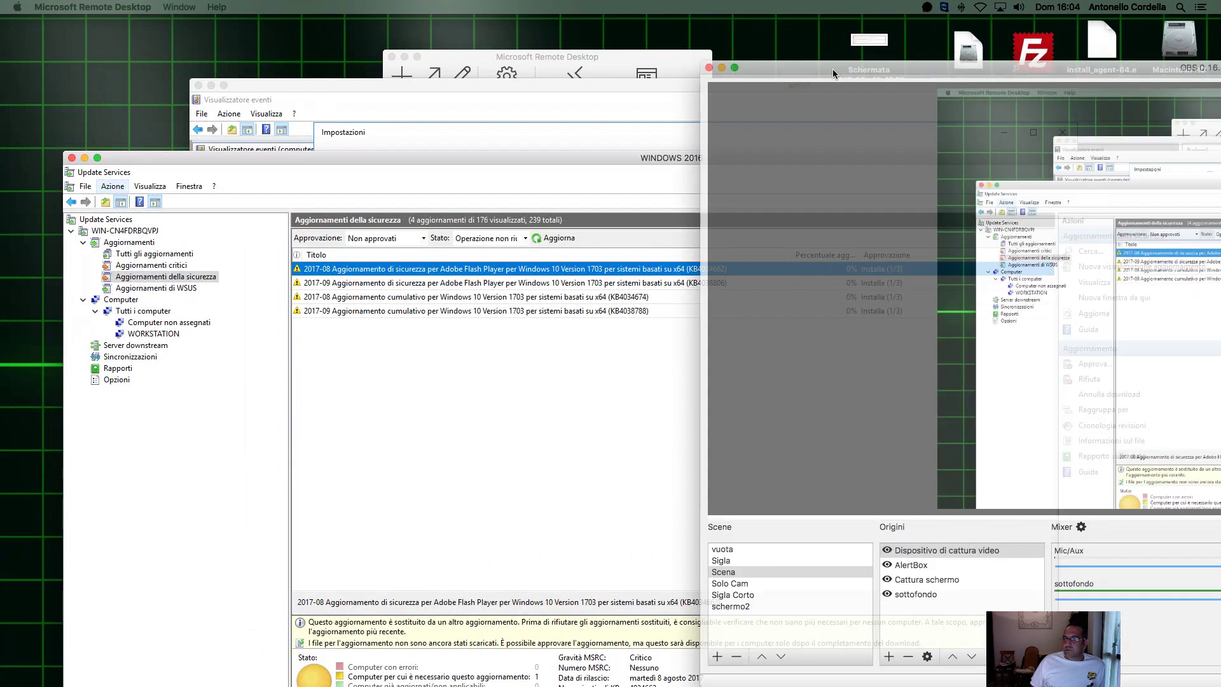
{"action": "left_click_drag", "start_coordinate": [833, 71], "coordinate": [268, 70]}
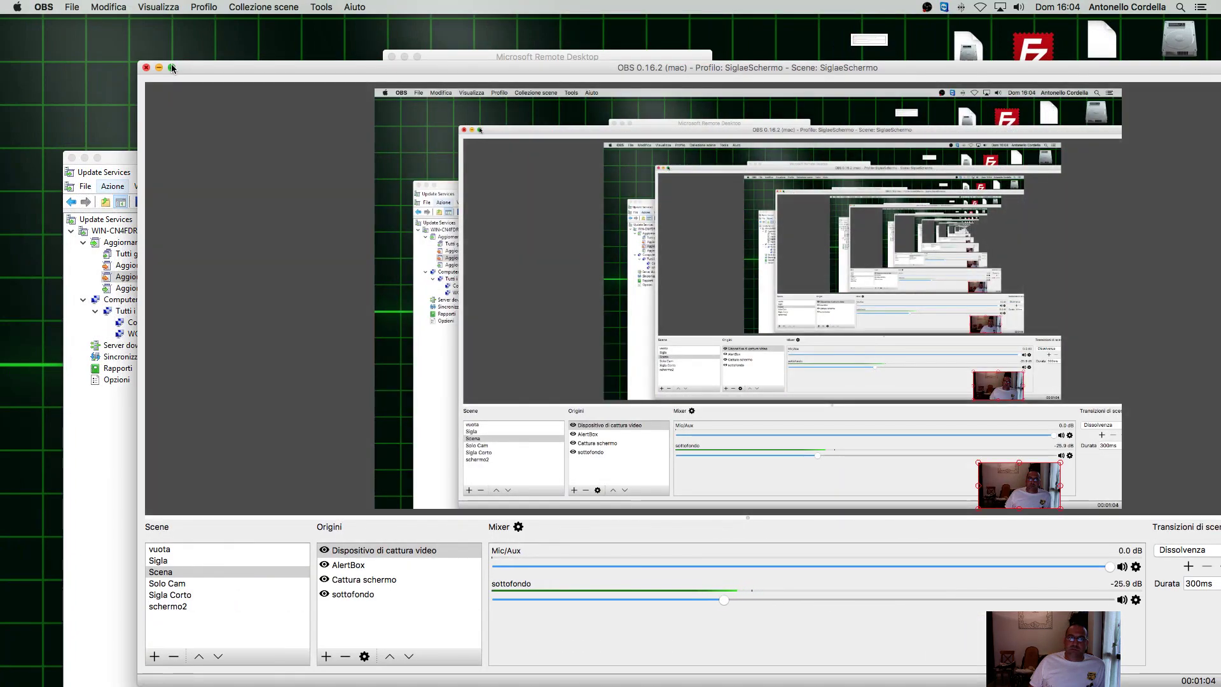
{"action": "left_click", "coordinate": [172, 66]}
{"action": "left_click", "coordinate": [69, 564]}
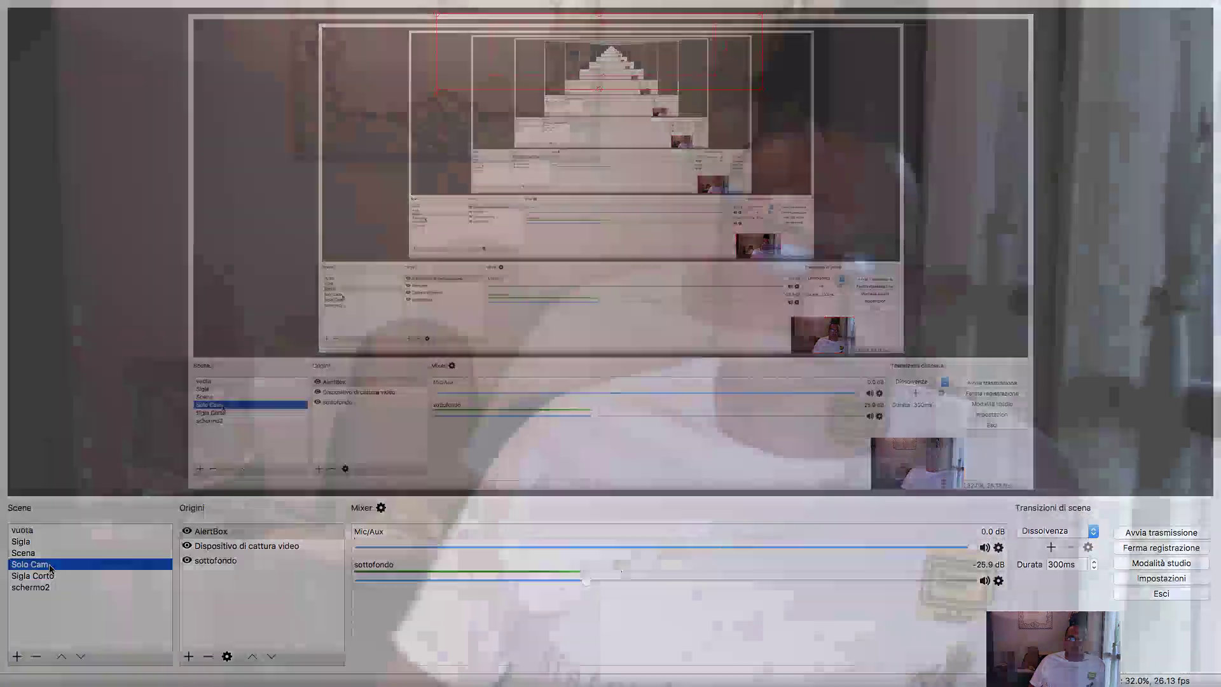